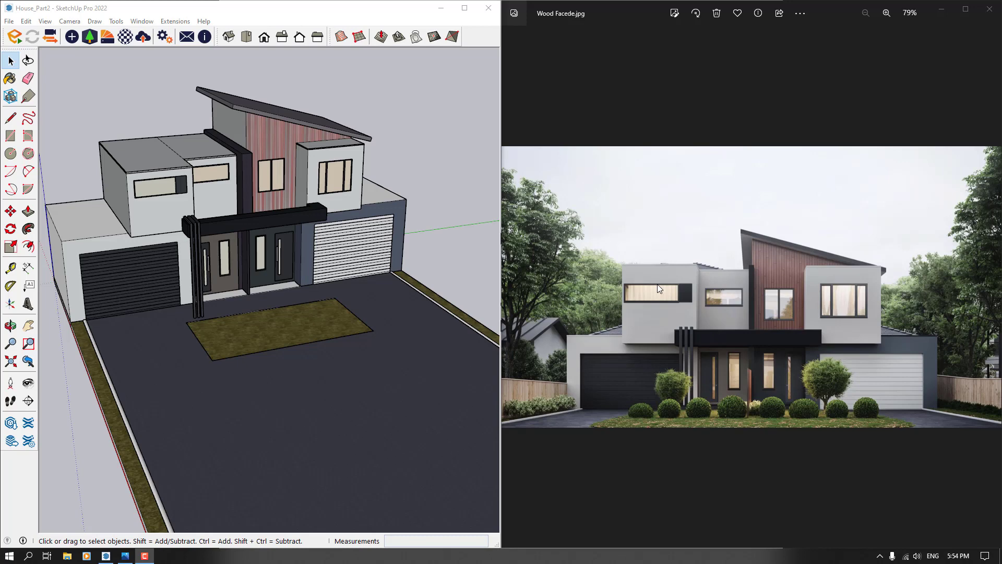
scroll(417, 303, "down", 2)
mouse_move(418, 302)
middle_mouse_down()
mouse_move(295, 296)
mouse_move(387, 145)
mouse_move(320, 290)
mouse_move(277, 282)
mouse_move(318, 286)
middle_mouse_up()
scroll(315, 261, "up", 3)
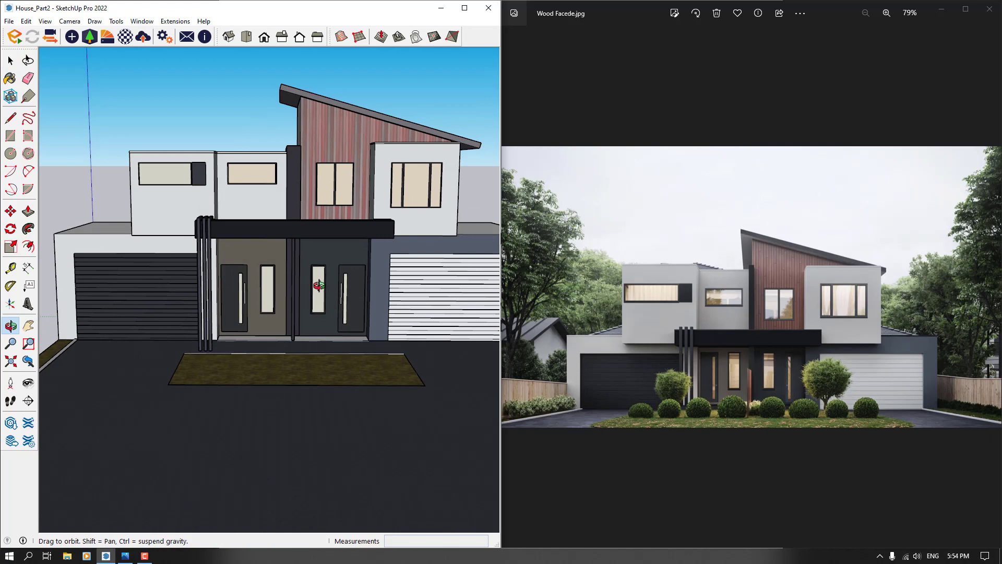
scroll(318, 286, "down", 3)
middle_click_drag(319, 286, 422, 336)
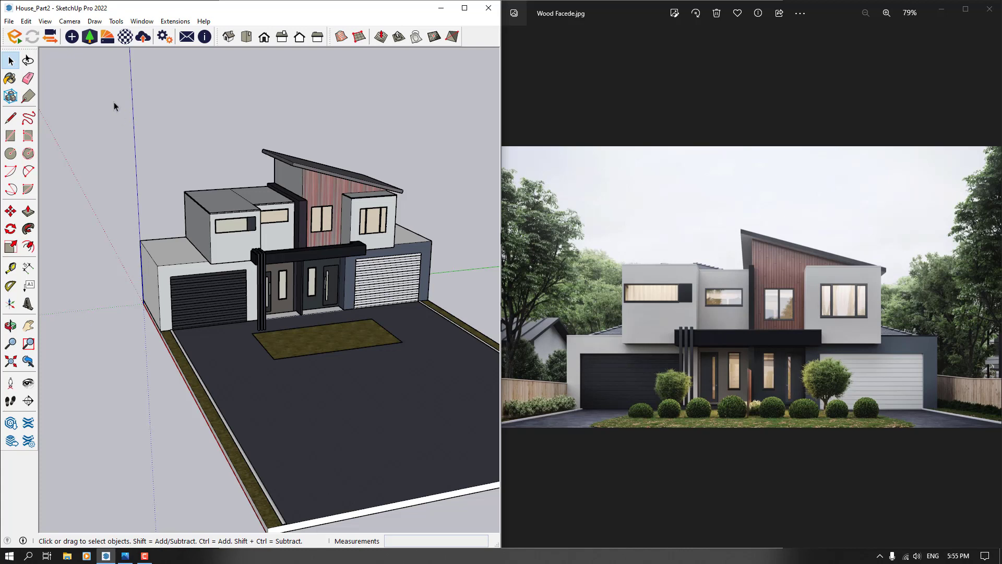
Open the Enscape Asset Library and browse all asset categories for plants that suit the reference facade
left_click(95, 44)
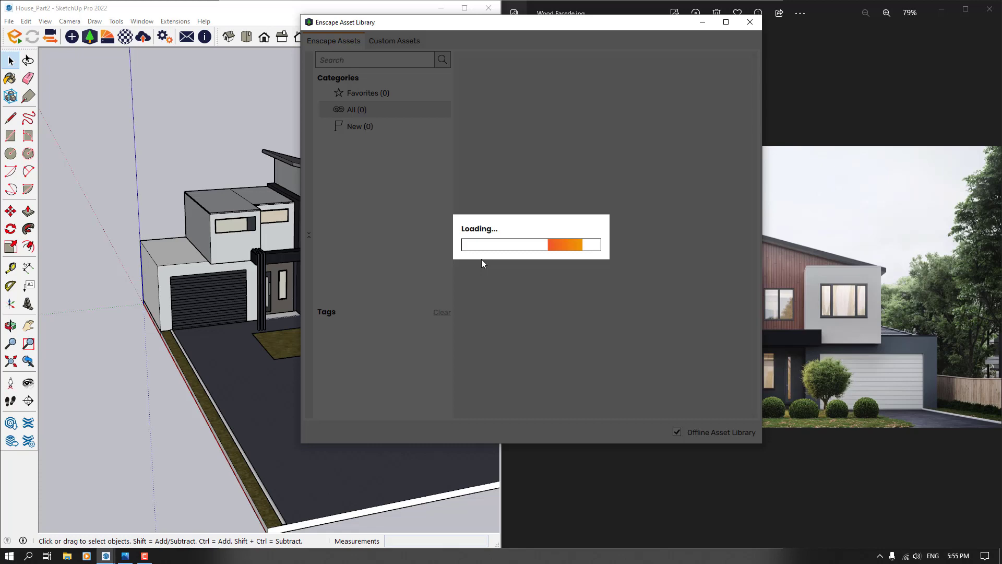
scroll(637, 240, "down", 15)
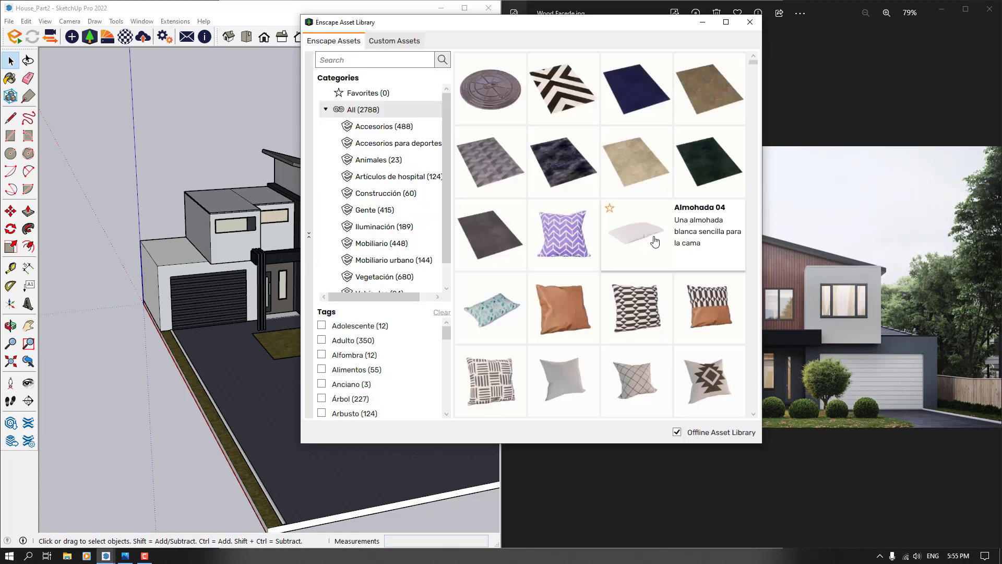
scroll(655, 241, "down", 1)
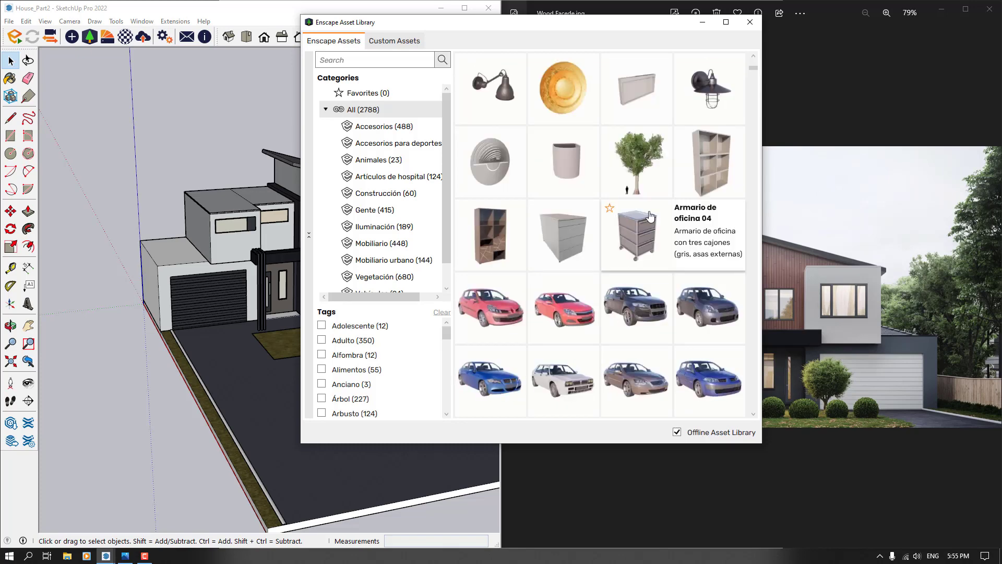
scroll(642, 186, "down", 6)
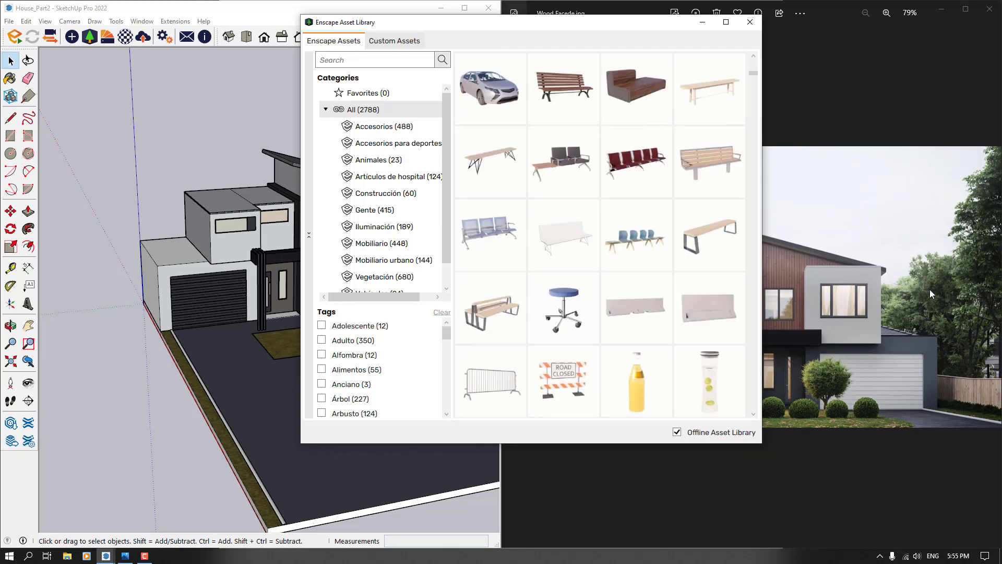
mouse_move(634, 238)
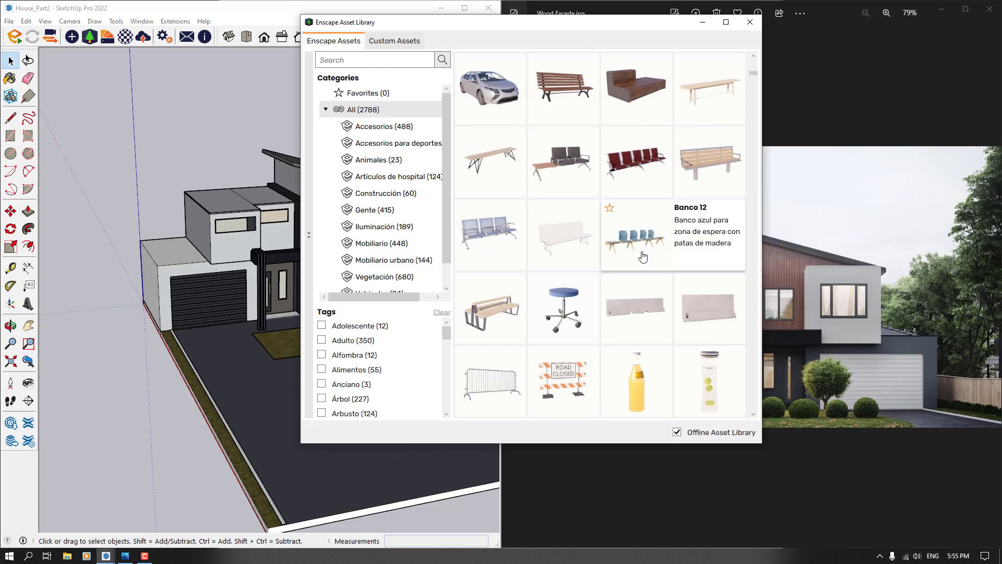
scroll(642, 257, "down", 3)
left_click_drag(559, 26, 206, 74)
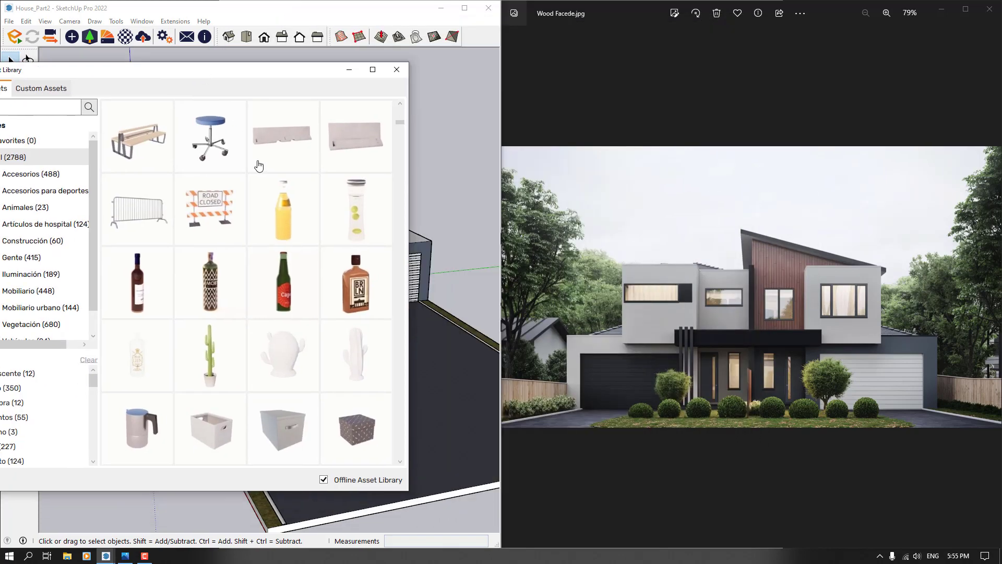
scroll(284, 304, "down", 10)
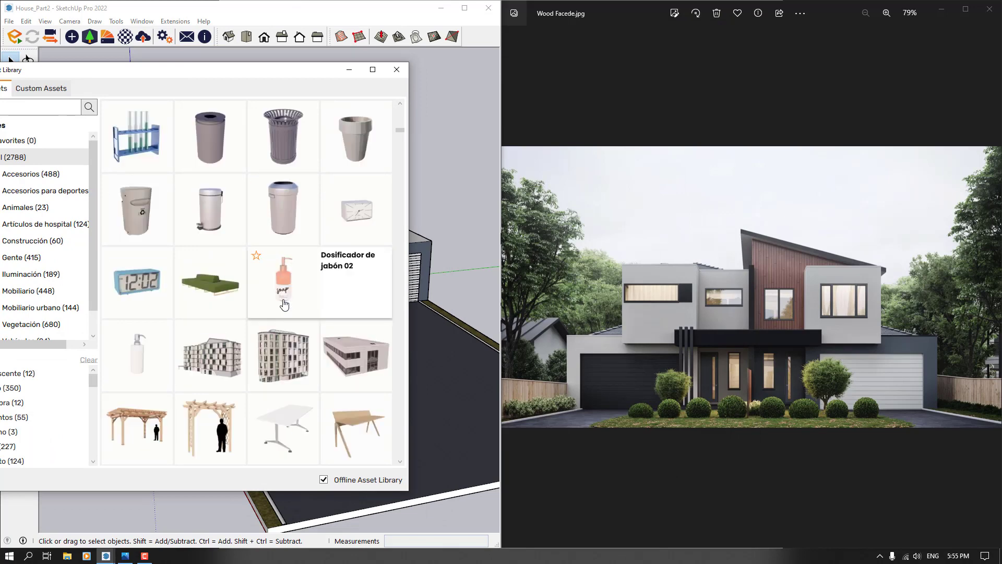
scroll(284, 304, "down", 15)
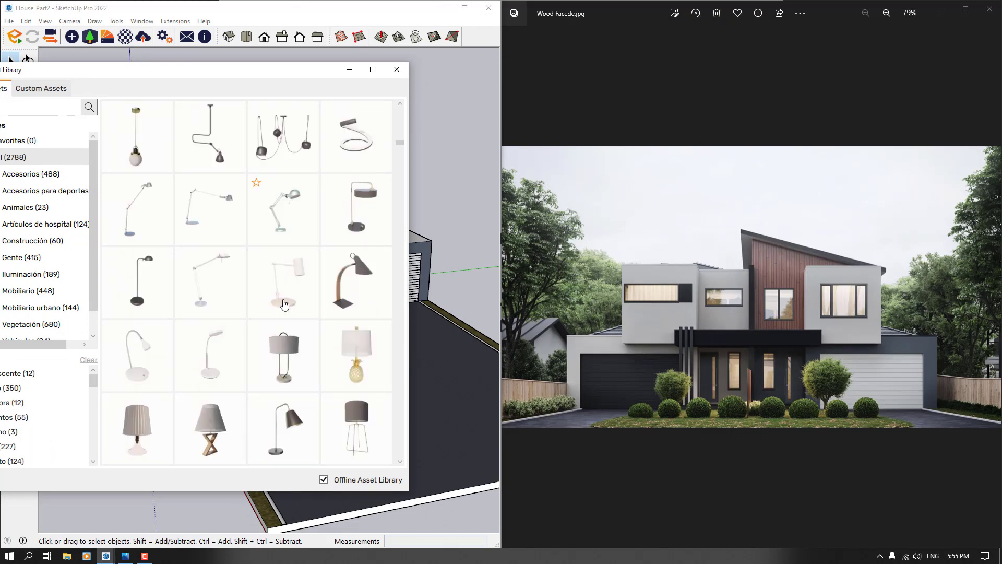
scroll(284, 304, "down", 15)
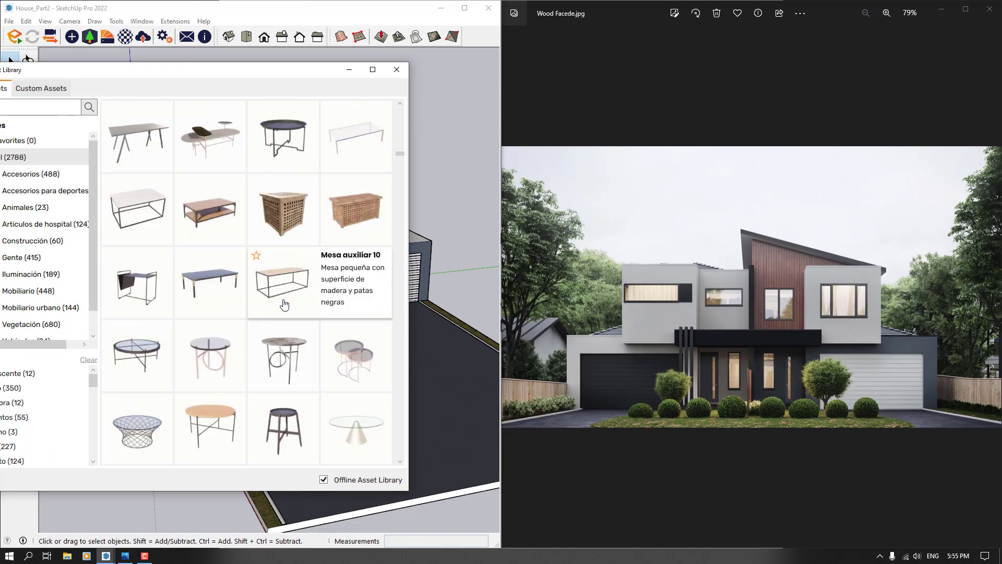
scroll(284, 304, "down", 15)
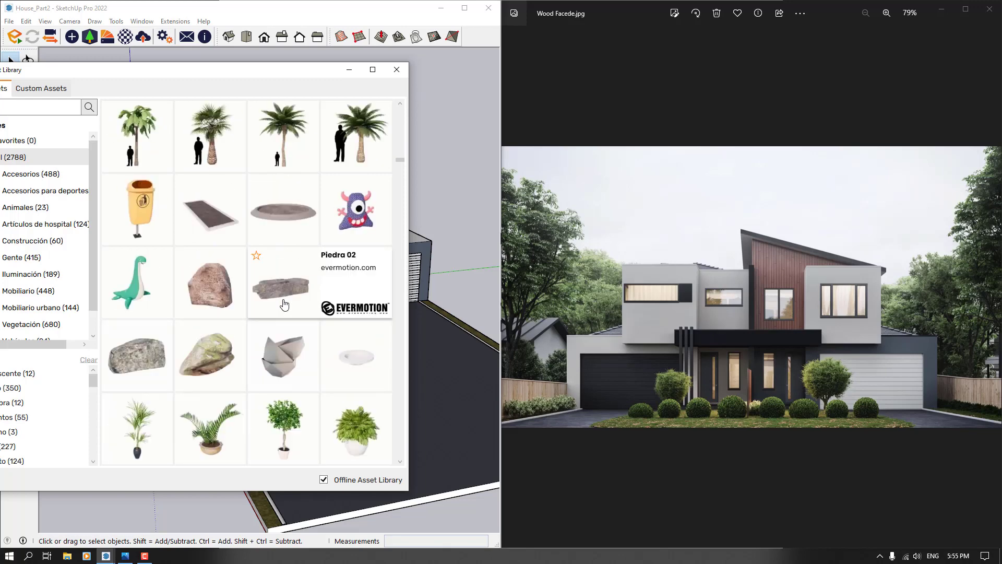
scroll(311, 268, "down", 8)
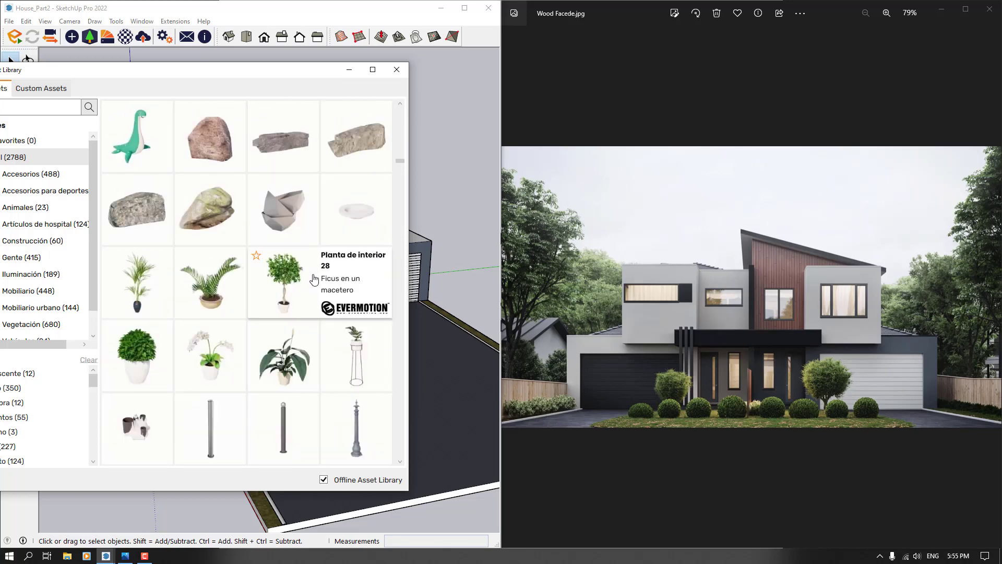
scroll(156, 231, "down", 12)
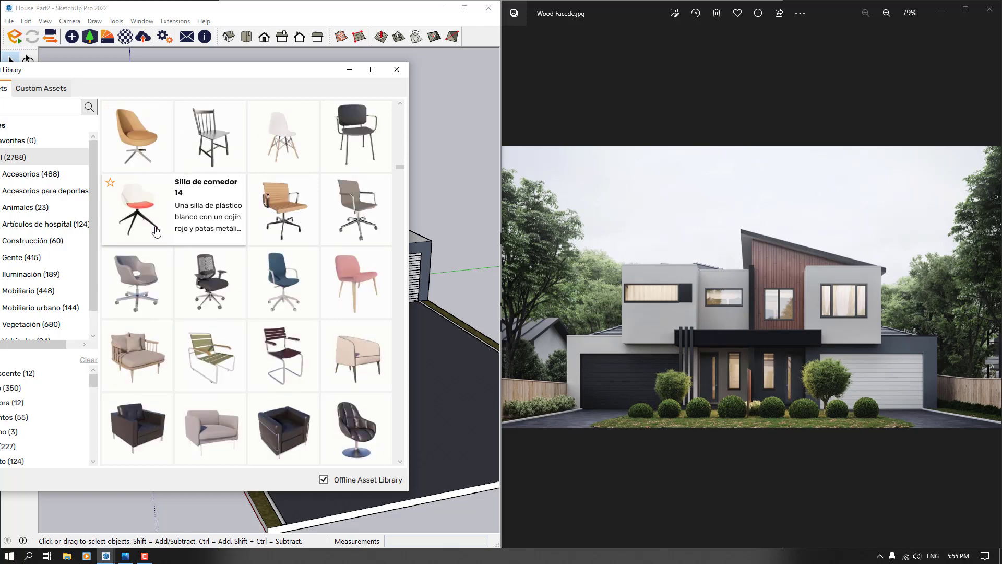
scroll(157, 231, "down", 12)
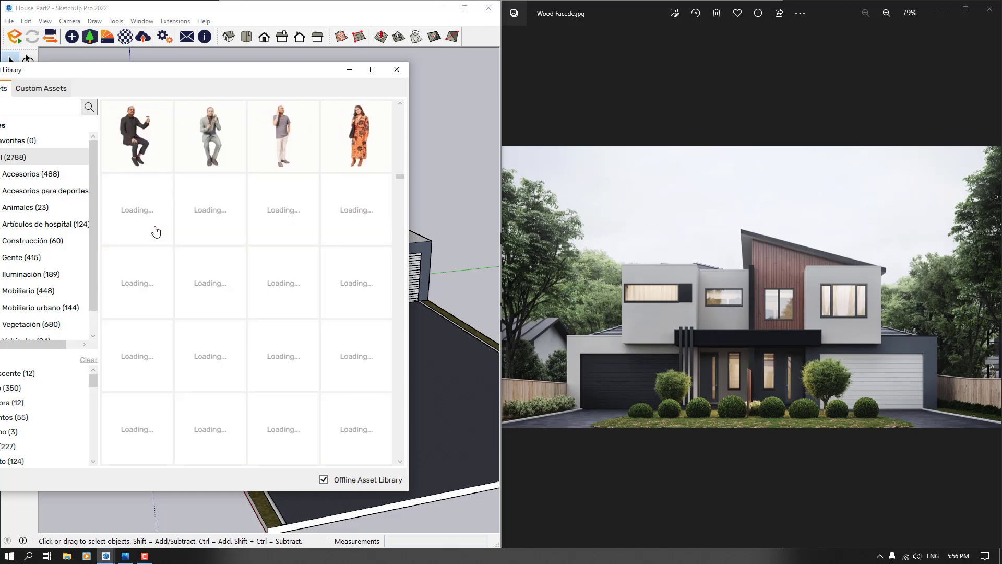
scroll(156, 232, "down", 12)
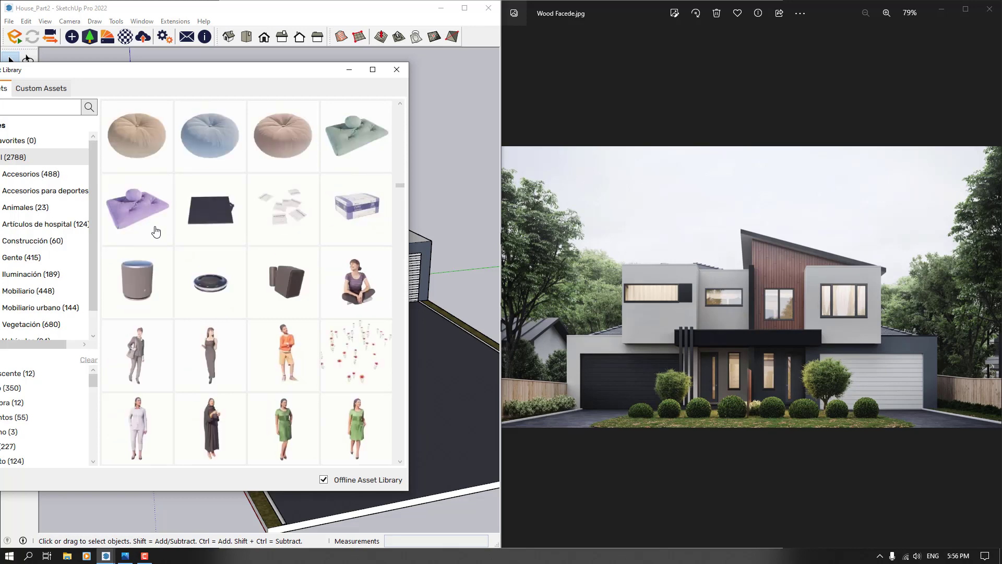
scroll(156, 232, "down", 12)
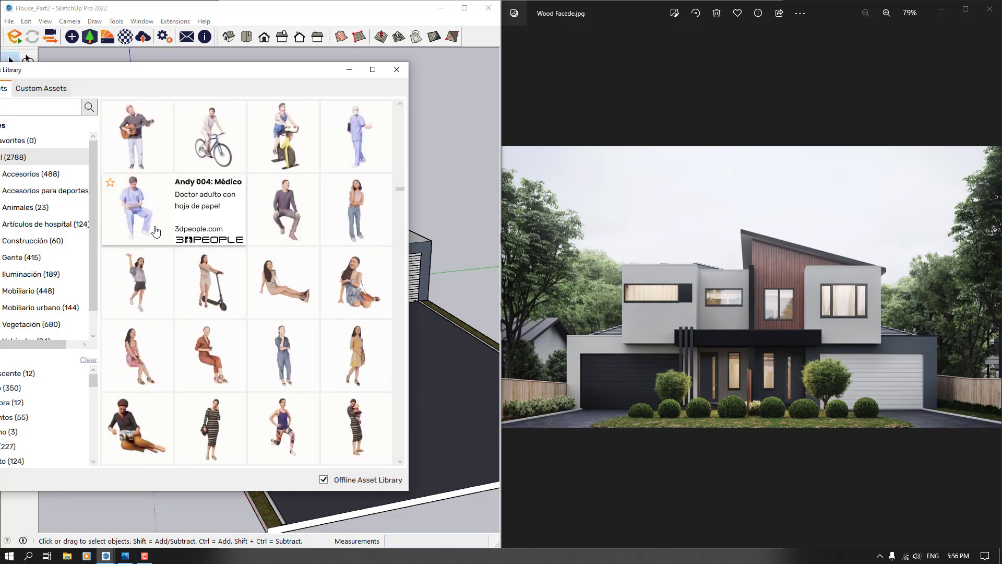
Pick the Amapolas poppy asset and place the first three patches on the grass bed in front of the entrance
scroll(156, 232, "up", 3)
mouse_move(341, 264)
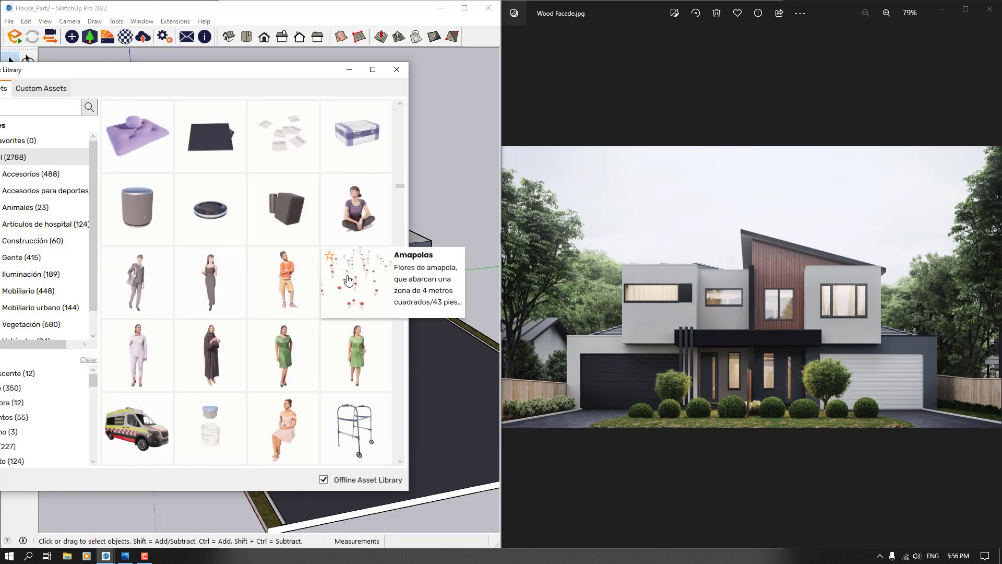
left_click(349, 283)
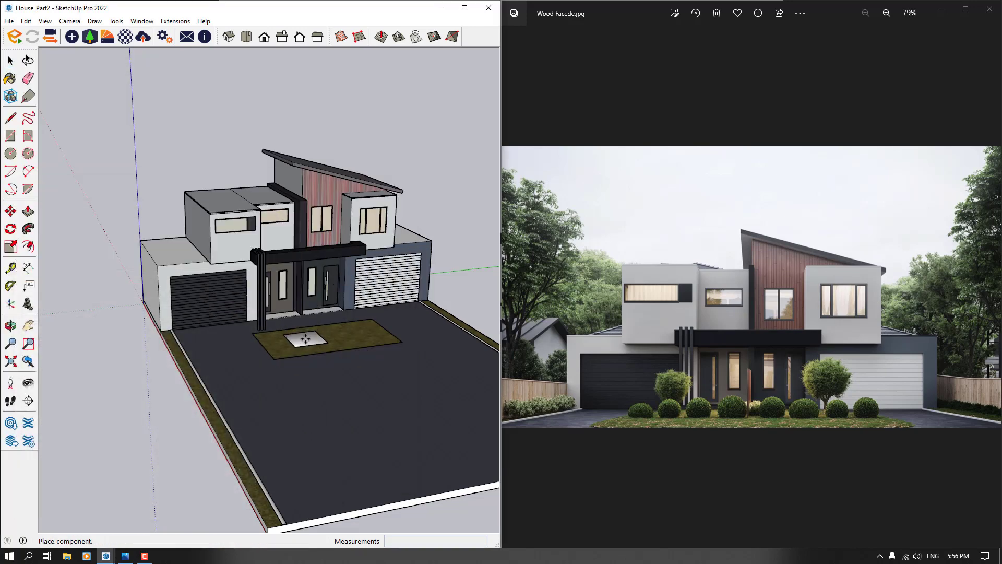
scroll(334, 408, "up", 6)
scroll(292, 413, "up", 2)
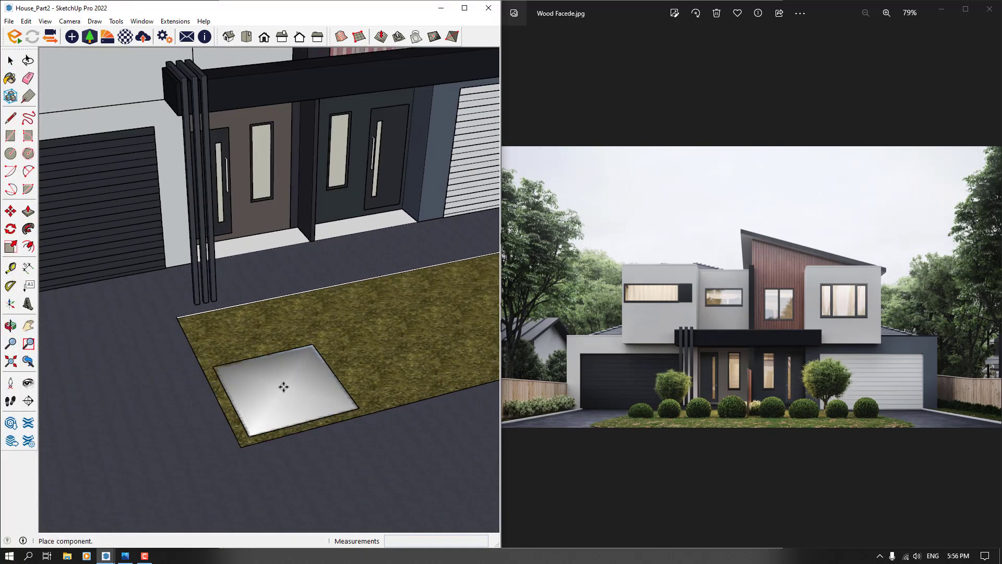
left_click(282, 386)
left_click(360, 317)
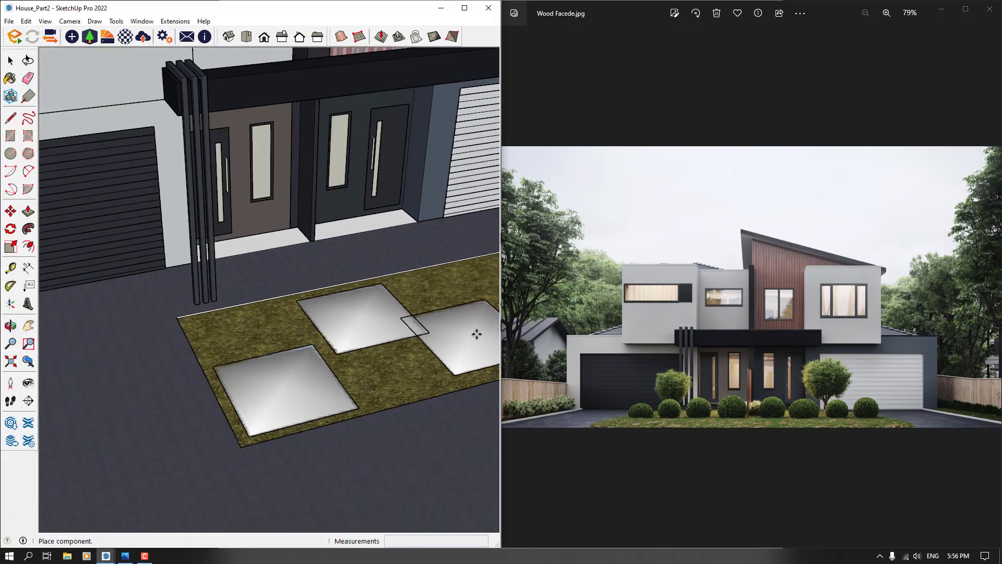
left_click(485, 333)
Fill the remaining grass bed with four more Amapolas patches and end the placement
scroll(254, 353, "down", 5)
middle_click_drag(253, 352, 150, 392)
scroll(385, 331, "up", 5)
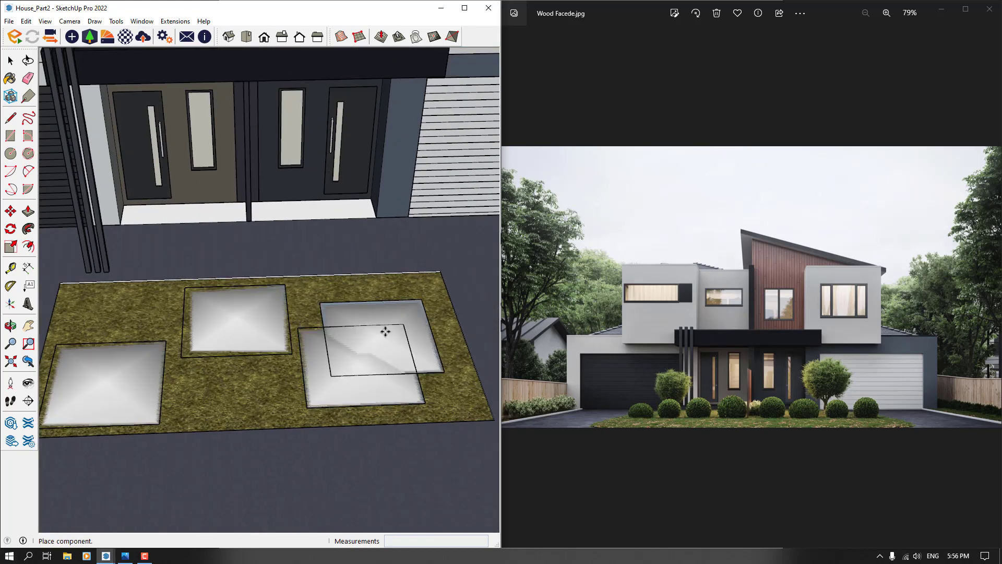
left_click(318, 372)
left_click(240, 375)
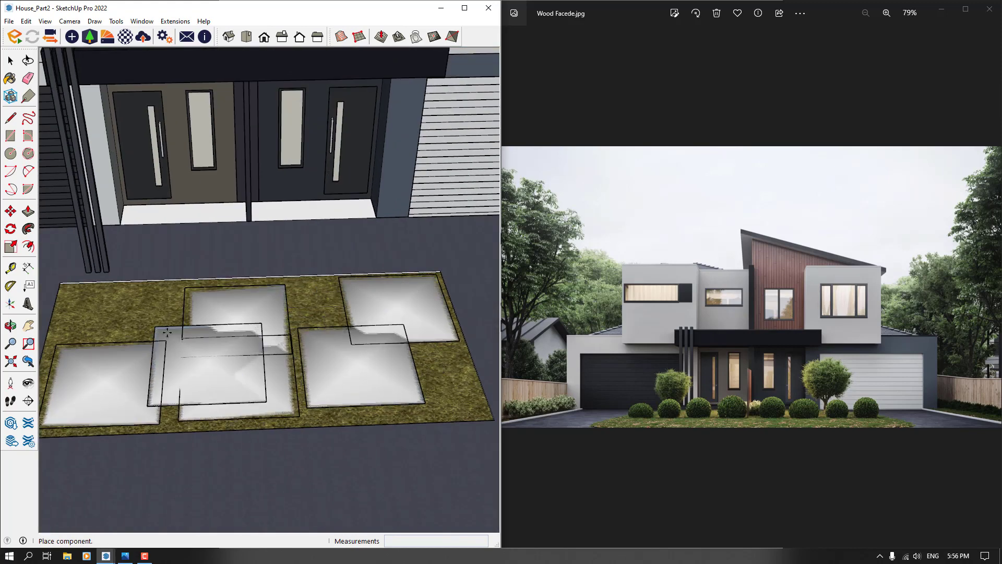
left_click(129, 320)
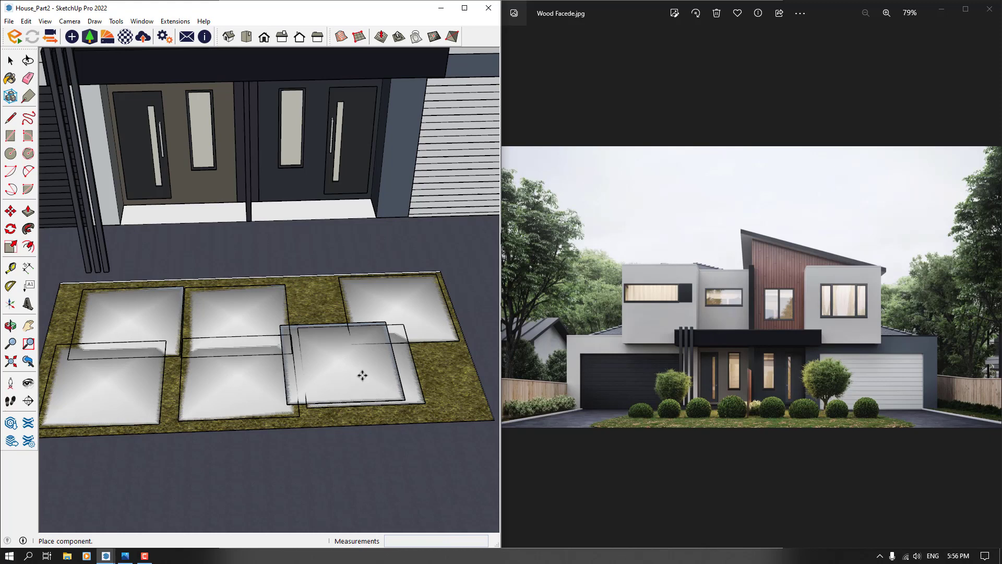
left_click(415, 374)
key("space")
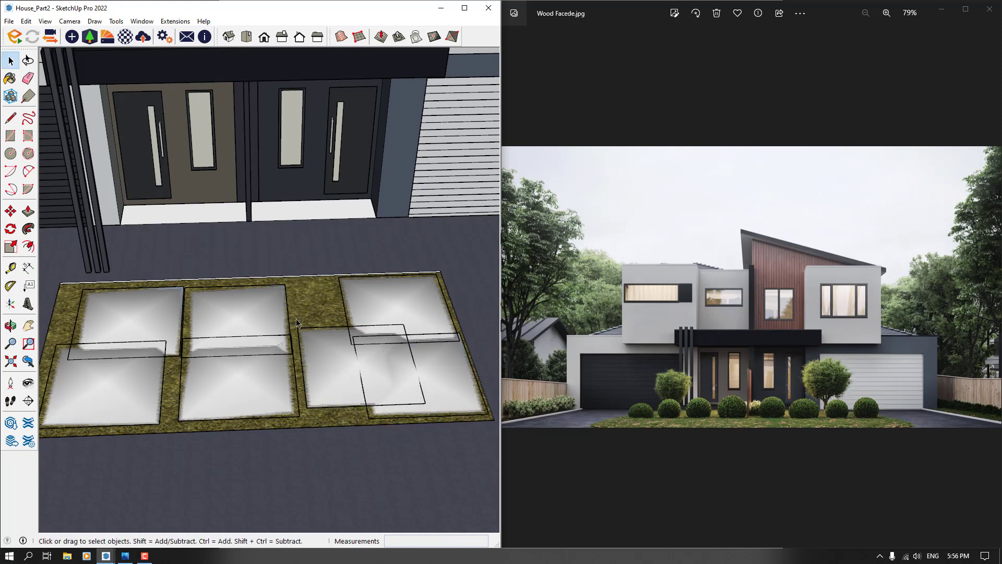
Pick Árbol caducifolio 007: Fresno from the Enscape Asset Library and place two trees beside the white garage side of the house
scroll(416, 374, "down", 5)
middle_click_drag(416, 365, 155, 470)
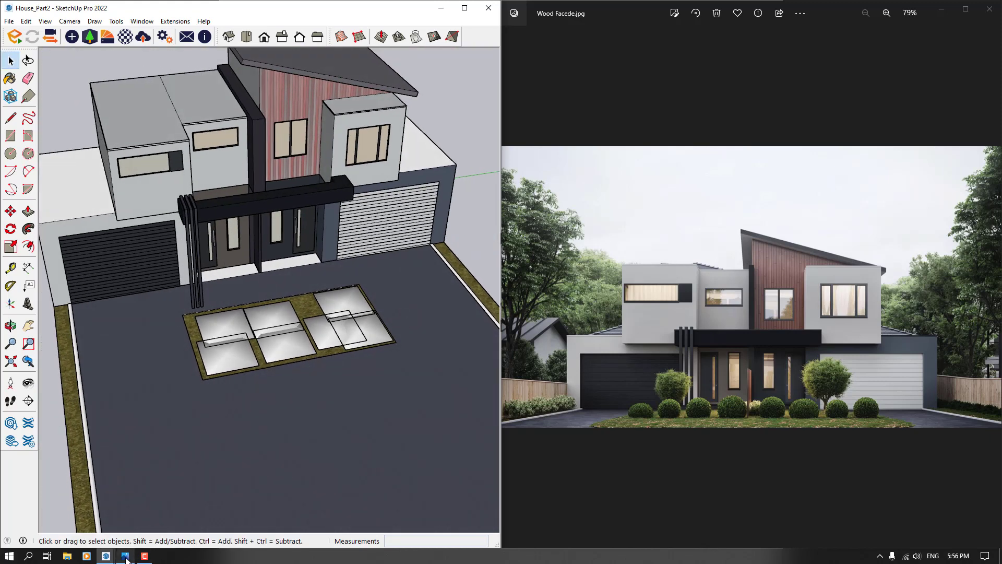
mouse_move(106, 556)
left_click(202, 511)
scroll(273, 316, "down", 3)
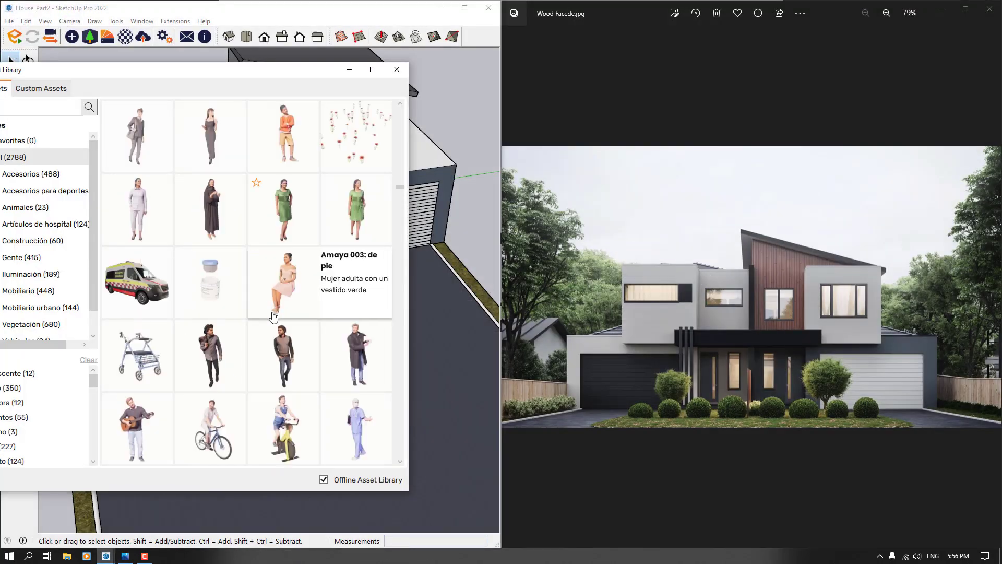
scroll(273, 316, "down", 12)
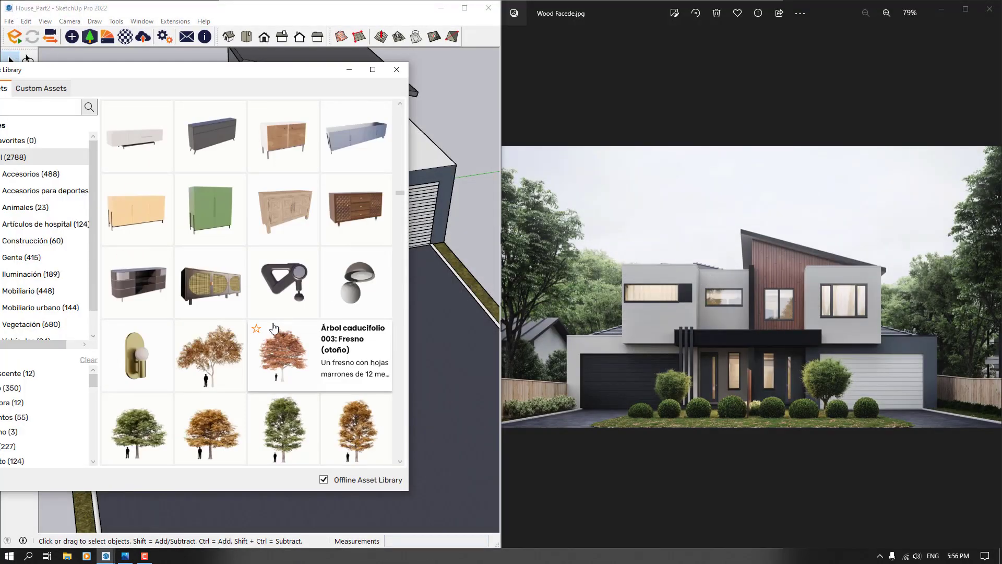
mouse_move(293, 159)
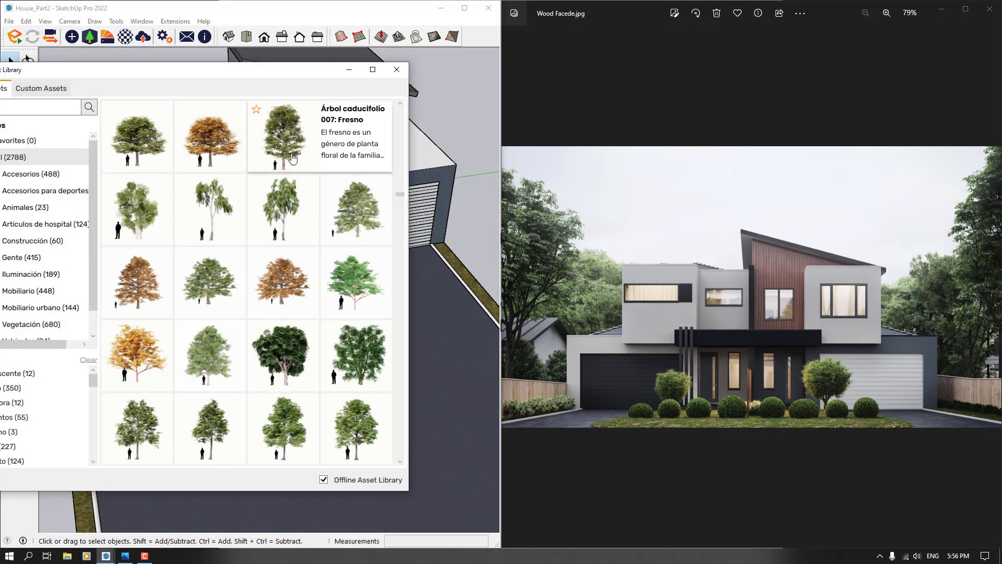
left_click(293, 159)
scroll(257, 246, "down", 4)
middle_click_drag(241, 248, 88, 248)
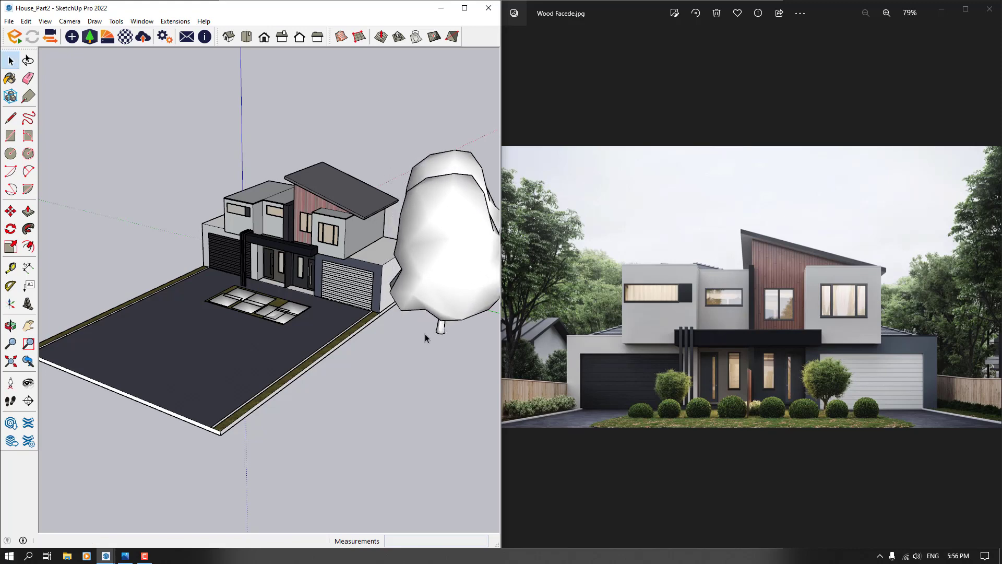
Place one Árbol caducifolio 022: Olmo from the Enscape Asset Library in front of the two ash trees
mouse_move(126, 554)
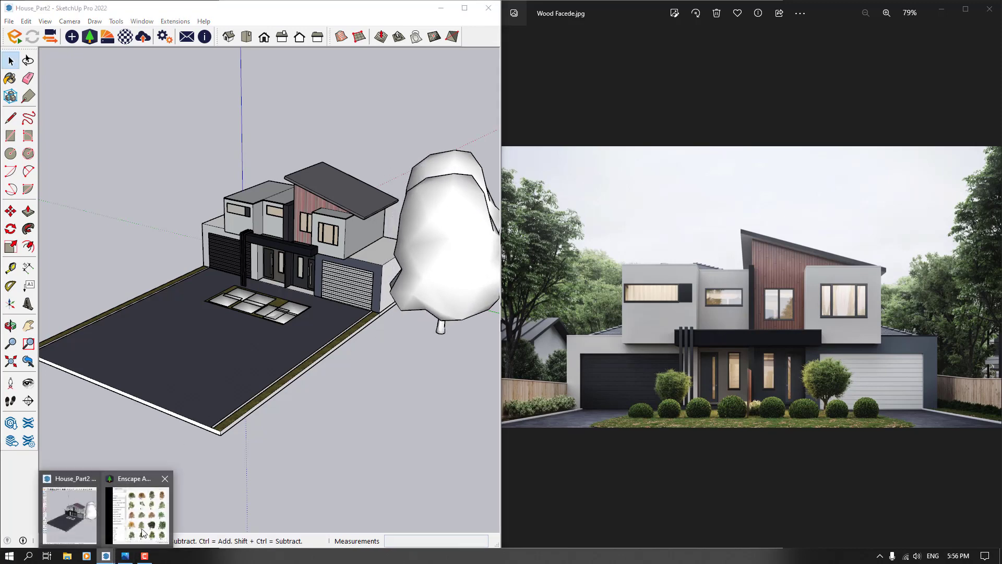
left_click(162, 509)
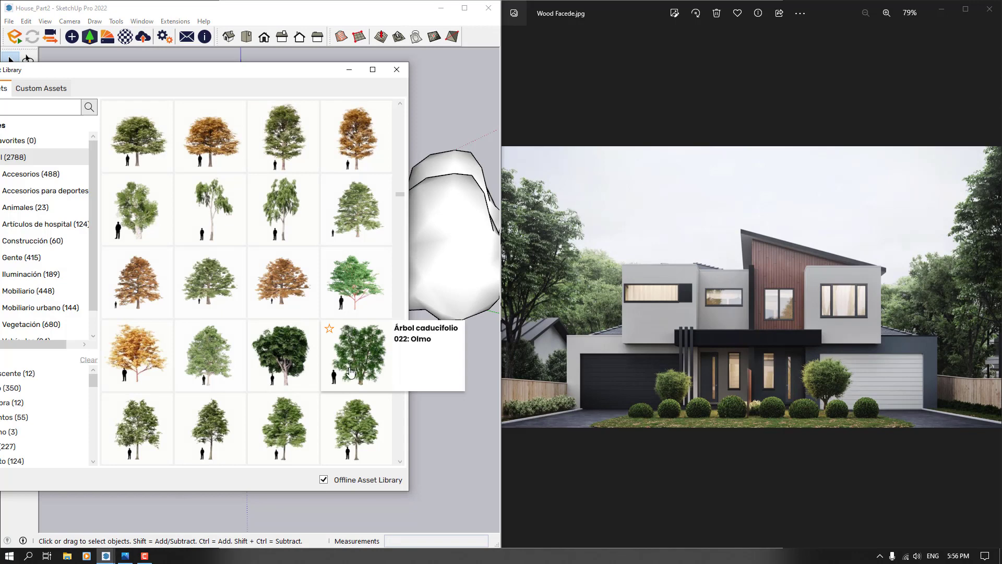
left_click(350, 371)
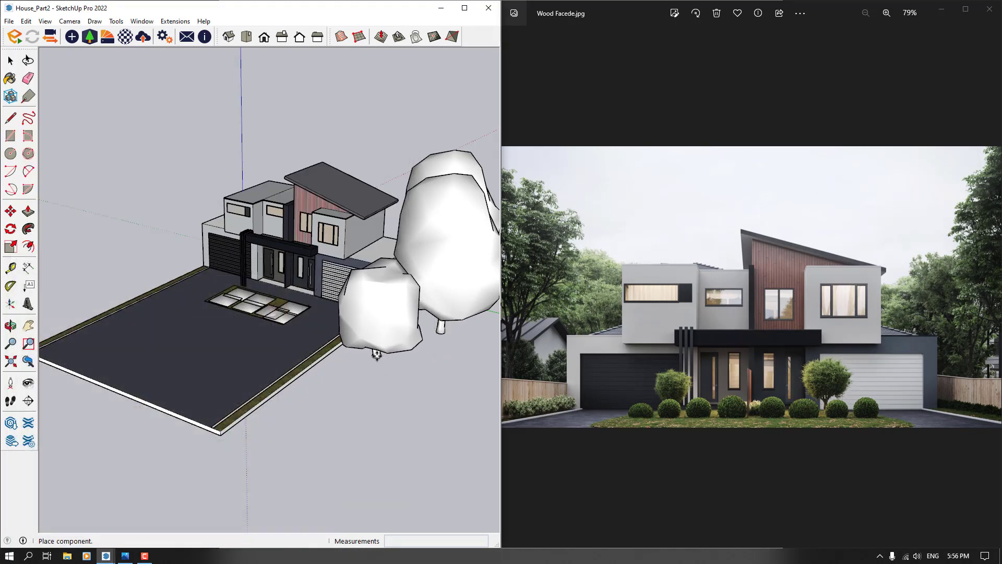
key("o")
middle_click_drag(516, 385, 306, 268)
scroll(408, 305, "up", 2)
left_click(393, 288)
key("space")
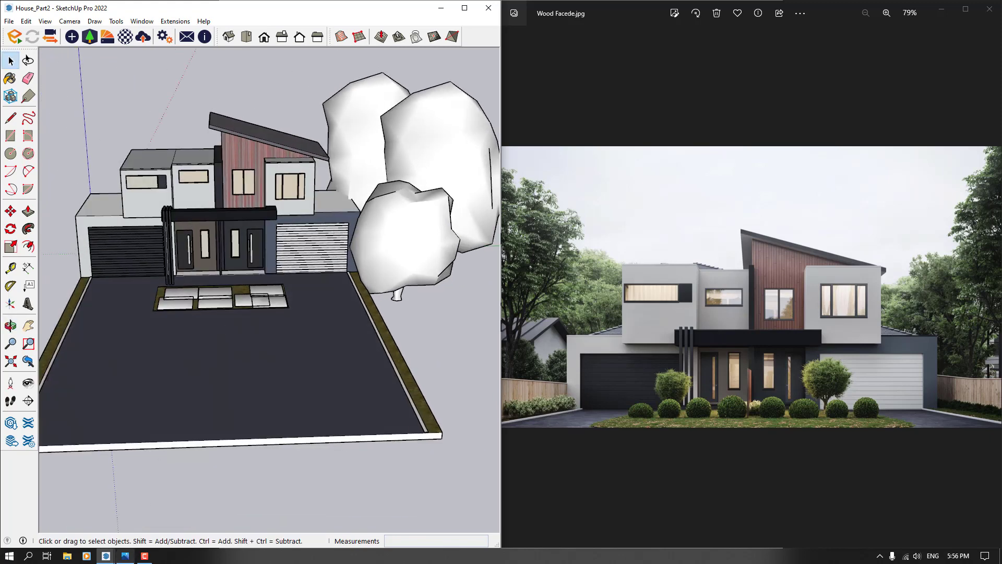
Pick a large green deciduous tree from the Enscape Asset Library and place one beside the driveway, in front of the elm
left_click(145, 504)
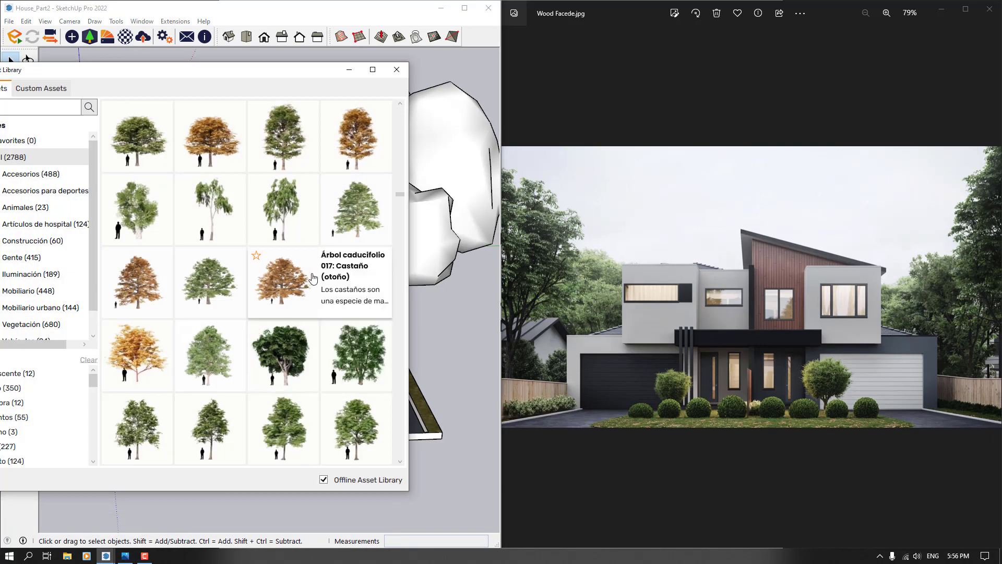
left_click(206, 369)
scroll(358, 323, "down", 4)
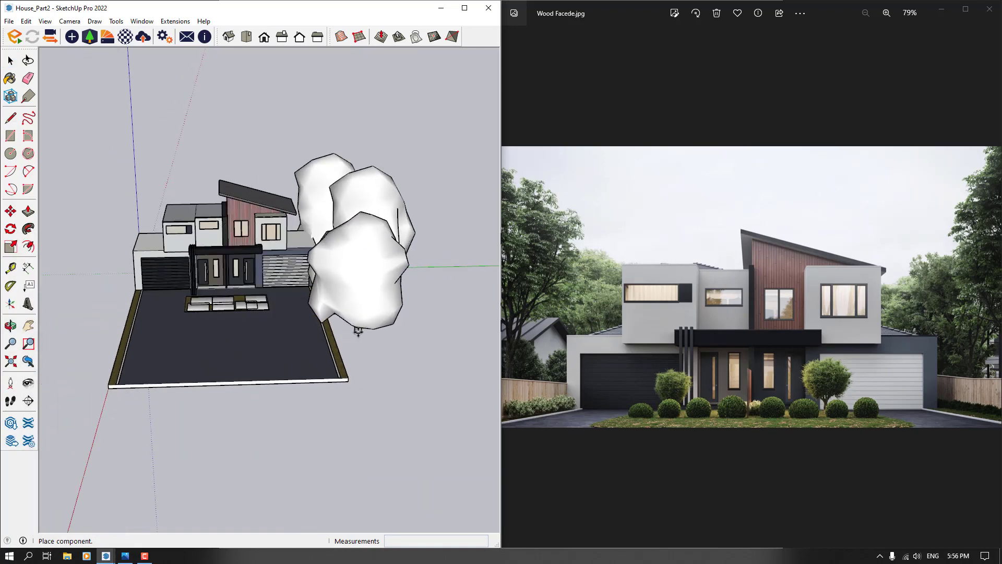
scroll(361, 328, "down", 3)
middle_click_drag(360, 329, 149, 362)
middle_click_drag(409, 329, 99, 359)
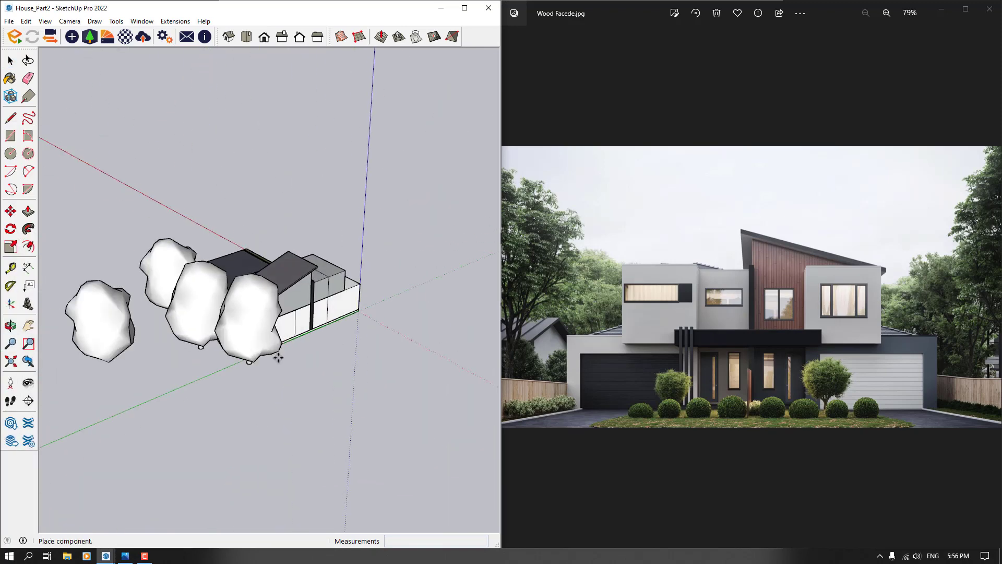
Place a row of the same large trees behind the house, continuing around to the dark garage side, and end the placement
middle_click_drag(278, 359, 1, 387)
scroll(202, 345, "up", 3)
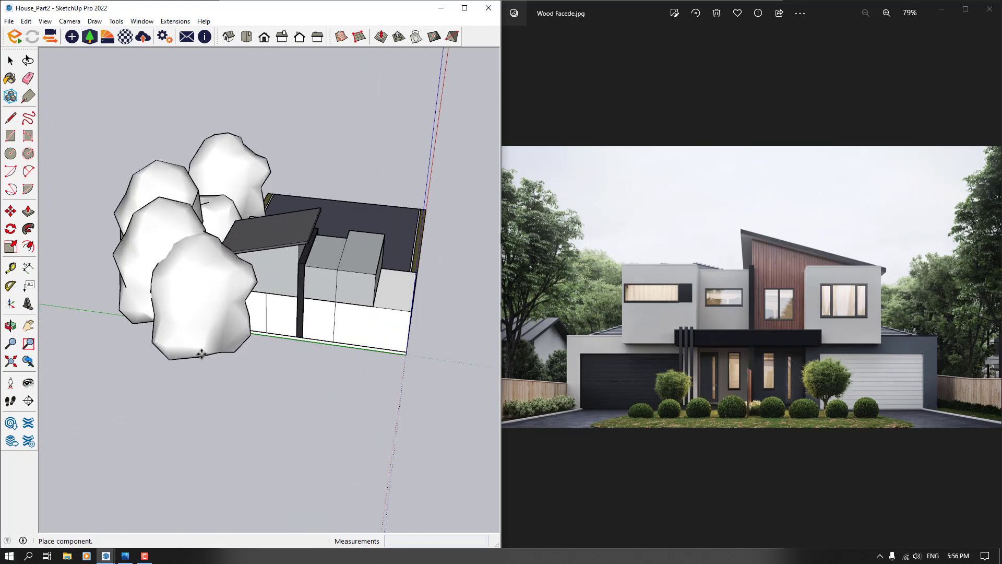
scroll(272, 379, "down", 2)
middle_click_drag(309, 400, 226, 376)
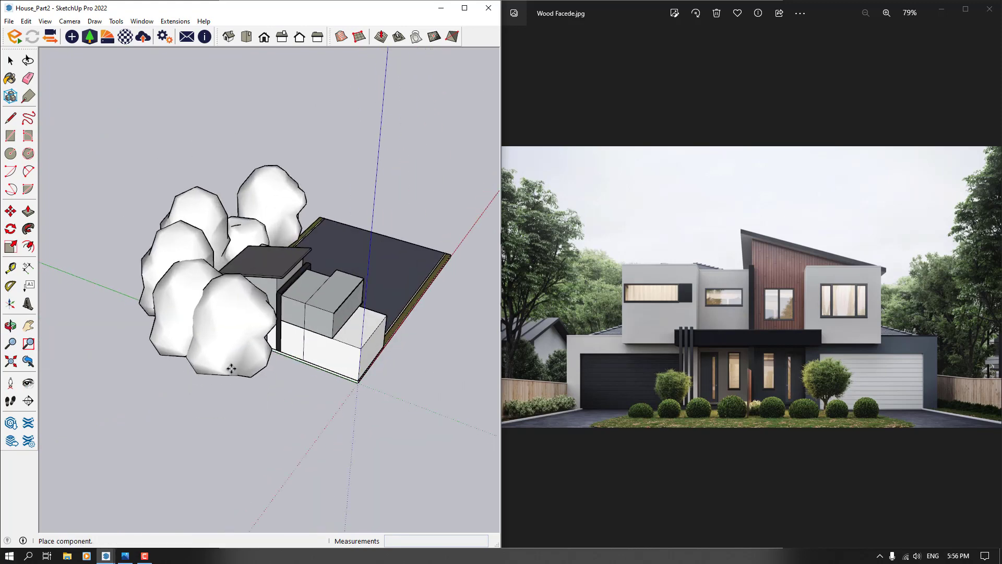
left_click(233, 371)
left_click(275, 396)
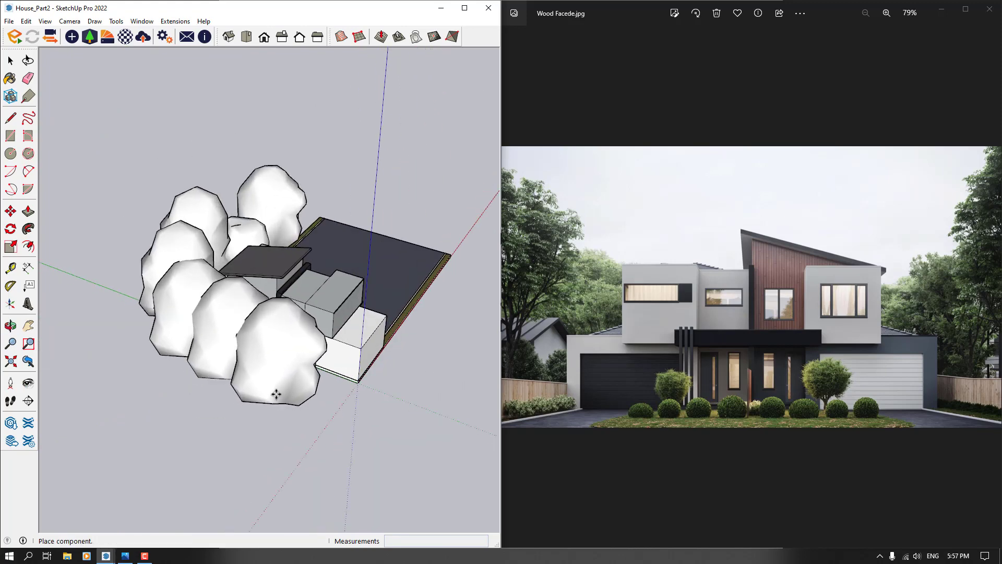
mouse_move(315, 416)
middle_mouse_down()
mouse_move(172, 376)
mouse_move(117, 410)
middle_mouse_up()
middle_click_drag(185, 398, 92, 386)
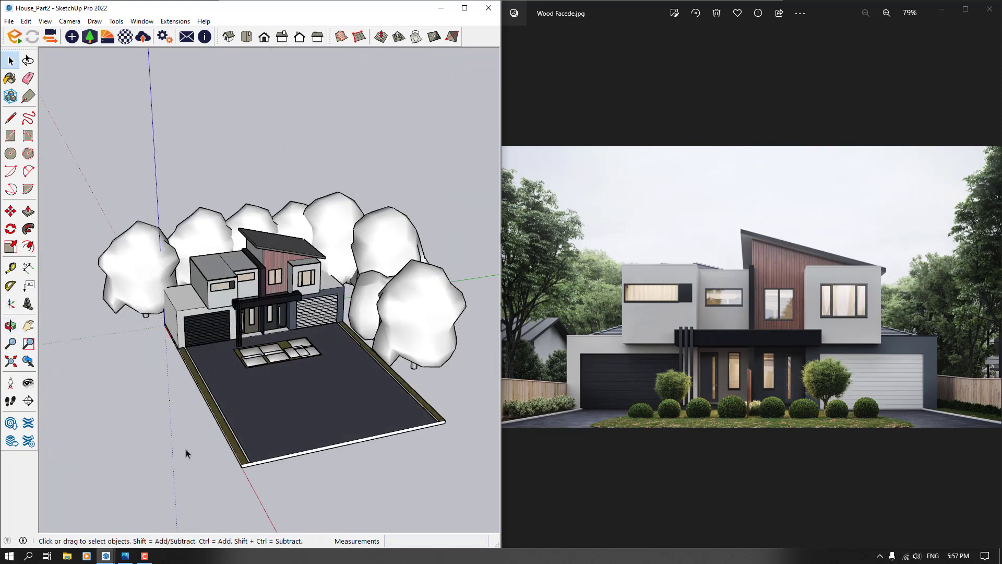
Copy the trees beside the white garage about 25 m across the driveway to the dark garage side
middle_click_drag(356, 370, 406, 261)
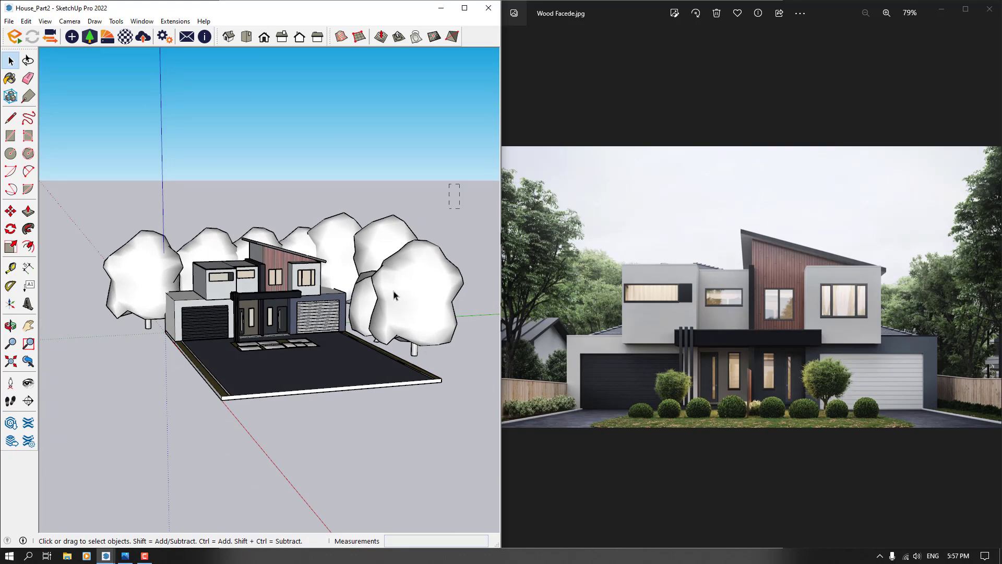
left_click_drag(394, 295, 363, 310)
mouse_move(269, 271)
middle_mouse_down()
mouse_move(127, 336)
mouse_move(54, 280)
middle_mouse_up()
left_click(10, 211)
left_click(349, 427)
key("ctrl")
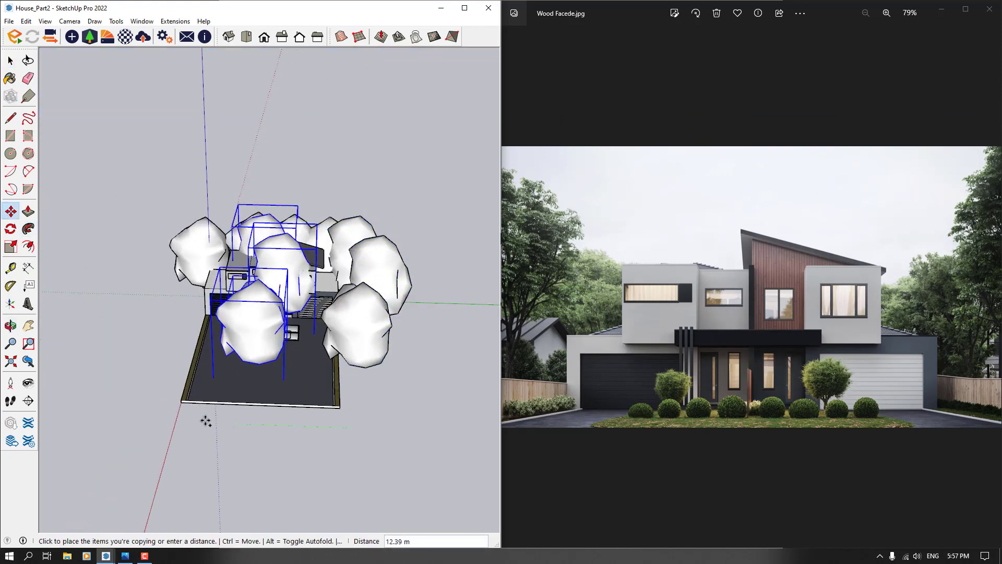
left_click(138, 368)
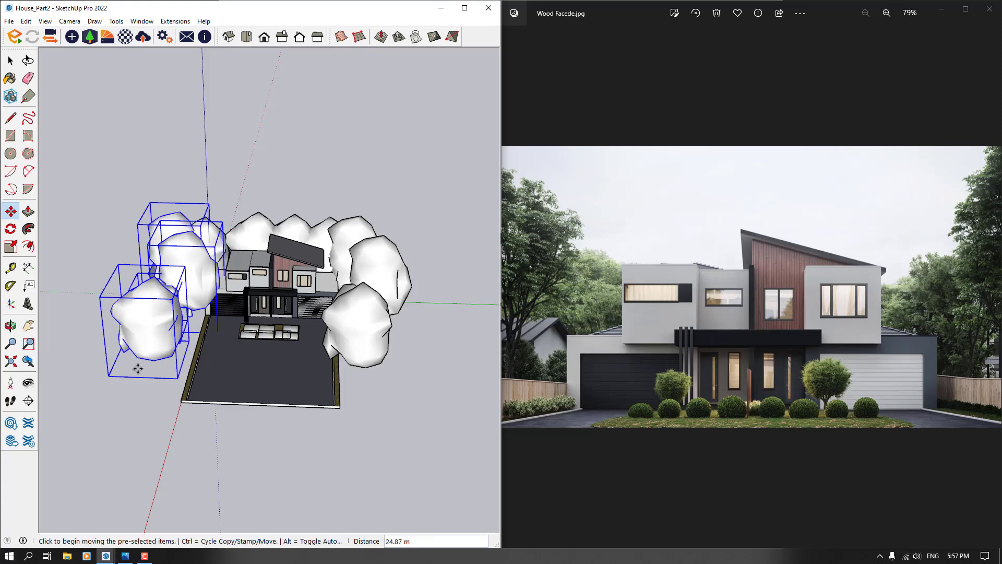
Flip the copied trees along the green direction, shift them about 0.16 m, and deselect them
right_click(154, 341)
mouse_move(257, 496)
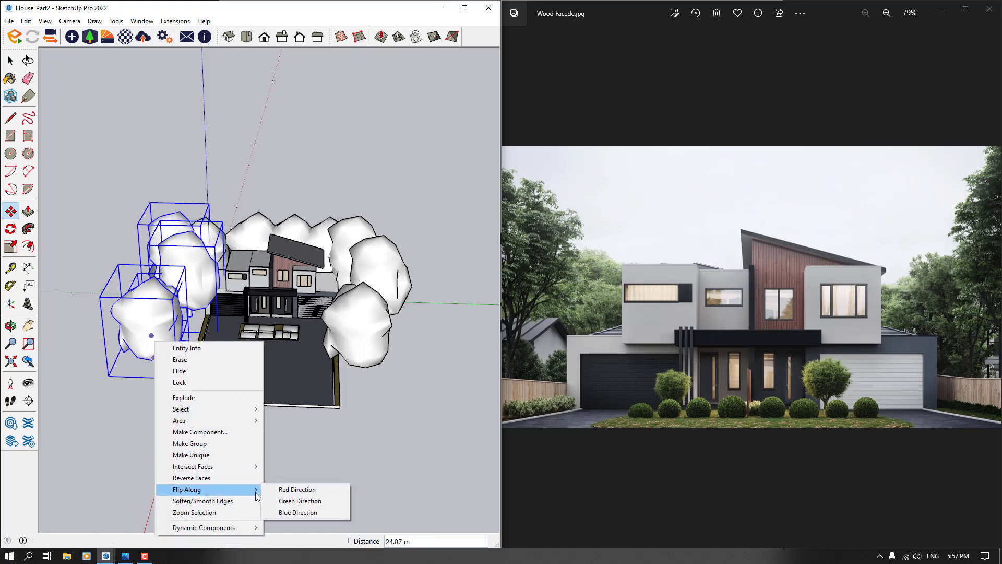
left_click(290, 501)
middle_click_drag(170, 430, 197, 217)
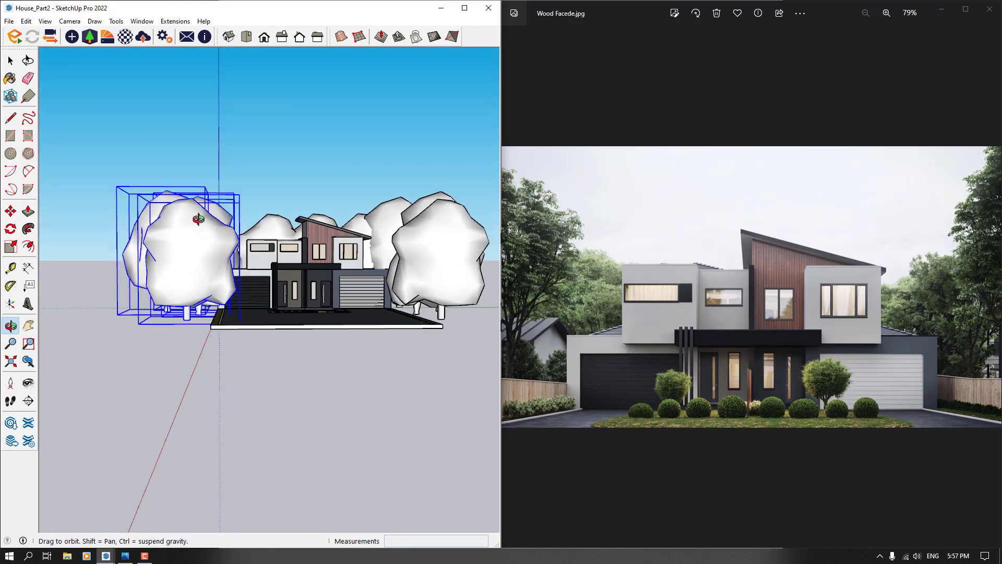
left_click(192, 359)
left_click(194, 359)
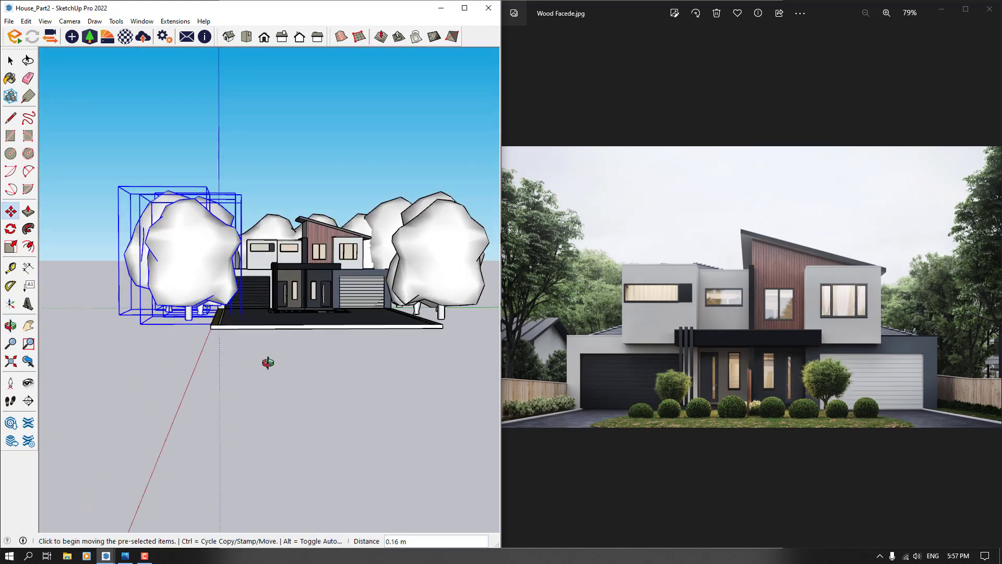
middle_click_drag(268, 363, 208, 454)
scroll(261, 434, "down", 4)
key("space")
left_click(289, 416)
Pick the green fallen-leaves asset from the Enscape Asset Library and place three patches on the driveway around the white garage end of the grass bed
middle_click_drag(293, 376, 234, 312)
scroll(298, 311, "up", 5)
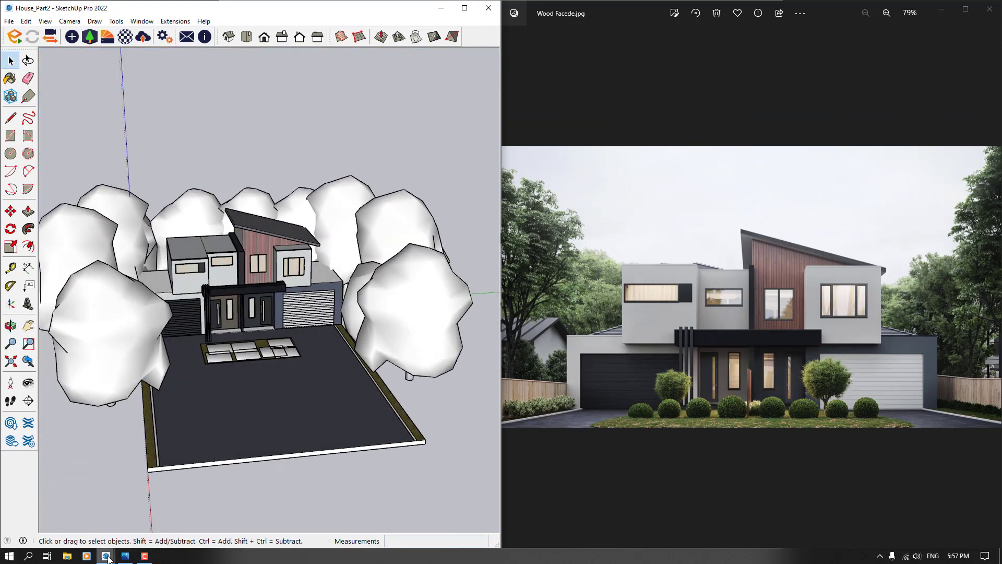
mouse_move(107, 557)
left_click(152, 512)
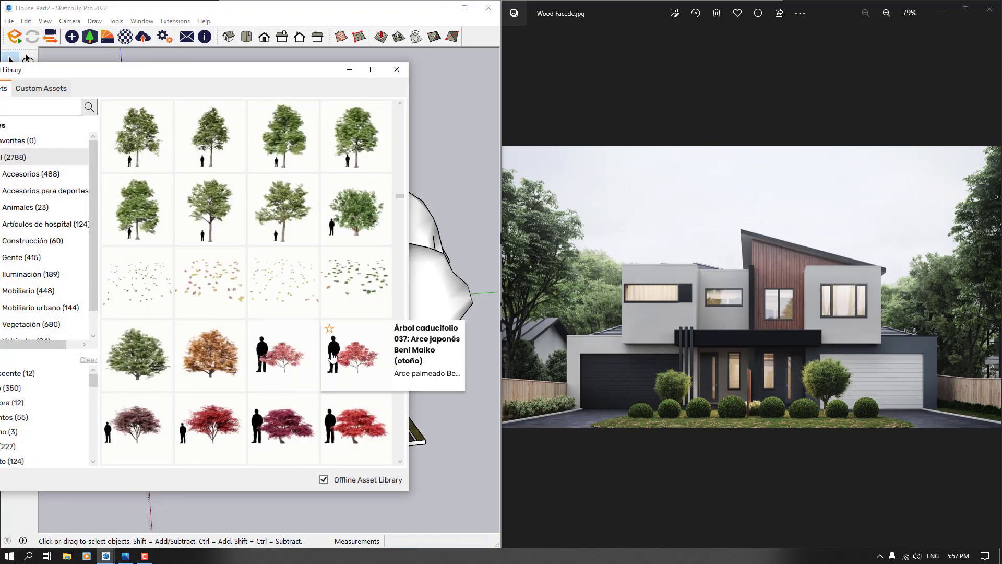
scroll(332, 357, "down", 1)
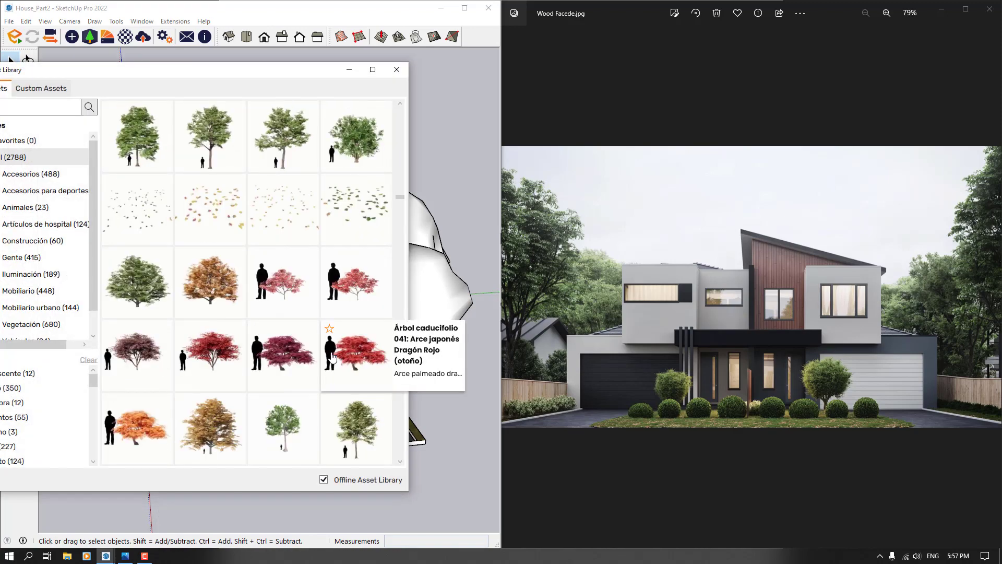
left_click(353, 220)
scroll(326, 294, "down", 1)
scroll(325, 293, "up", 5)
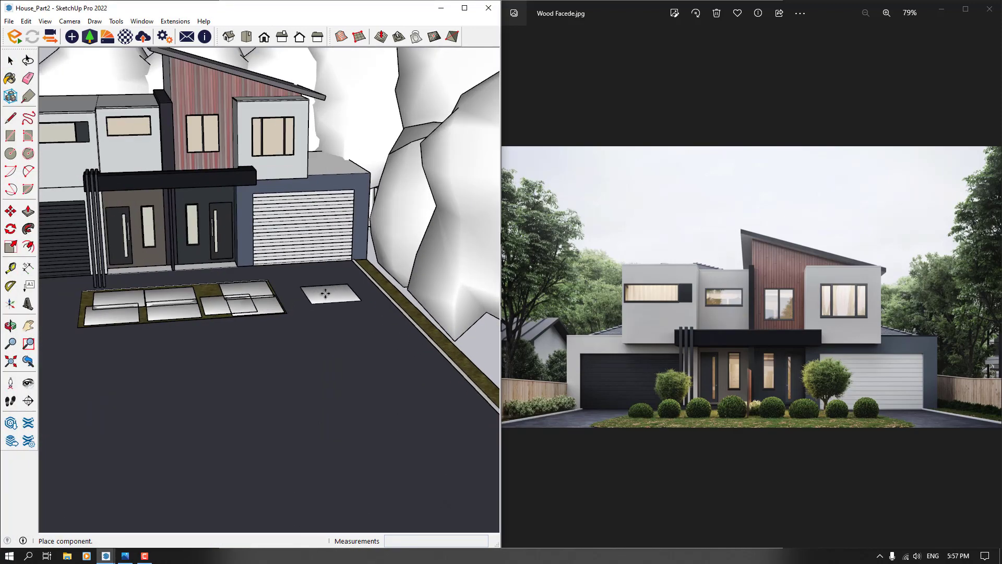
left_click(318, 334)
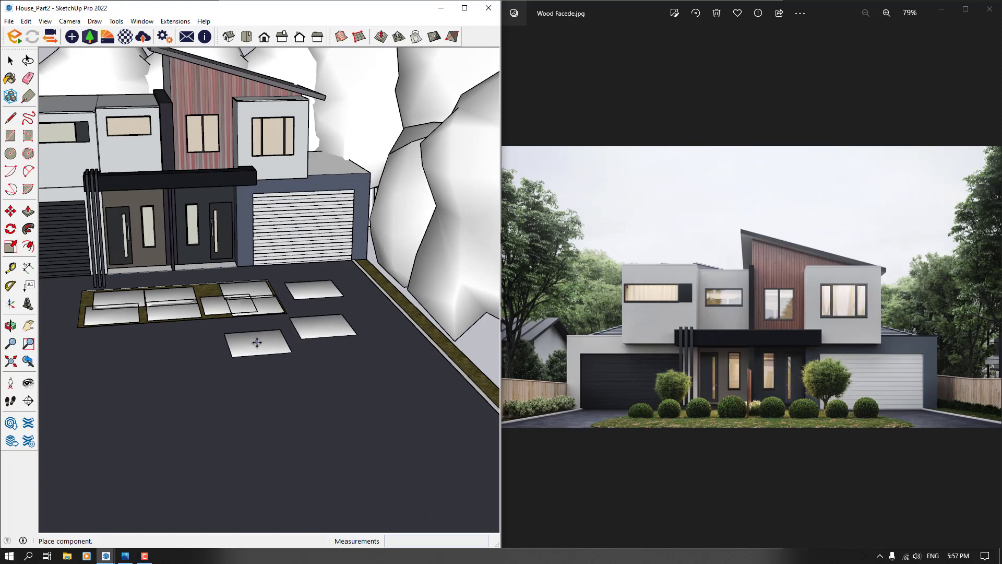
left_click(257, 344)
Place five more fallen-leaves patches in front of the grass bed and near the dark garage, and end the placement
scroll(250, 347, "down", 4)
middle_click_drag(219, 362, 157, 402)
scroll(186, 347, "up", 4)
left_click(205, 335)
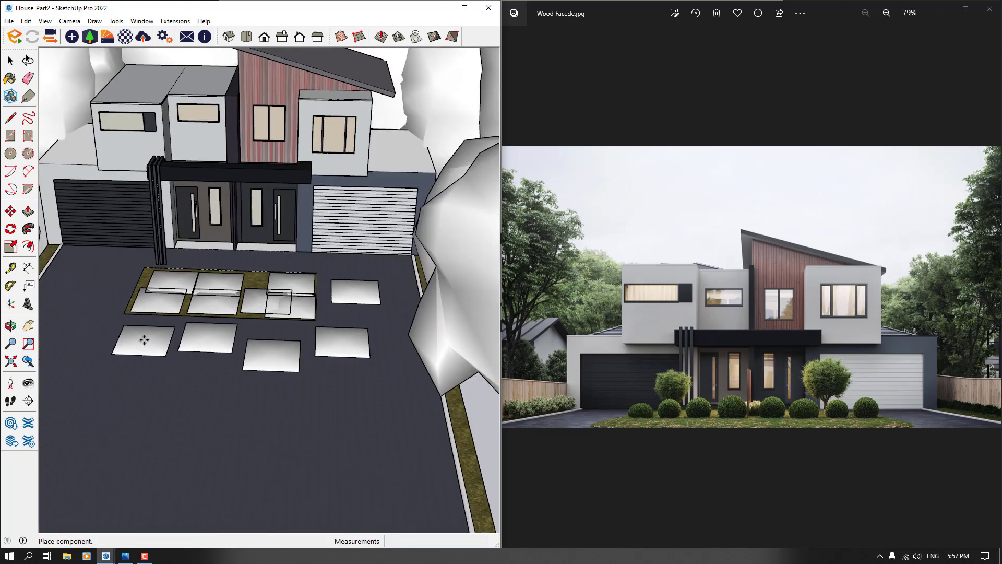
left_click(143, 336)
left_click(79, 320)
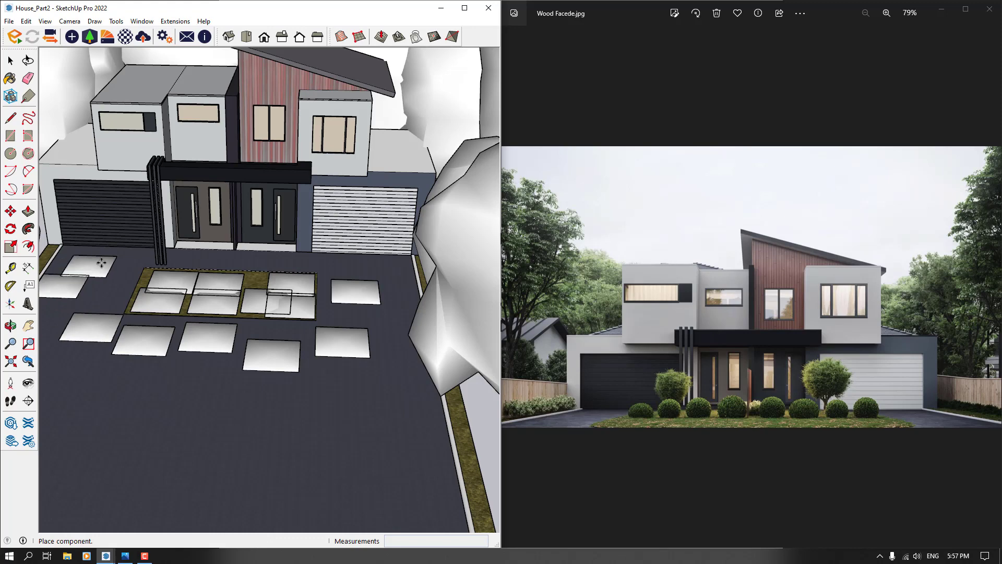
scroll(131, 261, "up", 3)
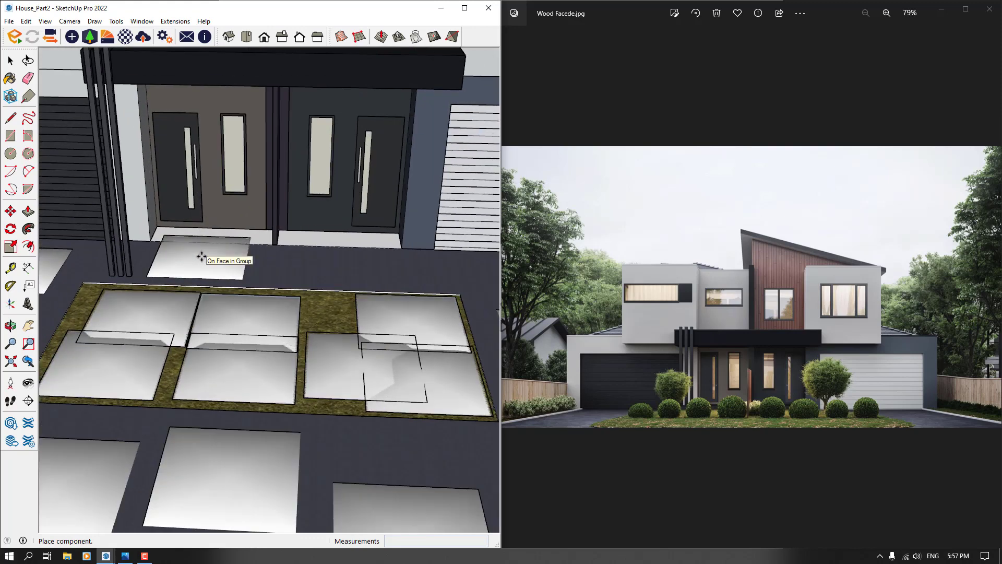
scroll(201, 270, "down", 15)
key("space")
middle_click_drag(336, 288, 360, 279)
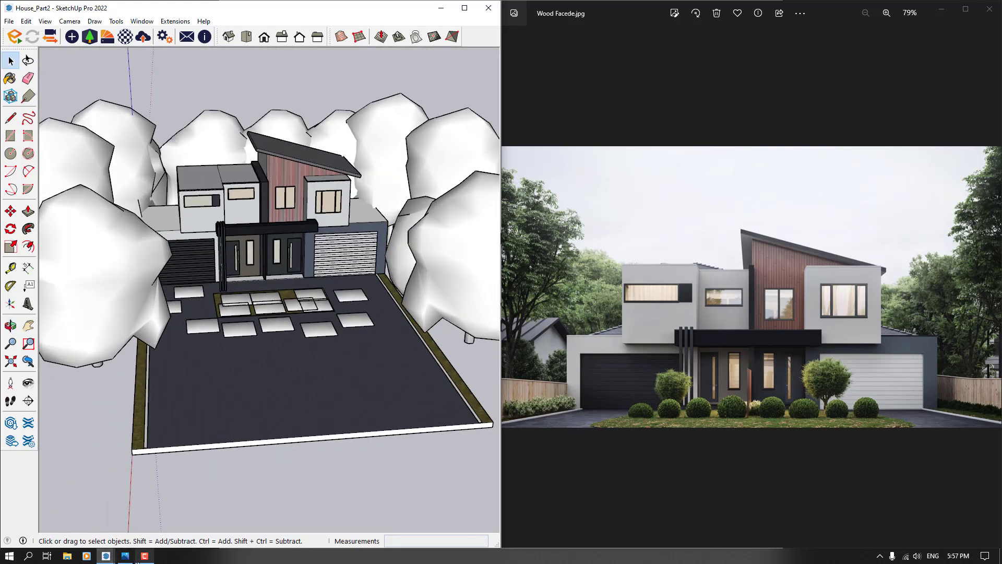
Pick a dense dark green deciduous tree from the Enscape Asset Library and place one behind the rear tree row near the dark garage corner
mouse_move(104, 557)
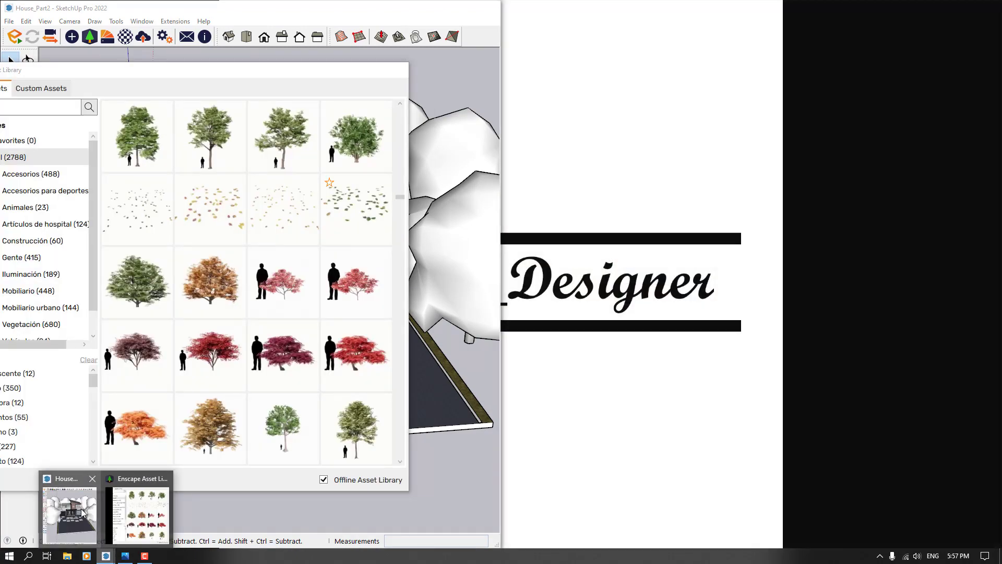
left_click(82, 510)
mouse_move(103, 549)
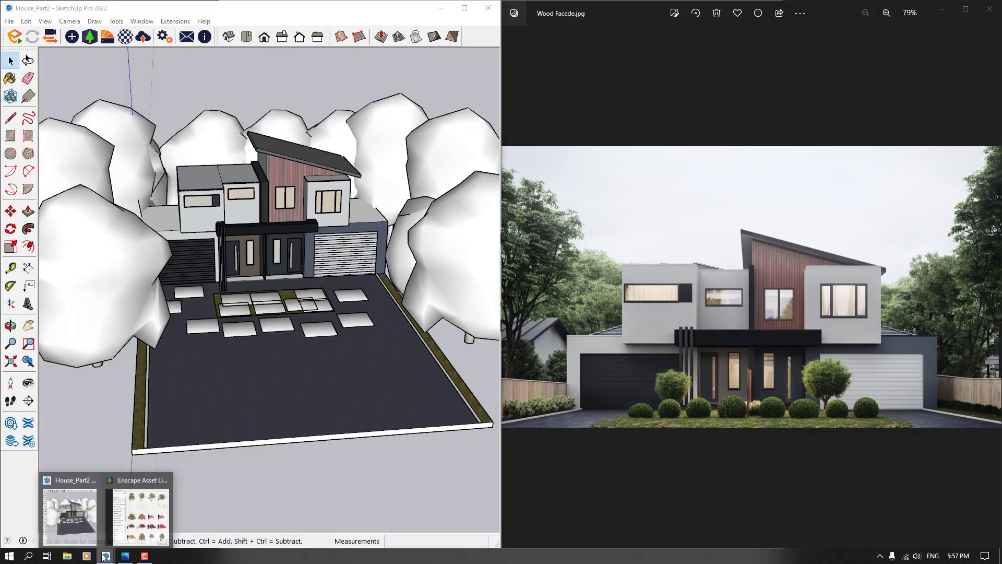
left_click(144, 507)
scroll(261, 332, "down", 3)
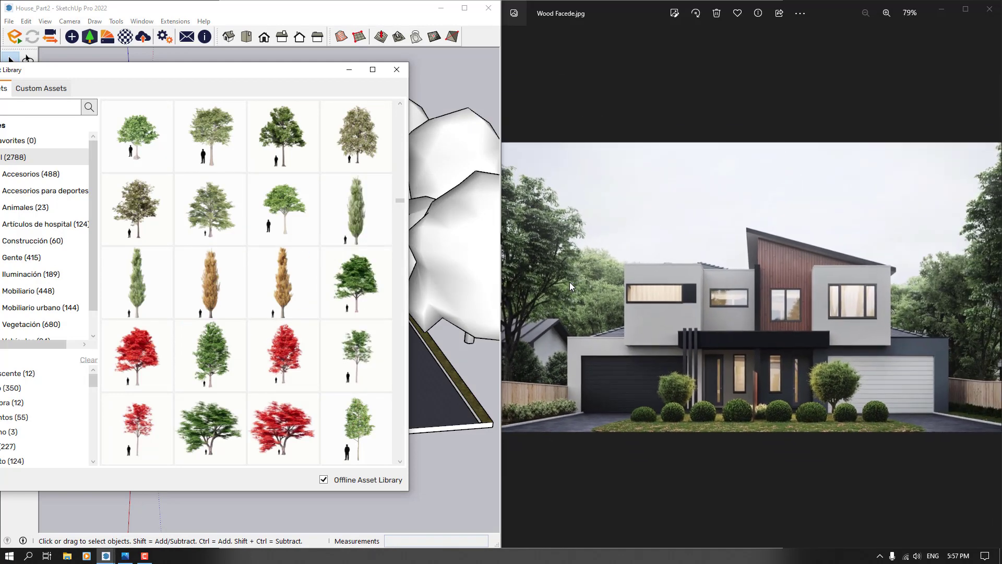
scroll(193, 261, "up", 1)
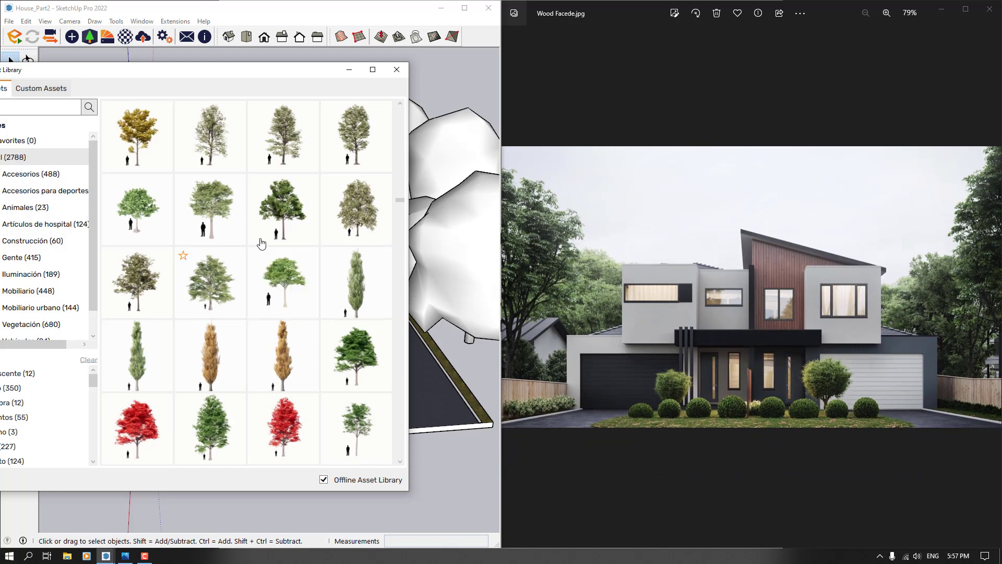
left_click(284, 230)
scroll(253, 282, "down", 4)
middle_click_drag(162, 347, 585, 399)
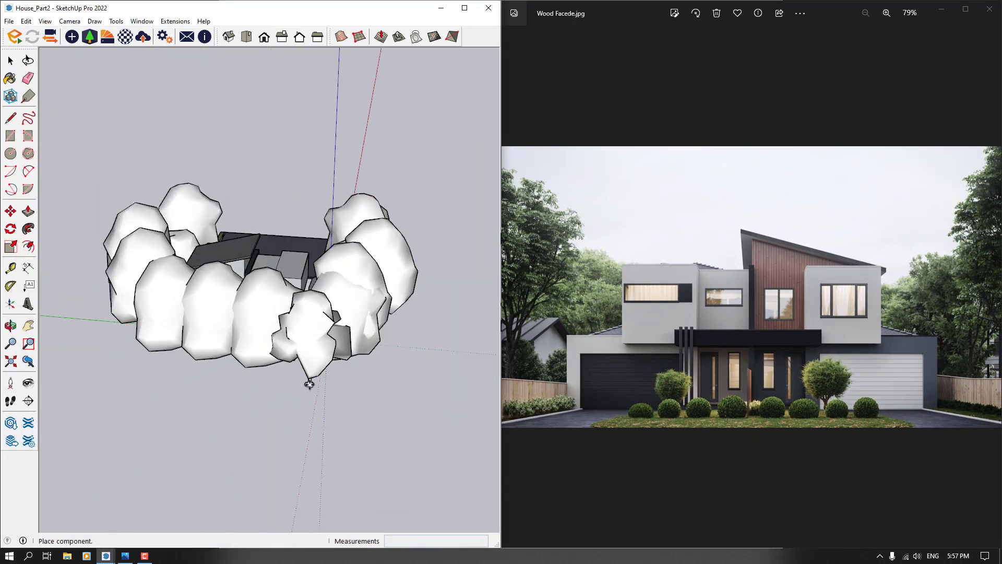
left_click(310, 384)
Continue placing the dark green tree behind the rear row toward the white garage side and end the placement
scroll(310, 384, "down", 2)
middle_click_drag(138, 403, 377, 422)
scroll(373, 421, "up", 1)
left_click(301, 393)
middle_click_drag(236, 425, 459, 453)
middle_click_drag(286, 404, 384, 368)
key("Escape")
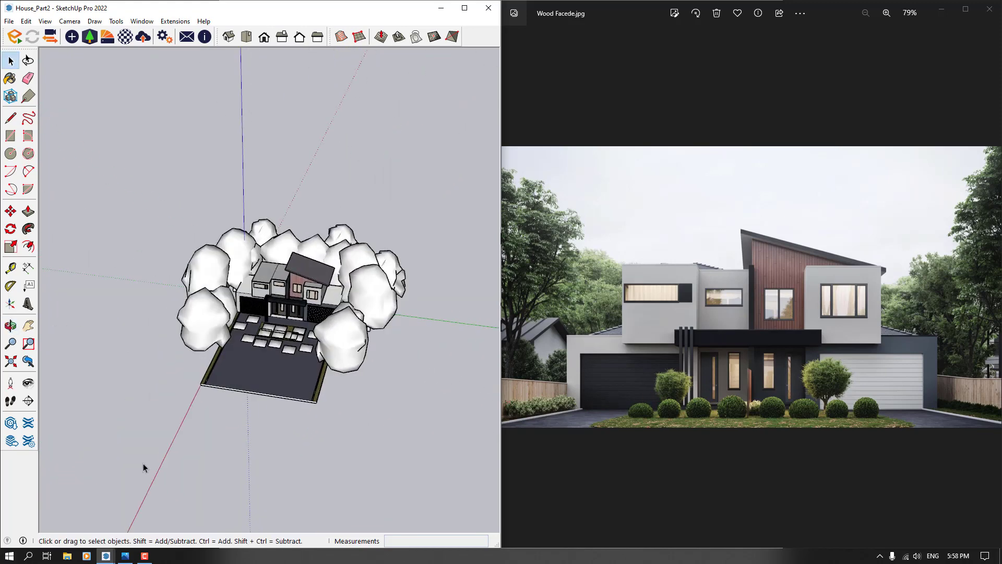
Find a small bushy green tree in the Enscape Asset Library and place it in the open grass spot before the entrance
mouse_move(107, 557)
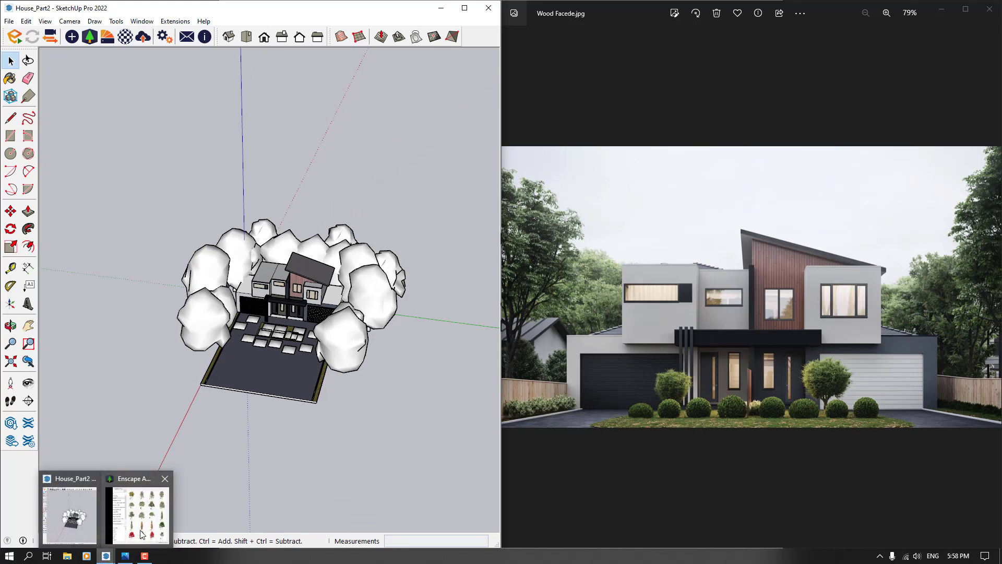
left_click(141, 533)
scroll(281, 321, "down", 8)
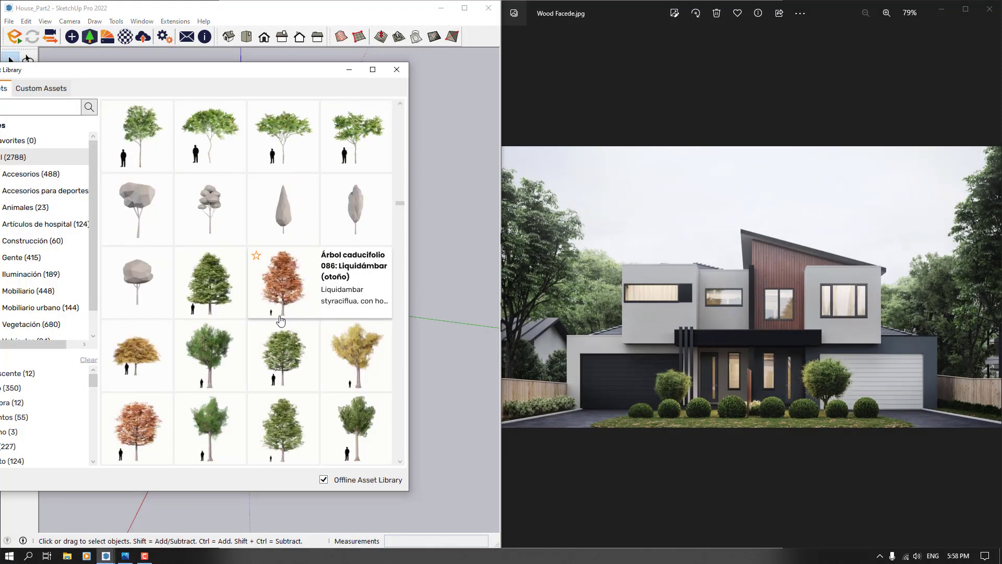
scroll(281, 318, "down", 5)
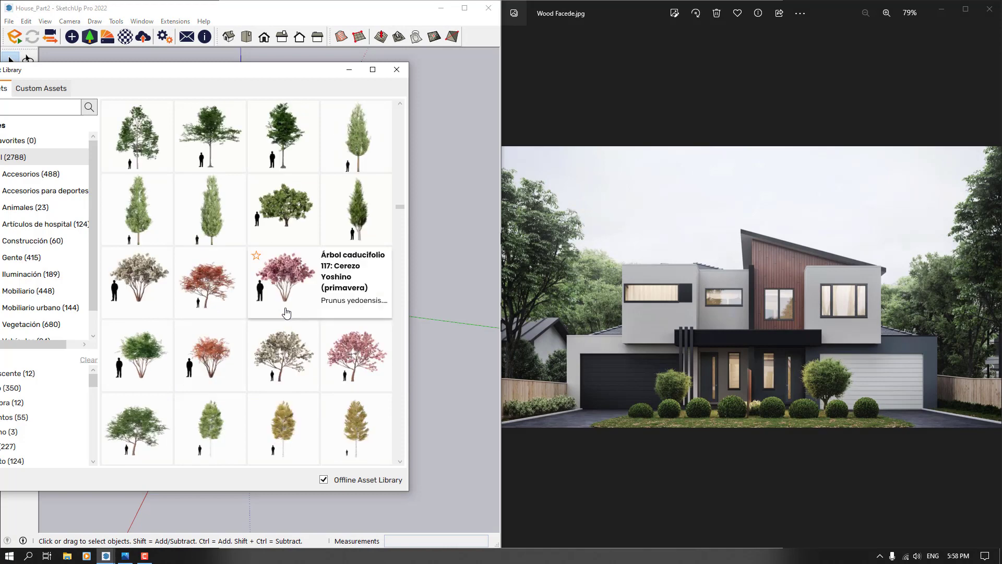
scroll(286, 312, "down", 6)
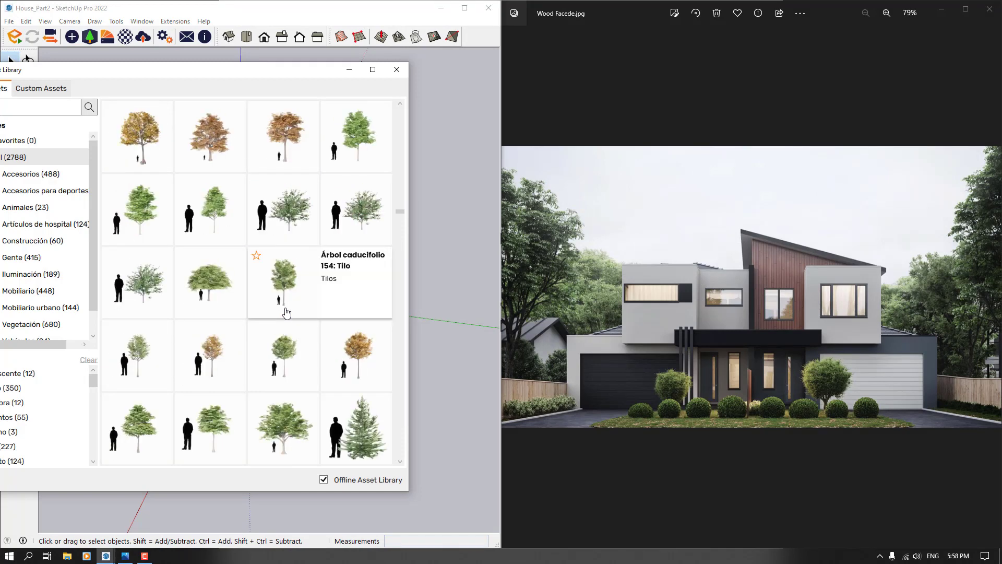
scroll(851, 392, "up", 2)
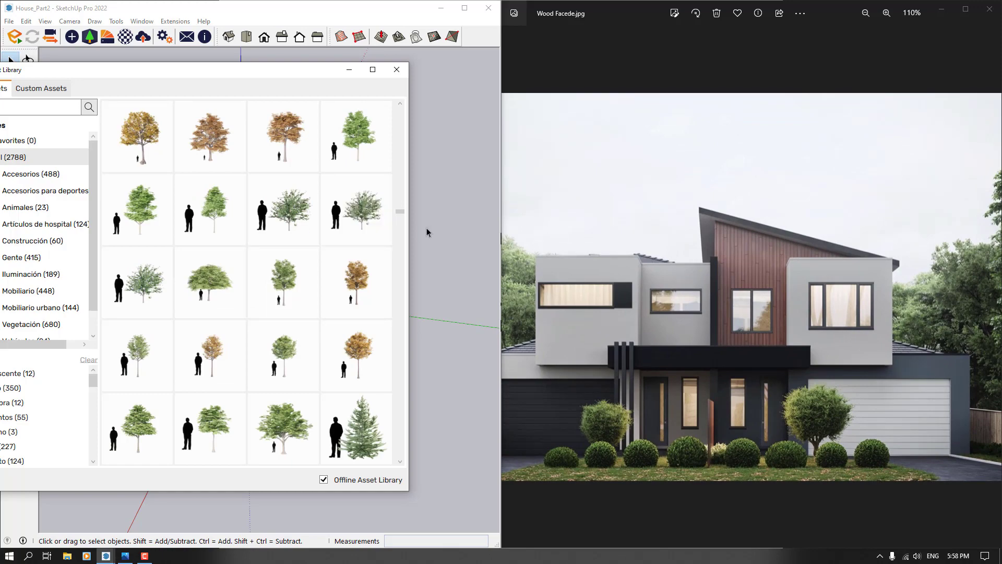
left_click(345, 219)
scroll(299, 330, "up", 8)
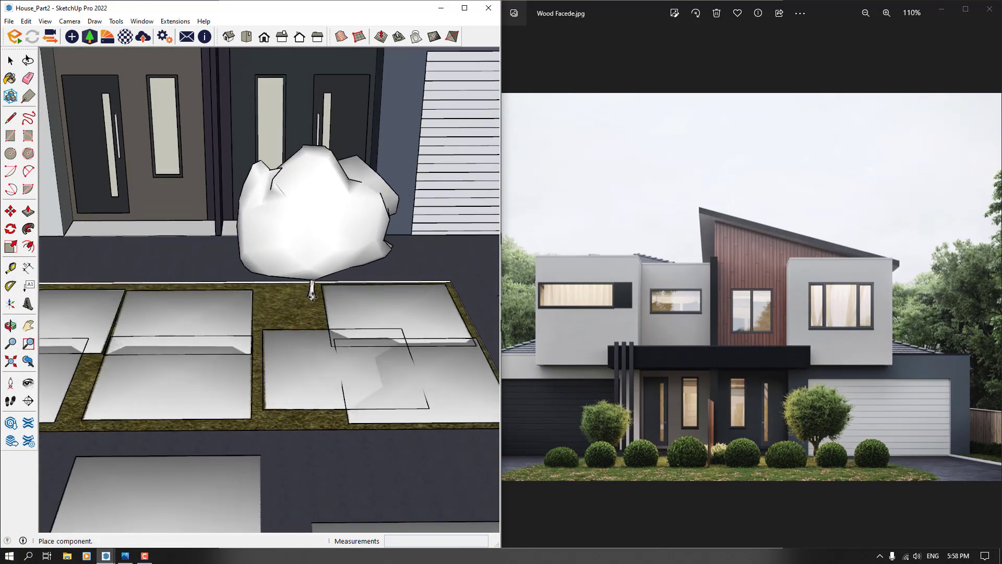
scroll(313, 296, "down", 1)
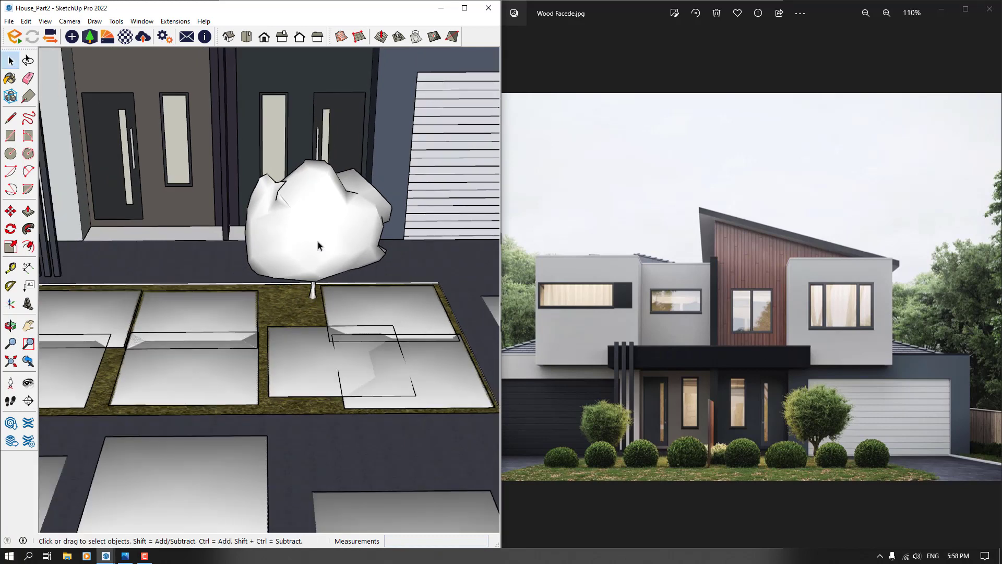
Scale the small bushy tree before the entrance down uniformly to 0.75
left_click(10, 249)
left_click(388, 139)
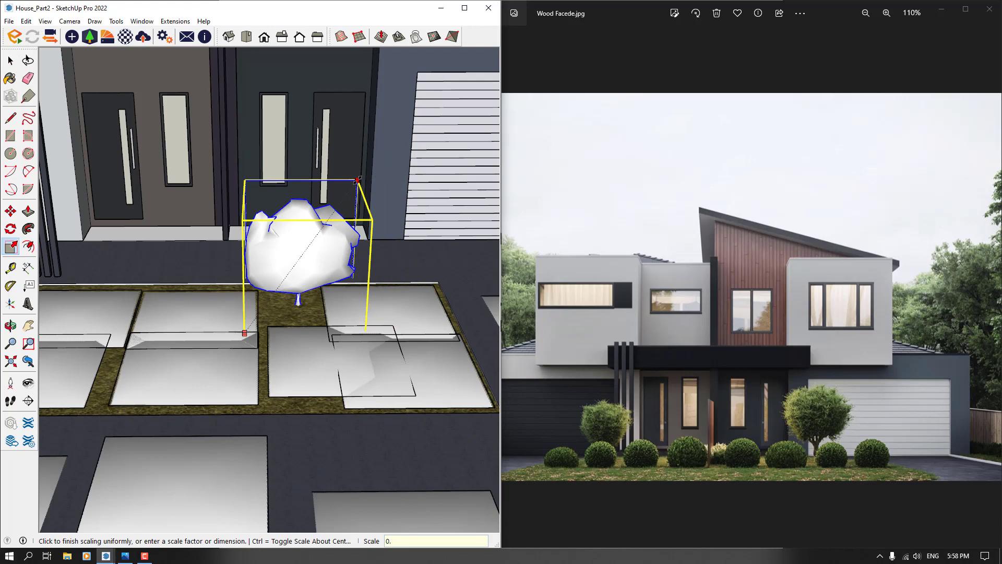
left_click(357, 180)
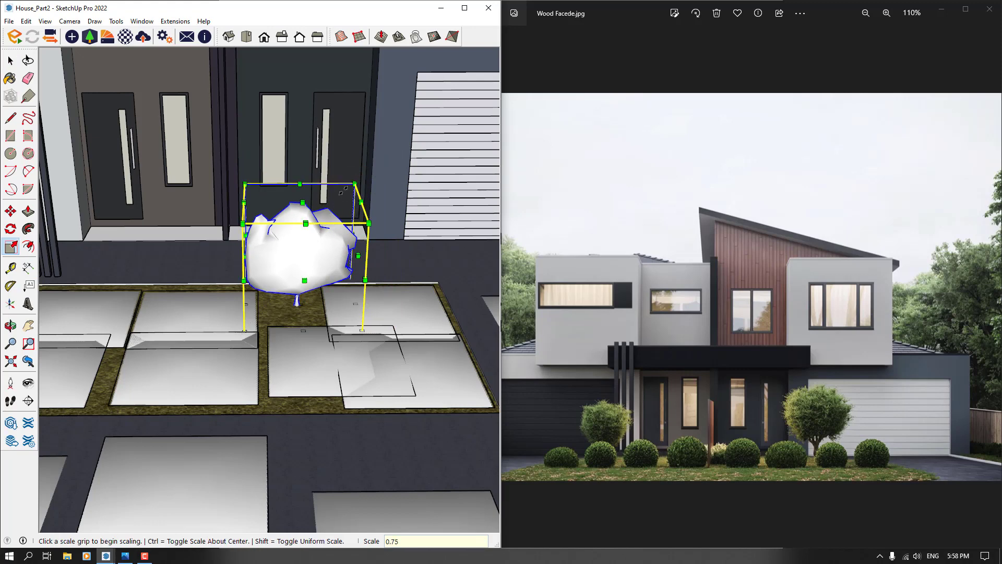
Move the bushy tree about 0.36 m toward the white garage within the open grass spot
left_click(11, 213)
middle_click_drag(273, 275, 286, 296)
middle_click_drag(219, 299, 370, 300)
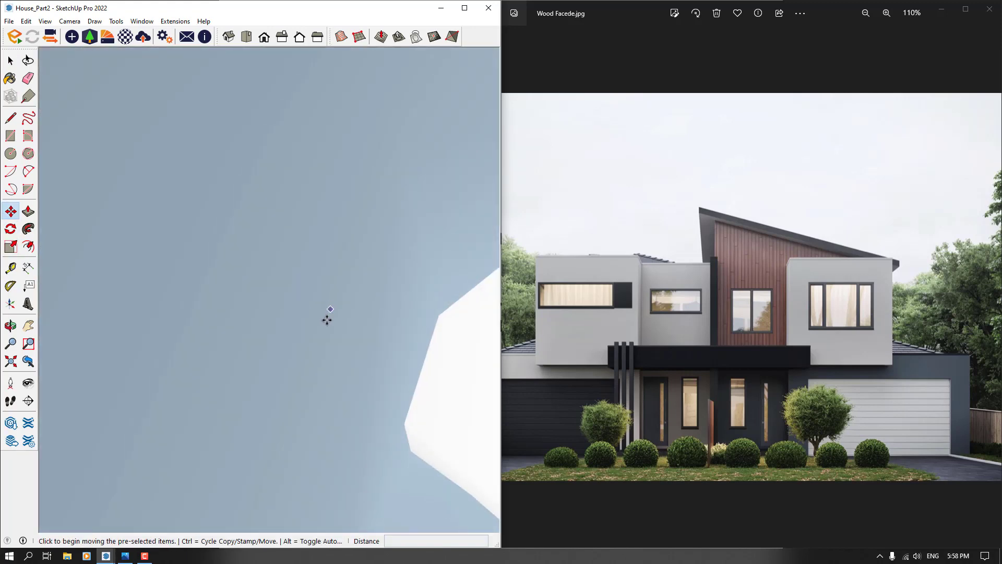
middle_click_drag(456, 331, 454, 308)
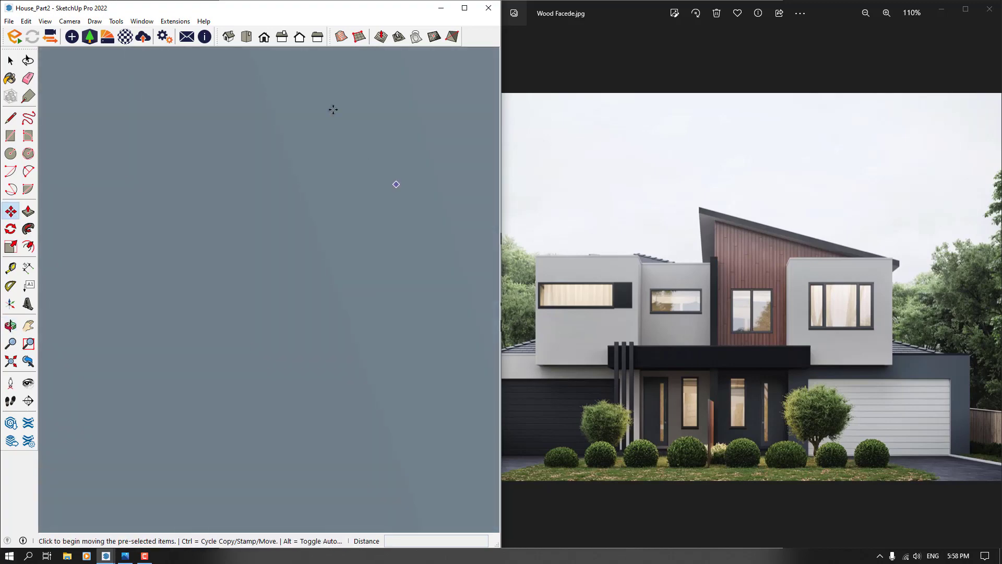
left_click(234, 40)
middle_click_drag(76, 258, 366, 293)
scroll(295, 273, "down", 4)
scroll(282, 356, "up", 2)
middle_click_drag(282, 356, 223, 287)
scroll(224, 287, "up", 3)
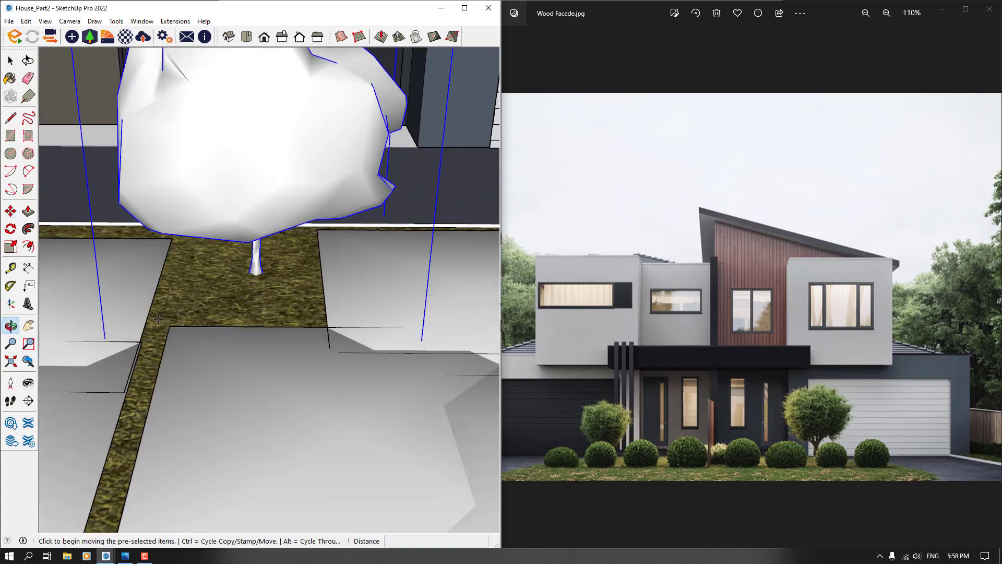
left_click(177, 305)
left_click(233, 305)
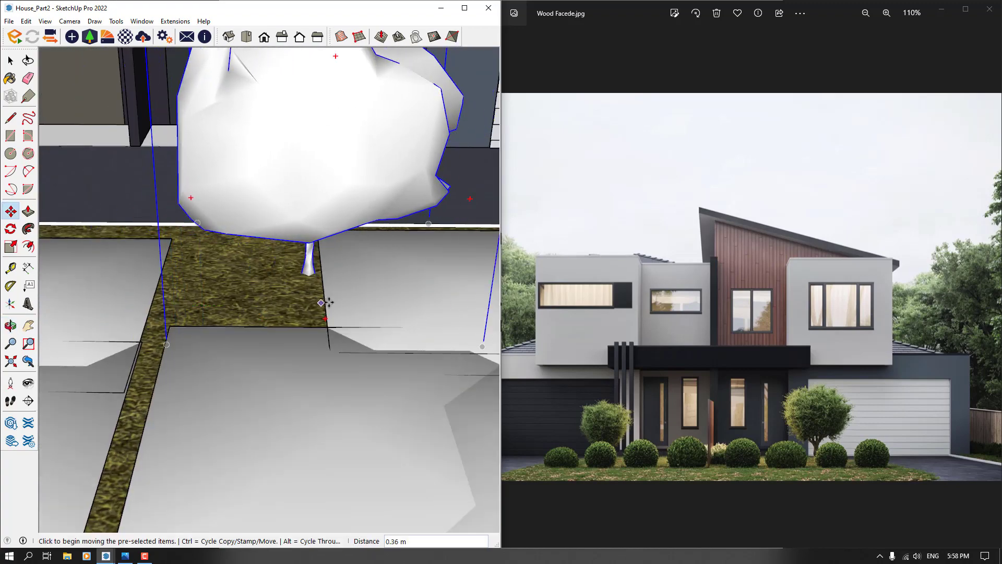
scroll(332, 294, "down", 4)
scroll(565, 435, "down", 2)
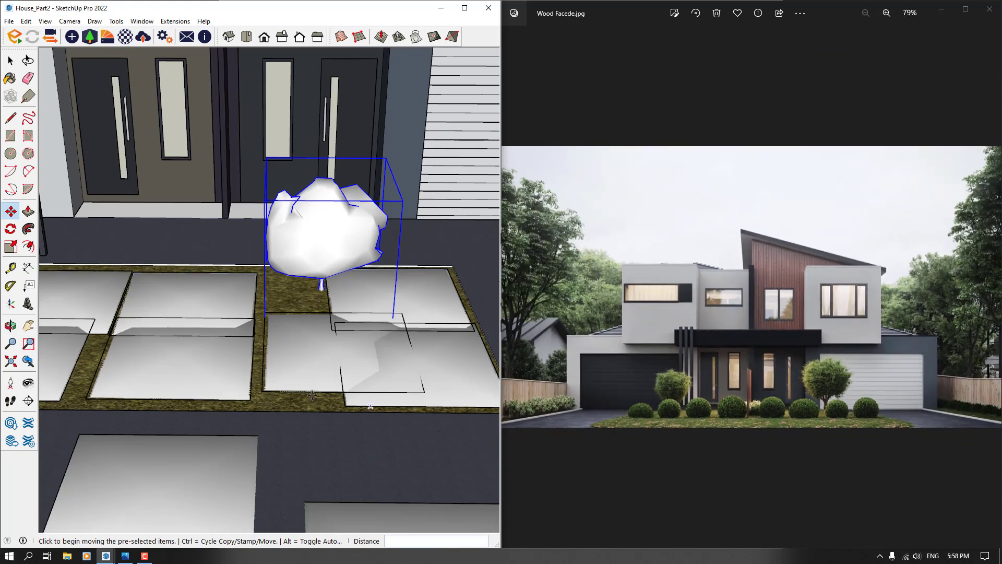
Find a small multi-stemmed green tree with a human-scale figure in the Enscape Asset Library, comparing with the reference image, and pick it
mouse_move(102, 558)
left_click(157, 509)
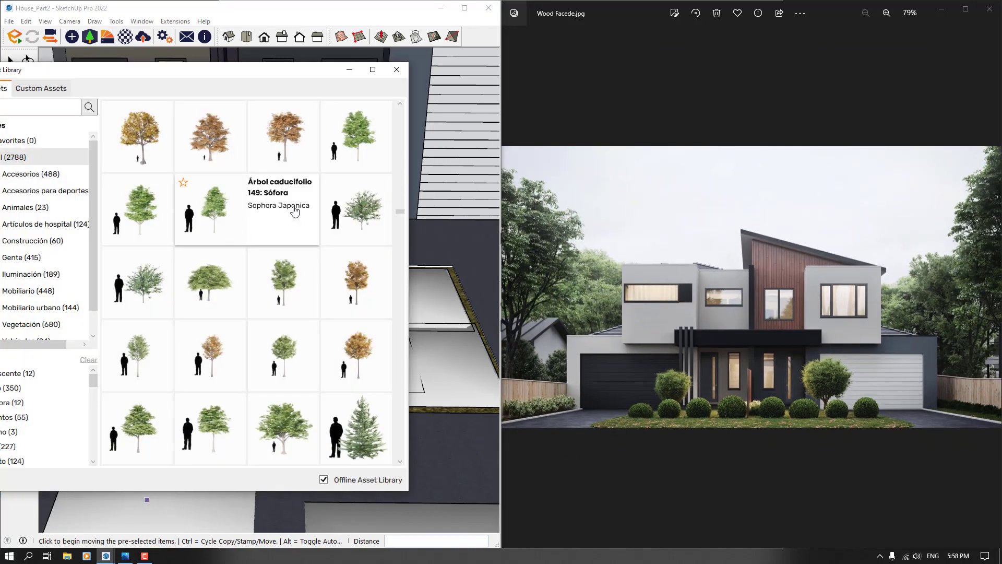
scroll(338, 219, "down", 1)
scroll(680, 289, "up", 3)
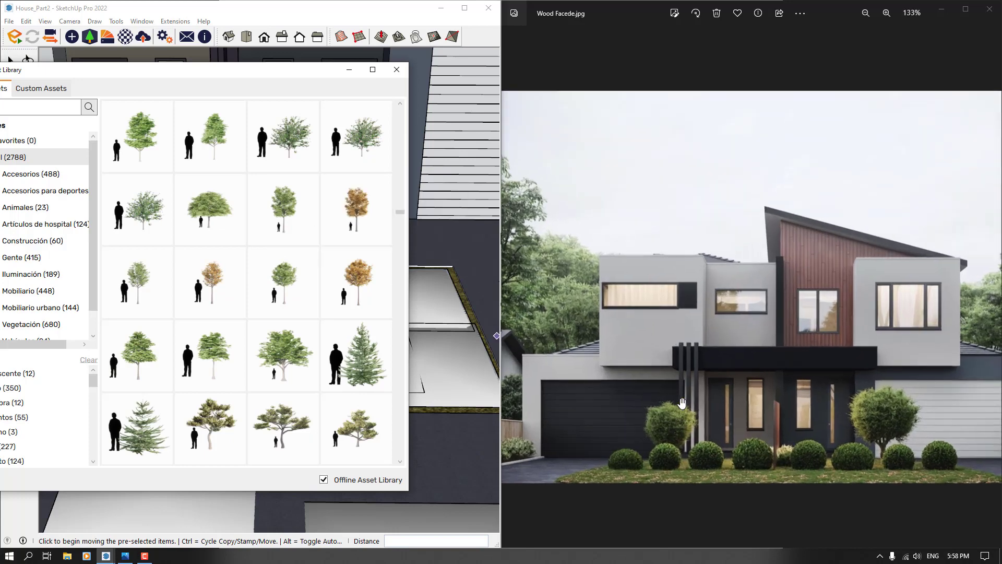
scroll(198, 280, "down", 1)
scroll(199, 280, "down", 5)
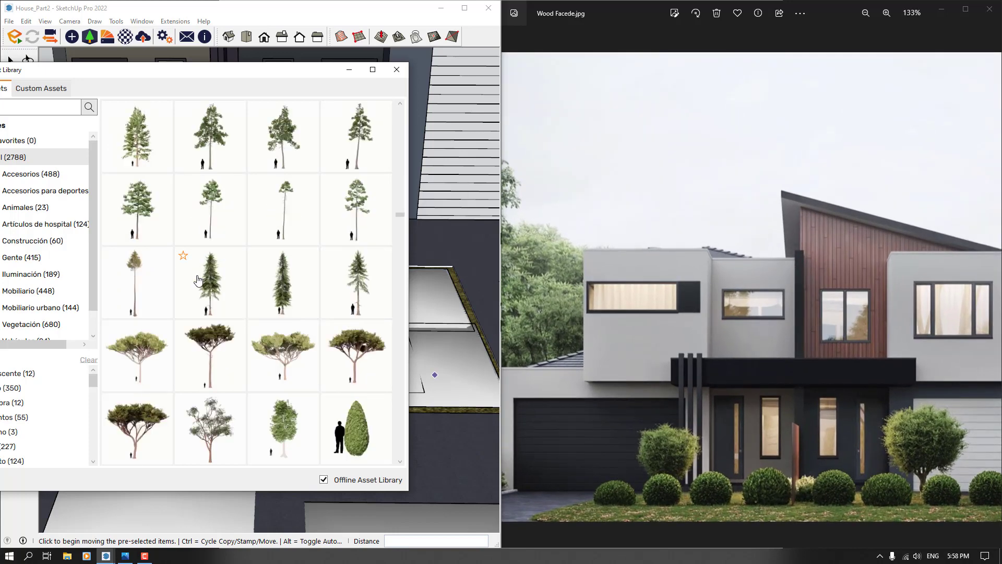
scroll(198, 280, "down", 3)
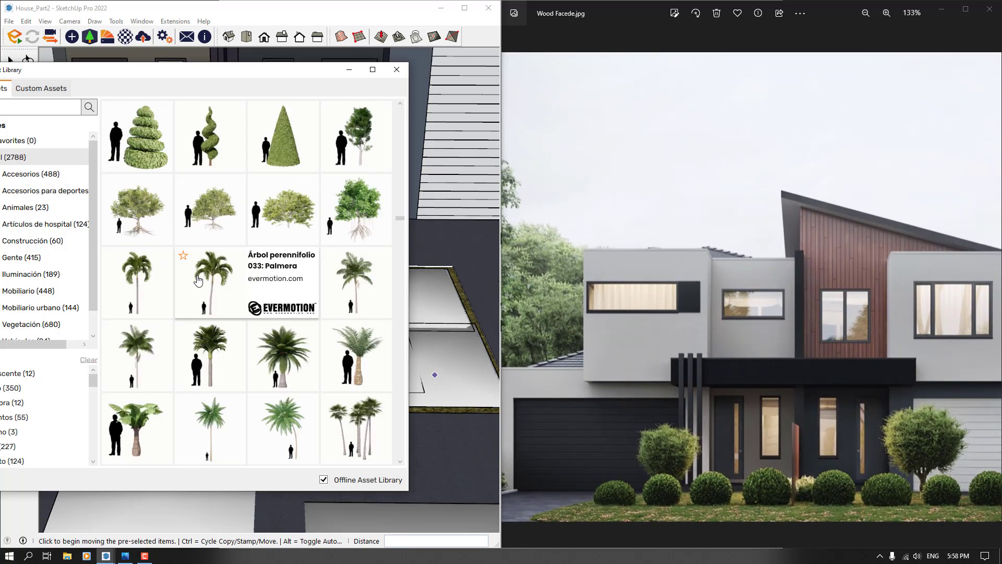
scroll(217, 231, "down", 1)
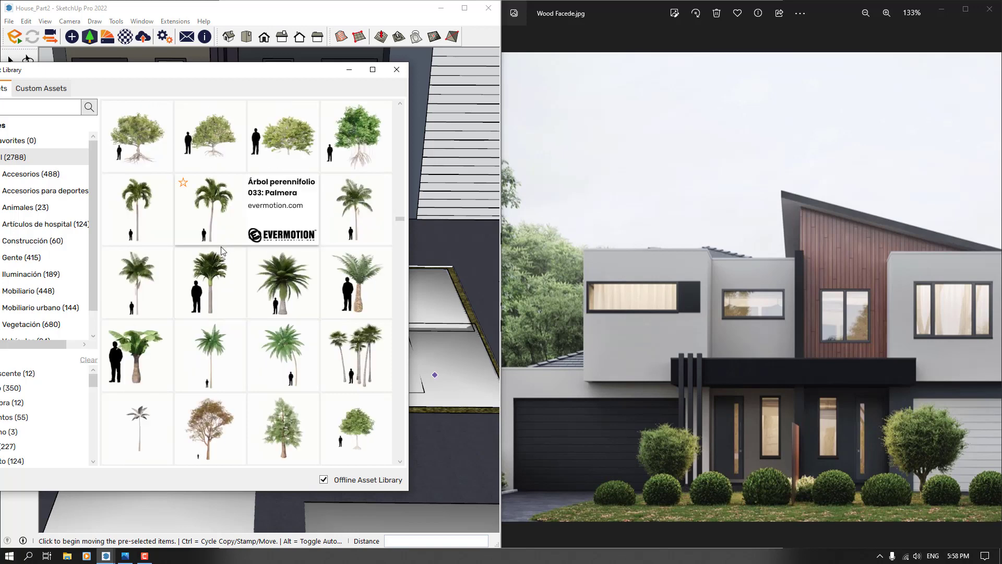
scroll(285, 323, "down", 2)
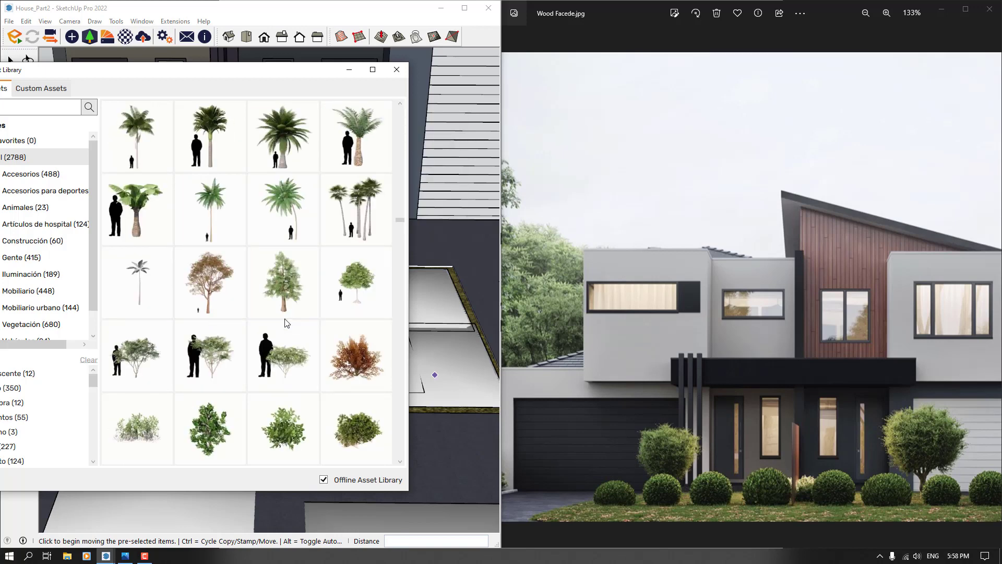
left_click(205, 361)
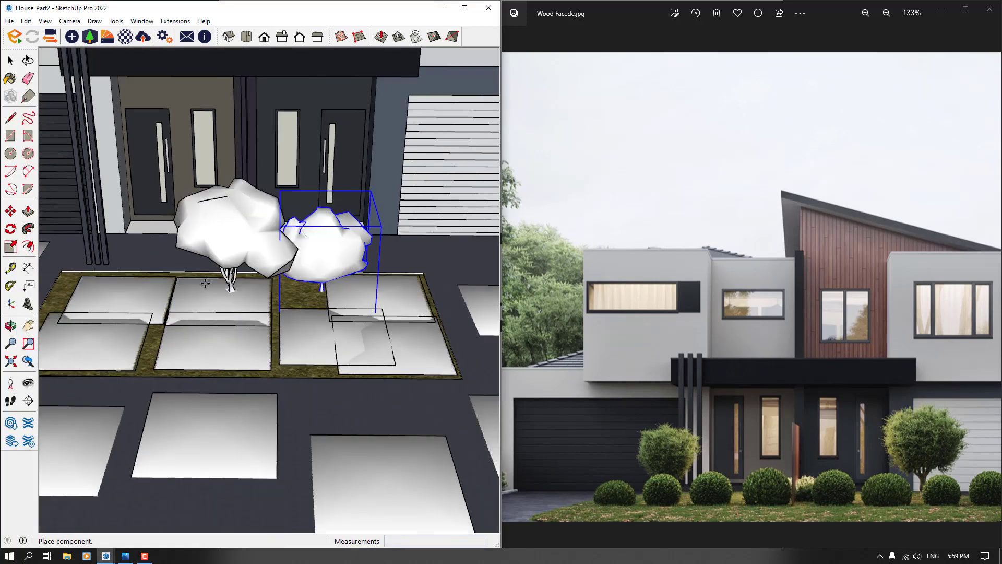
Place the multi-stemmed tree at the rear edge of the grass bed, end the placement and scale it uniformly to 0.66
scroll(219, 284, "up", 5)
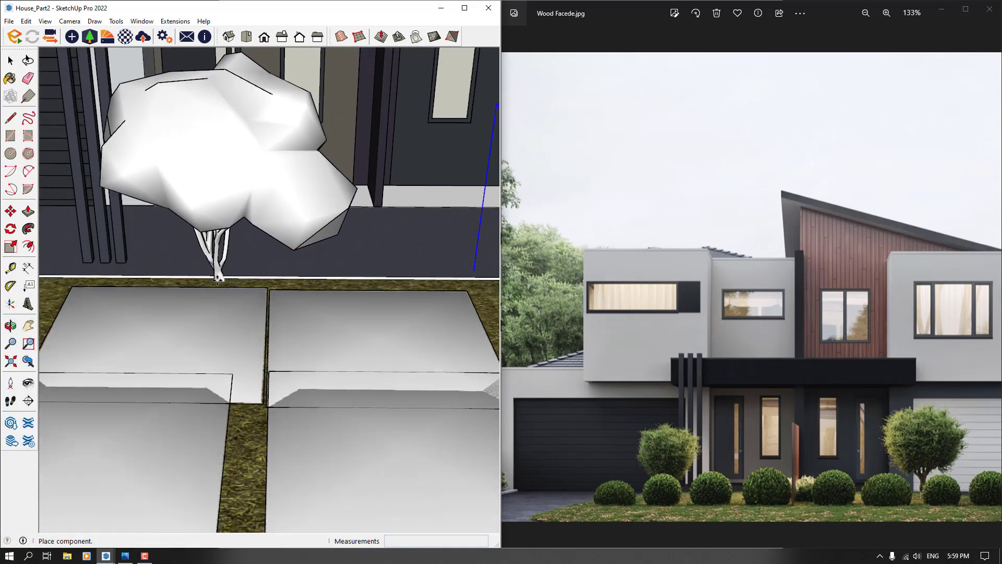
scroll(221, 284, "down", 4)
middle_click_drag(222, 283, 198, 237)
key("space")
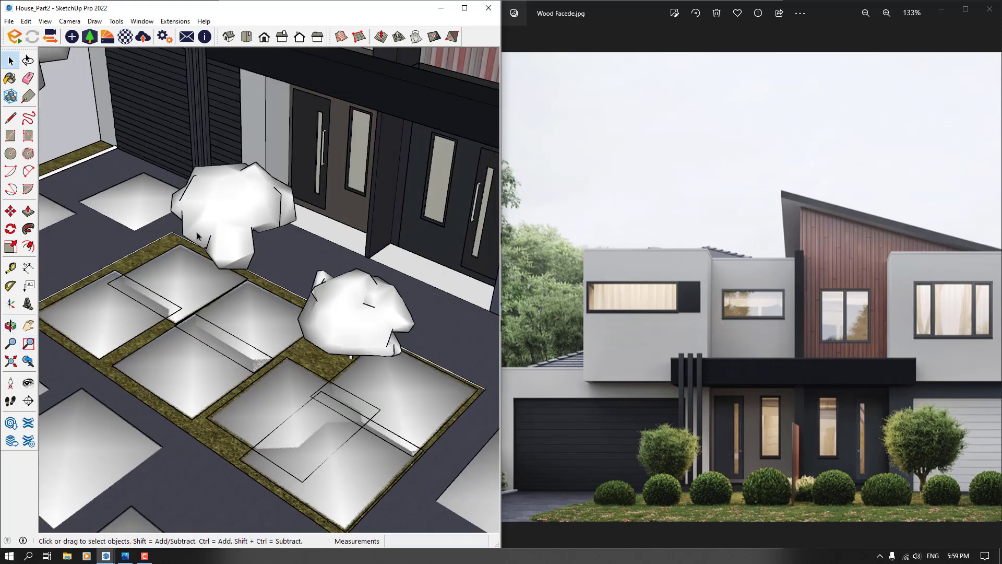
left_click(230, 135)
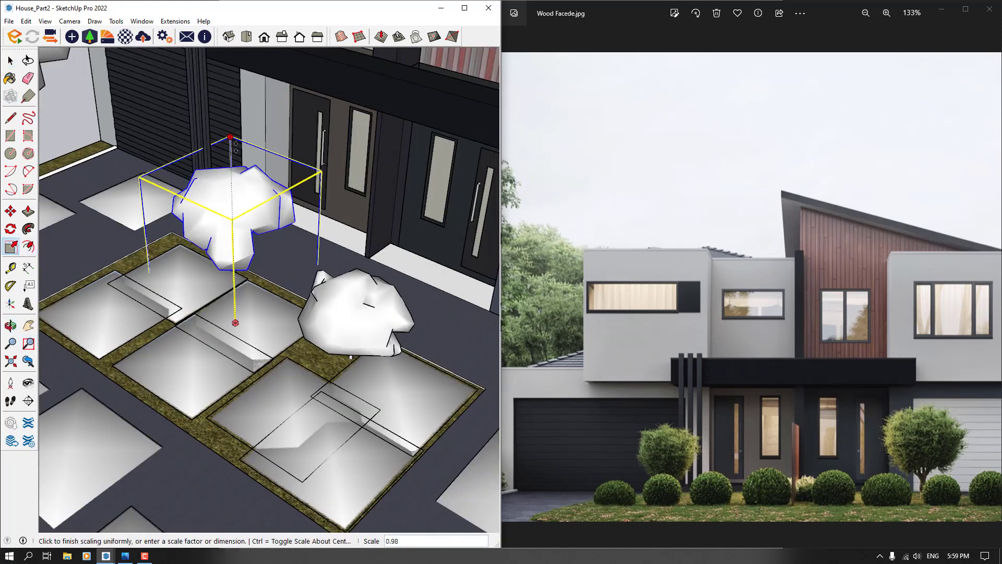
left_click(235, 149)
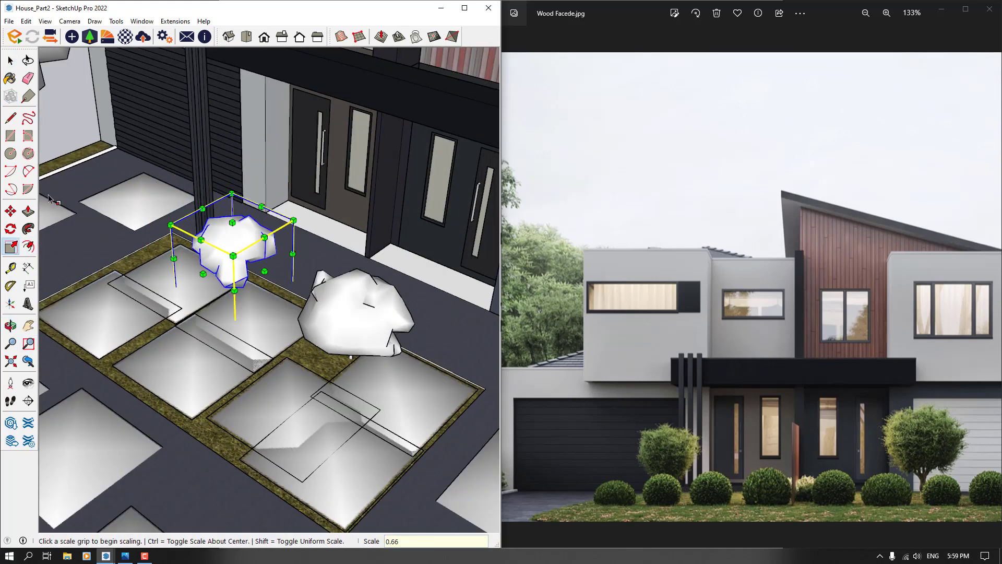
Move the multi-stemmed tree forward onto the grass bed in front of the first entrance door
left_click(7, 213)
middle_click_drag(137, 334, 156, 386)
scroll(282, 311, "up", 5)
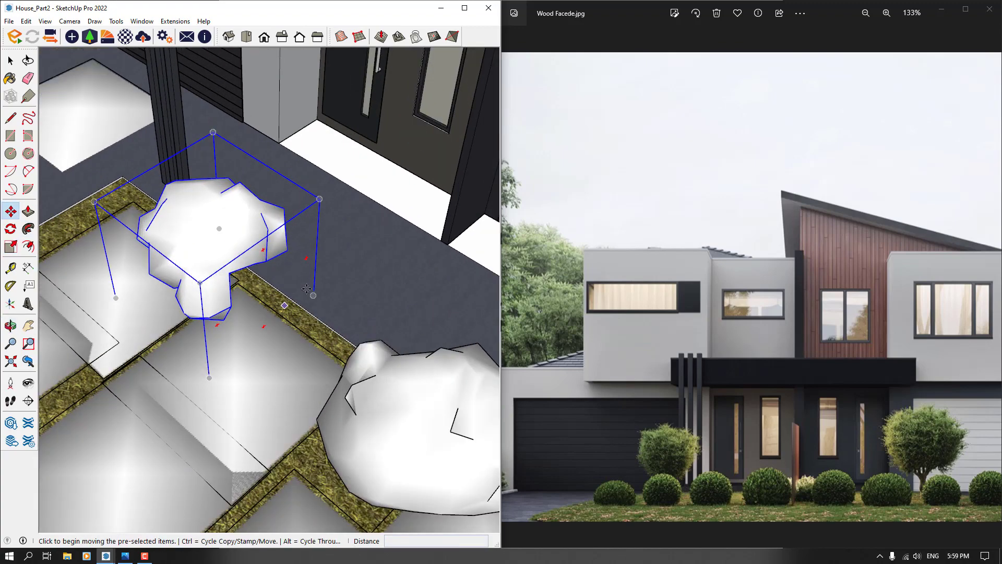
left_click(368, 260)
left_click(336, 290)
scroll(335, 291, "down", 5)
middle_click_drag(182, 324, 298, 172)
scroll(282, 365, "up", 4)
left_click(285, 375)
scroll(273, 333, "down", 5)
scroll(273, 353, "up", 4)
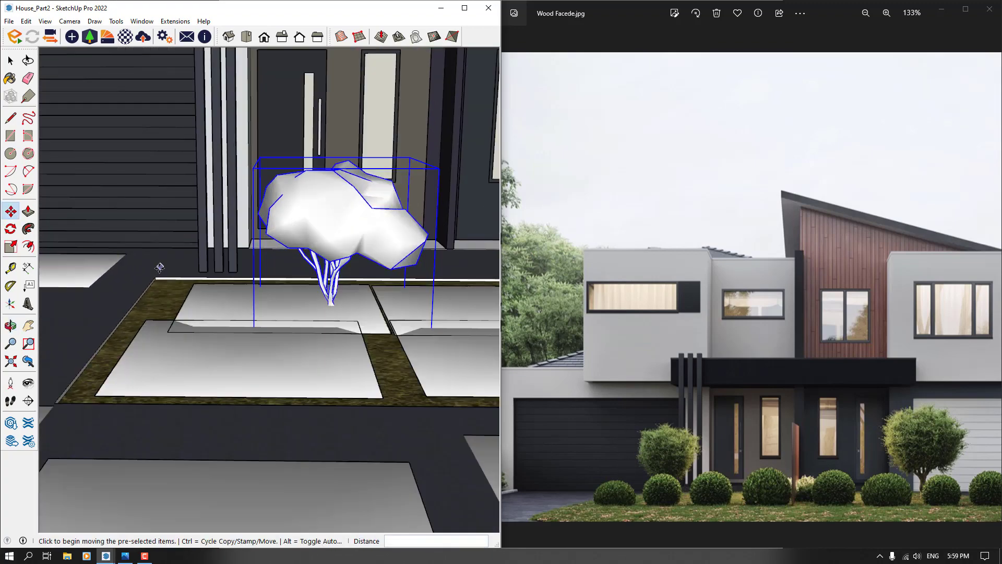
Move the multi-stemmed tree to the grass bed's rear corner beside the dark garage, matching the reference image
scroll(666, 475, "up", 4)
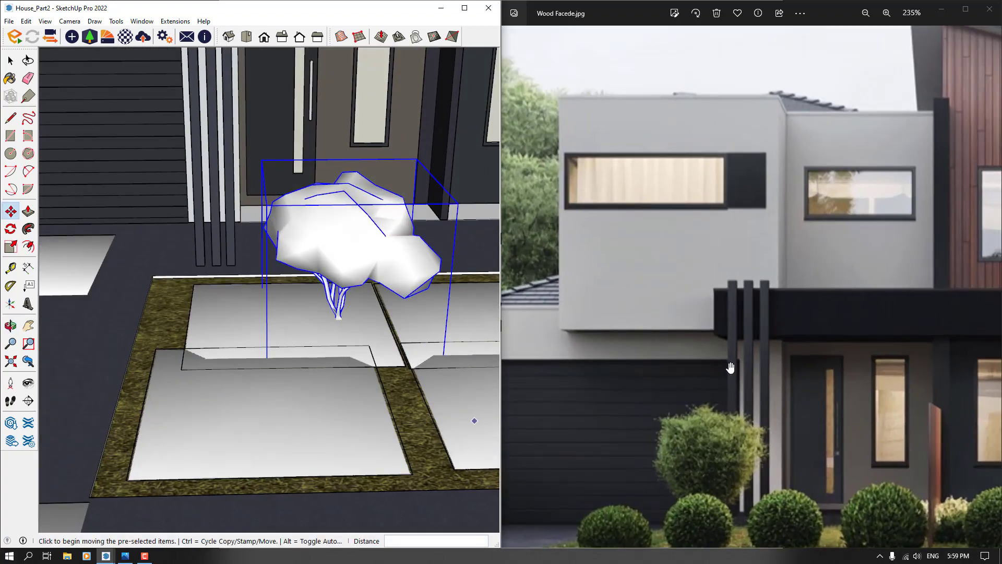
left_click(347, 405)
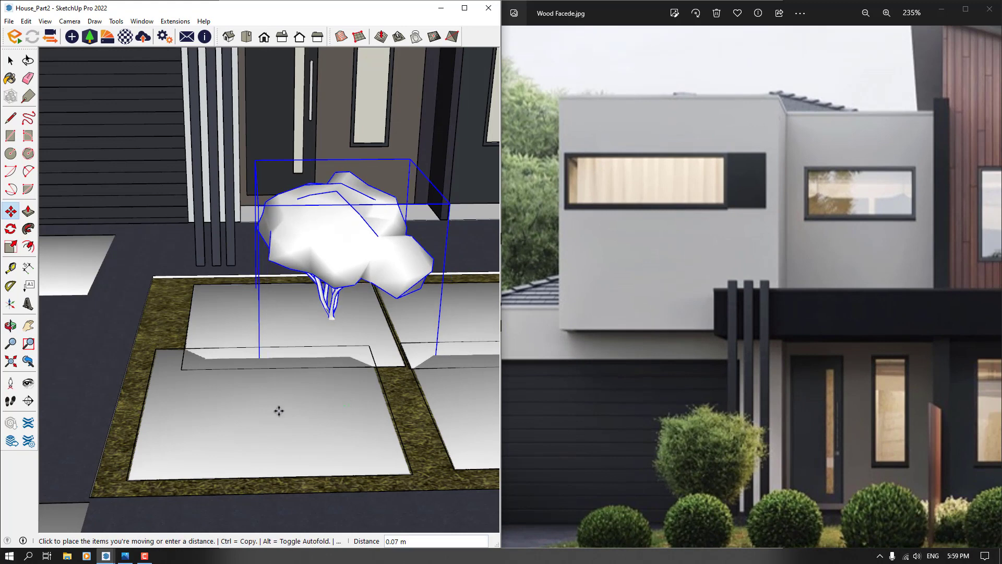
left_click(148, 404)
left_click(229, 412)
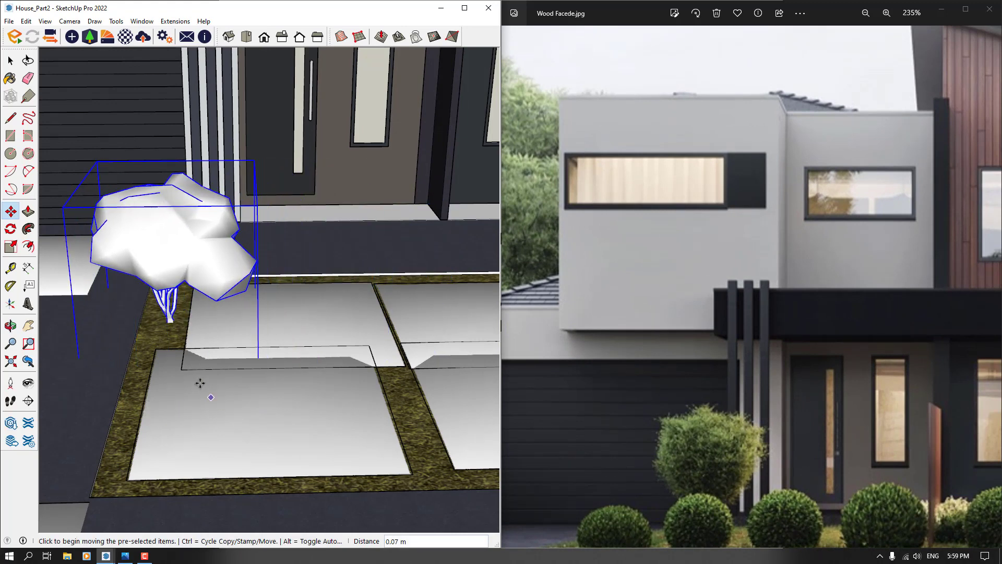
scroll(200, 383, "down", 10)
key("space")
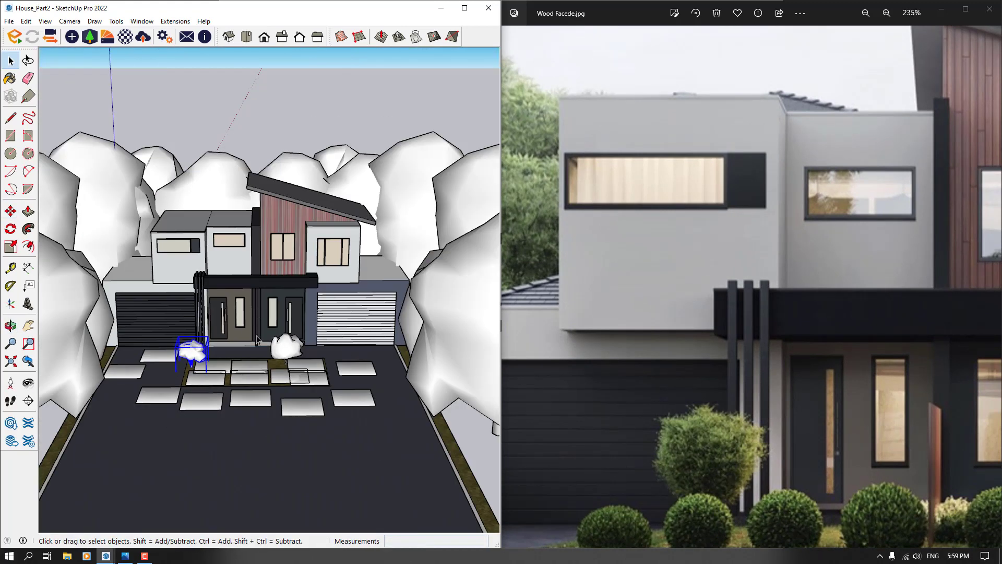
scroll(588, 409, "down", 4)
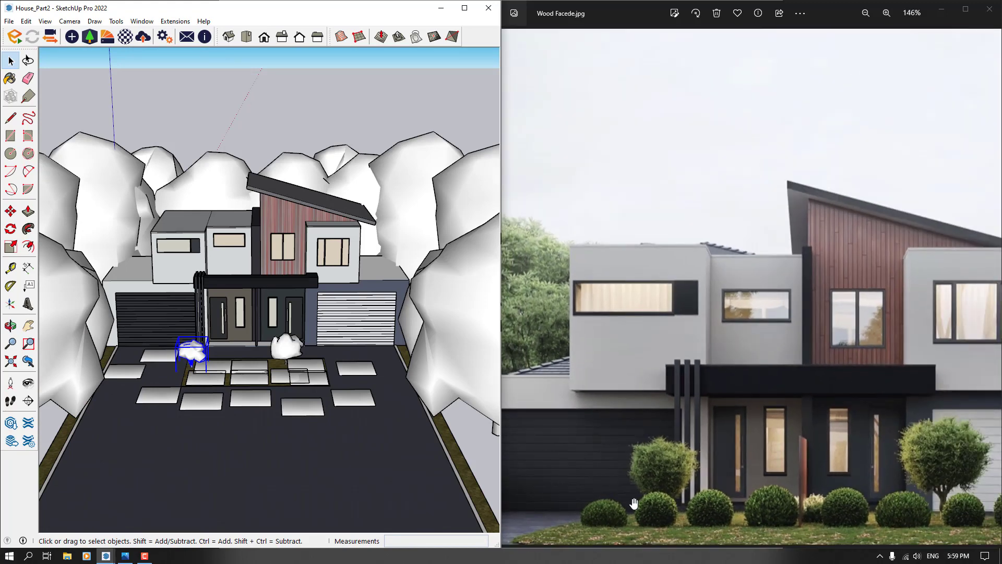
scroll(902, 512, "down", 2)
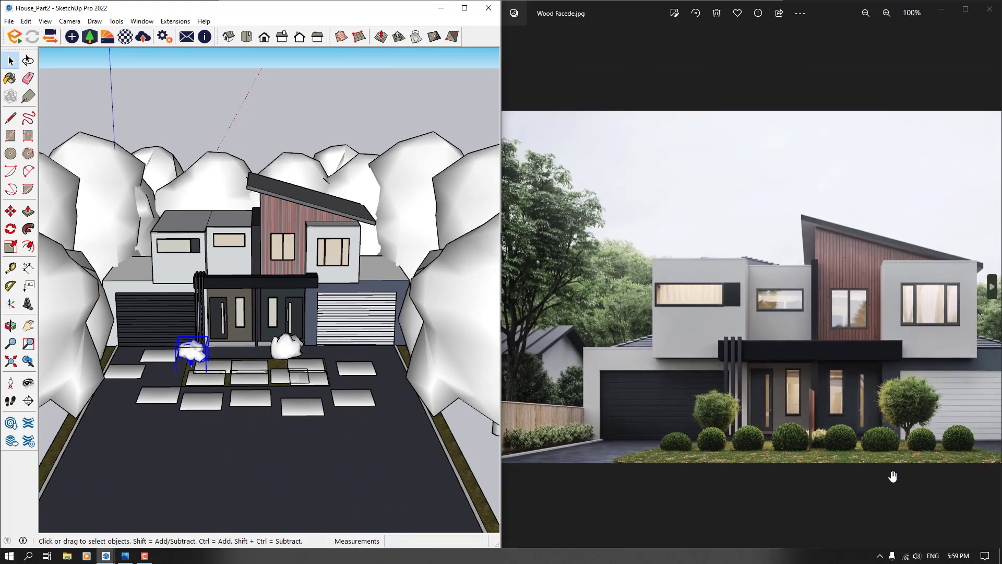
left_click(142, 557)
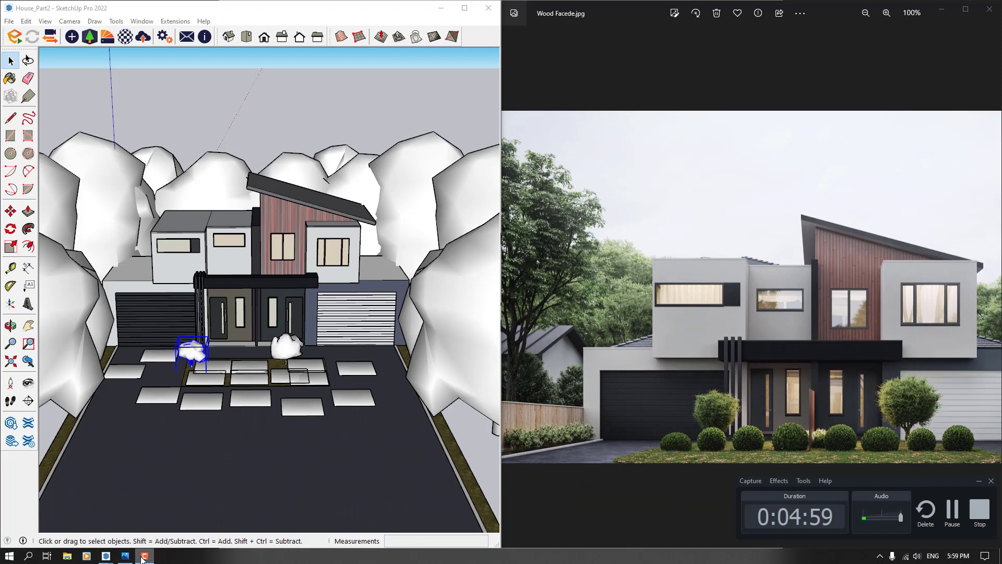
left_click(148, 557)
Find a ball-shaped bush in the Enscape Asset Library and place one on the grass bed in front of the entrance
mouse_move(106, 556)
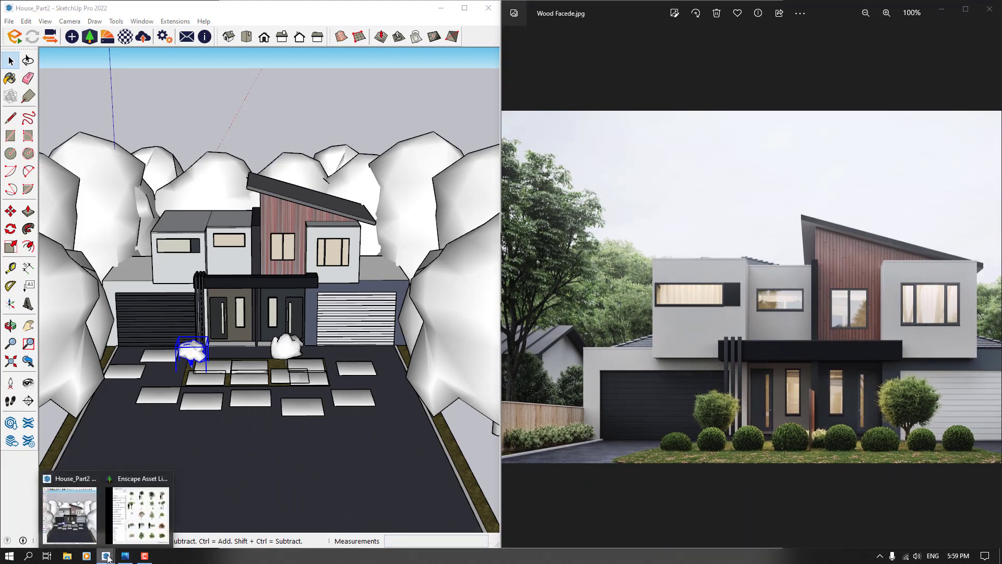
left_click(140, 509)
scroll(276, 276, "down", 5)
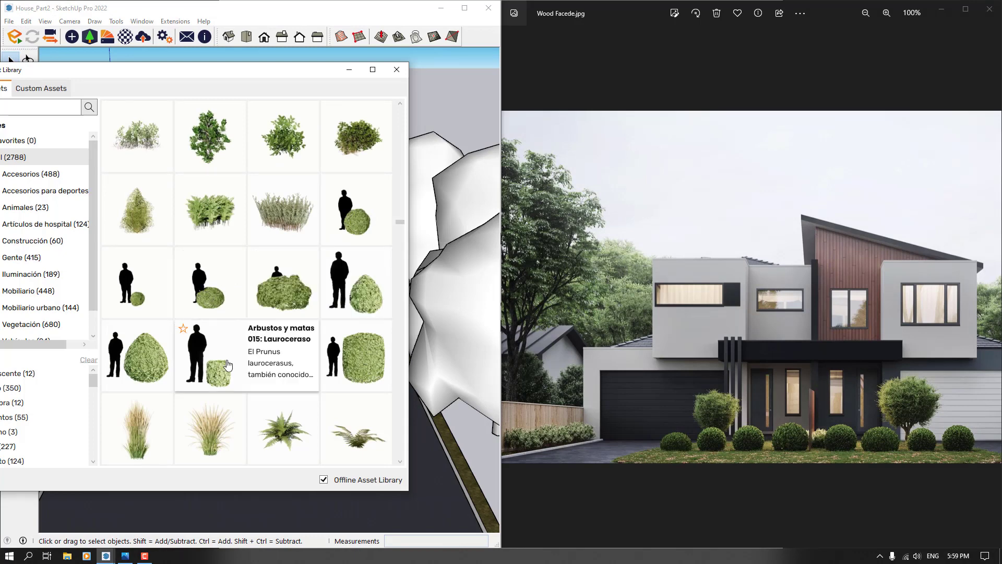
scroll(228, 365, "down", 5)
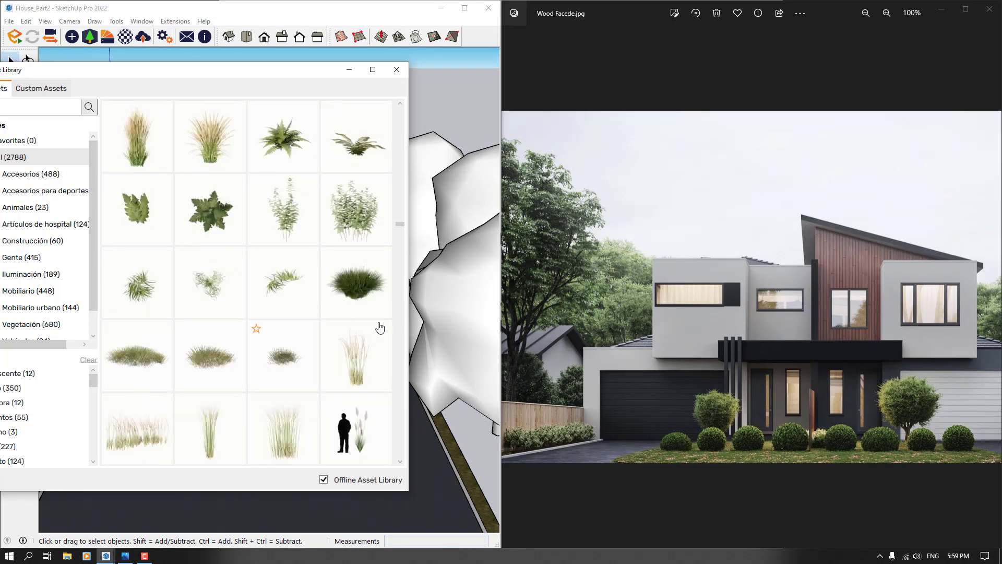
scroll(268, 253, "up", 3)
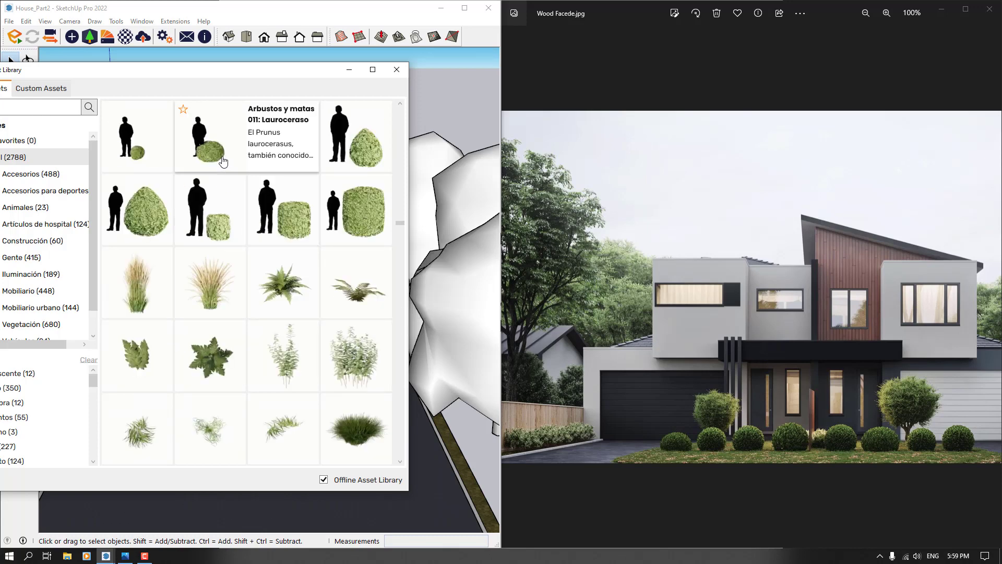
scroll(223, 167, "up", 3)
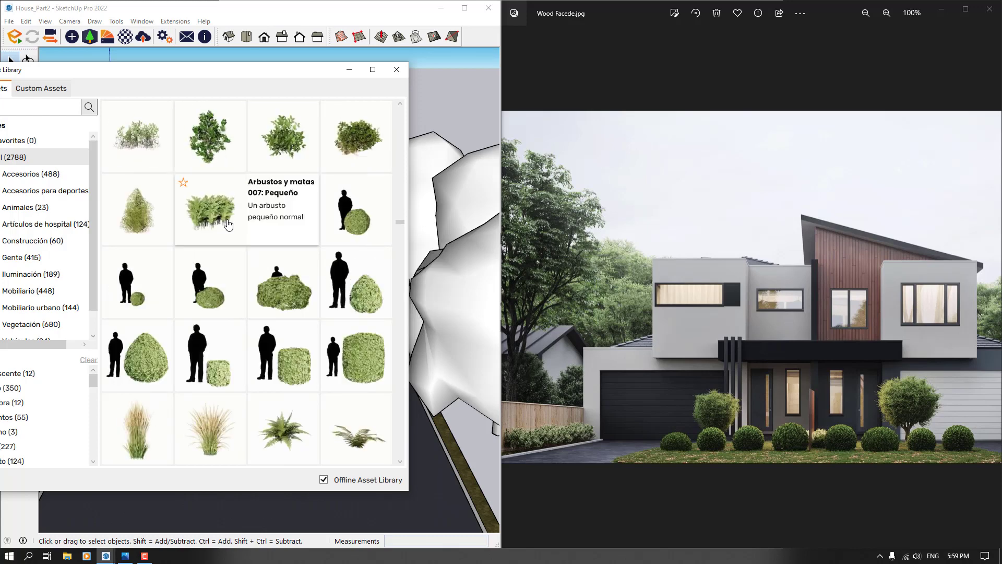
left_click(369, 224)
scroll(256, 339, "up", 6)
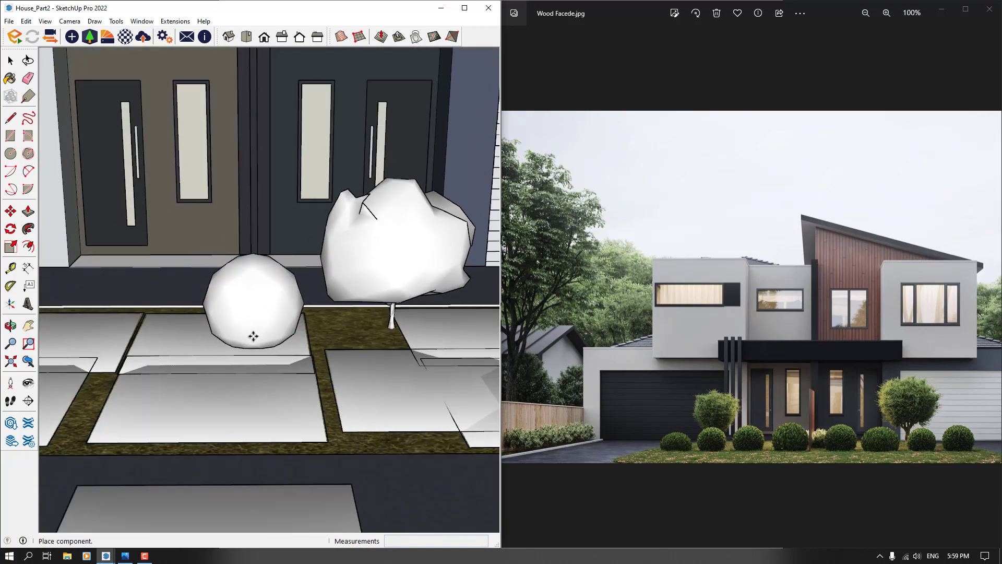
left_click(251, 341)
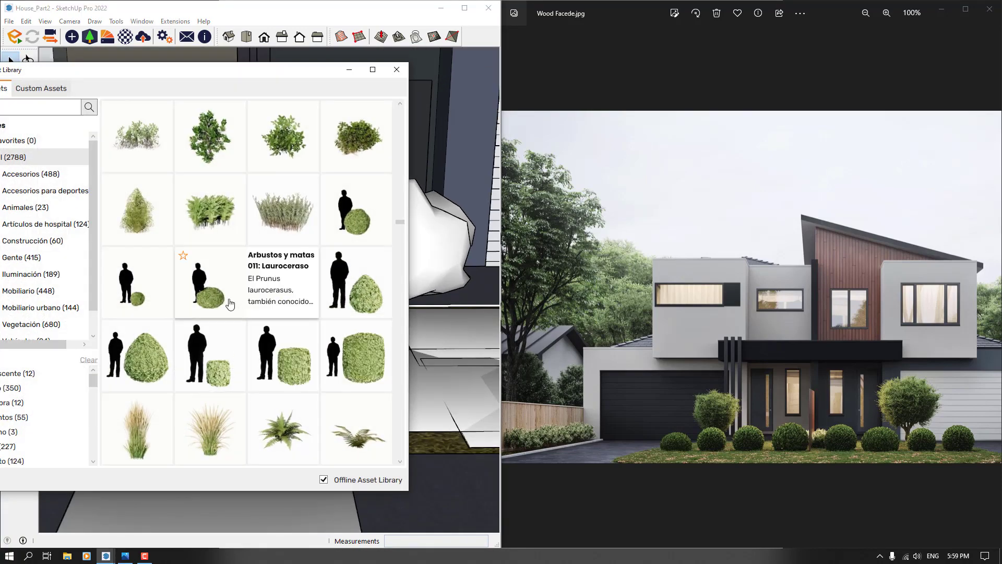
Place three rounded "Arbustos y matas 011: Lauroceraso" bushes in a row across the grass bed, in front of the second entrance door
left_click(212, 304)
scroll(307, 337, "up", 2)
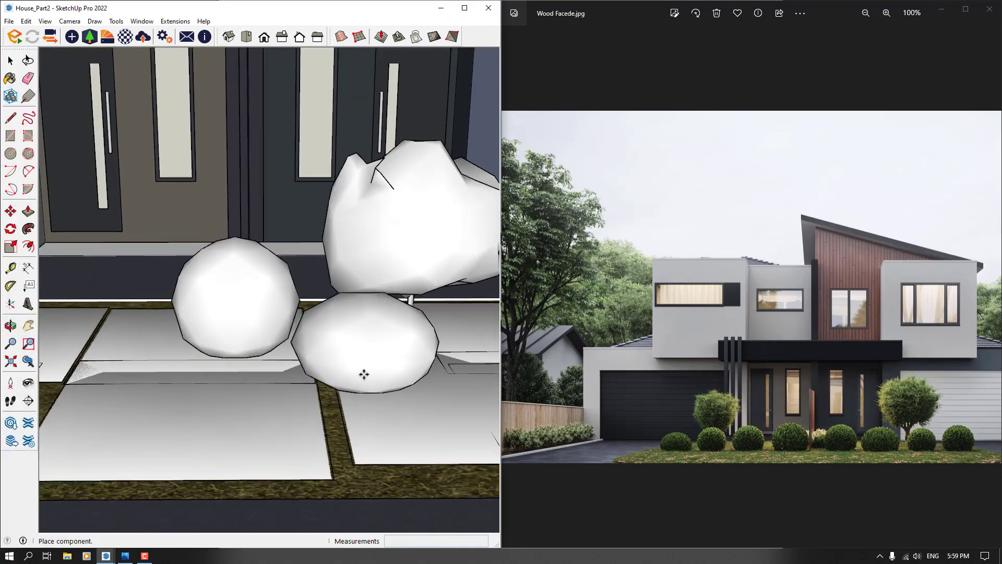
left_click(364, 374)
scroll(364, 374, "down", 4)
middle_click_drag(364, 375, 361, 410)
scroll(65, 335, "down", 2)
scroll(347, 388, "up", 5)
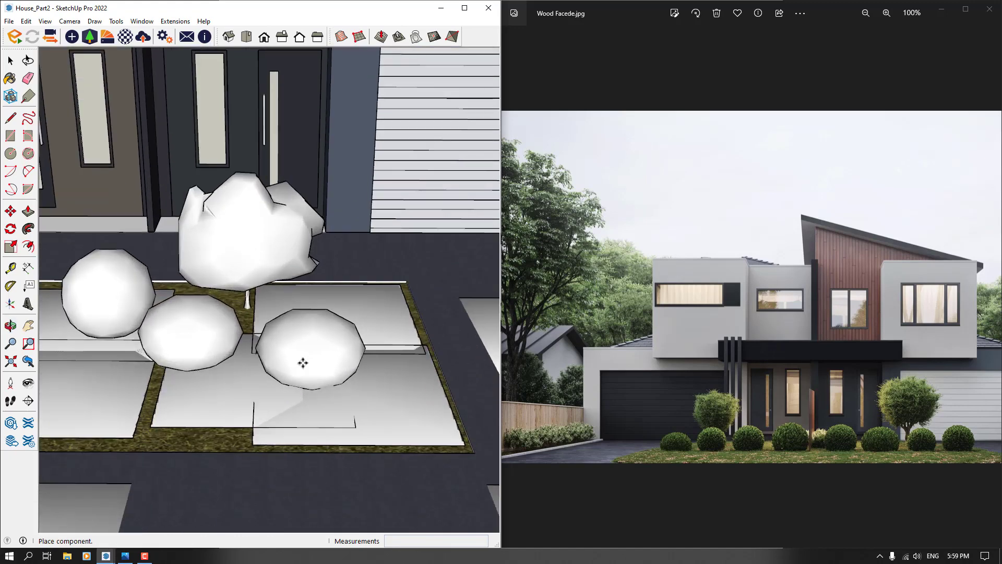
left_click(296, 349)
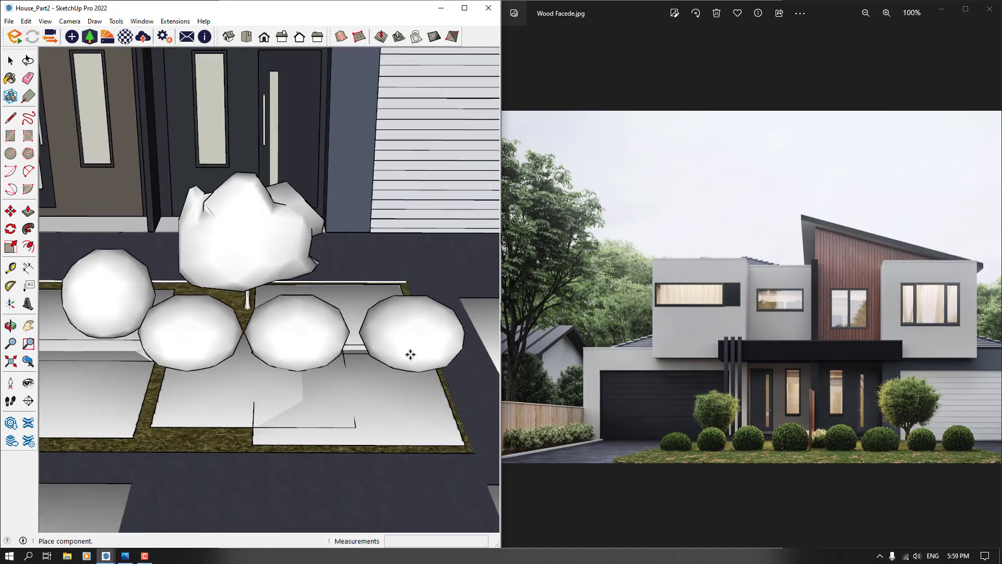
left_click(399, 355)
scroll(399, 354, "down", 3)
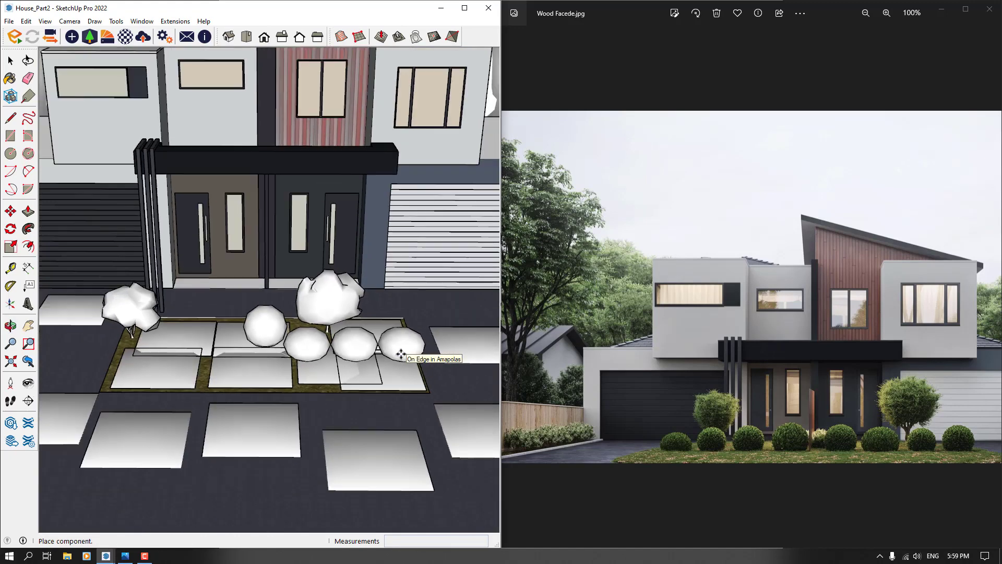
key("space")
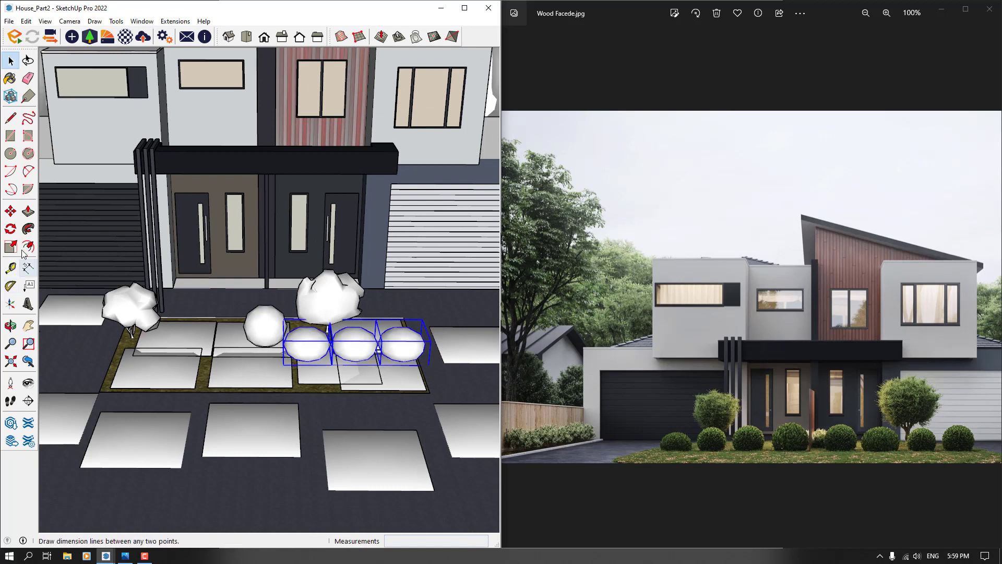
Copy the three Lauroceraso bushes 4.51 m along the grass bed to its half in front of the dark garage side
key("ctrl")
left_click(381, 404)
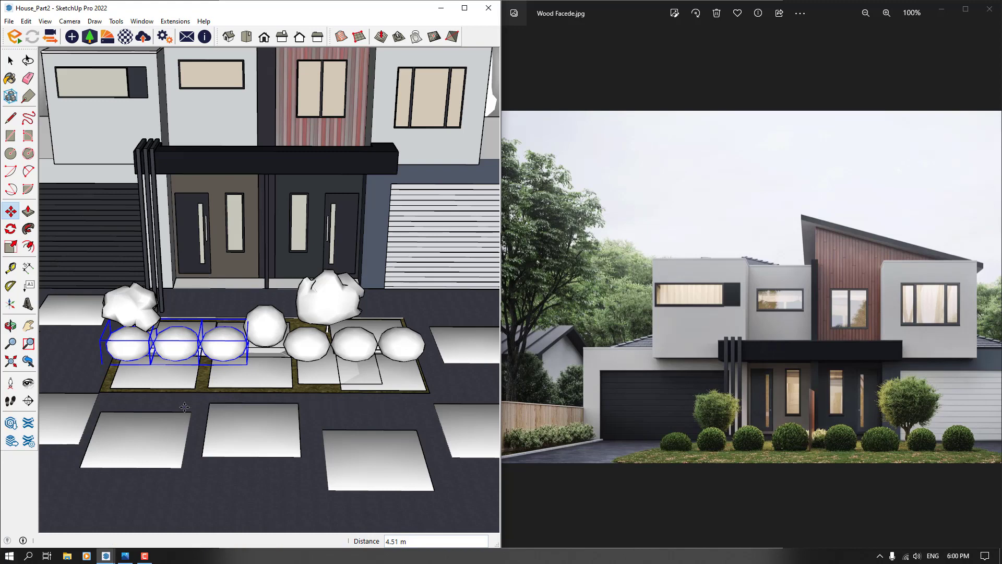
key("space")
Try a different shrub from the Enscape Asset Library at the middle of the grass bed's front edge
left_click(127, 557)
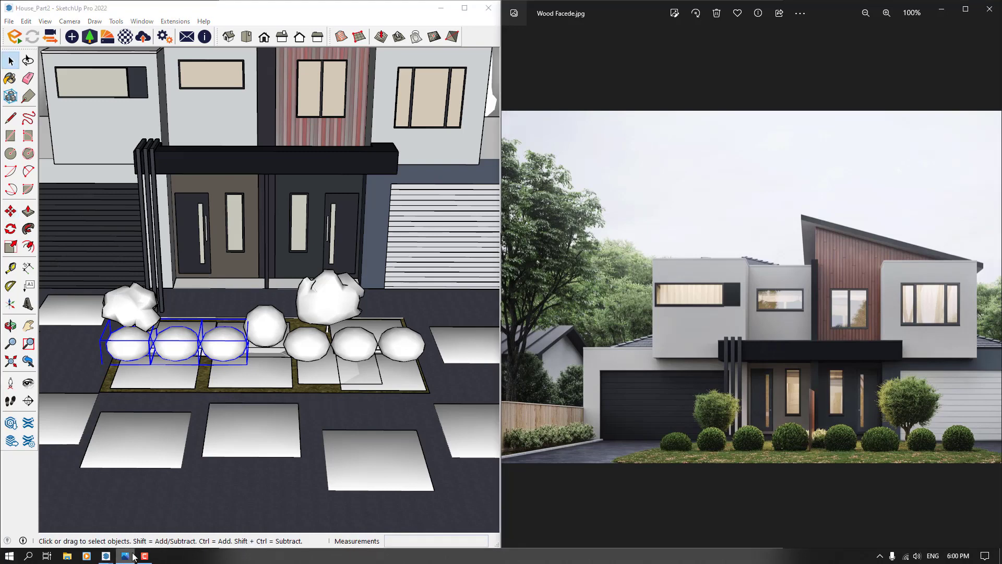
mouse_move(111, 559)
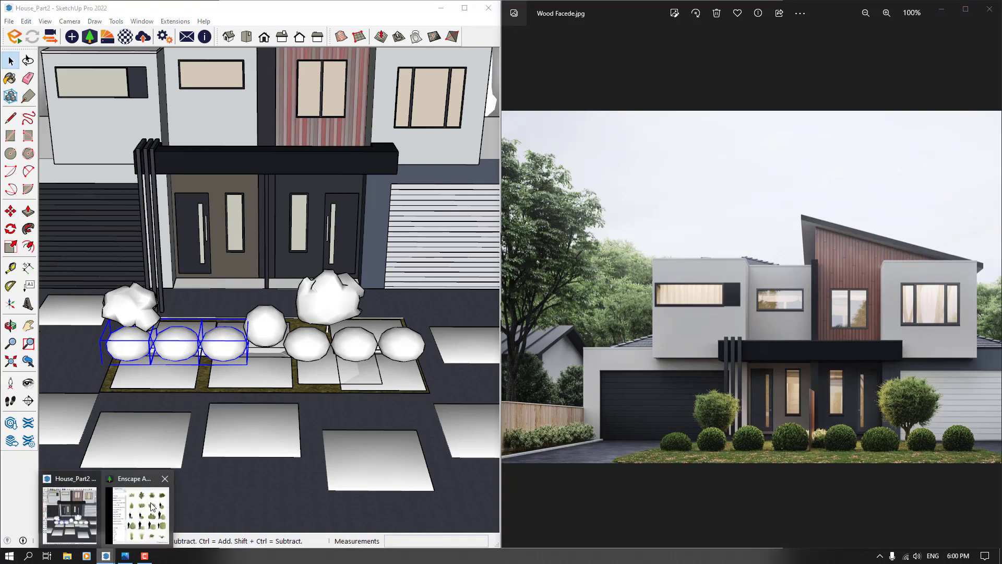
left_click(151, 514)
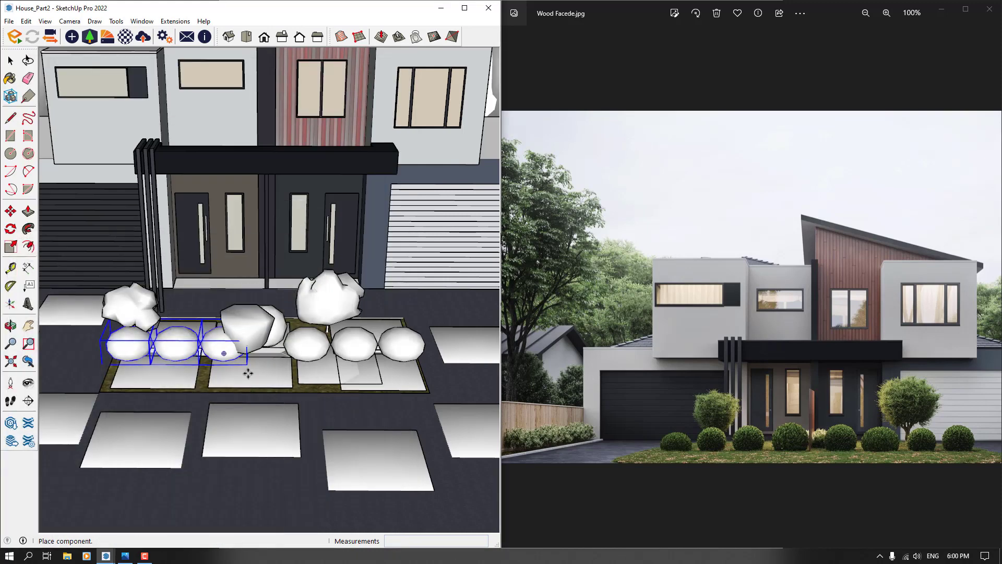
scroll(264, 378, "up", 4)
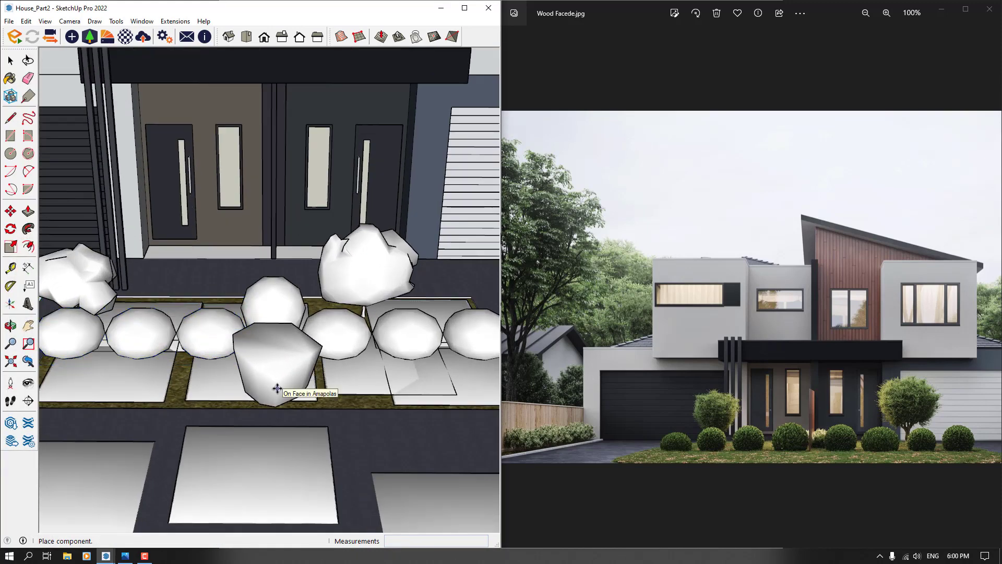
left_click(277, 389)
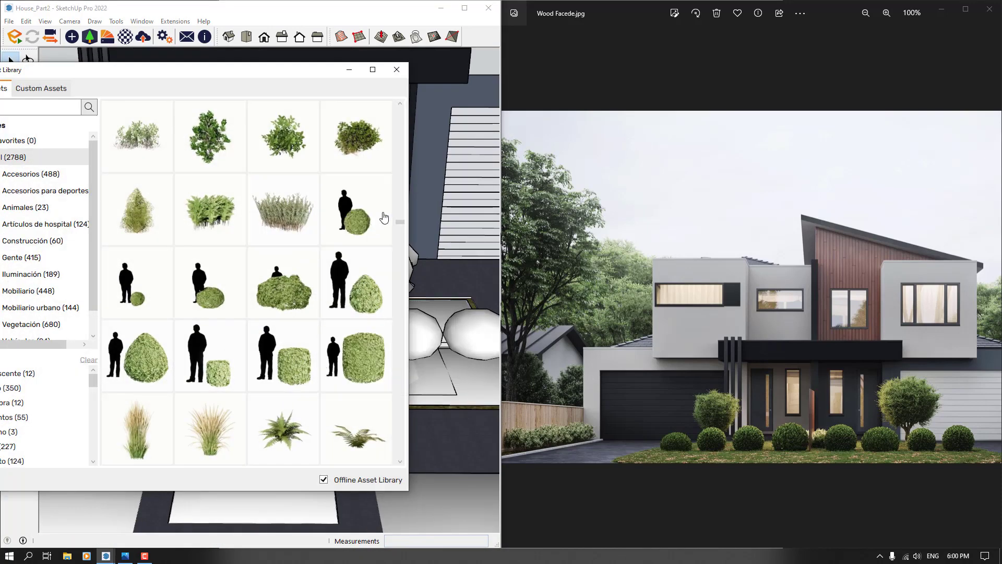
left_click(350, 70)
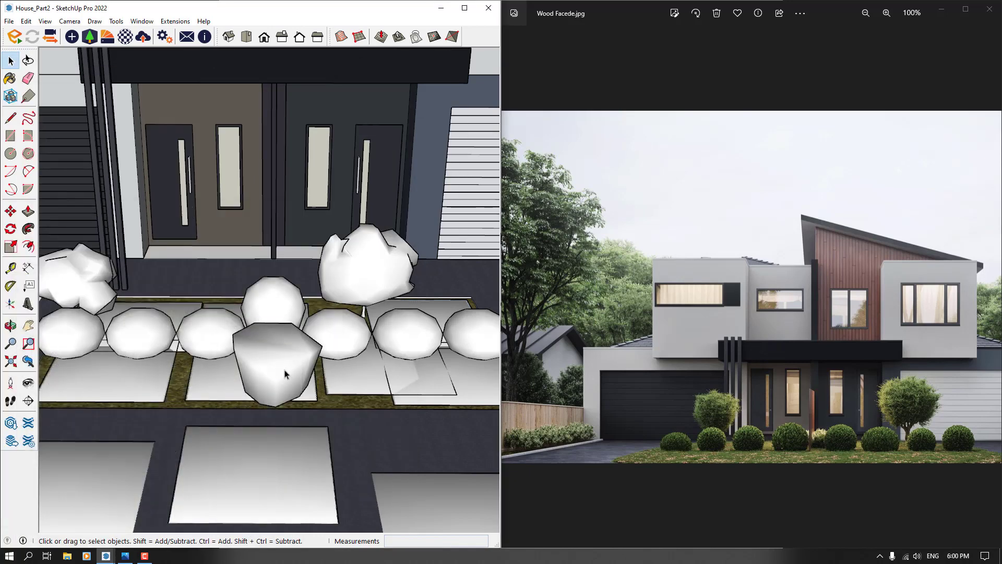
Find an upright leafy shrub in the Enscape Asset Library and plant it on the grass bed's front strip and its rear strip beside the tree
mouse_move(107, 557)
left_click(146, 514)
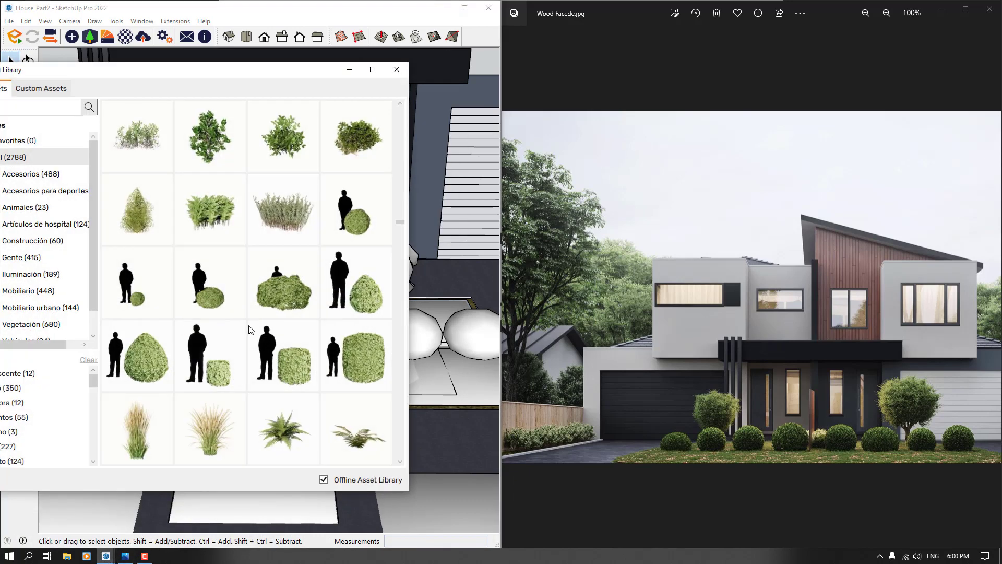
scroll(291, 335, "down", 4)
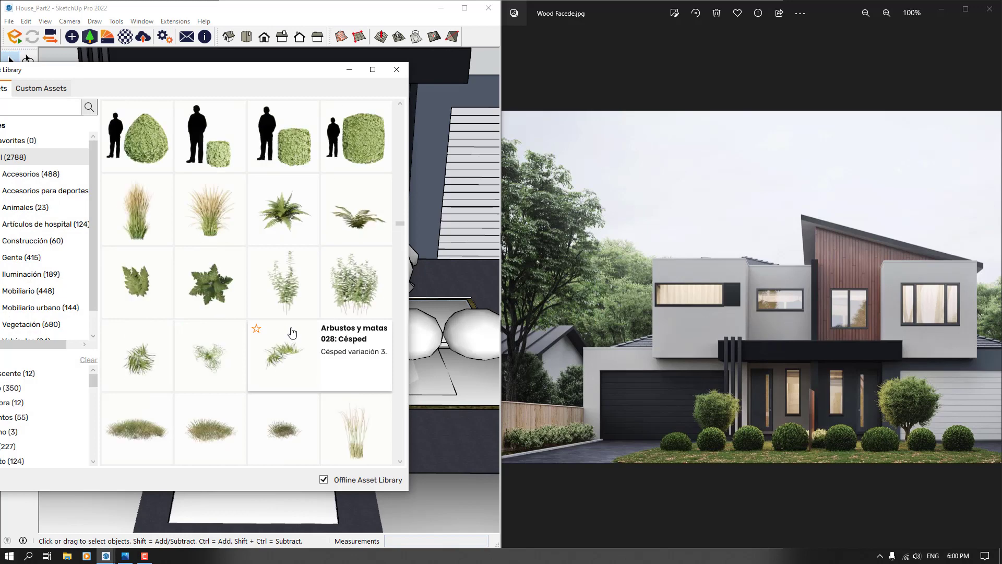
scroll(290, 226, "down", 3)
scroll(327, 174, "down", 8)
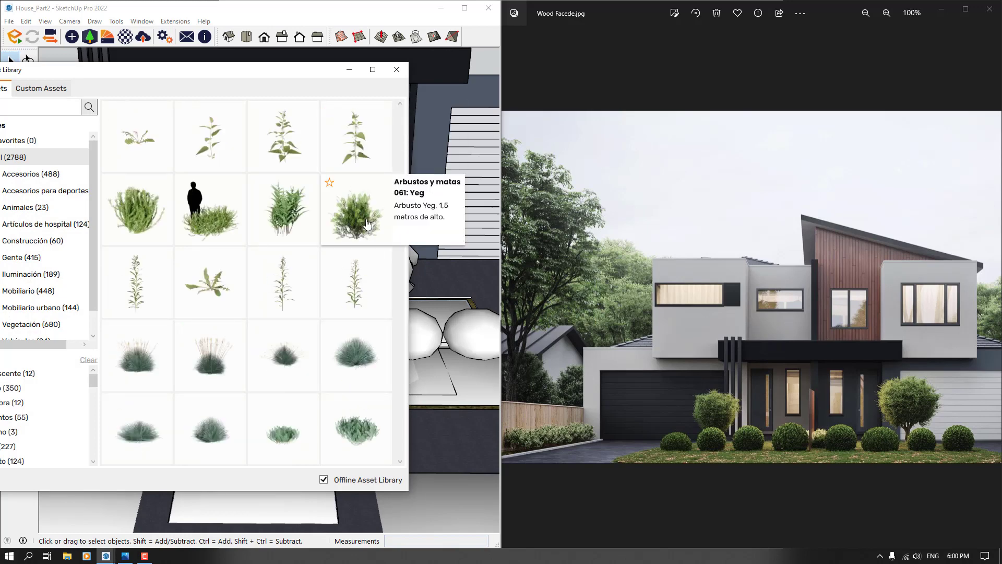
left_click(286, 212)
scroll(168, 385, "up", 5)
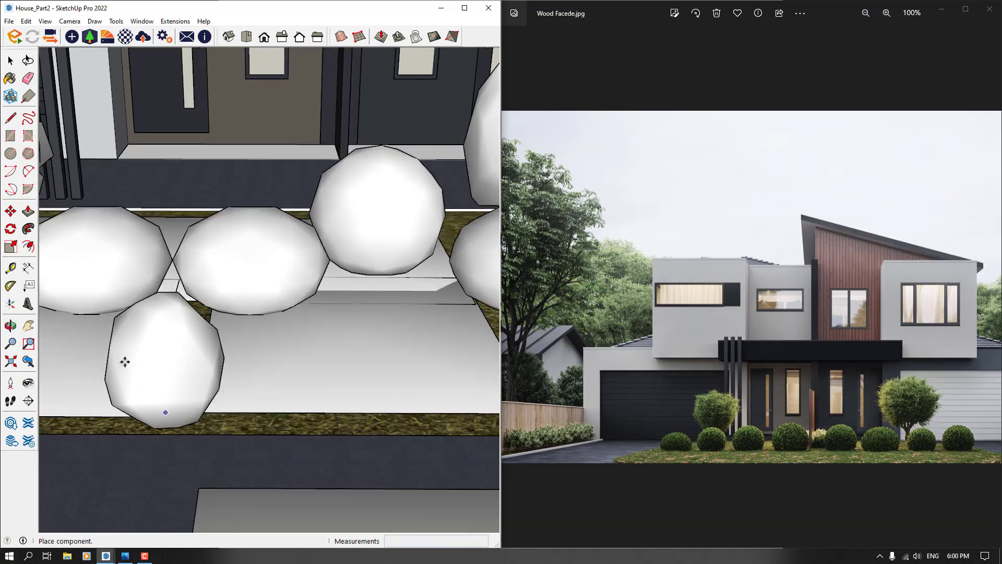
scroll(125, 362, "down", 5)
middle_click_drag(293, 409, 209, 309)
scroll(224, 212, "up", 6)
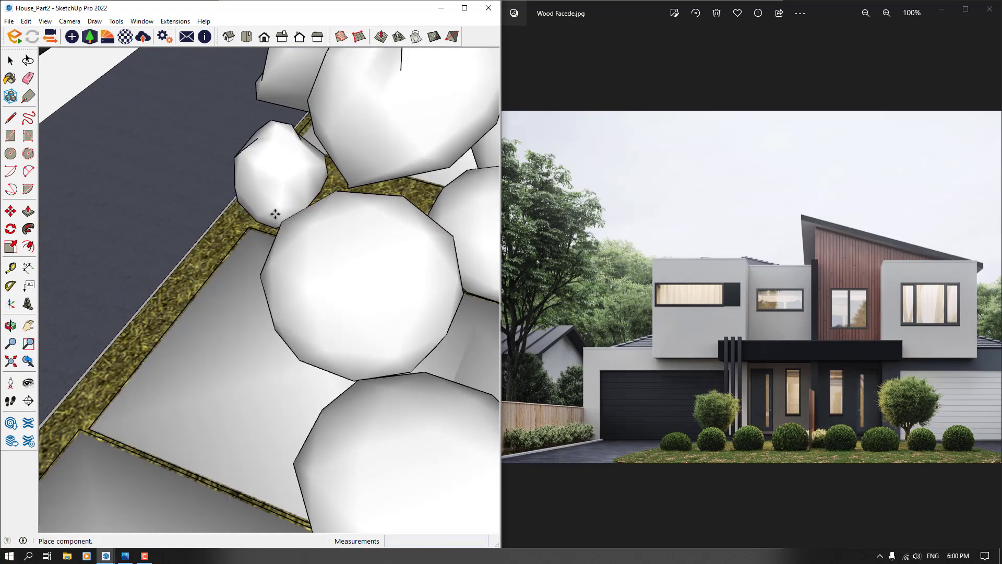
left_click(275, 214)
Place another upright leafy shrub on the front grass strip before the second entrance and end the placement
scroll(275, 214, "down", 4)
middle_click_drag(275, 214, 177, 141)
scroll(167, 209, "down", 4)
middle_click_drag(174, 246, 167, 287)
scroll(209, 292, "up", 2)
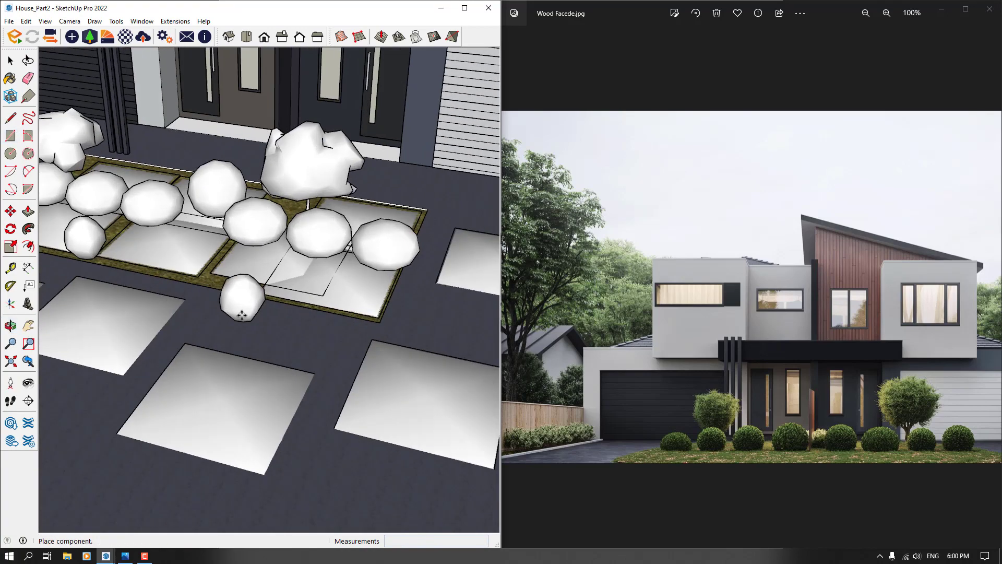
scroll(242, 316, "up", 3)
left_click(240, 276)
scroll(271, 280, "down", 3)
key("space")
Examine the low planting along the dark garage's driveway in the reference image and the corresponding grass strip in the model
scroll(309, 236, "down", 4)
mouse_move(309, 240)
middle_mouse_down()
mouse_move(435, 264)
mouse_move(537, 445)
middle_mouse_up()
scroll(569, 427, "up", 6)
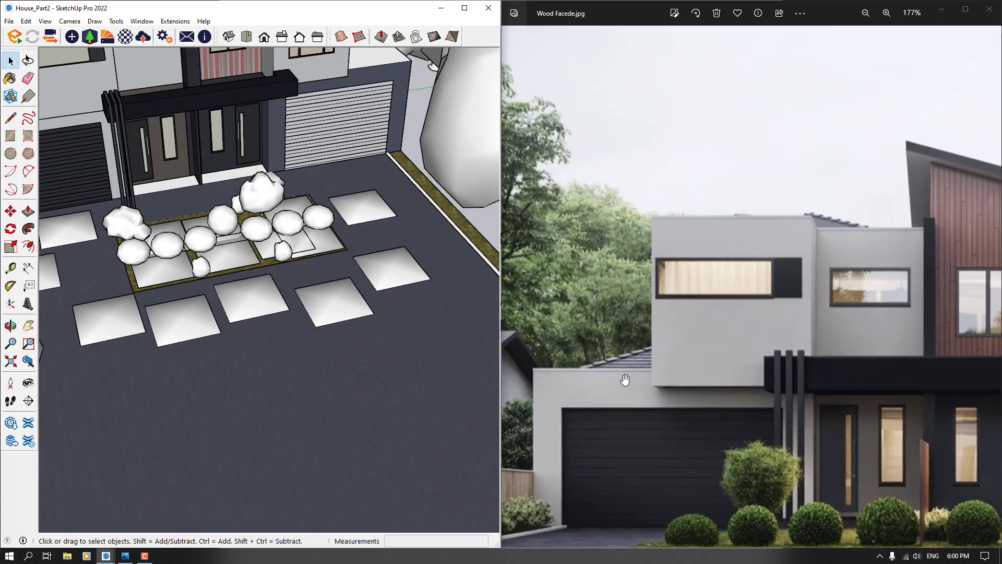
scroll(603, 463, "down", 5)
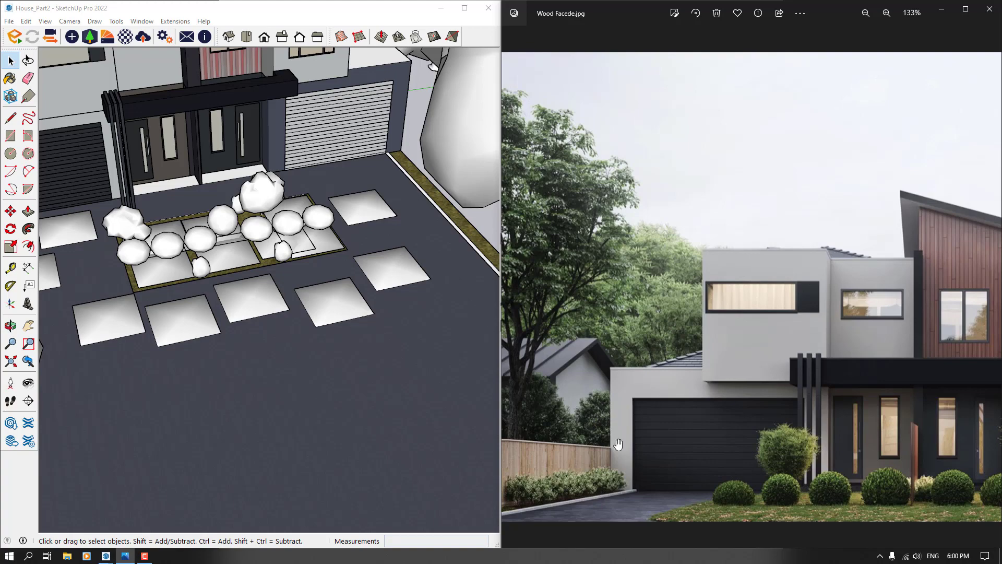
scroll(302, 279, "down", 5)
middle_click_drag(422, 311, 40, 341)
scroll(209, 220, "up", 6)
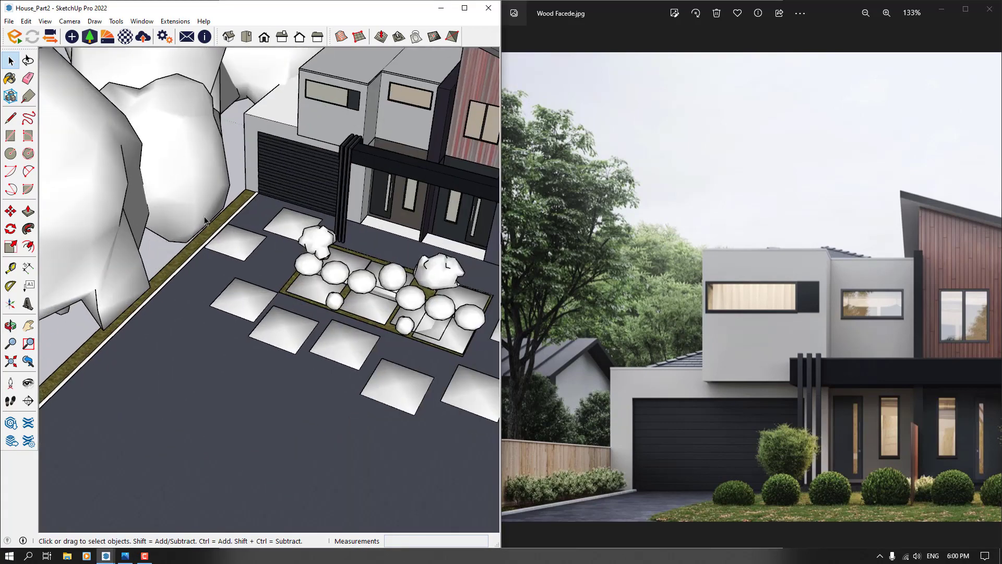
mouse_move(208, 220)
middle_mouse_down()
mouse_move(253, 224)
mouse_move(270, 259)
middle_mouse_up()
scroll(270, 259, "up", 2)
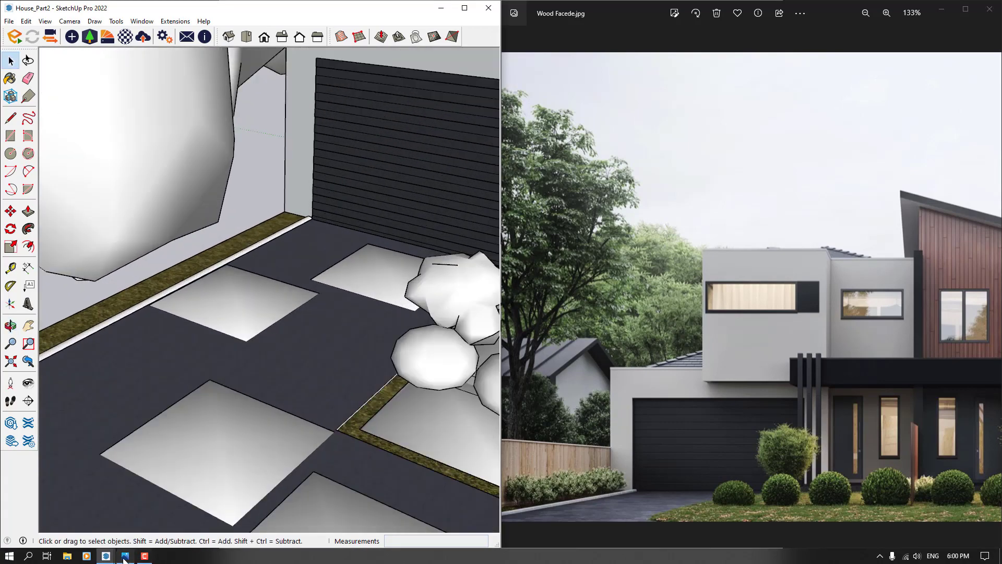
Find a leafy green bush in the Enscape Asset Library and place one at the garage end of the narrow driveway grass strip
left_click(146, 518)
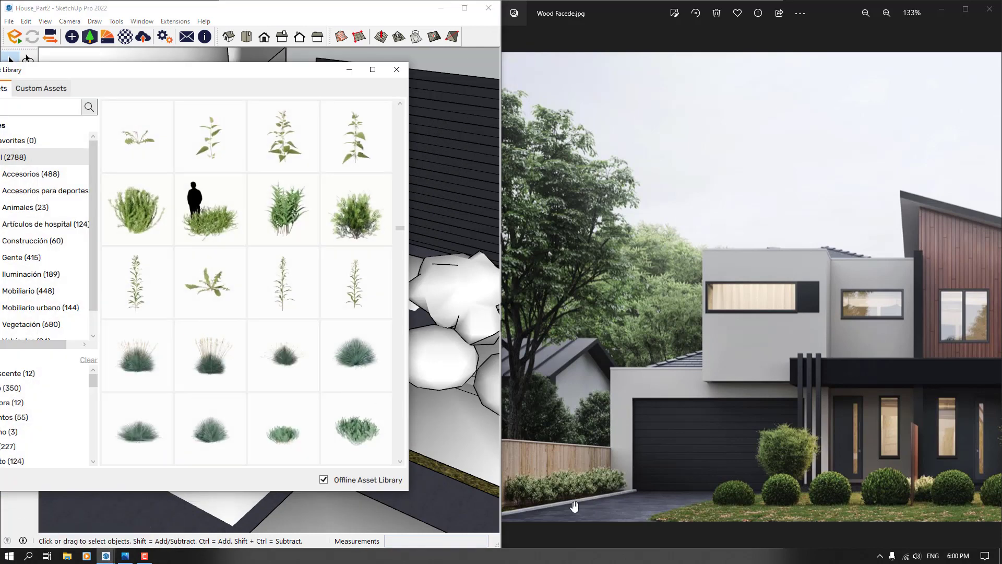
scroll(224, 384, "up", 3)
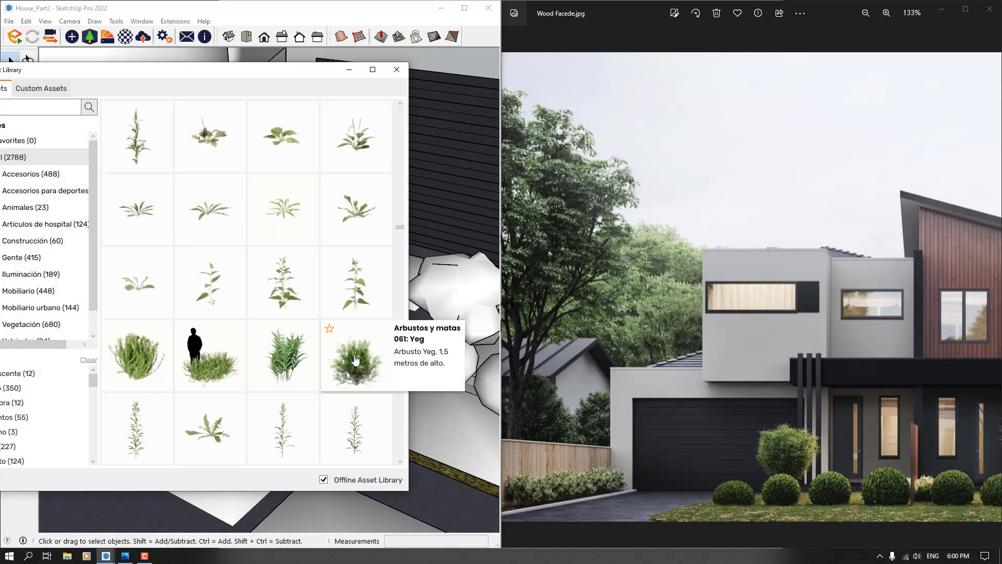
scroll(355, 359, "up", 8)
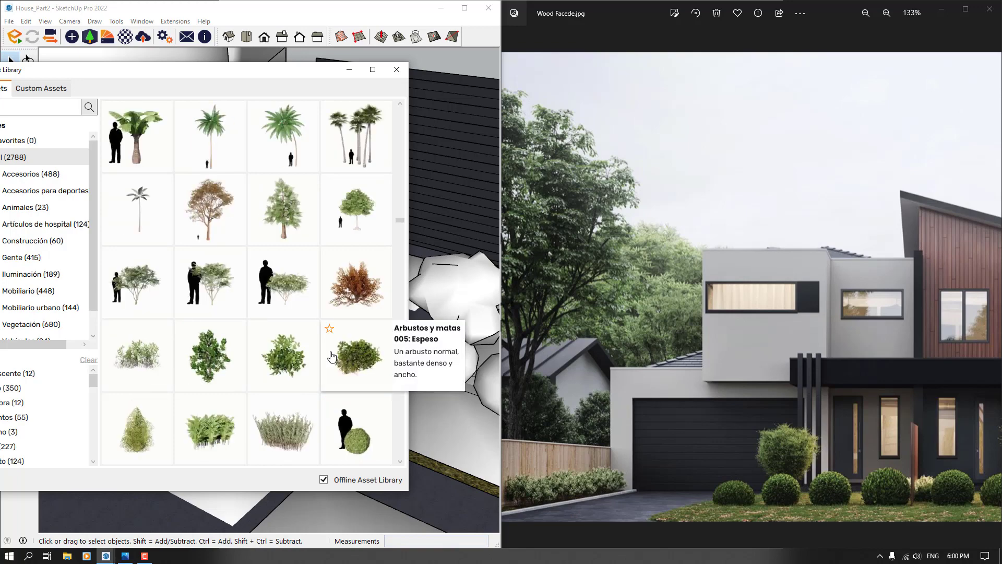
left_click(287, 363)
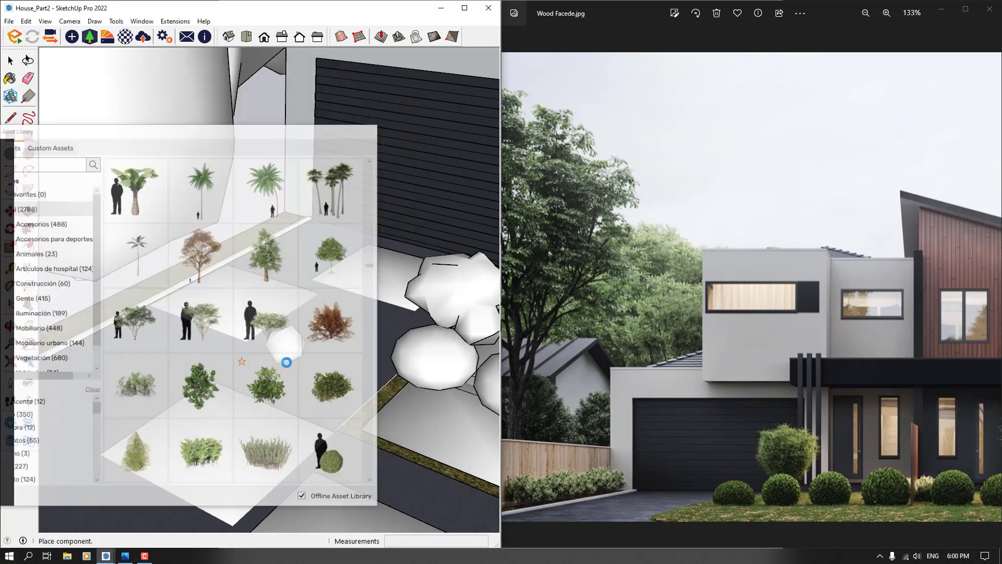
scroll(284, 224, "up", 6)
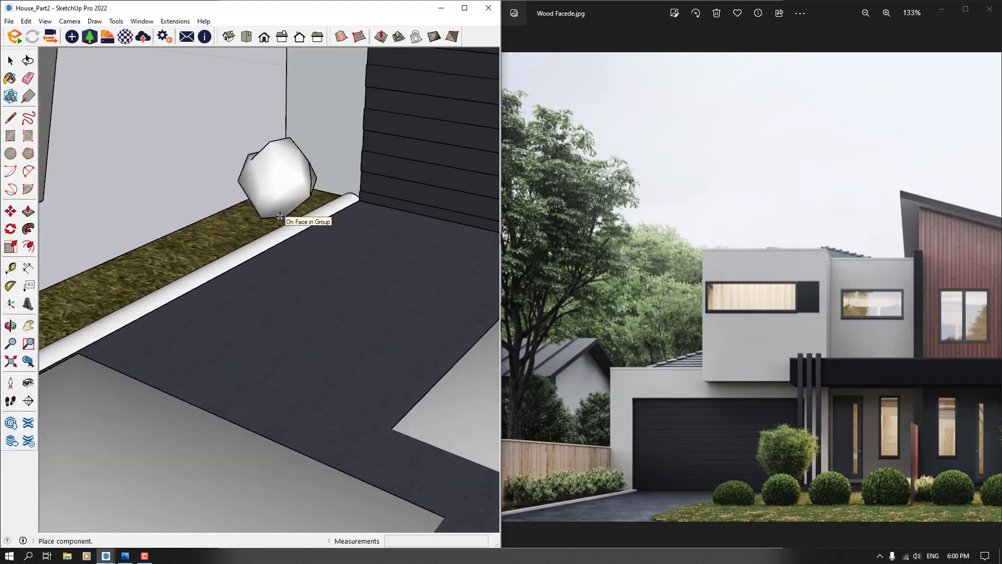
left_click(280, 217)
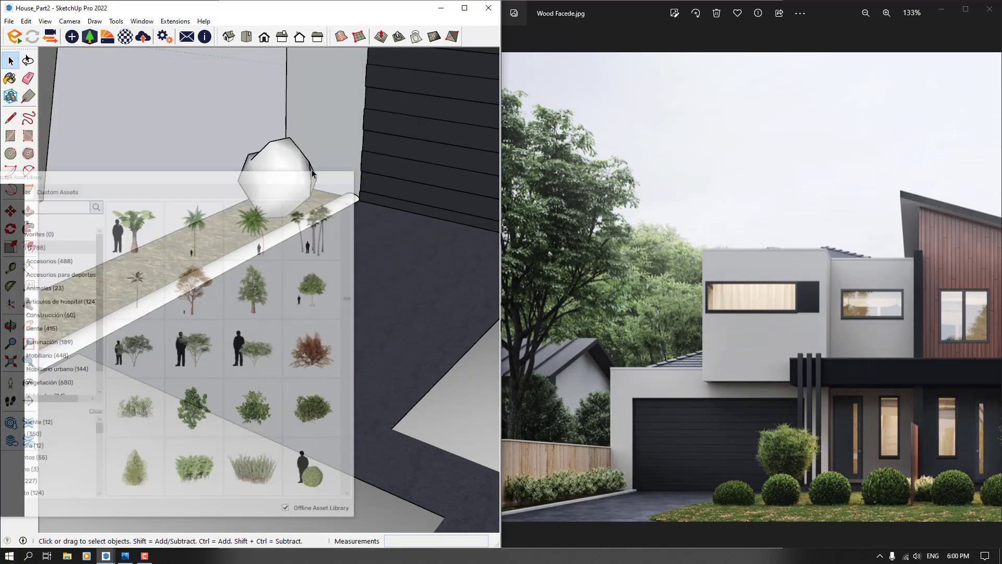
Copy the bush 0.51 m along the driveway grass strip and repeat the copy six times
left_click(276, 207)
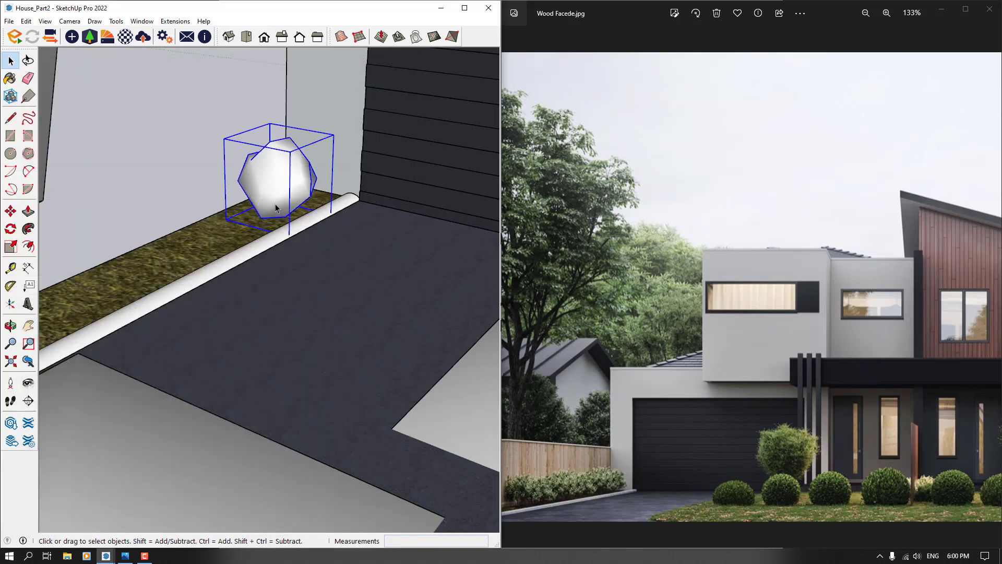
scroll(253, 276, "down", 4)
middle_click_drag(254, 276, 288, 381)
key("ctrl")
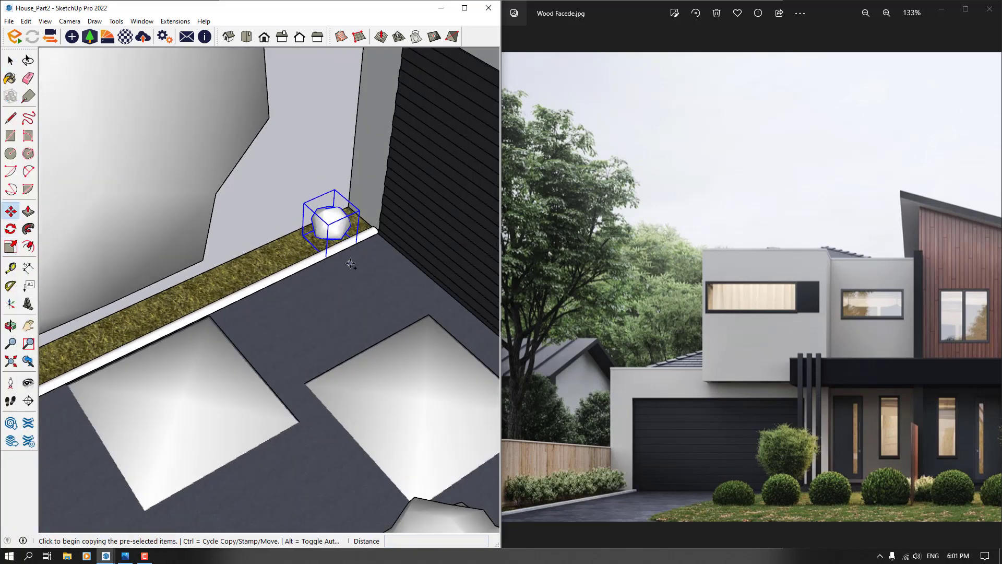
left_click(350, 264)
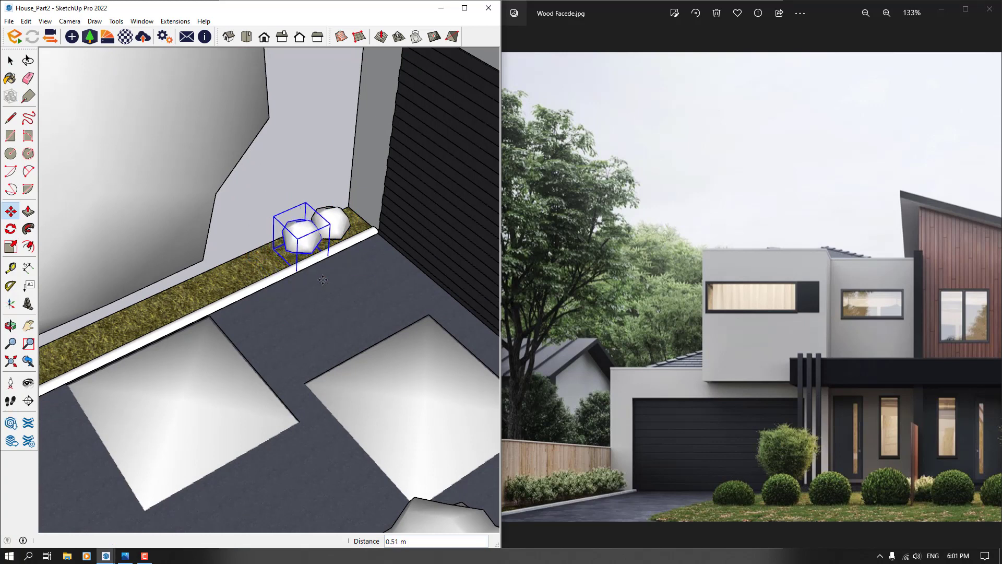
type("6x")
key("Return")
key("space")
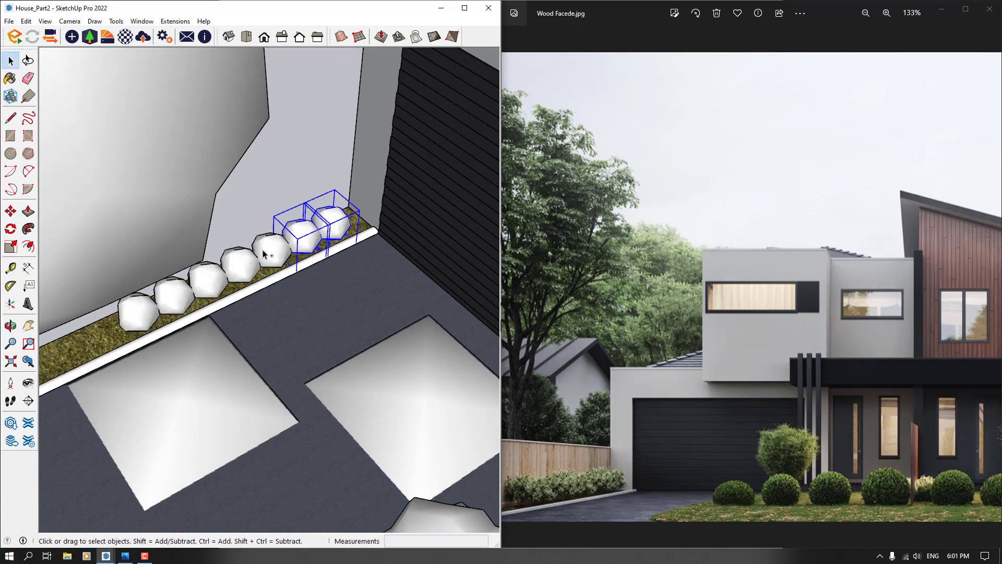
Copy the row of bushes from the dark garage's grass strip onto the matching strip beside the white garage
left_click(11, 211)
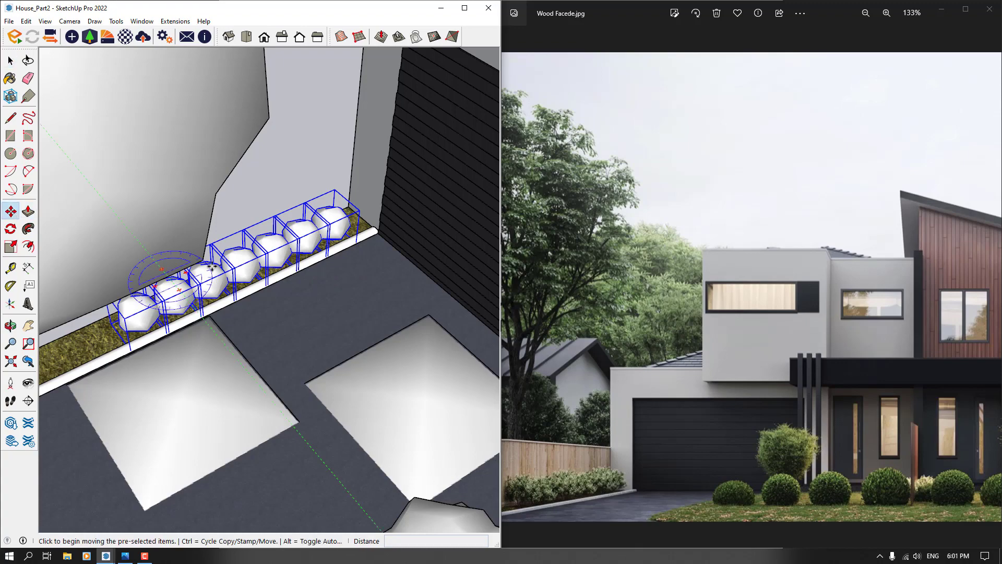
scroll(289, 286, "down", 8)
middle_click_drag(289, 287, 30, 382, "shift")
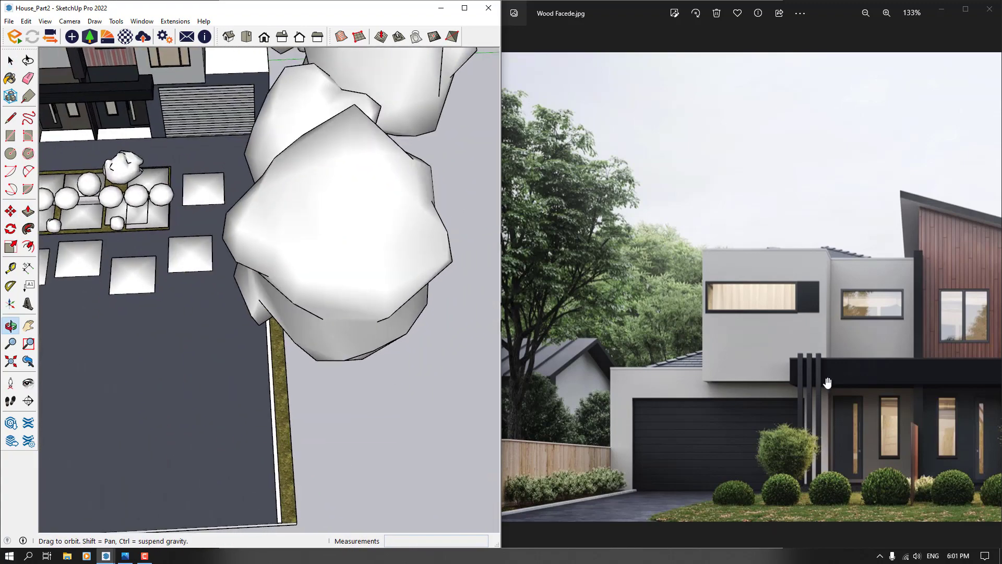
scroll(786, 340, "down", 5)
scroll(958, 396, "up", 6)
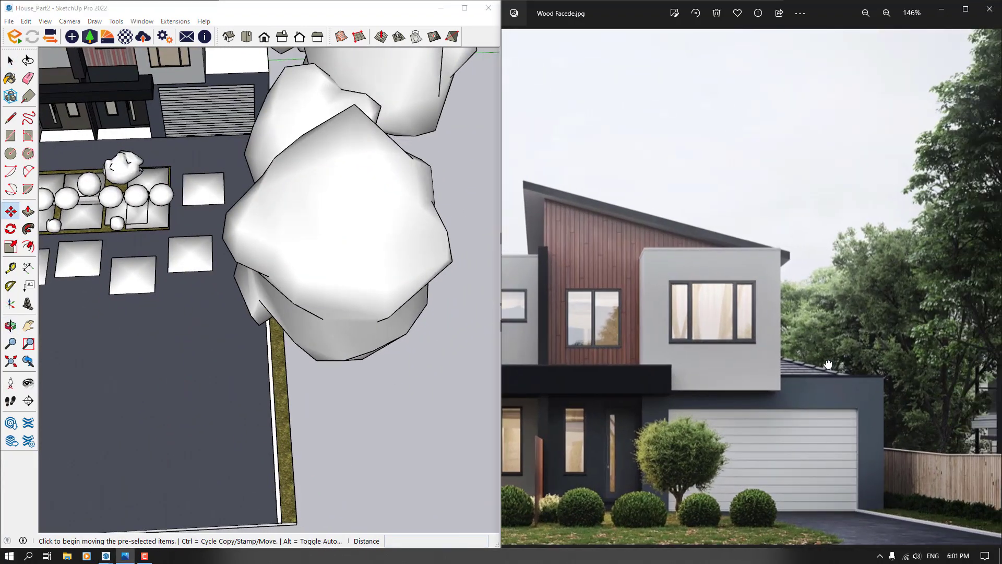
scroll(827, 360, "down", 5)
scroll(393, 260, "down", 4)
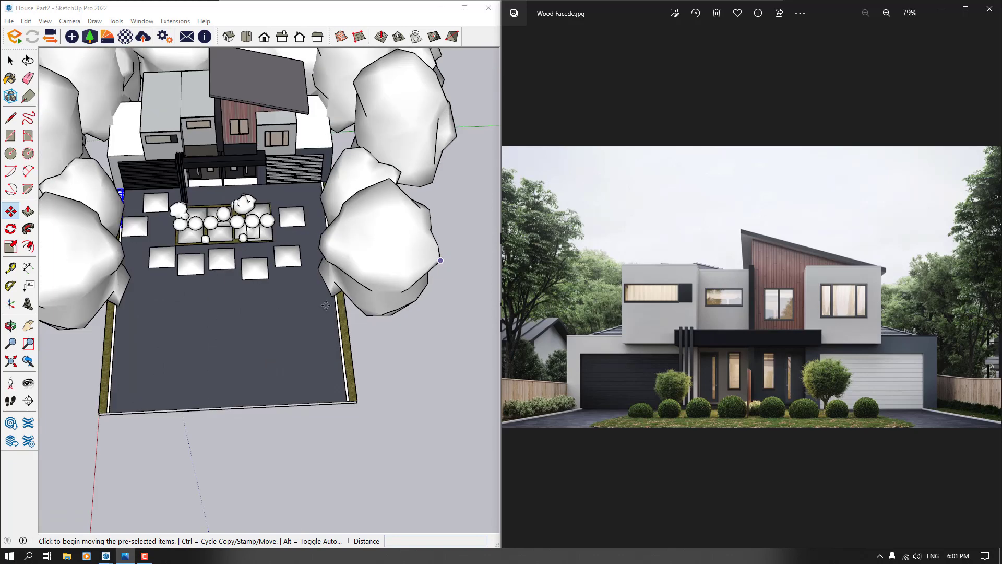
middle_click_drag(393, 260, 363, 230)
scroll(115, 366, "up", 3)
left_click(98, 359)
mouse_move(98, 358)
middle_mouse_down()
mouse_move(259, 358)
mouse_move(367, 325)
middle_mouse_up()
mouse_move(487, 296)
middle_mouse_down()
mouse_move(334, 334)
mouse_move(323, 355)
middle_mouse_up()
key("space")
Clear the selection, close the reference image and maximize the model window
scroll(383, 318, "down", 4)
left_click(383, 318)
scroll(323, 355, "up", 5)
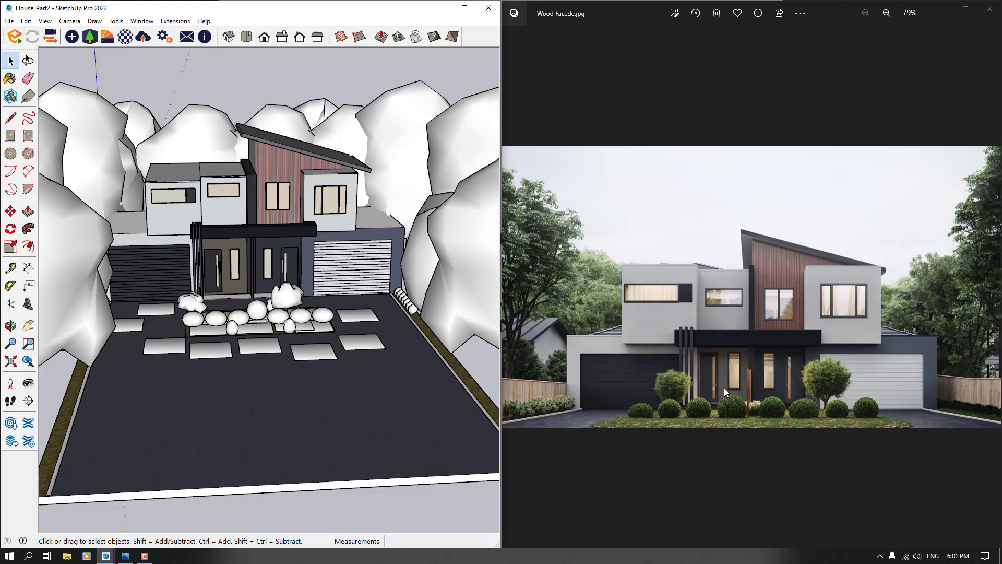
left_click(989, 9)
left_click(464, 8)
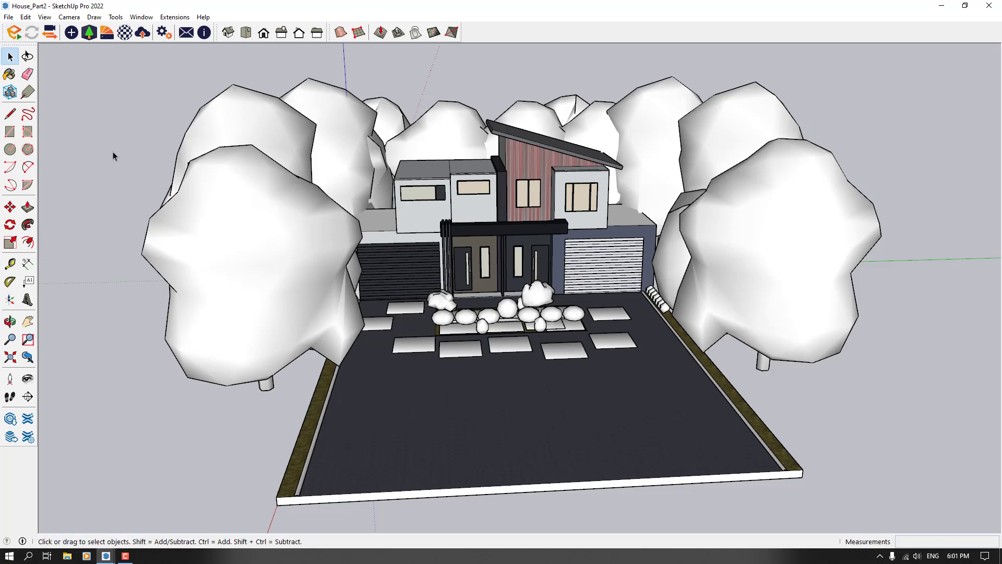
key("ctrl+a")
mouse_move(106, 555)
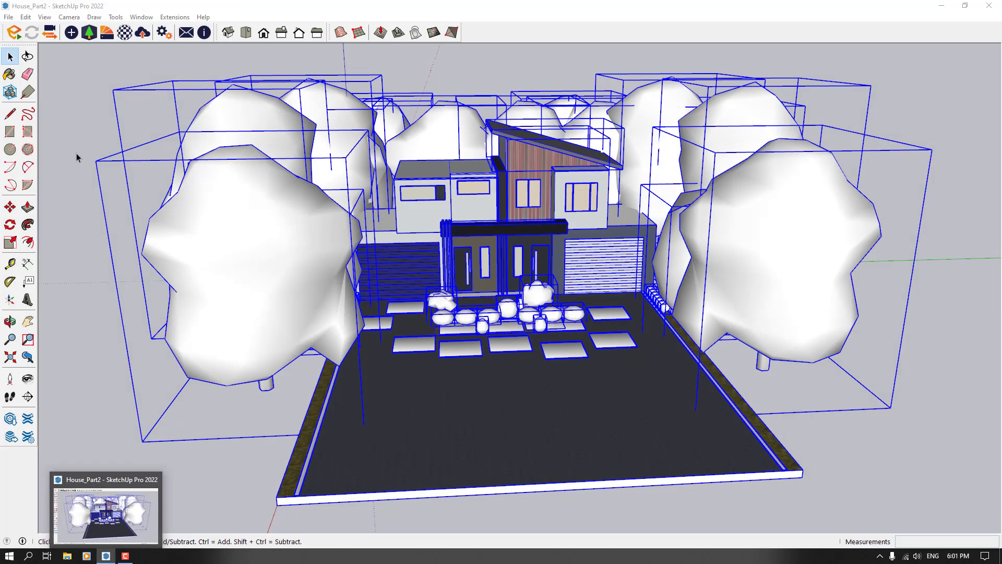
left_click(73, 130)
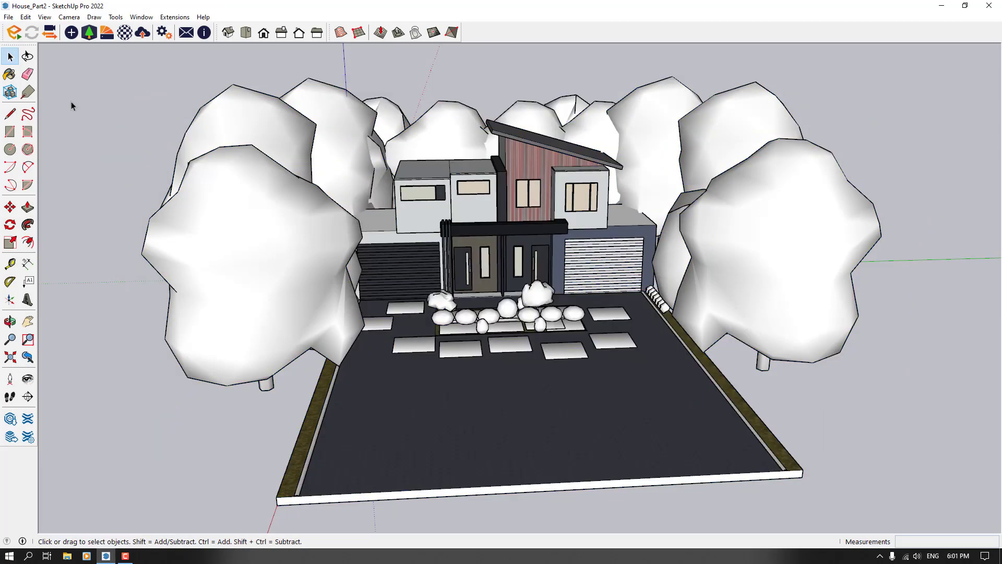
Start the Enscape render and frame the house in a centred, ground-level front view with both garages visible
left_click(16, 40)
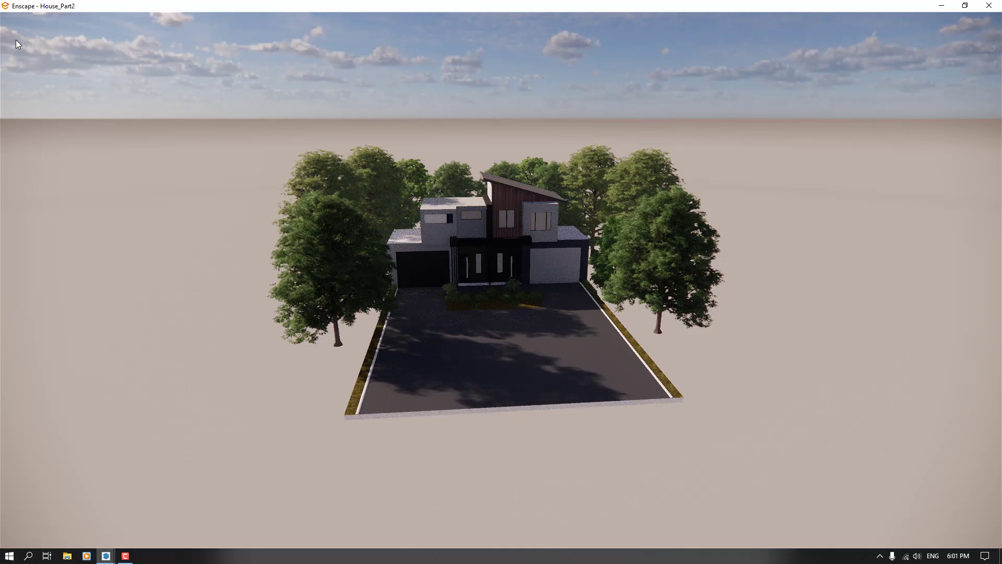
mouse_move(438, 284)
left_mouse_down()
mouse_move(509, 297)
mouse_move(417, 284)
left_mouse_up()
key("w")
key("w")
key("w")
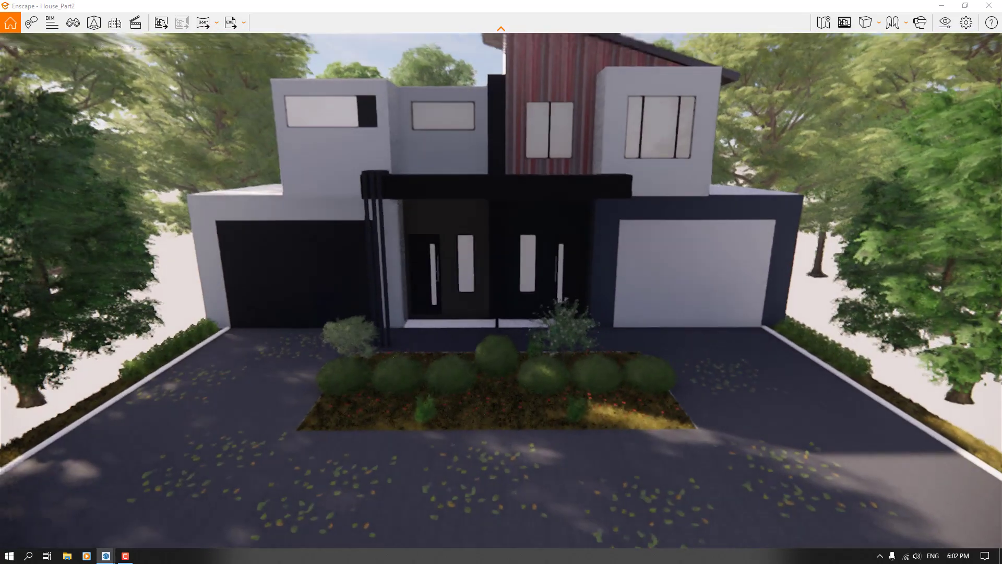
key("s")
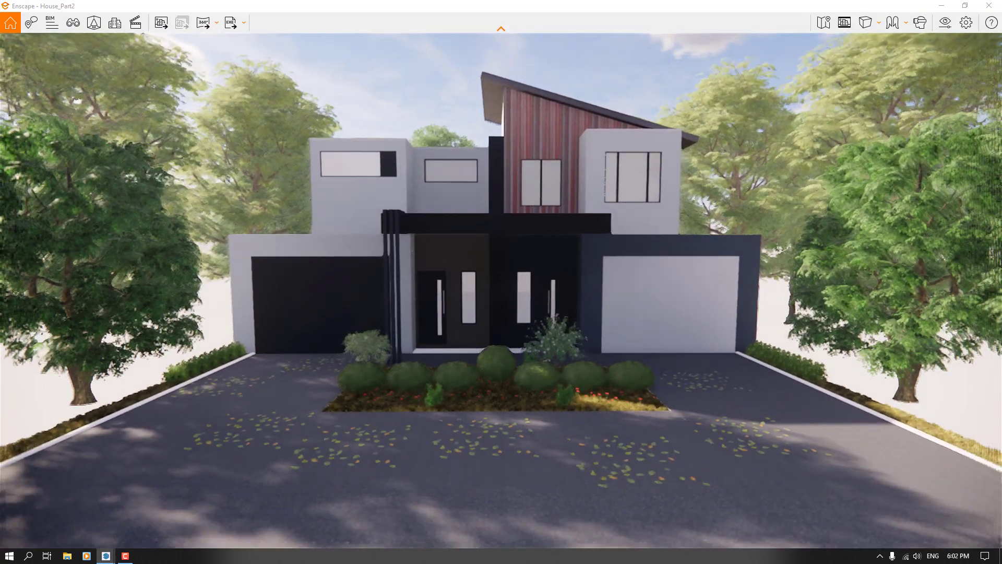
key("s")
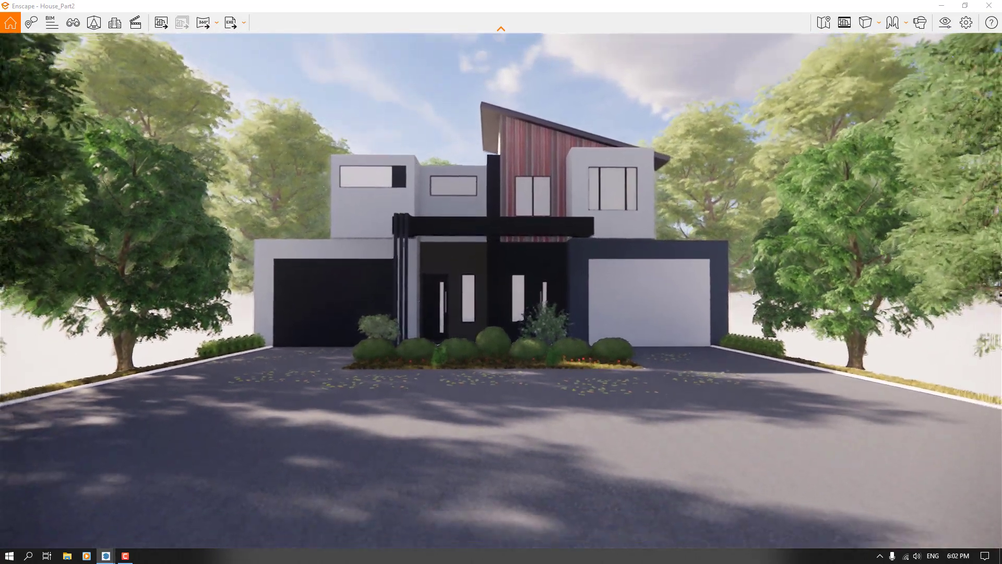
key("w")
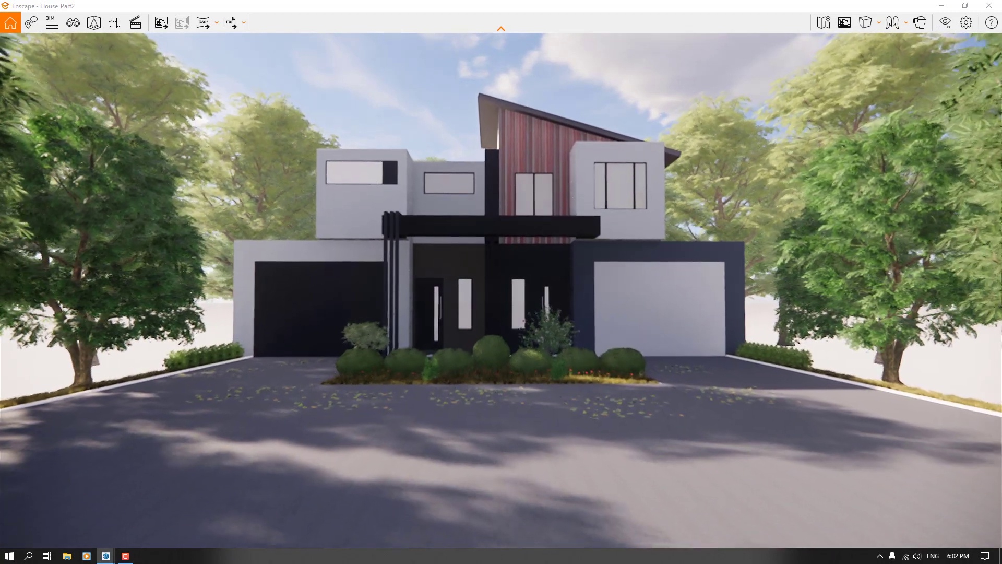
key("w")
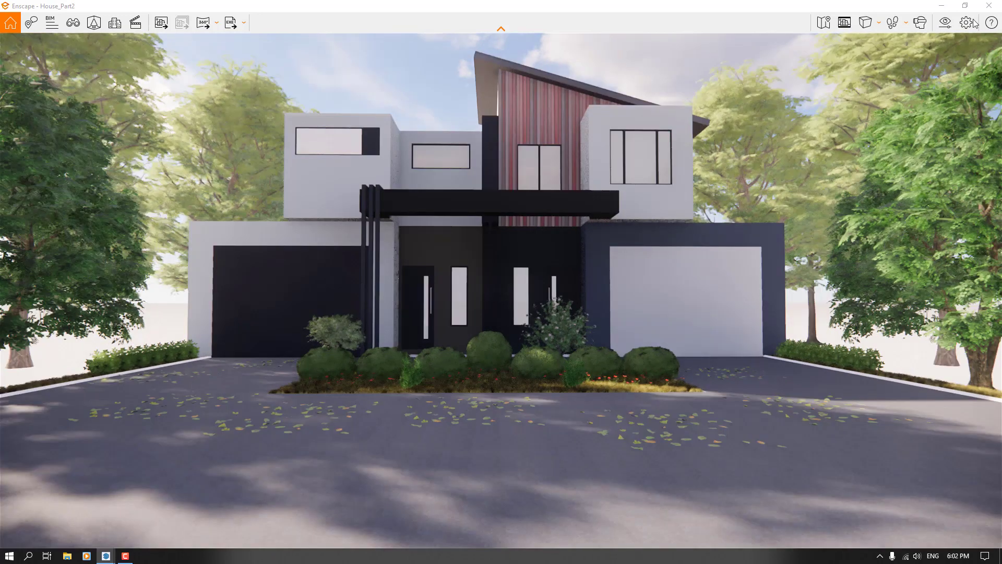
In the Enscape visual settings, set the rendering quality to Medium and enable Auto Contrast
left_click(946, 23)
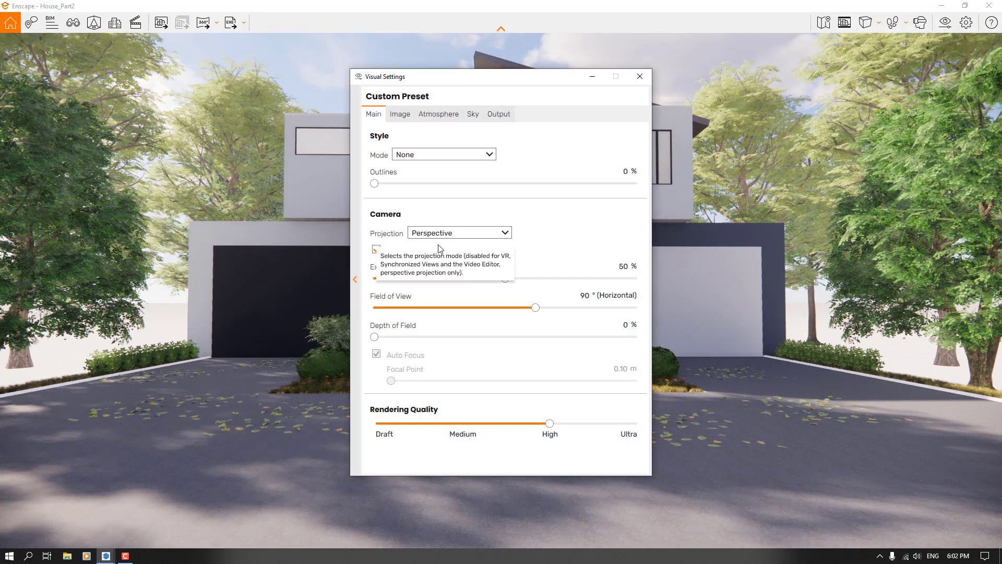
left_click_drag(549, 424, 461, 425)
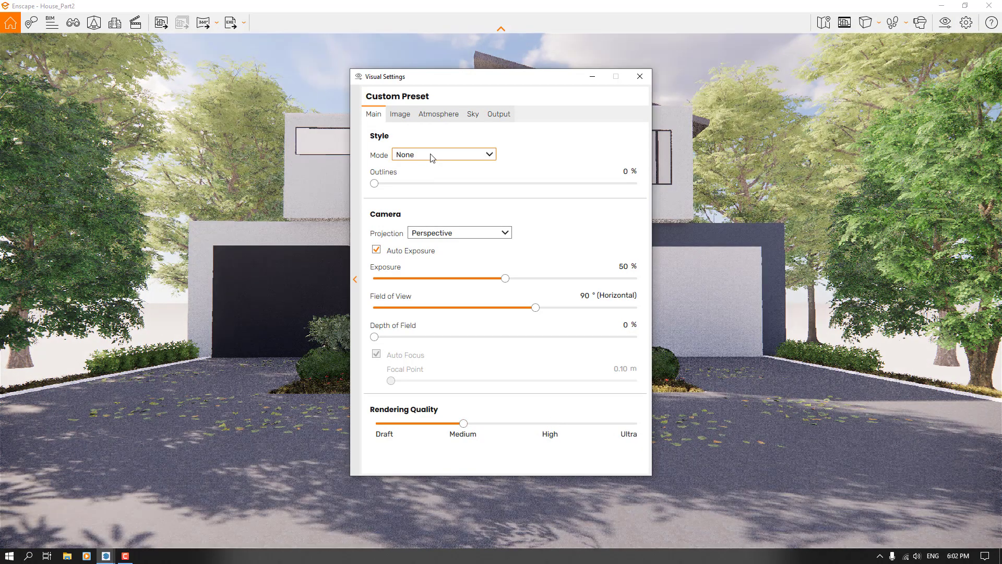
left_click(409, 116)
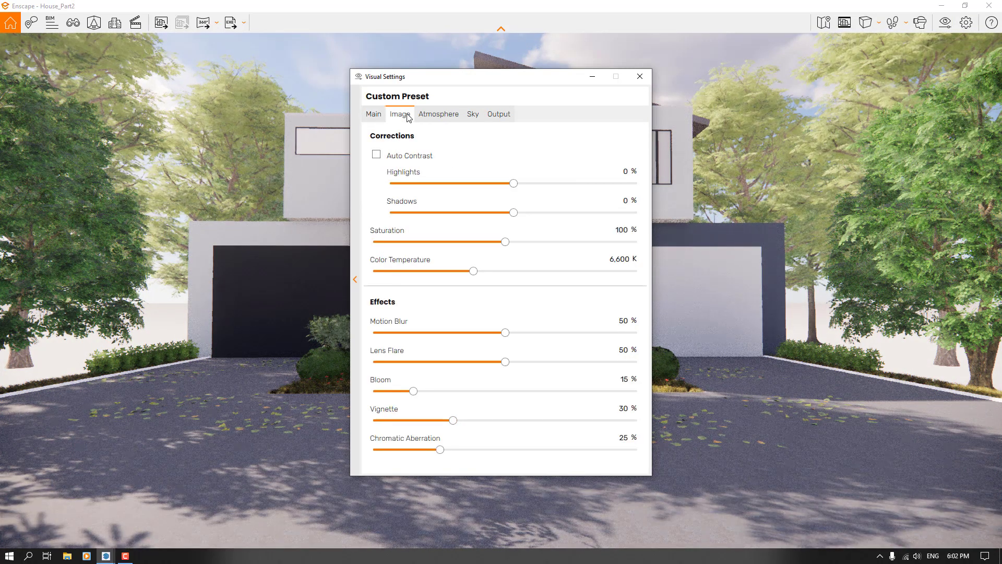
left_click(377, 156)
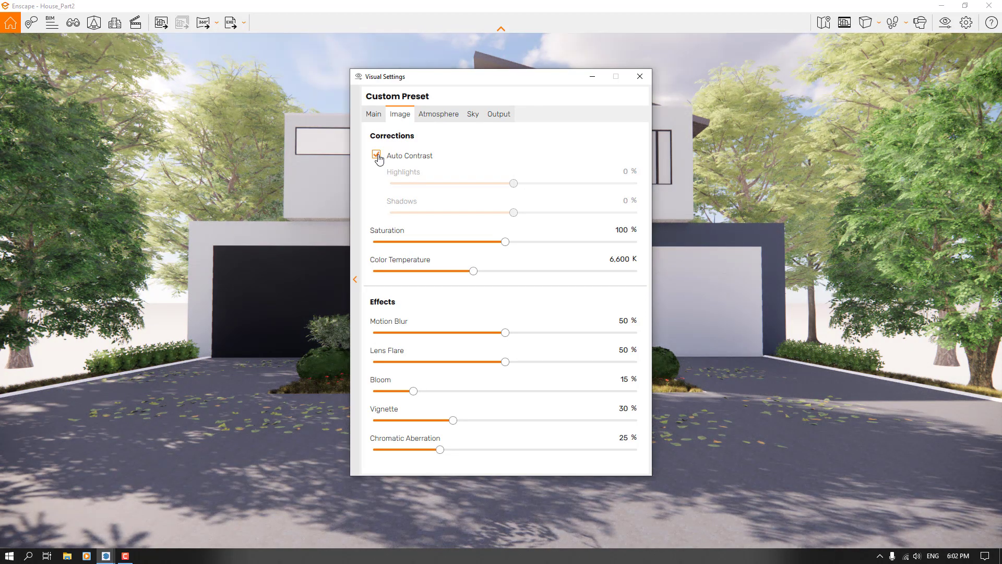
Set the atmosphere's fog intensity to 0%
left_click(442, 116)
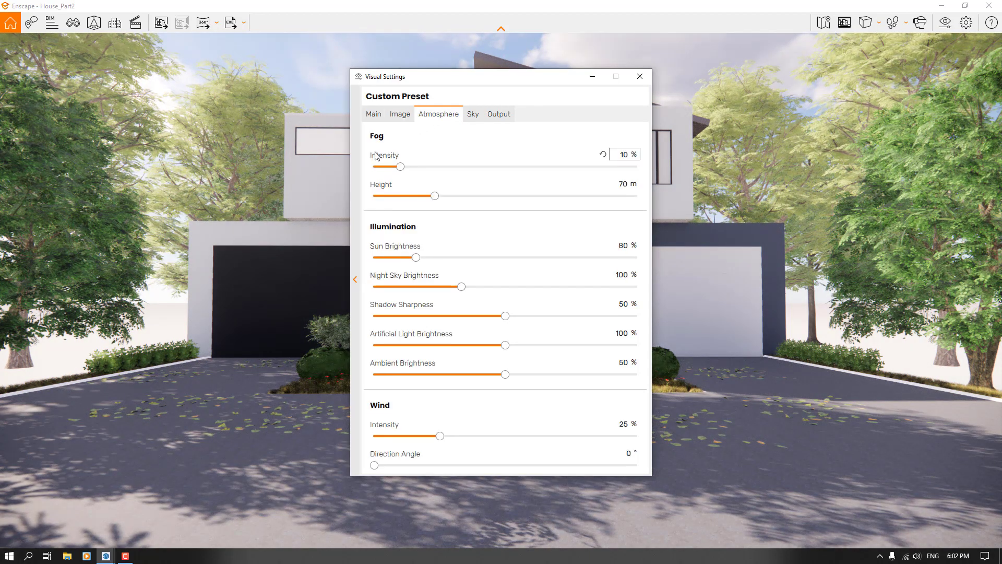
type("0")
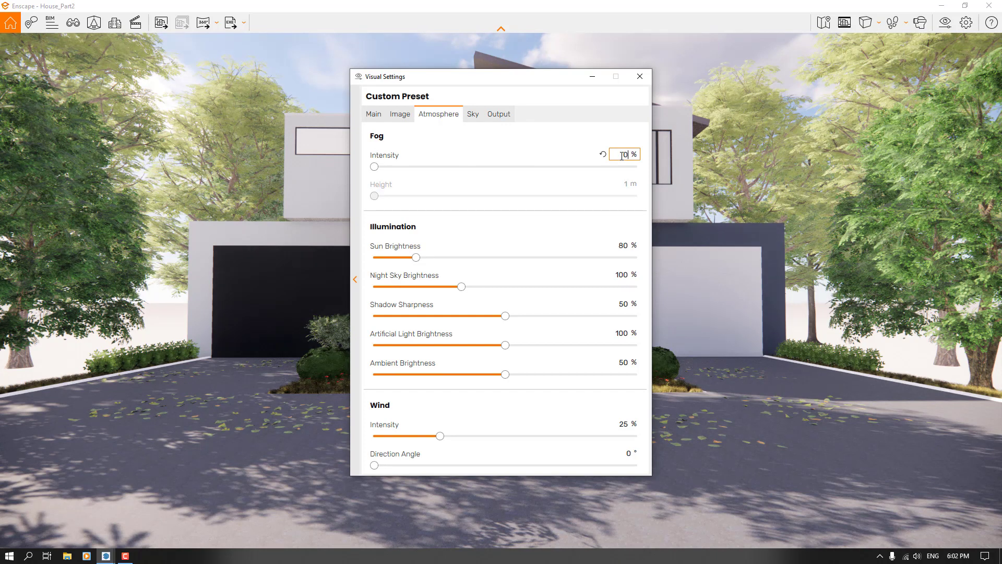
Open the reference image Wood Facede.jpg from the Downloads folder and arrange it side by side with the Enscape render
left_click(67, 556)
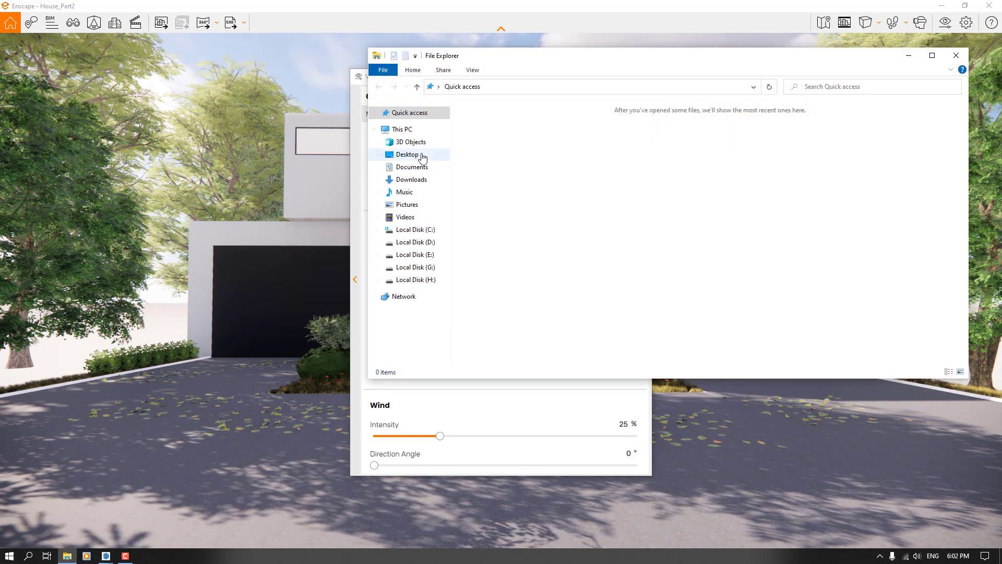
left_click(413, 179)
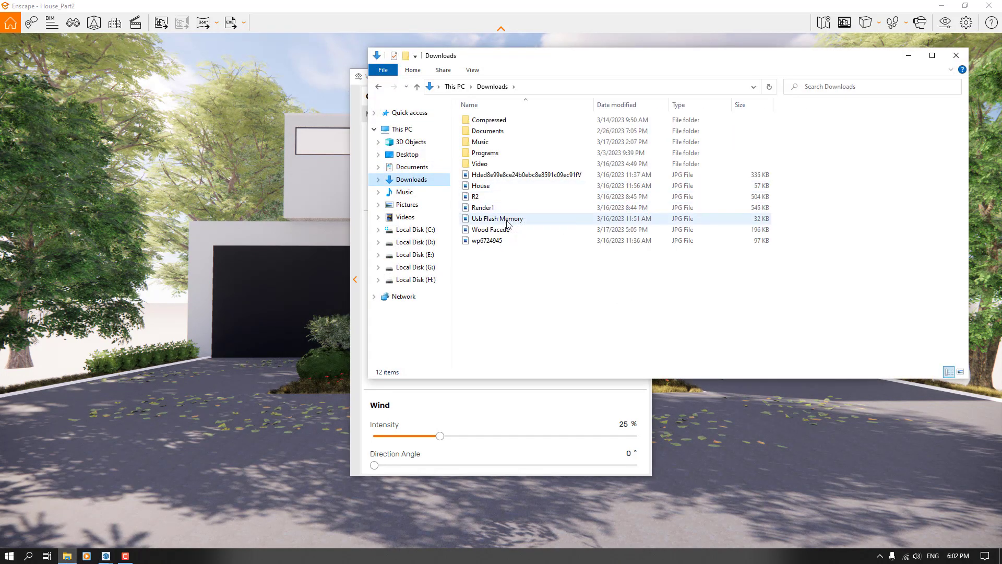
left_click(496, 231)
double_click(496, 233)
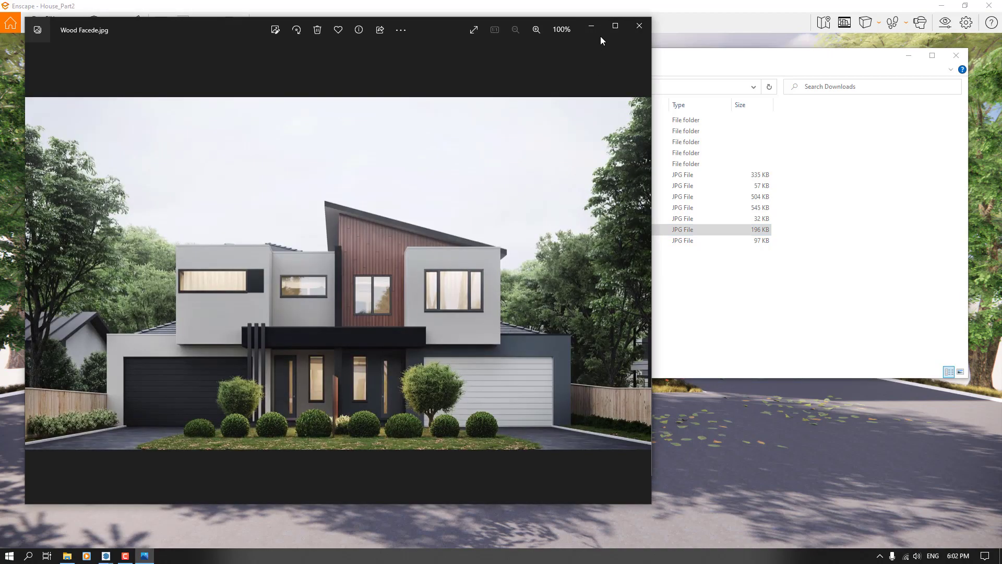
left_click(932, 56)
left_click(986, 11)
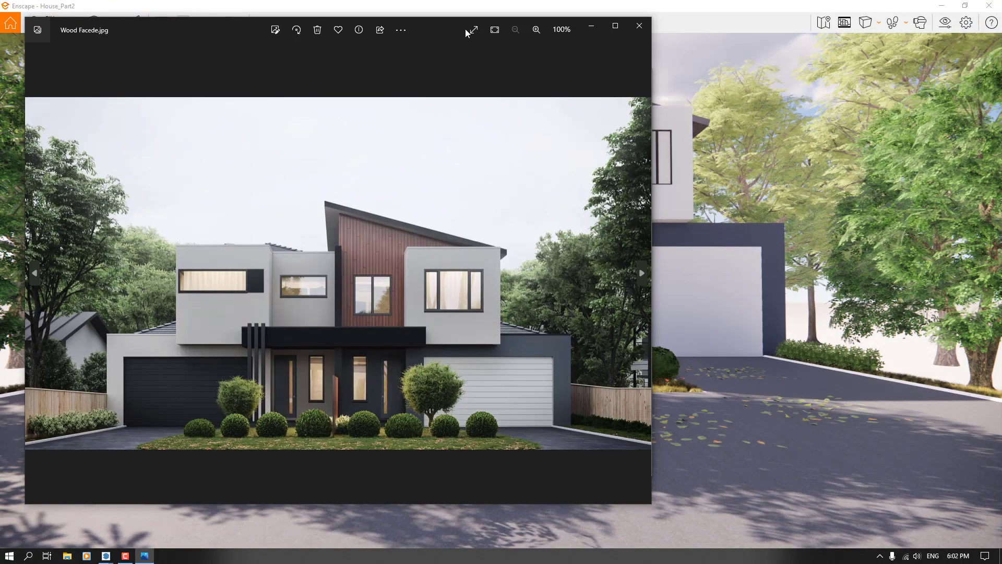
left_click_drag(435, 30, 1001, 172)
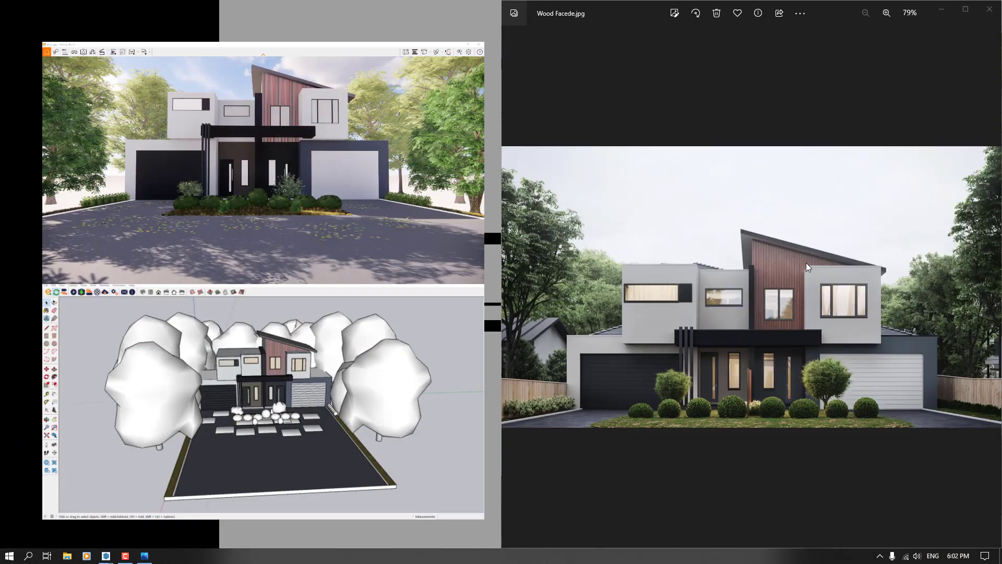
left_click(334, 200)
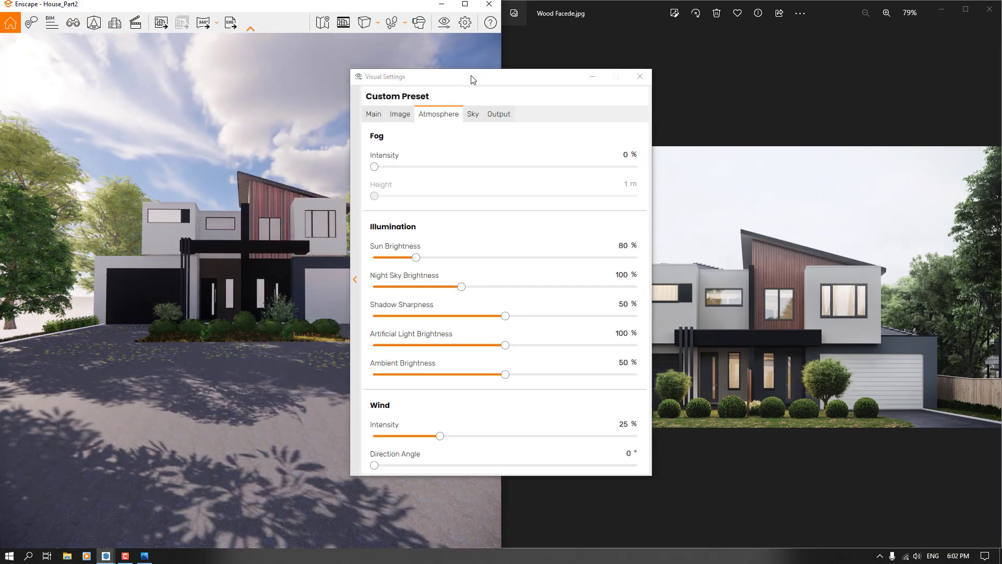
Move the Visual Settings dialog off the render, turn on the safe frame and maximize the Enscape window
left_click_drag(473, 80, 722, 89)
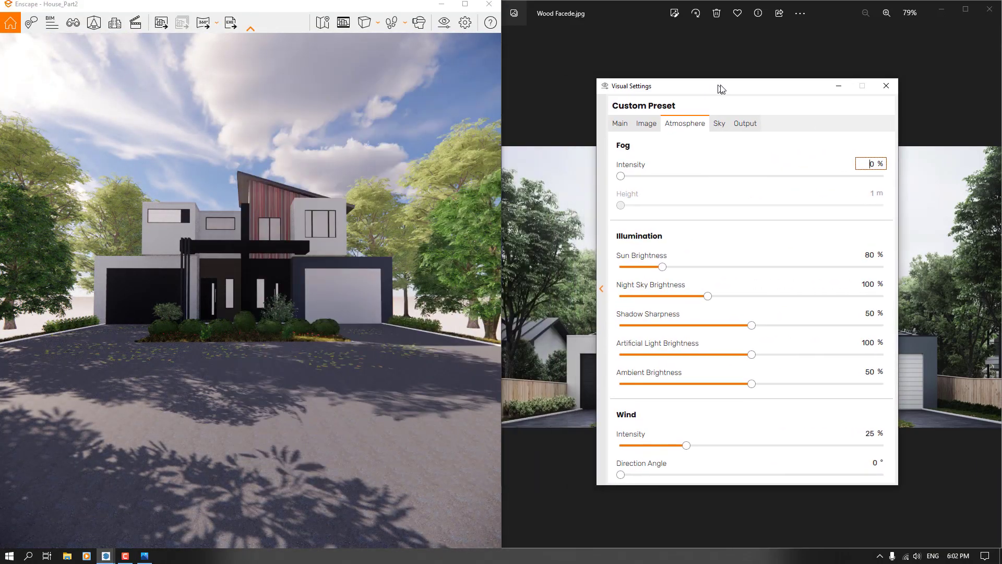
left_click(342, 23)
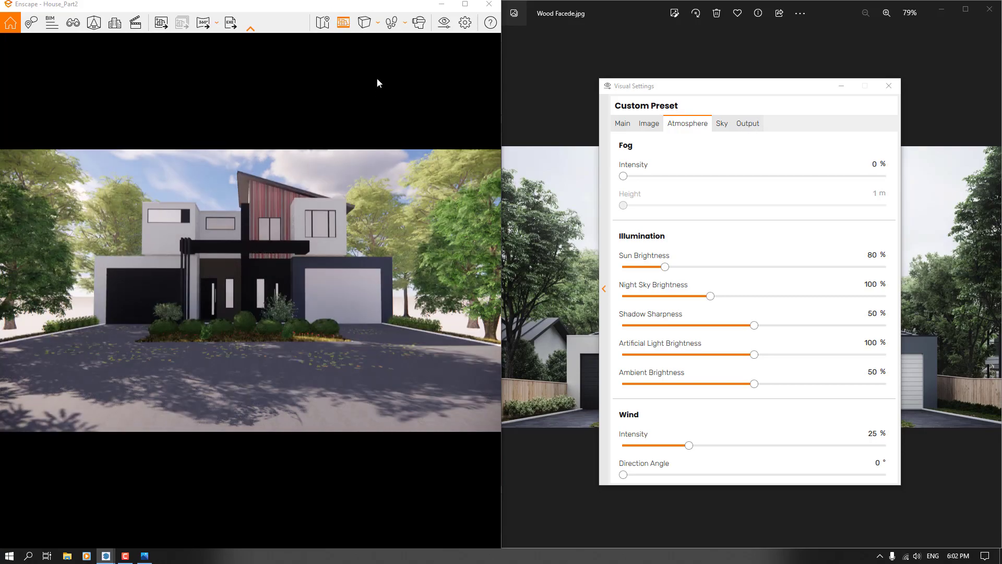
left_click(465, 4)
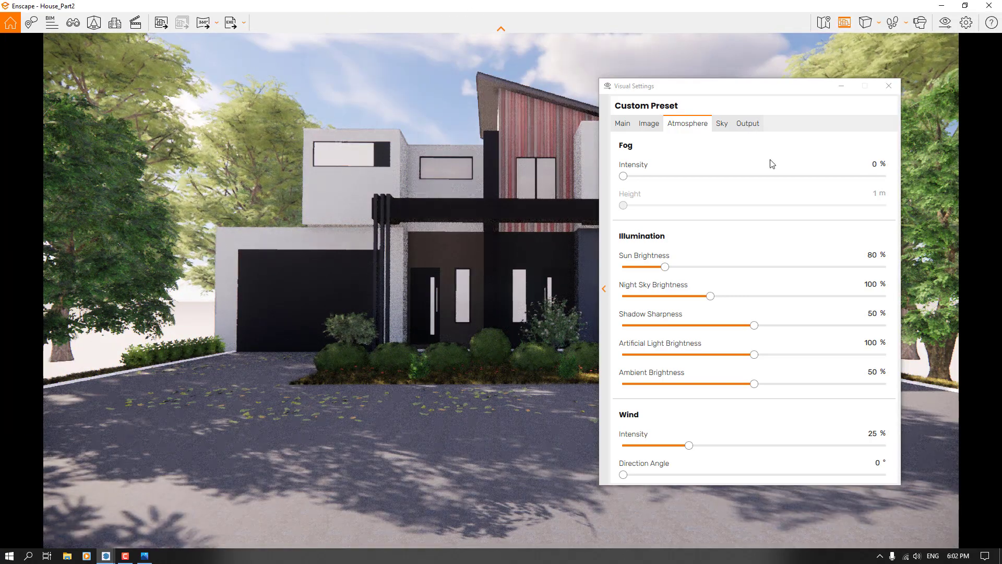
Examine the full reference image for its facade materials, planting and lighting, then minimize it
left_click(942, 6)
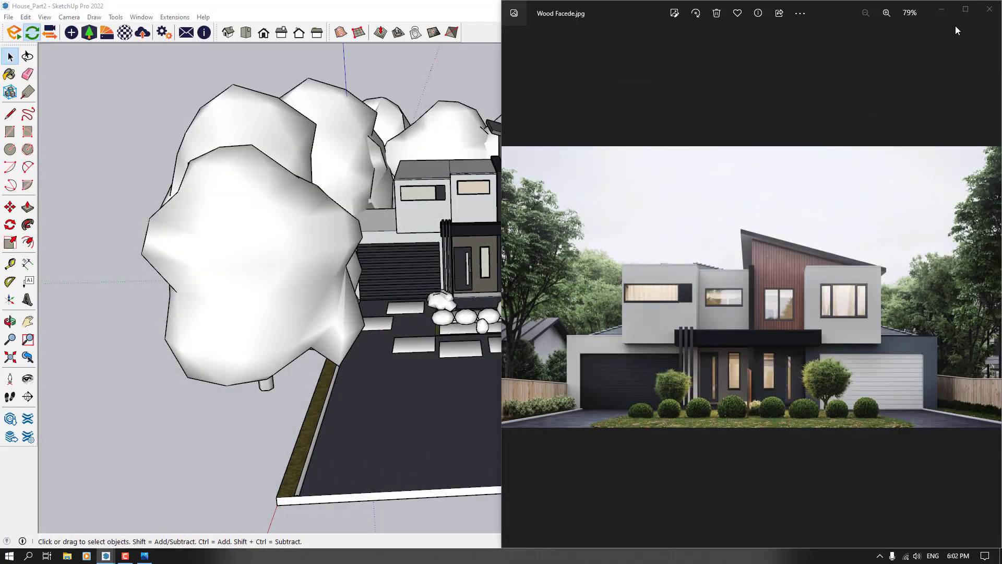
left_click(965, 9)
scroll(470, 313, "up", 1)
scroll(366, 366, "down", 1)
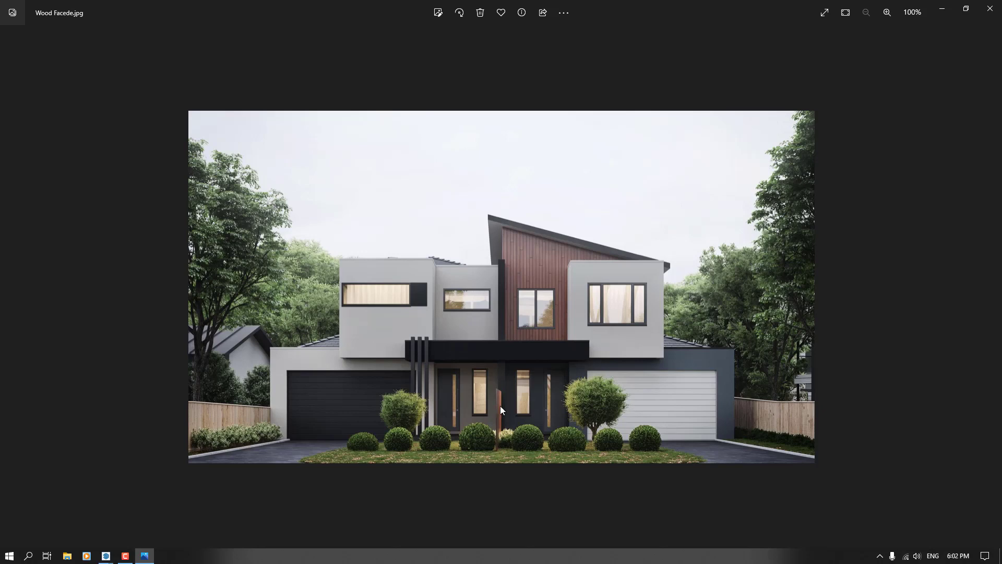
left_click(943, 7)
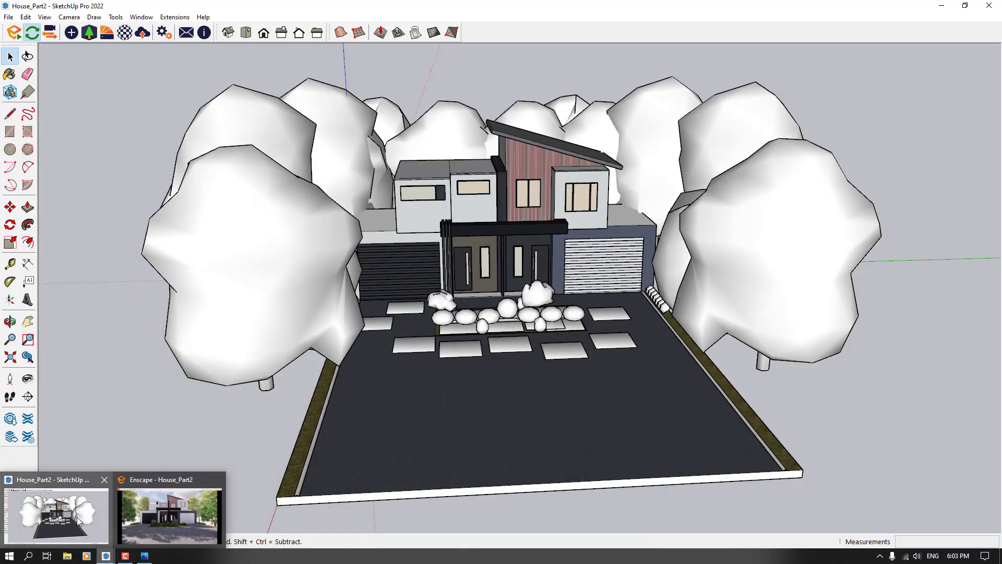
Switch to the Enscape window and arrange it side by side with the SketchUp model
mouse_move(102, 557)
left_click(162, 513)
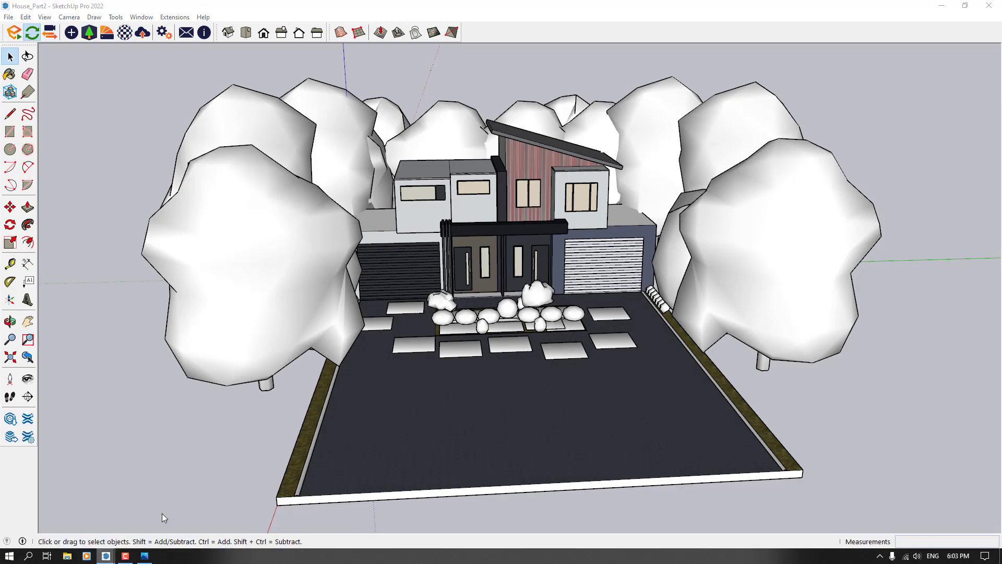
left_click_drag(664, 7, 1000, 209)
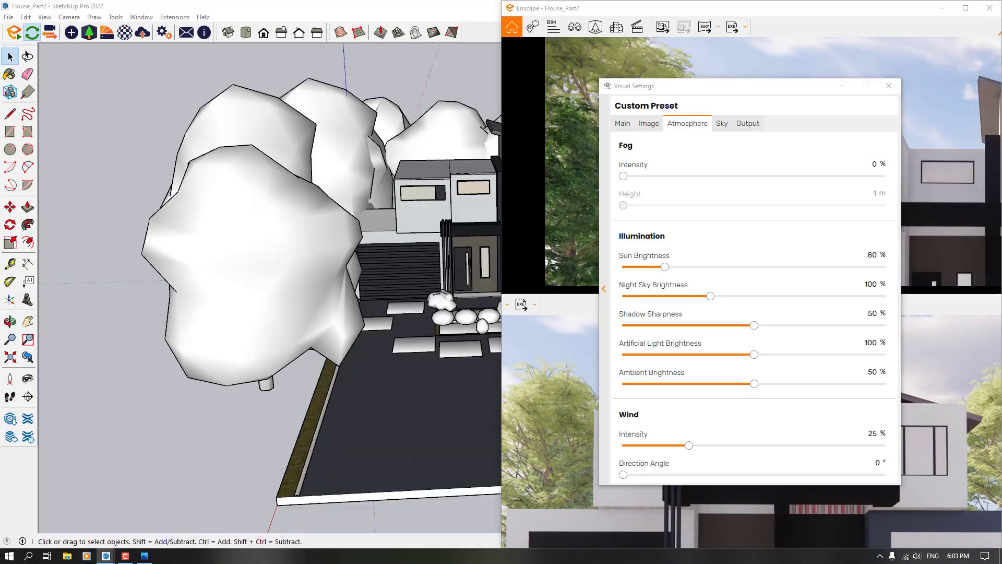
left_click(238, 176)
Orbit the SketchUp model to the house front, activate the Paint Bucket and move the Visual Settings dialog off the Enscape render
scroll(264, 274, "down", 5)
middle_click_drag(263, 274, 256, 242)
scroll(255, 242, "up", 6)
left_click(9, 73)
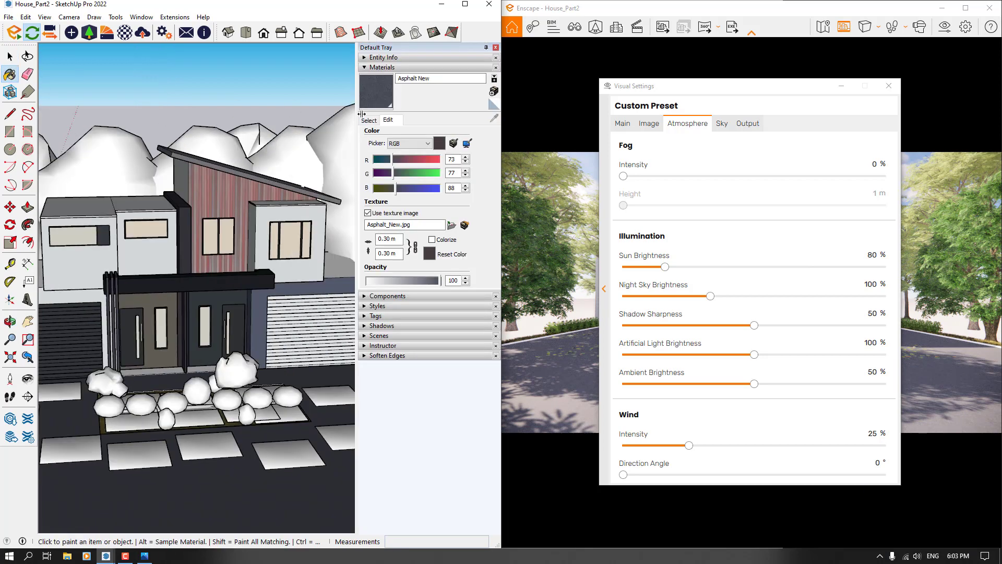
left_click_drag(669, 94, 217, 82)
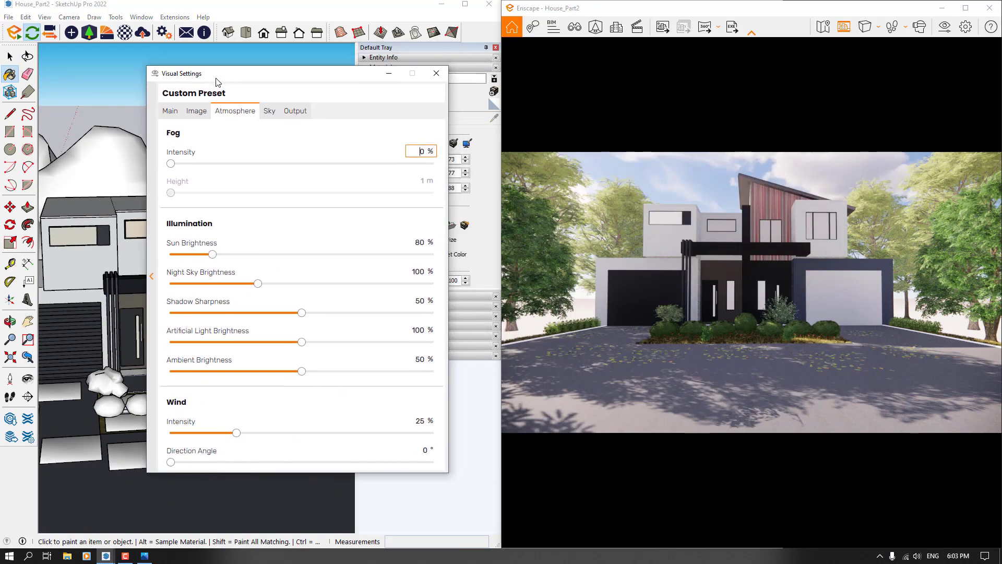
Centre the house in the Enscape view and set the camera's horizontal field of view to 62°
middle_click_drag(776, 287, 772, 287)
key("w")
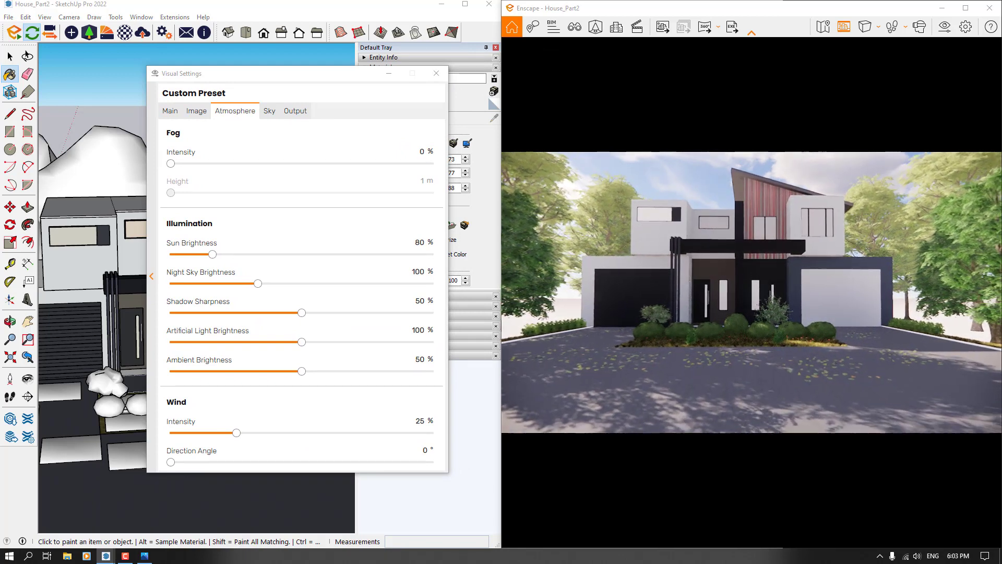
left_click(945, 27)
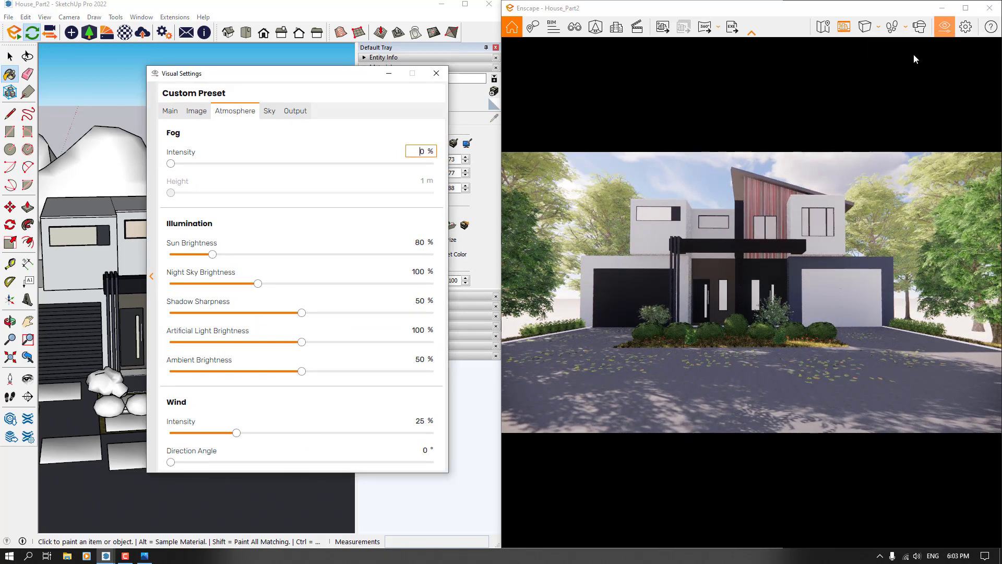
left_click(171, 111)
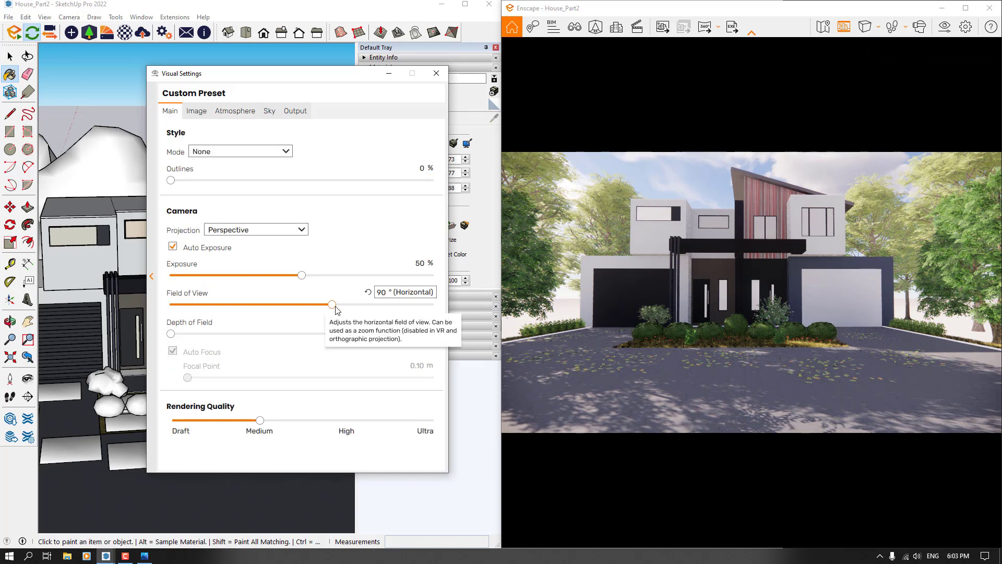
left_click_drag(332, 306, 276, 306)
Raise the Enscape camera and move it sideways and back until the full facade and roof fit the safe frame
left_click(748, 265)
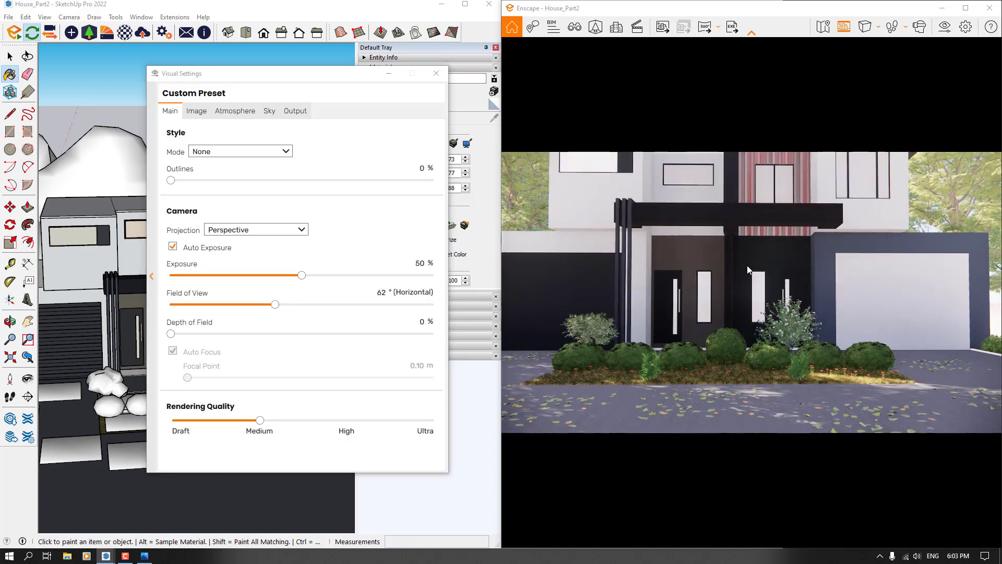
key("a")
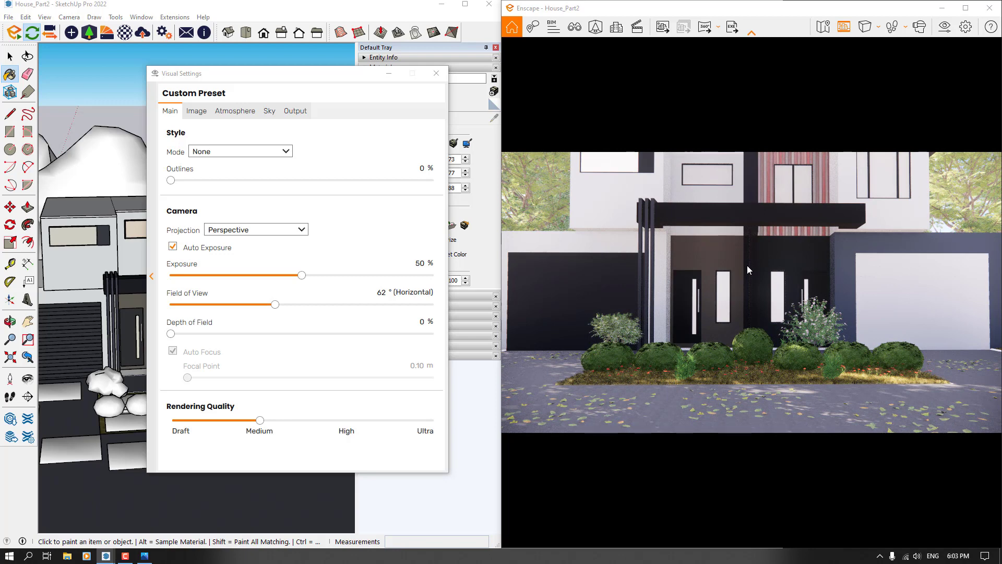
key("e")
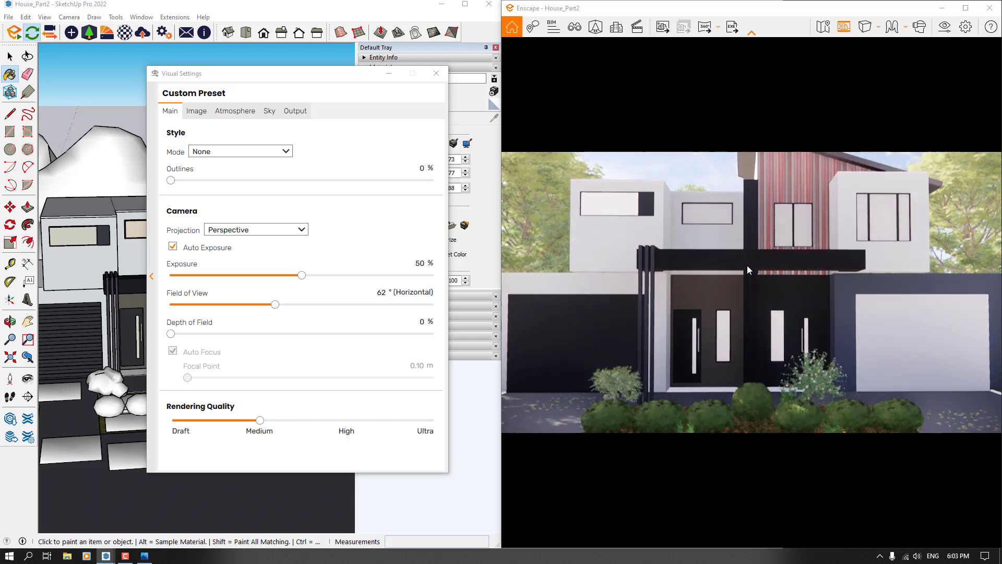
key("e")
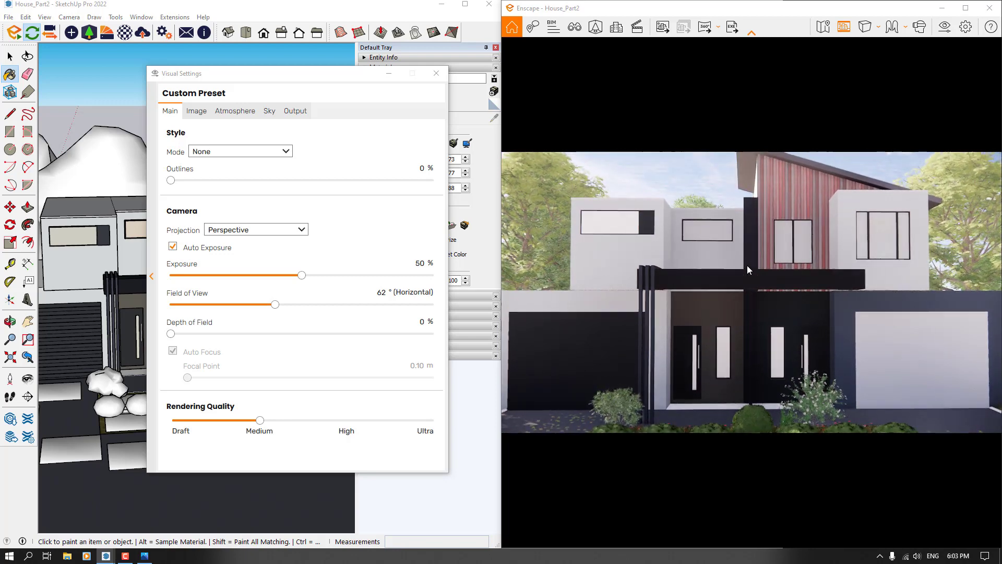
key("s")
key("e")
key("e")
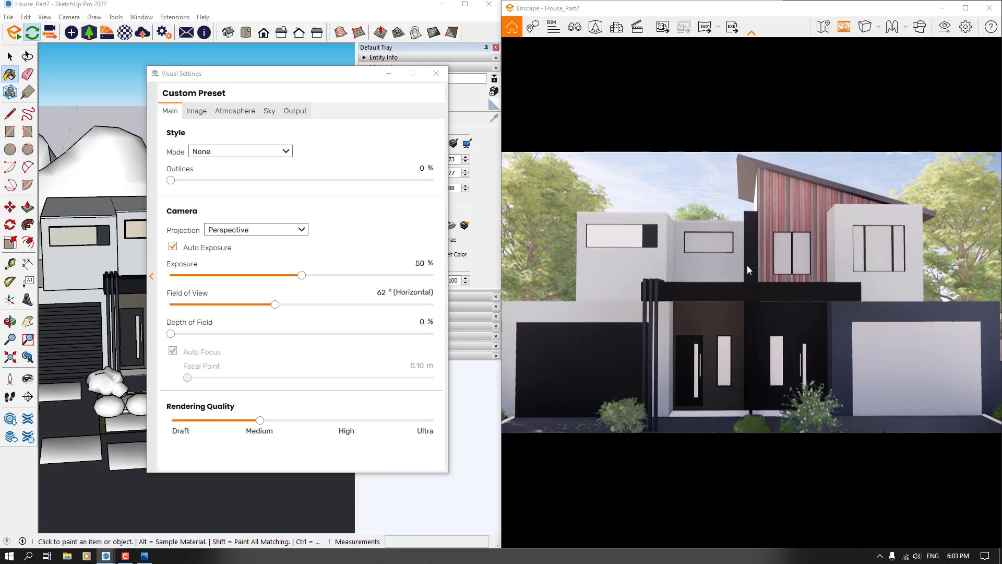
key("s")
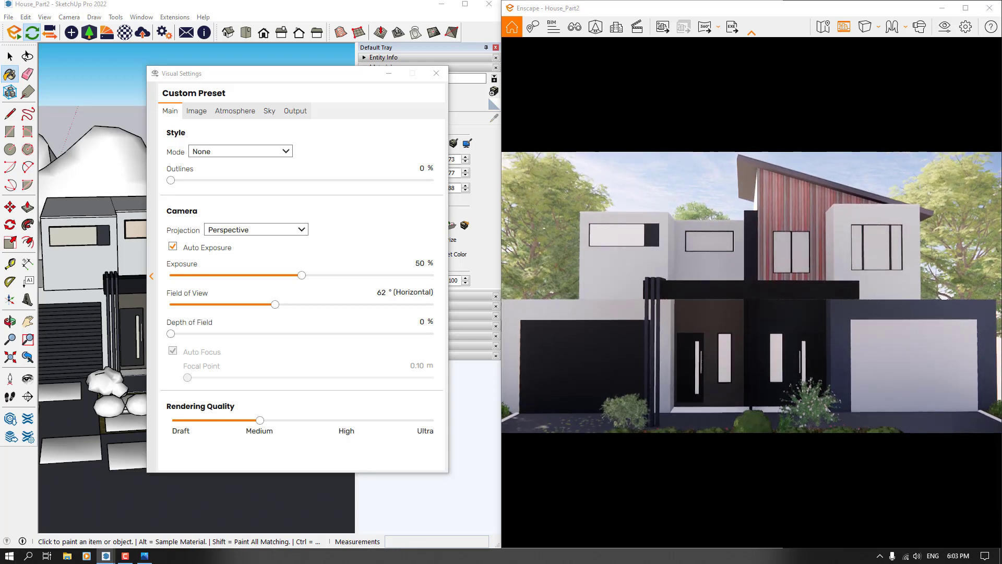
Switch the Enscape camera to Two-Point projection and set its horizontal field of view to 60°
left_click(869, 31)
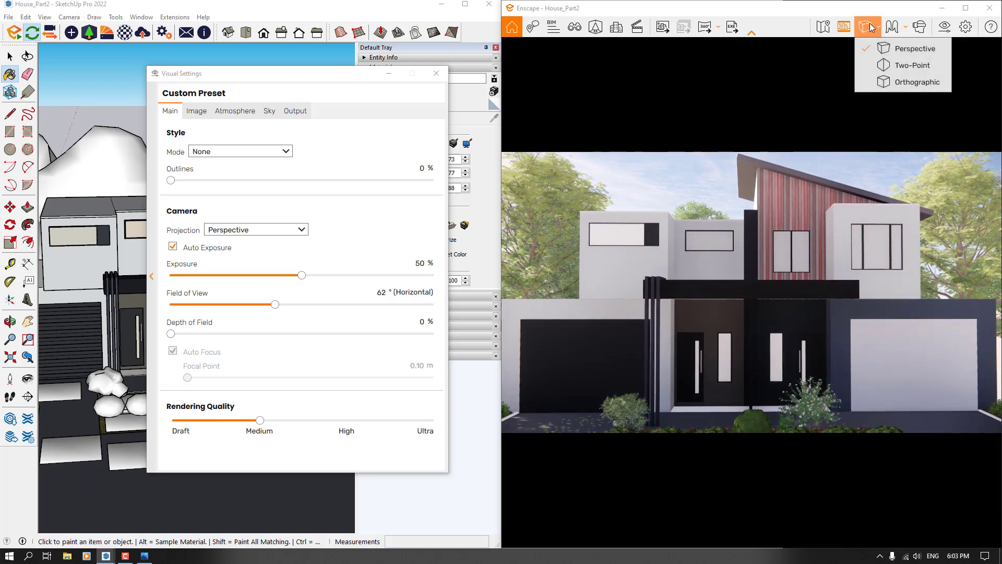
left_click(913, 64)
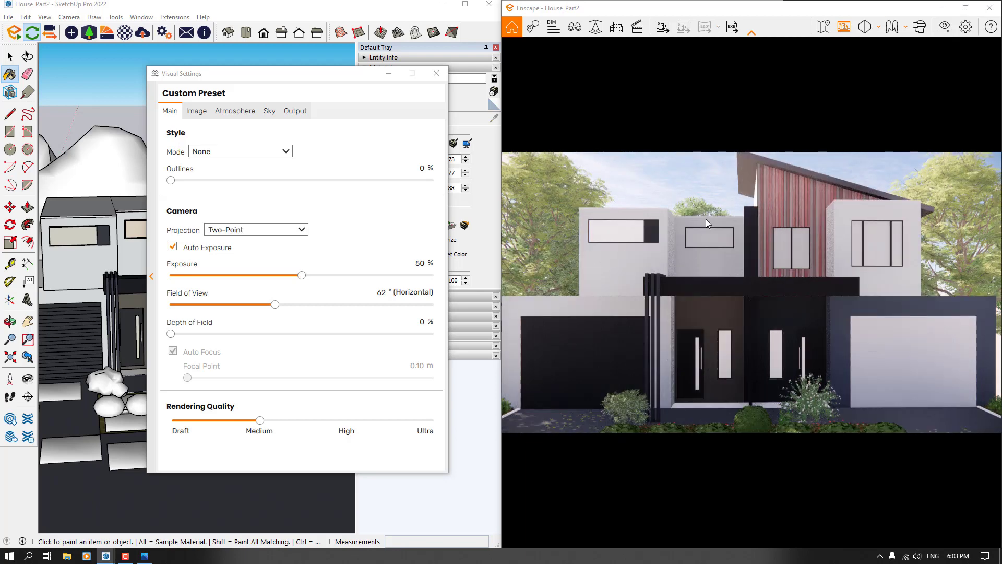
left_click(382, 292)
type("60")
key("Return")
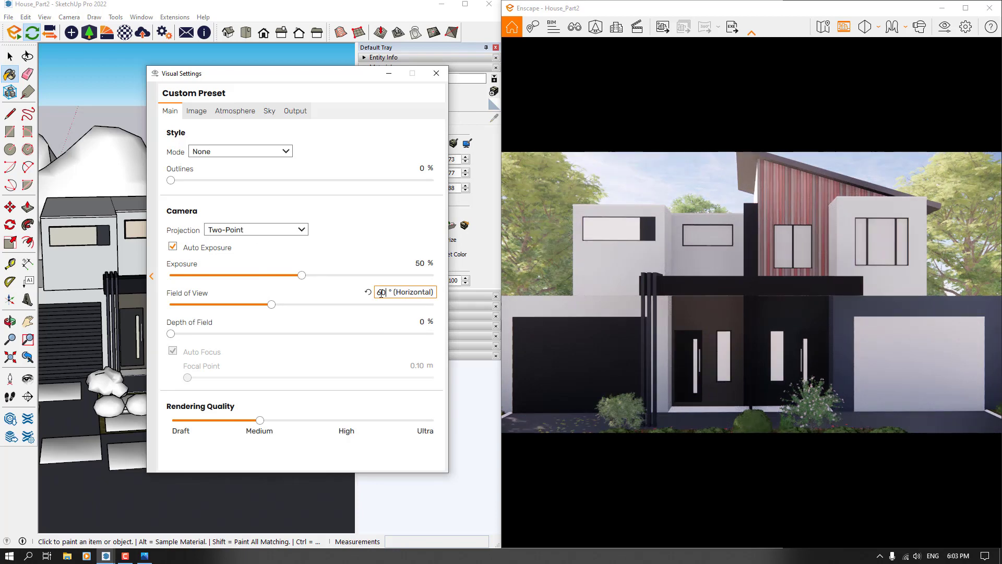
left_click(726, 296)
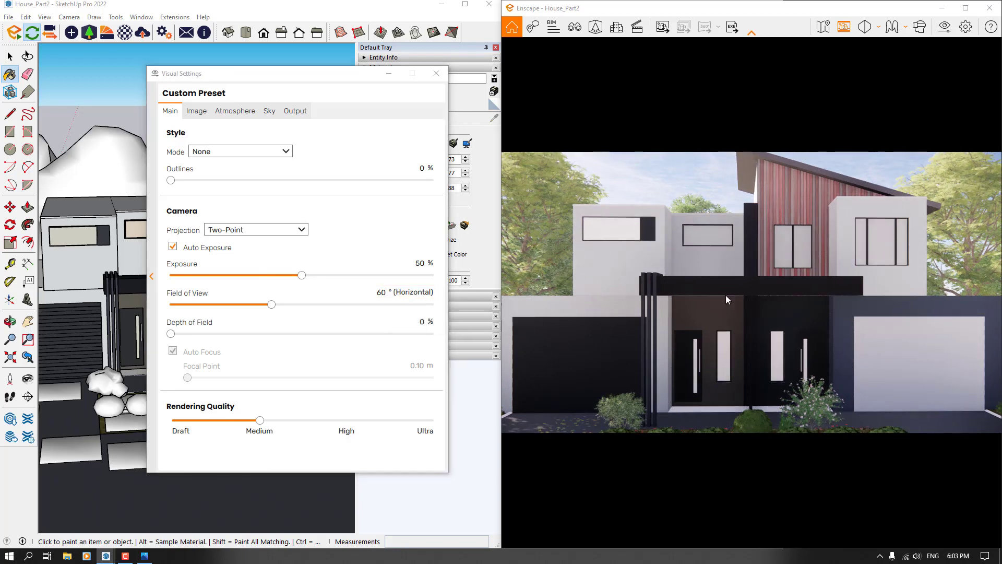
Fine-tune the Enscape camera's position, height and distance to frame the facade frontally, then close the Visual Settings
key("a")
key("a")
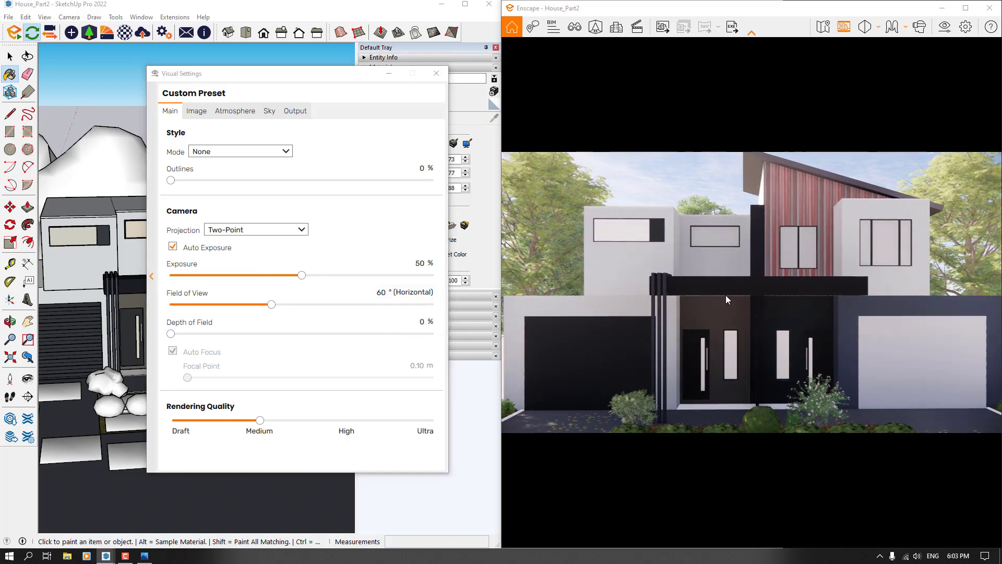
key("e")
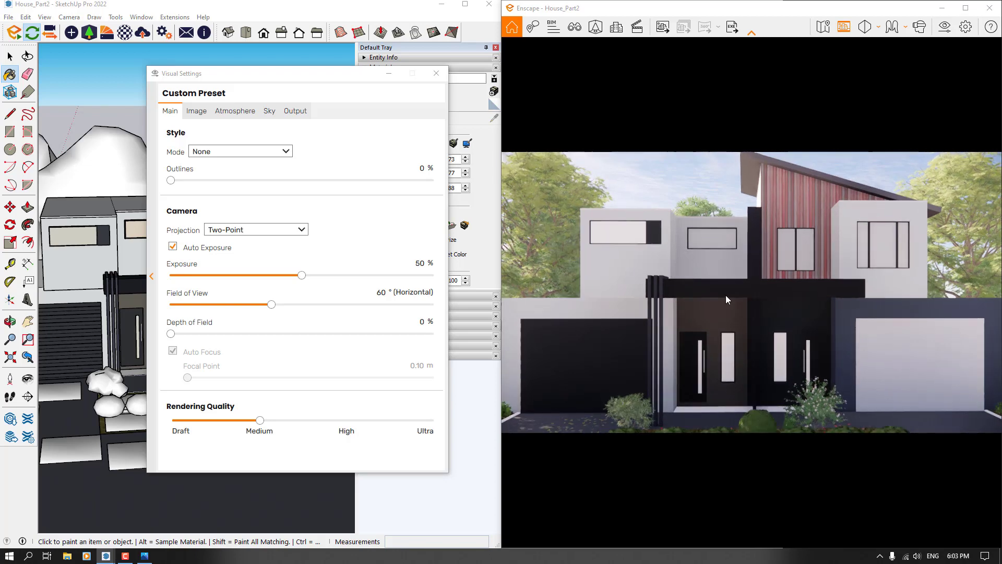
key("s")
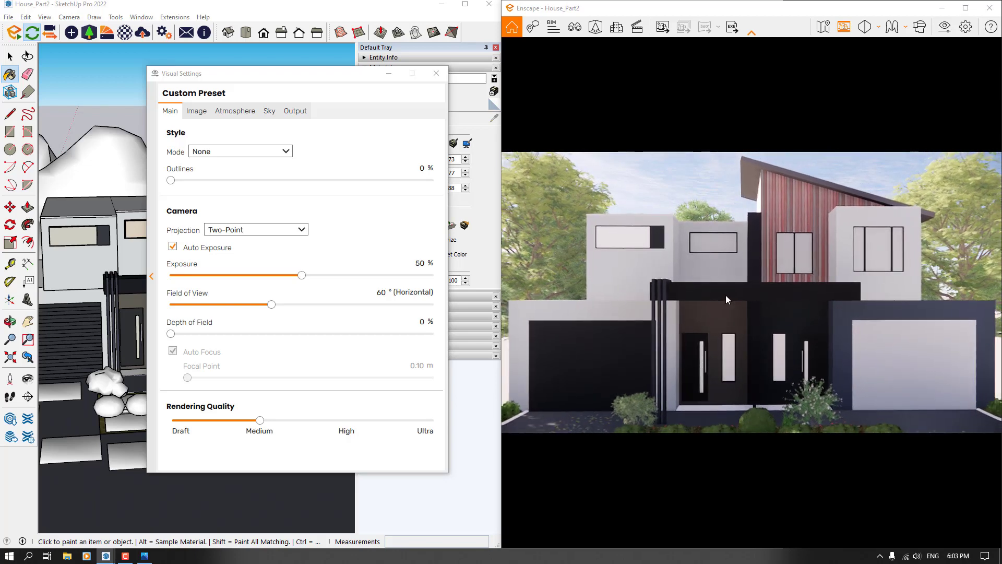
key("q")
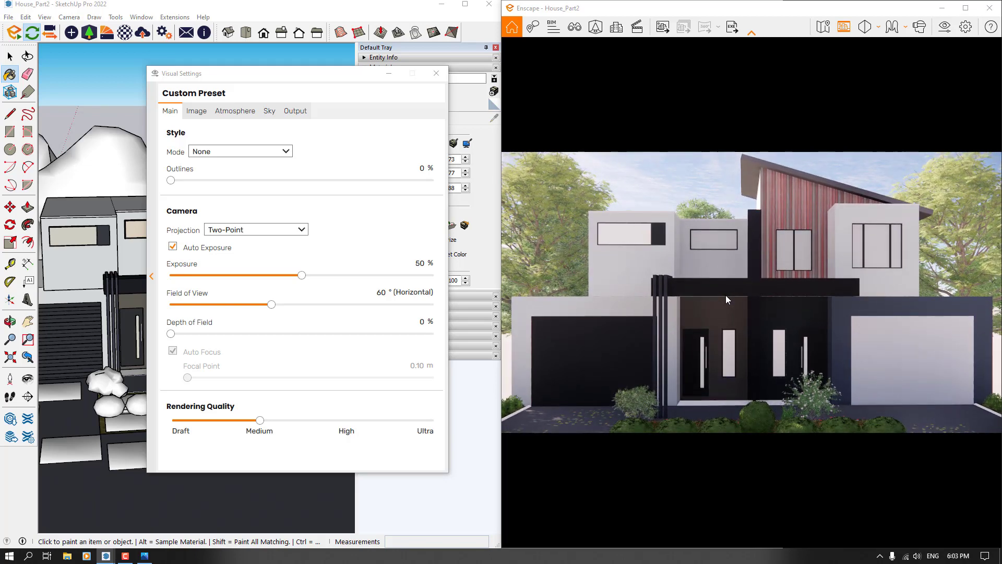
key("w")
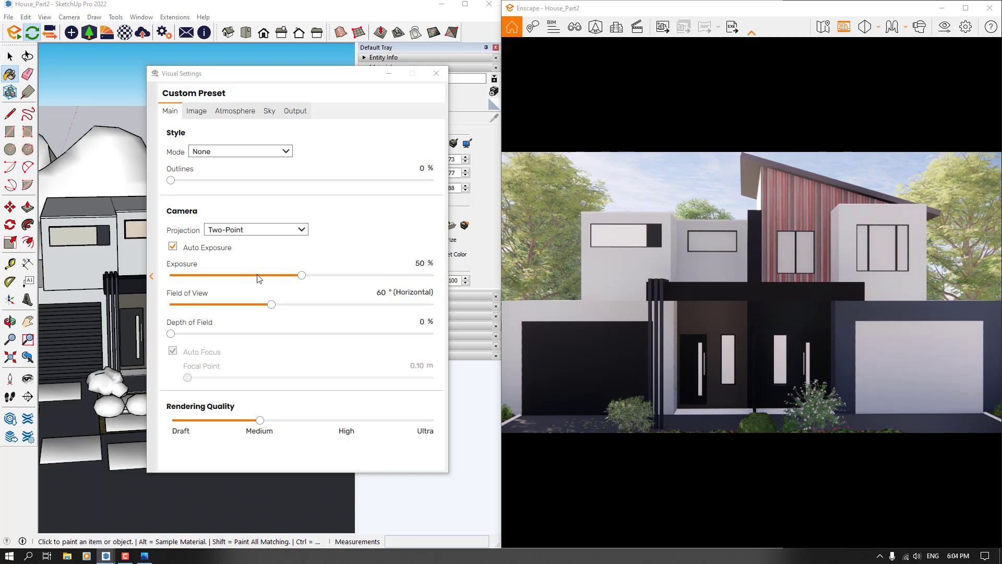
left_click(438, 74)
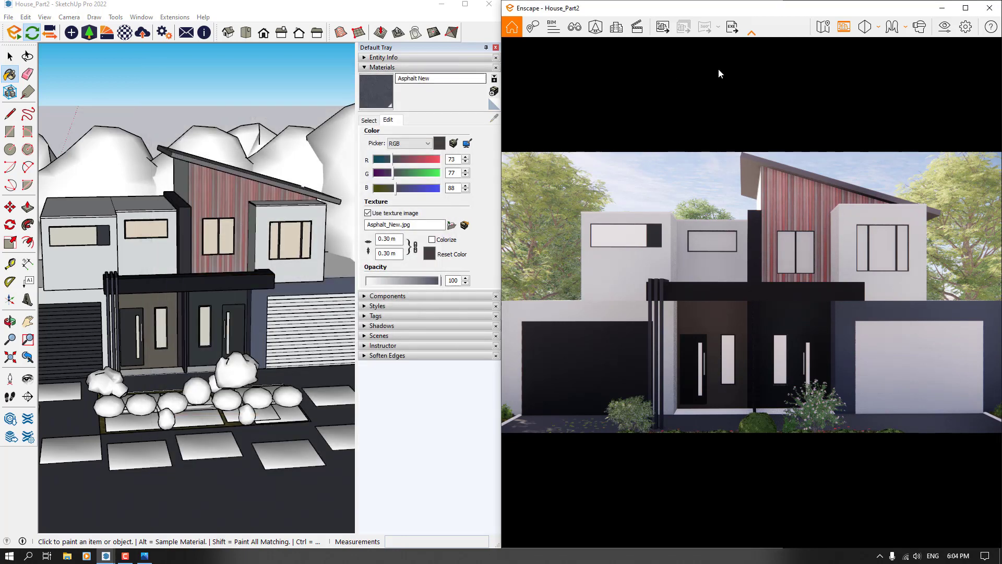
Open the Enscape Material Editor, then purge unused items and fix problems in the SketchUp model's statistics
left_click(124, 32)
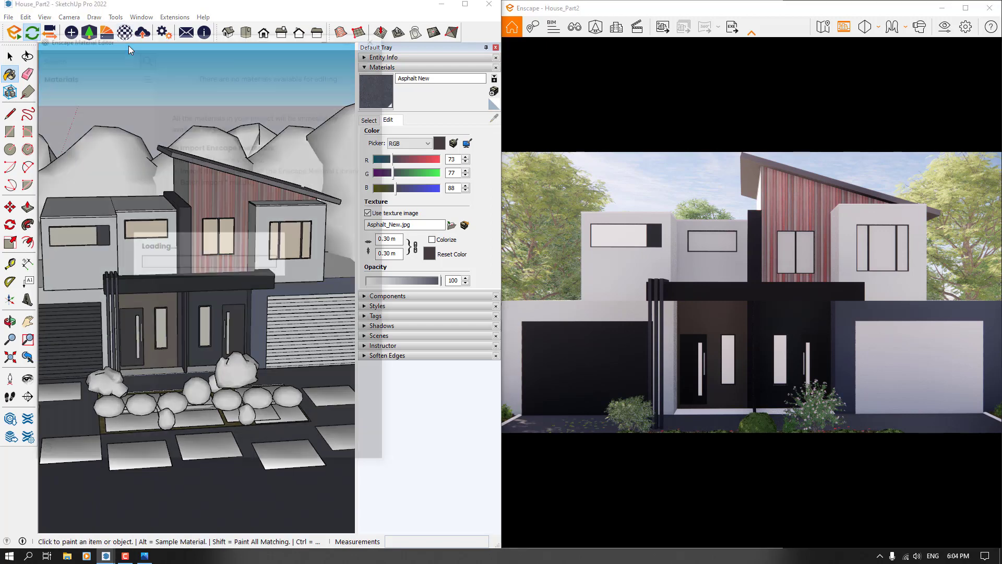
left_click(141, 17)
left_click(159, 72)
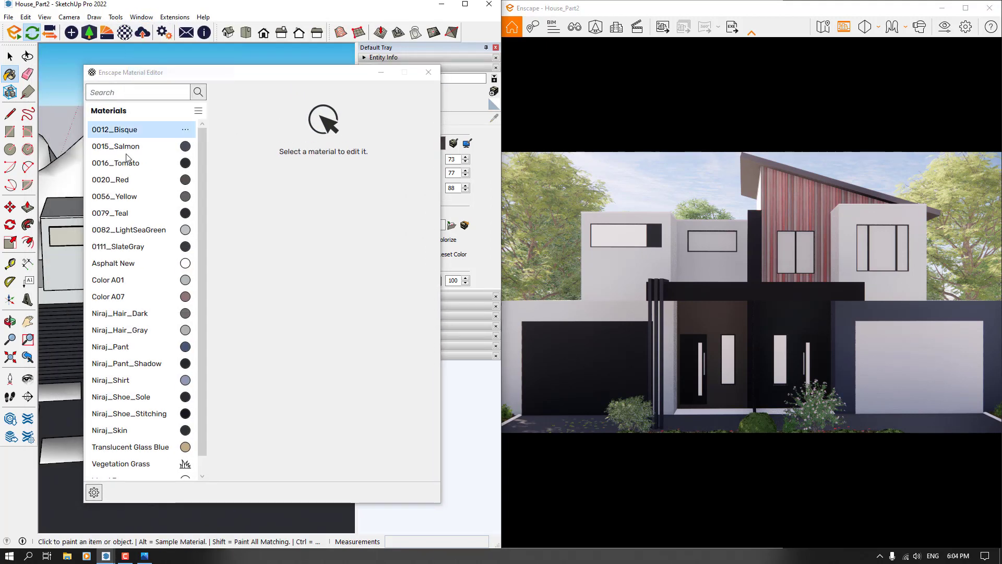
left_click(88, 150)
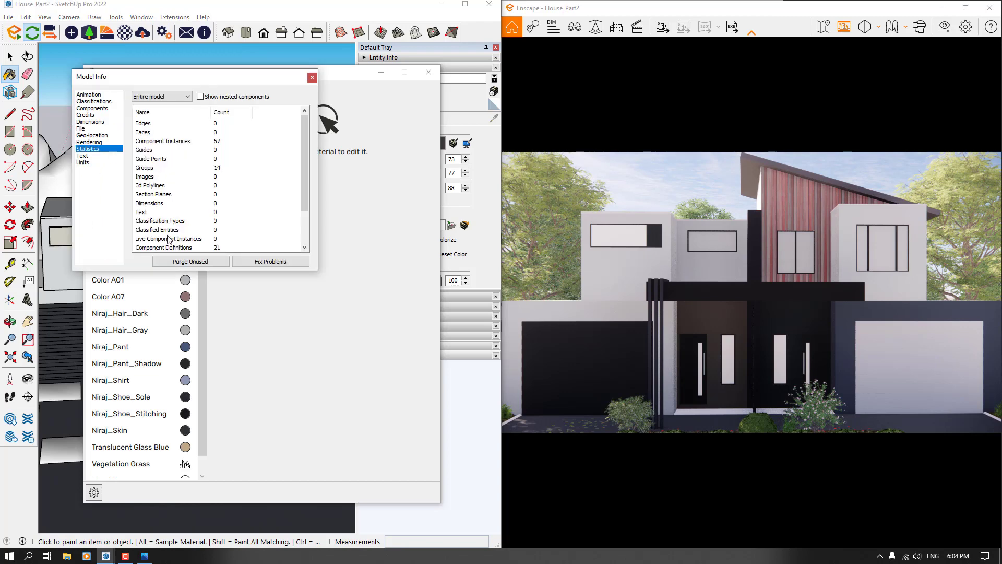
left_click(188, 261)
left_click(271, 262)
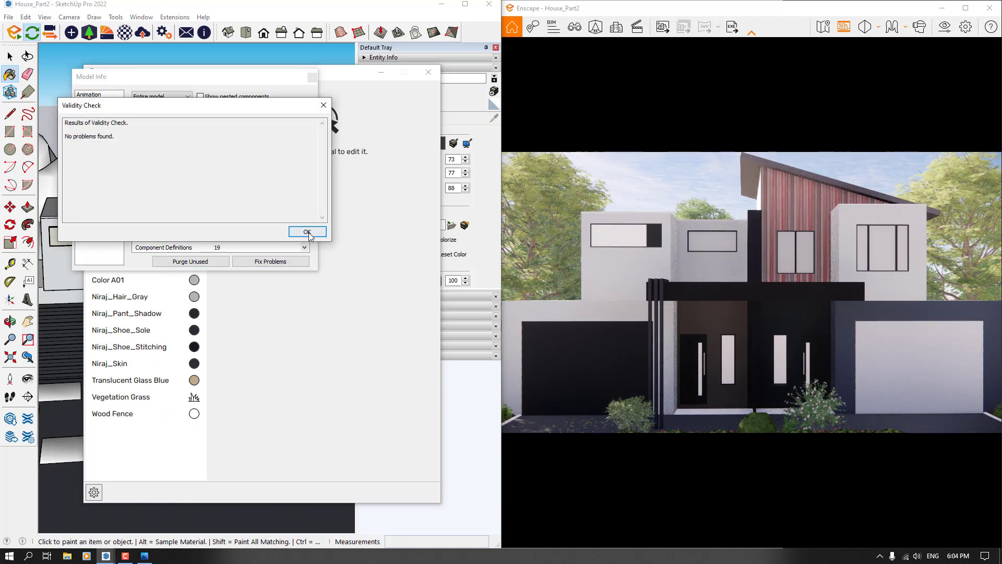
left_click(308, 232)
left_click(312, 78)
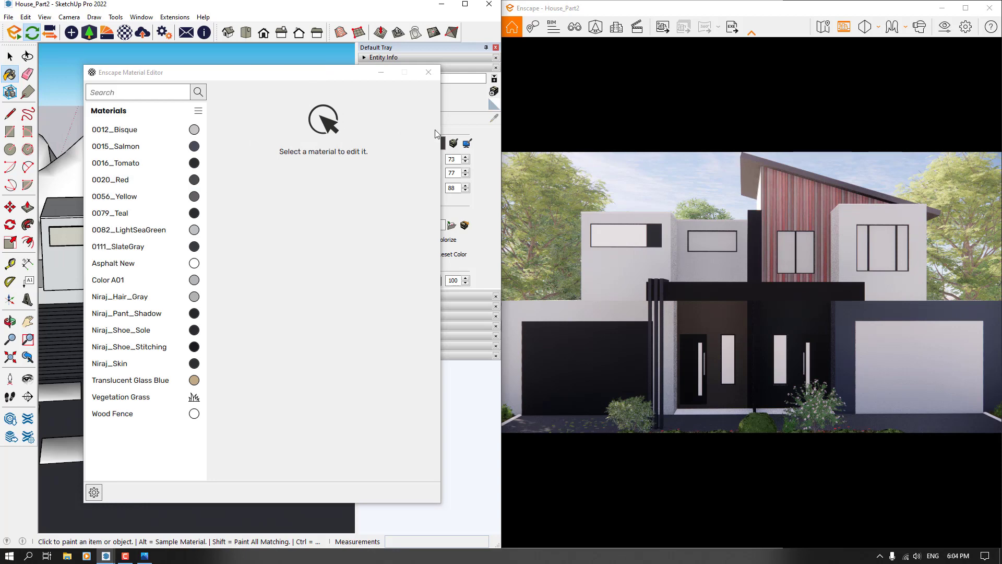
List the In Model materials in SketchUp and sample the driveway's asphalt to load it in the Enscape Material Editor
left_click_drag(332, 80, 318, 190)
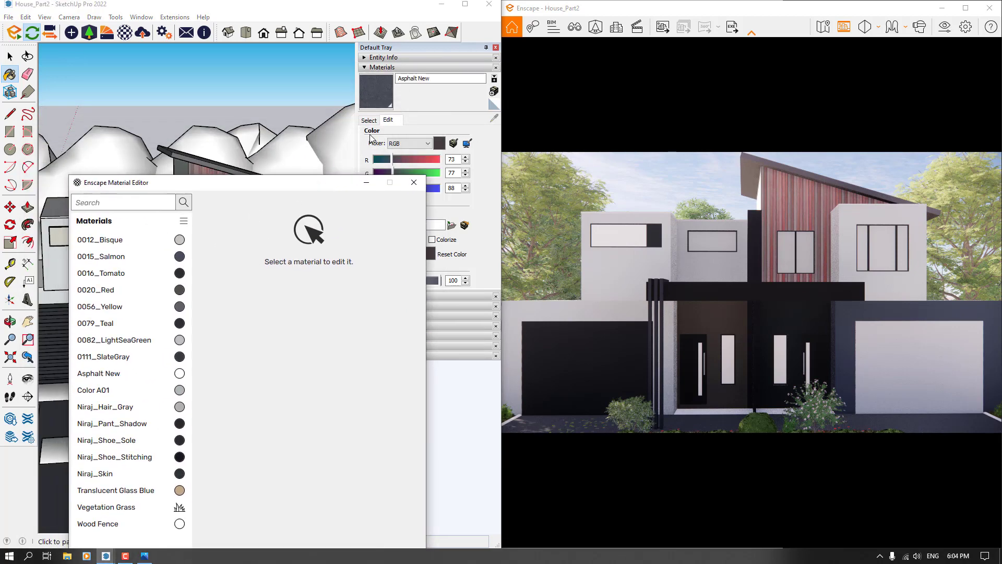
left_click(369, 119)
left_click(461, 134)
scroll(444, 183, "up", 2)
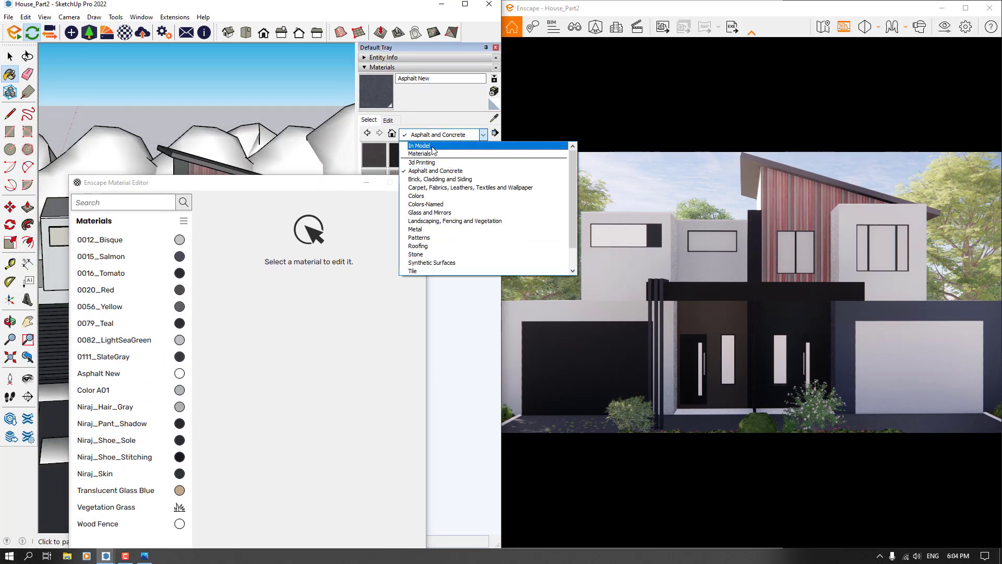
left_click(428, 145)
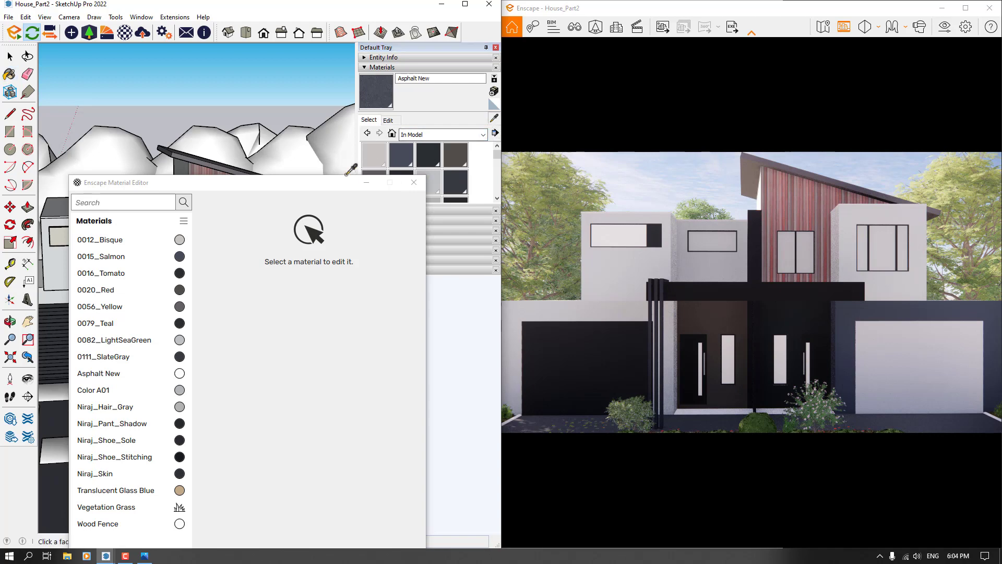
left_click_drag(329, 182, 381, 48)
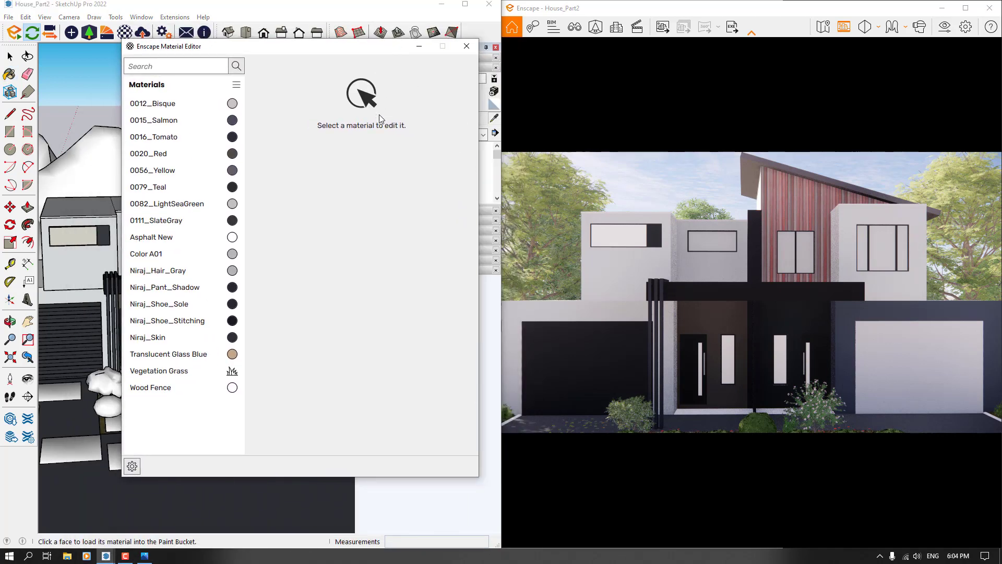
left_click(203, 497, "alt")
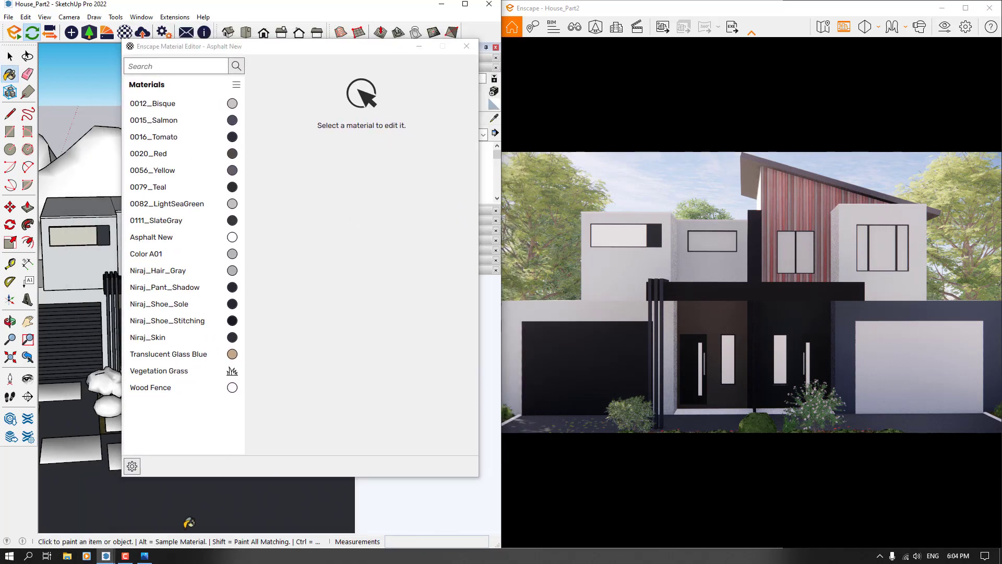
Examine the driveway and garage finish in the reference image Wood Facede.jpg, then minimize it
left_click(147, 556)
scroll(700, 466, "up", 5)
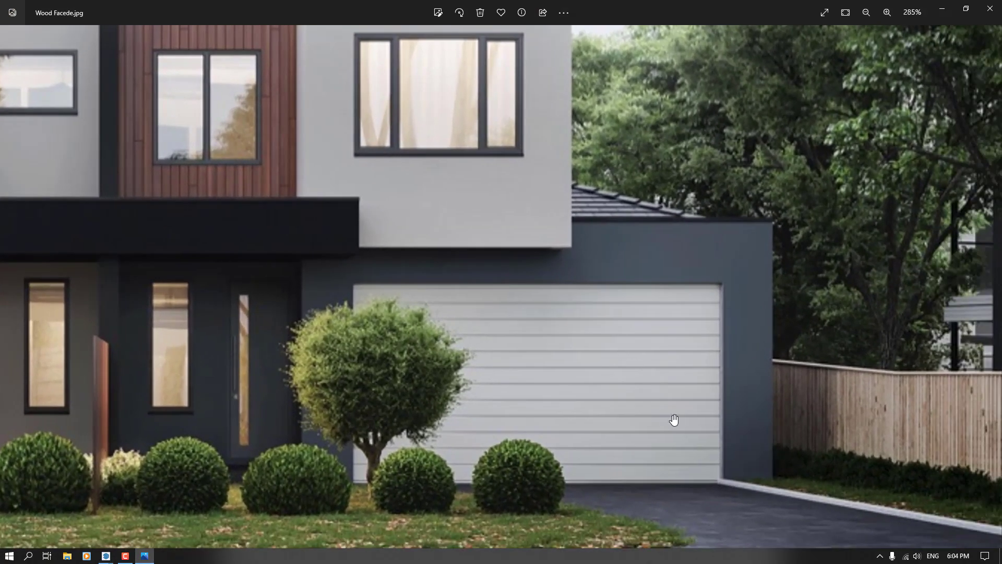
scroll(672, 415, "down", 5)
left_click(943, 9)
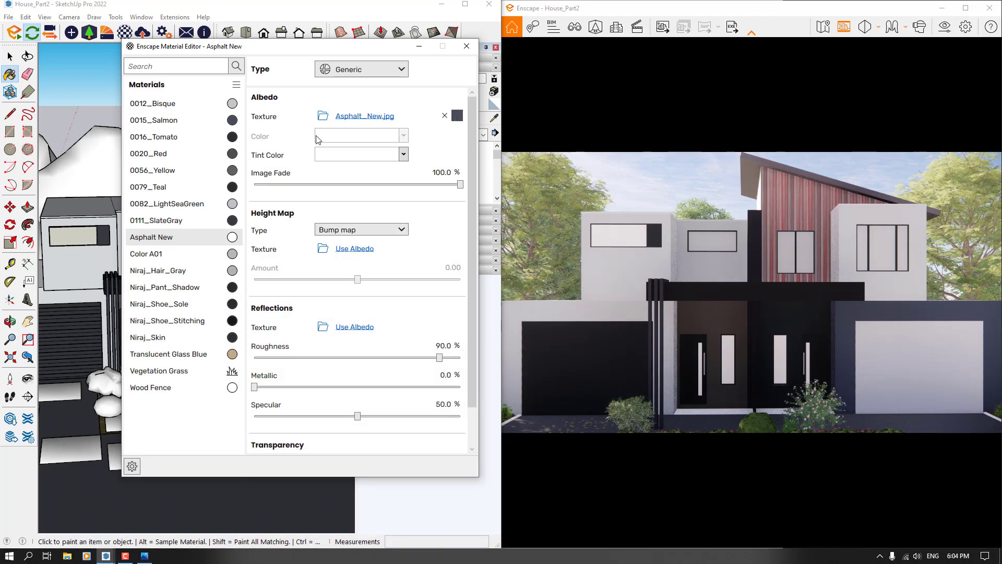
Change the Asphalt New material's type to Foliage and set its roughness to 56% and specular to 61%
left_click(345, 69)
left_click(346, 139)
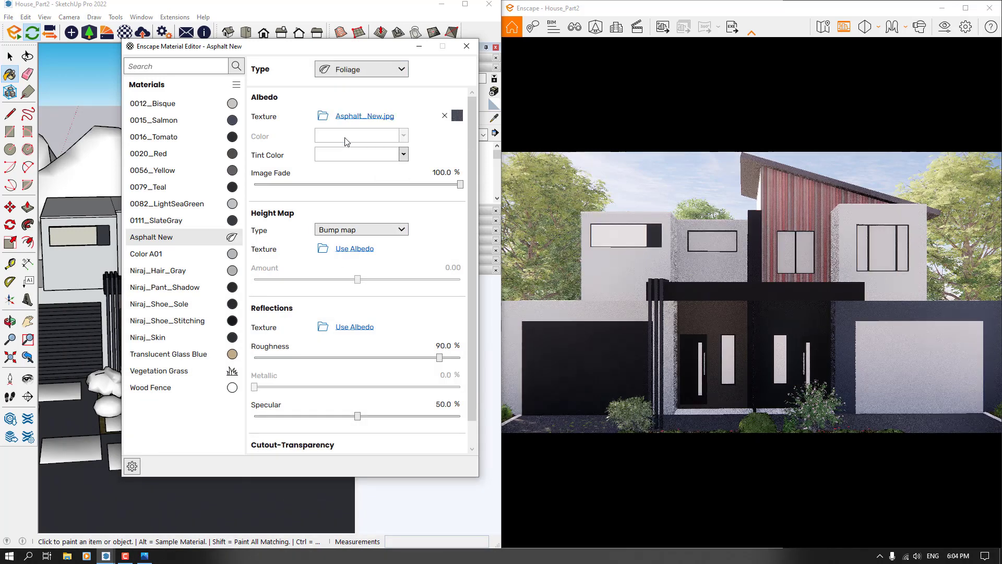
left_click(447, 352)
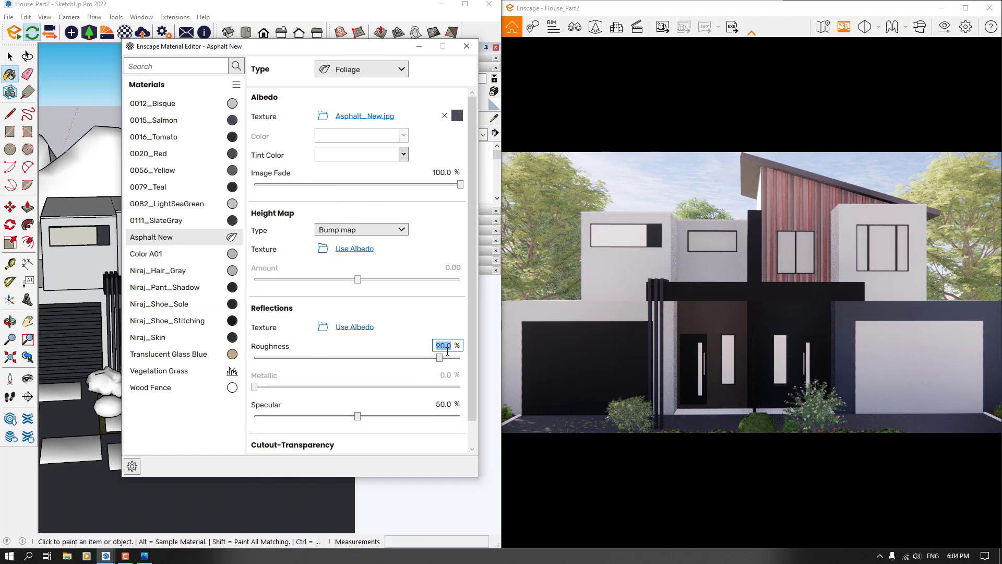
type("34")
key("Return")
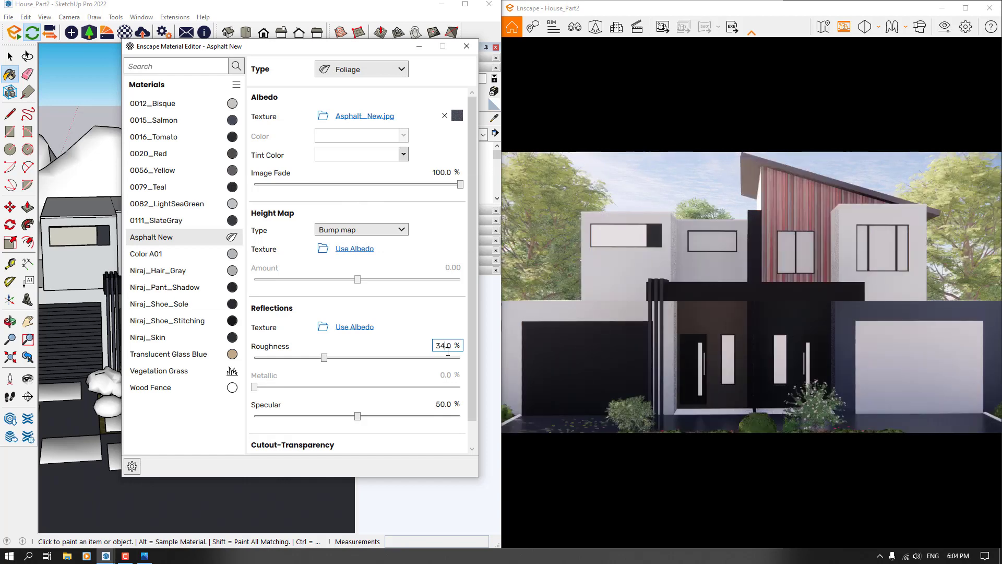
double_click(456, 349)
type("56")
key("Return")
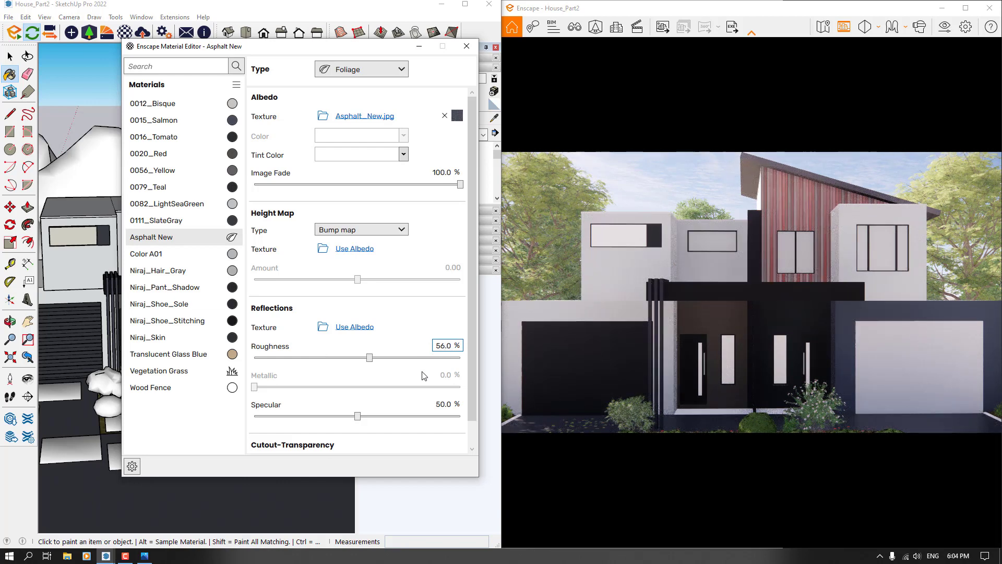
double_click(446, 404)
type("61")
key("Return")
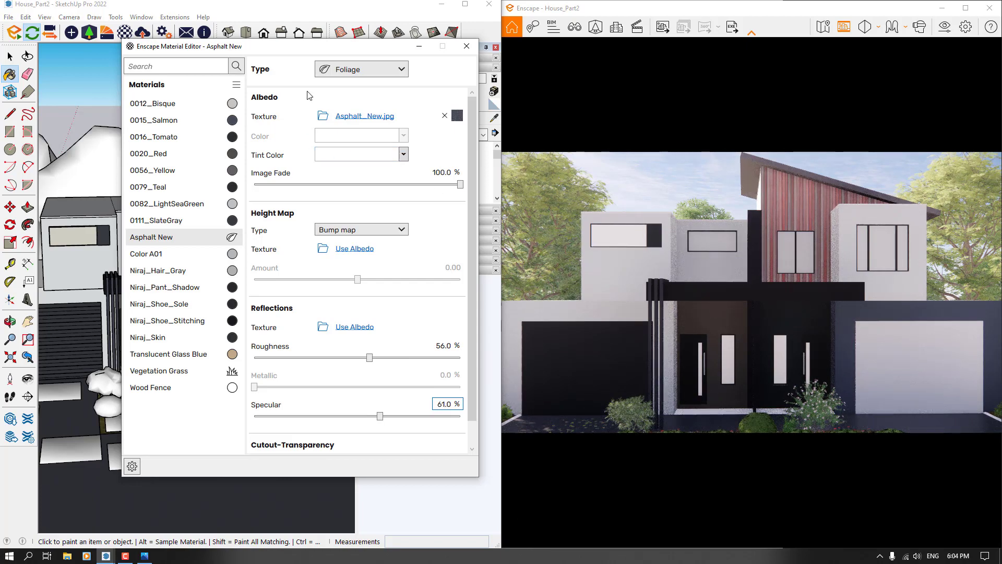
Examine the facade finishes in the reference image Wood Facede.jpg, then return to the SketchUp and Enscape windows
left_click(144, 555)
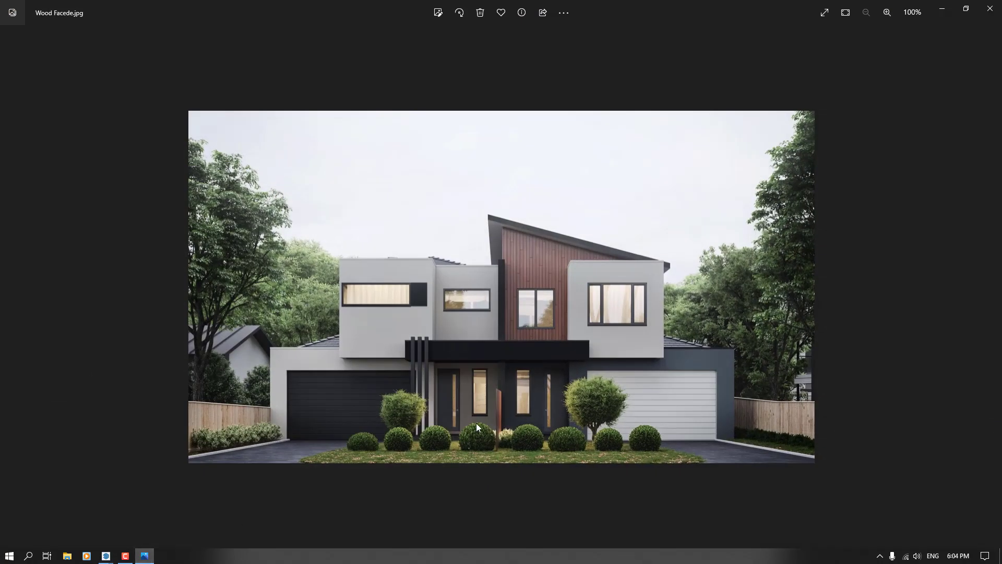
scroll(476, 423, "up", 5, "ctrl")
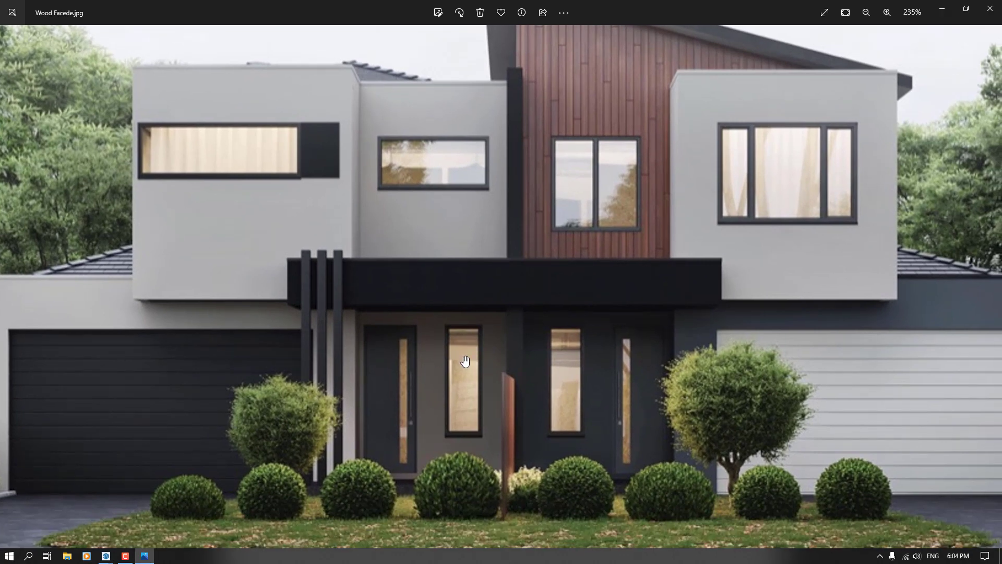
scroll(467, 361, "down", 5, "ctrl")
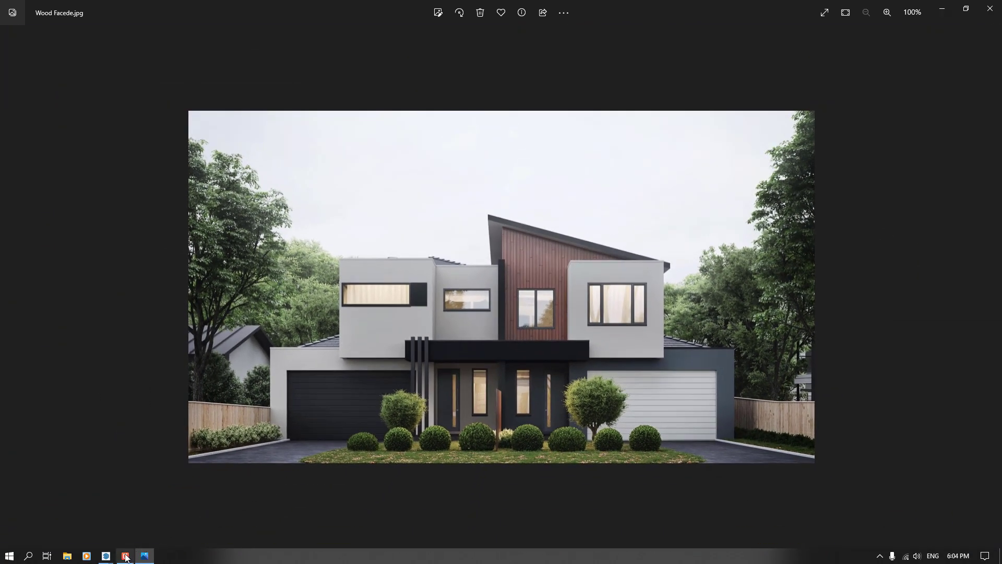
mouse_move(125, 556)
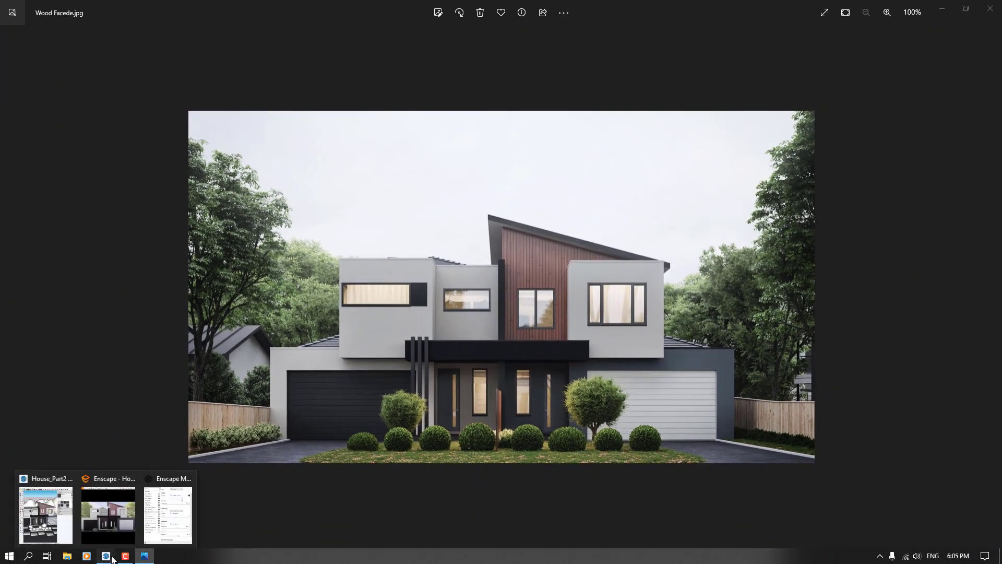
left_click(76, 504)
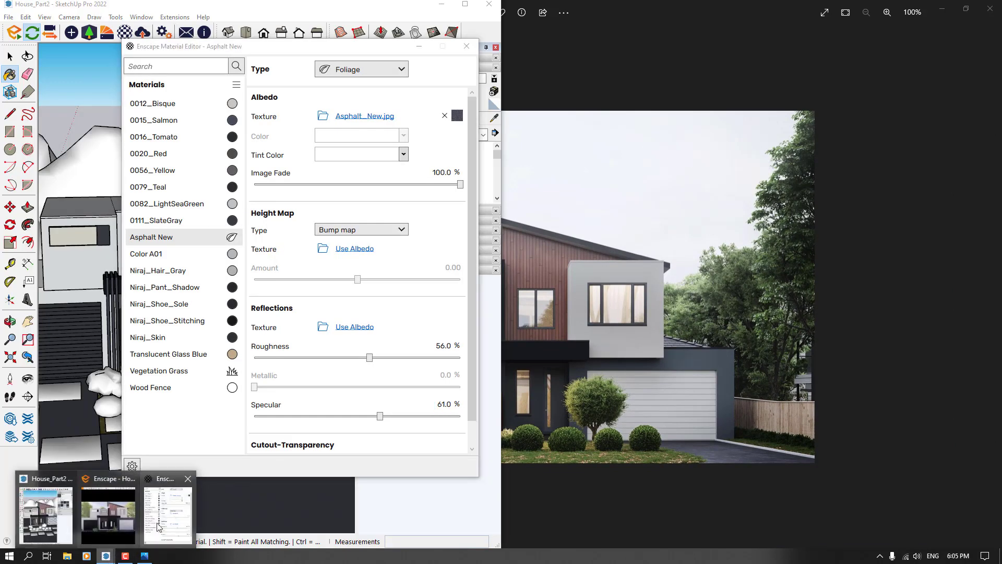
left_click(107, 504)
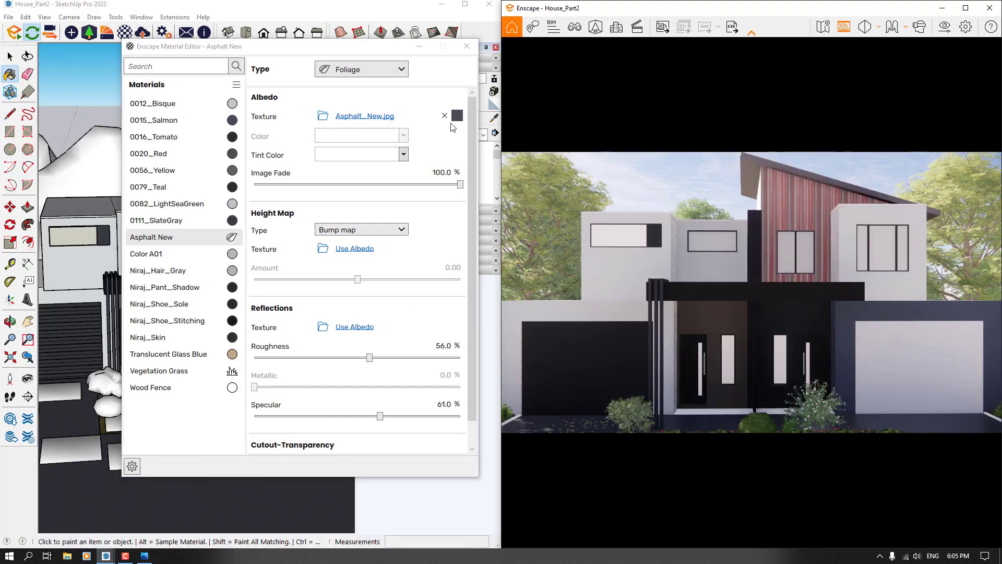
Sample the 0111_SlateGray material from the vertical entrance posts and set its roughness to 26% and specular to 60%
left_click(494, 118)
left_click_drag(242, 51, 439, 80)
scroll(123, 302, "up", 5)
scroll(123, 301, "up", 4)
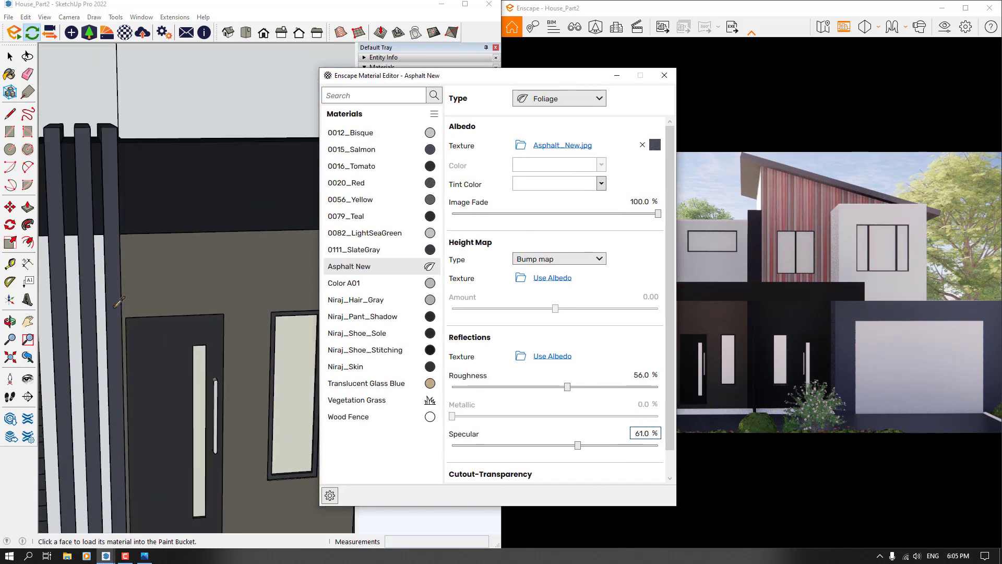
left_click(119, 302)
left_click(643, 375)
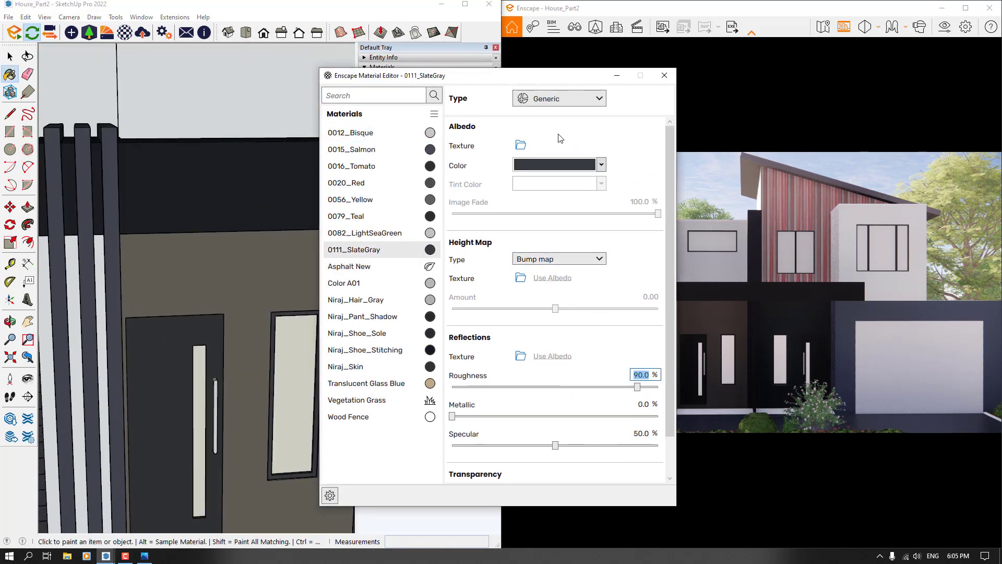
left_click_drag(528, 74, 333, 61)
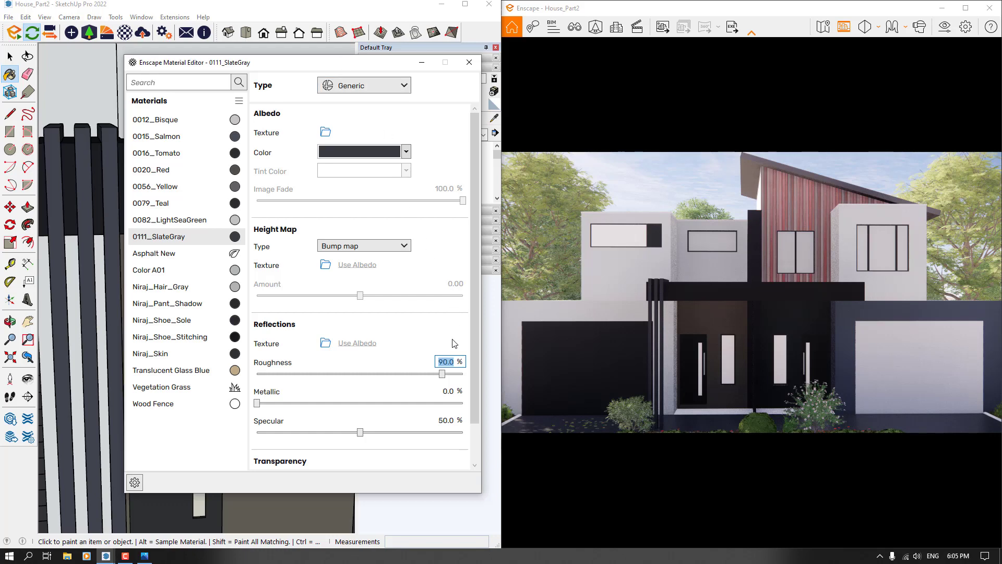
type("26")
key("Return")
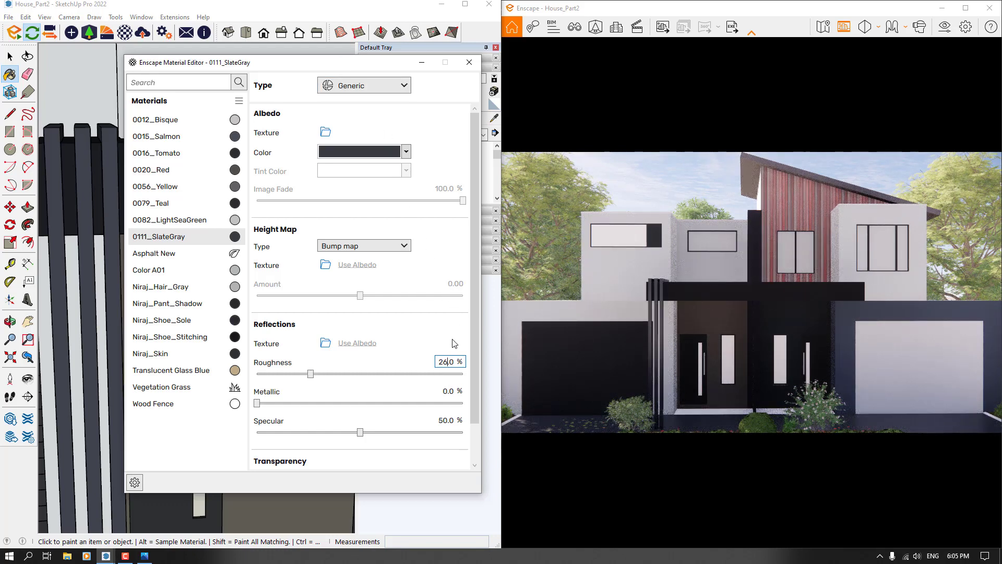
left_click(445, 420)
type("60")
key("Return")
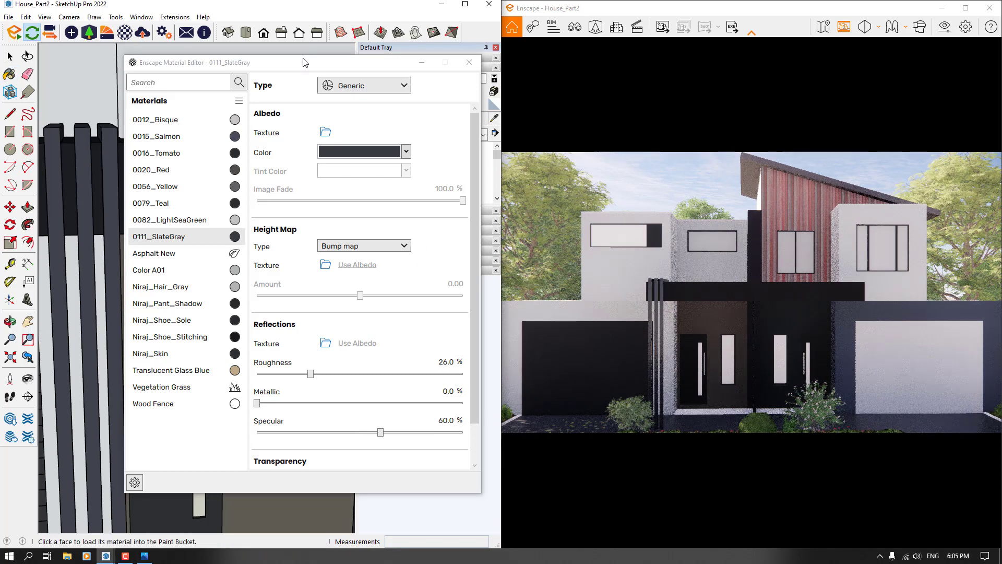
Sample the dark material of the entrance canopy and set its roughness to 28% and specular to 57%
mouse_move(336, 63)
left_mouse_down()
mouse_move(571, 94)
mouse_move(658, 94)
left_mouse_up()
left_click(309, 152)
left_click_drag(517, 99, 117, 72)
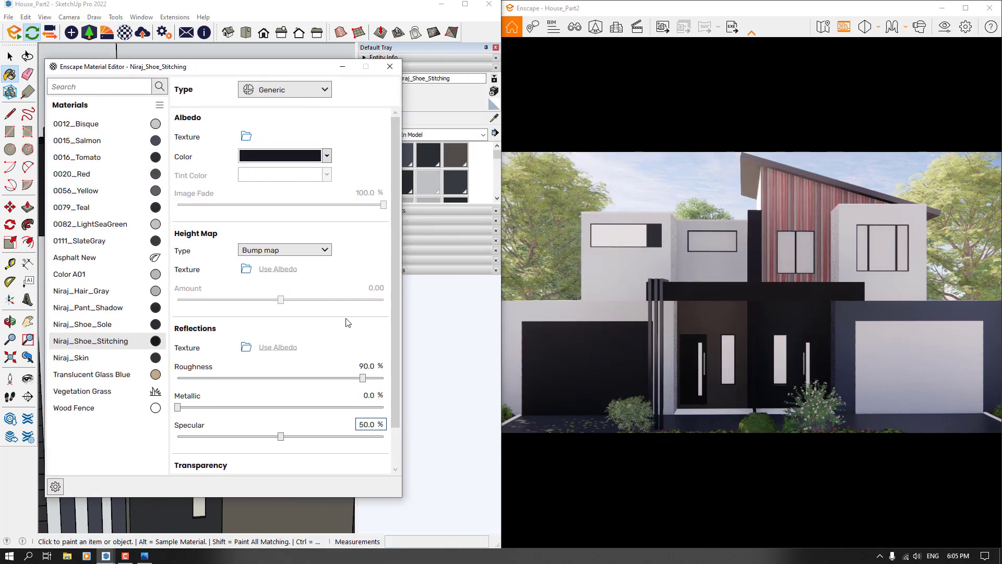
left_click(371, 365)
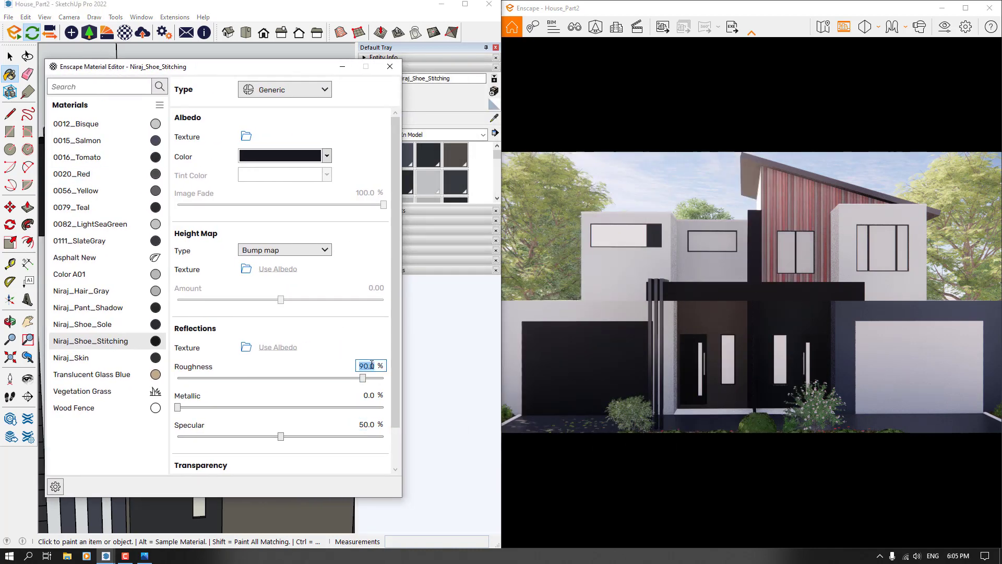
type("10")
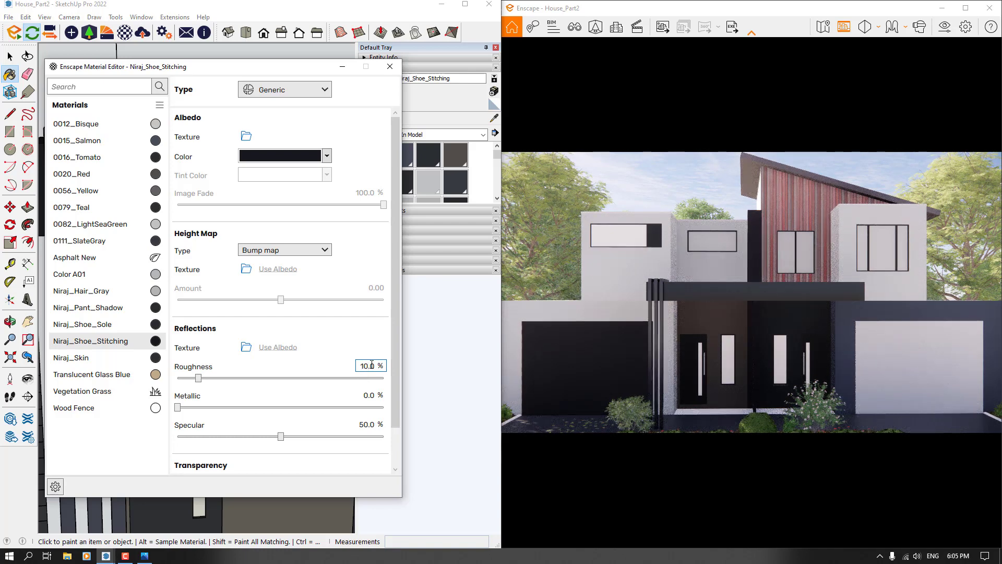
left_click_drag(384, 364, 322, 365)
type("28")
left_click(366, 425)
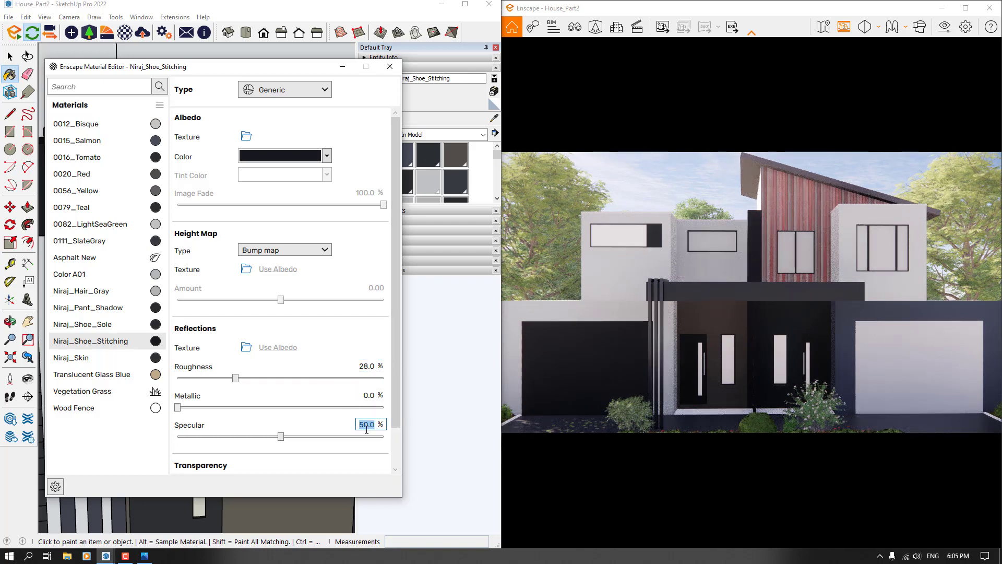
type("5")
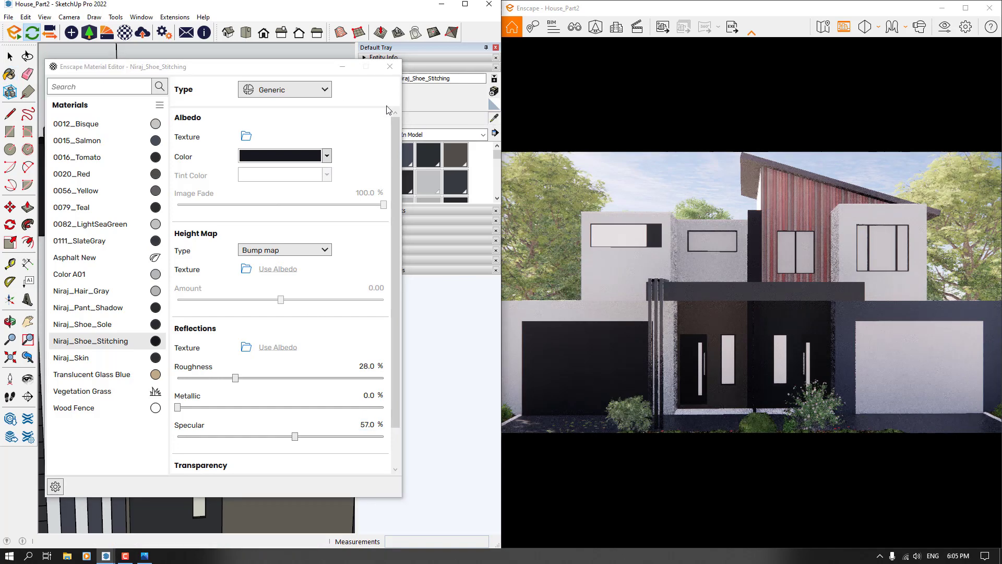
Sample the brown entrance wall's 0020_Red material and set its roughness to 39%, metallic to 1% and specular to 66%
left_click_drag(287, 67, 616, 112)
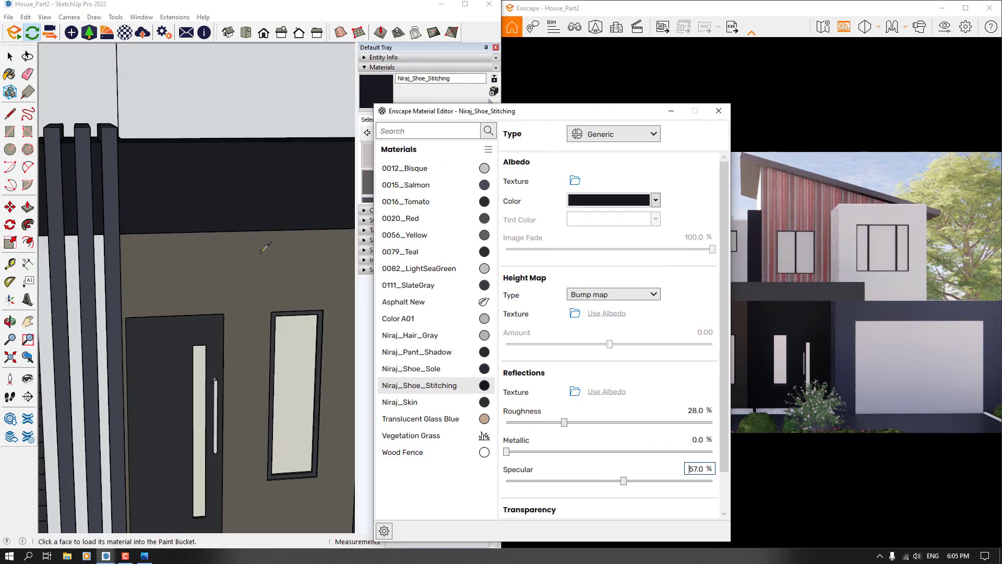
left_click(248, 263, "alt")
left_click_drag(484, 112, 179, 55)
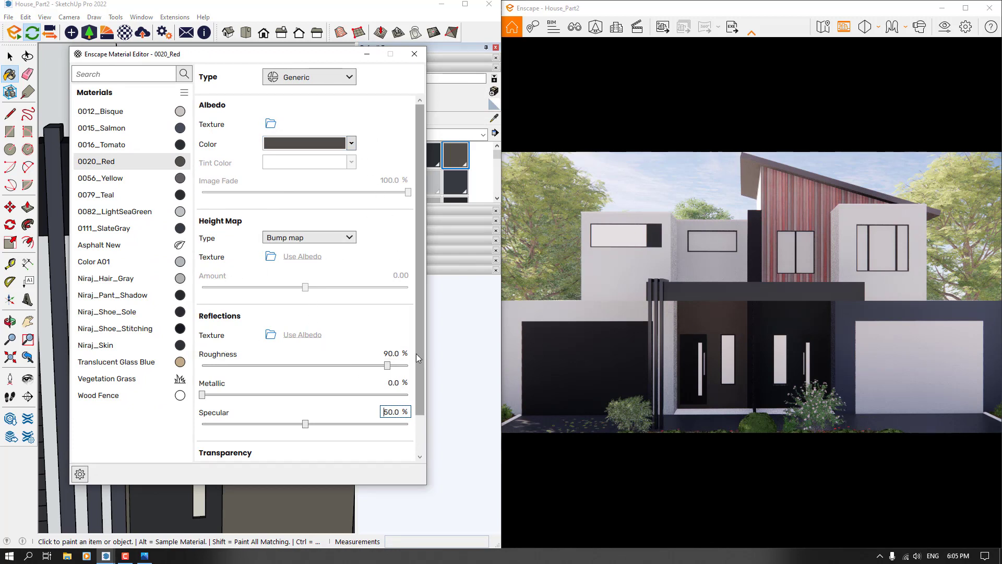
double_click(395, 353)
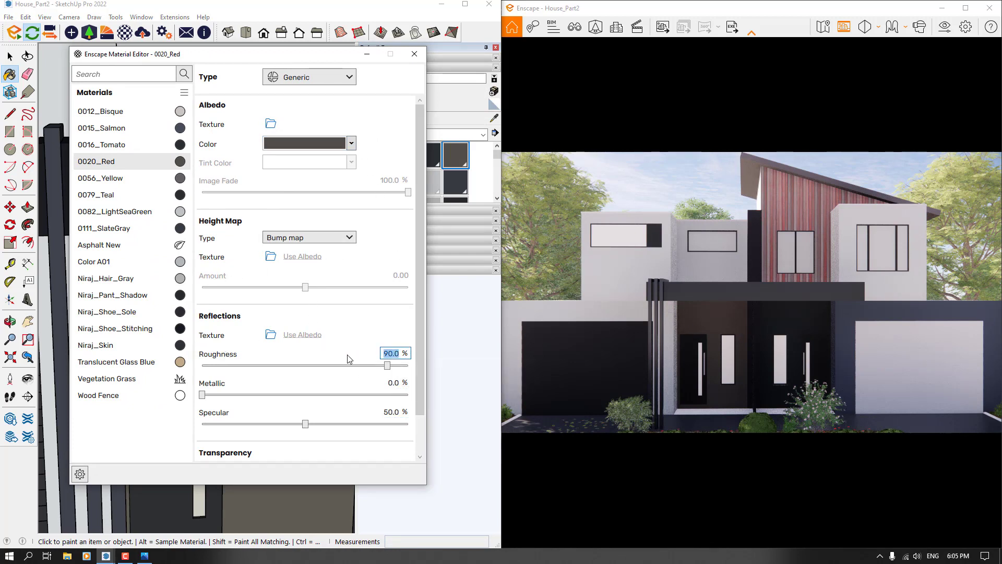
type("39")
key("Return")
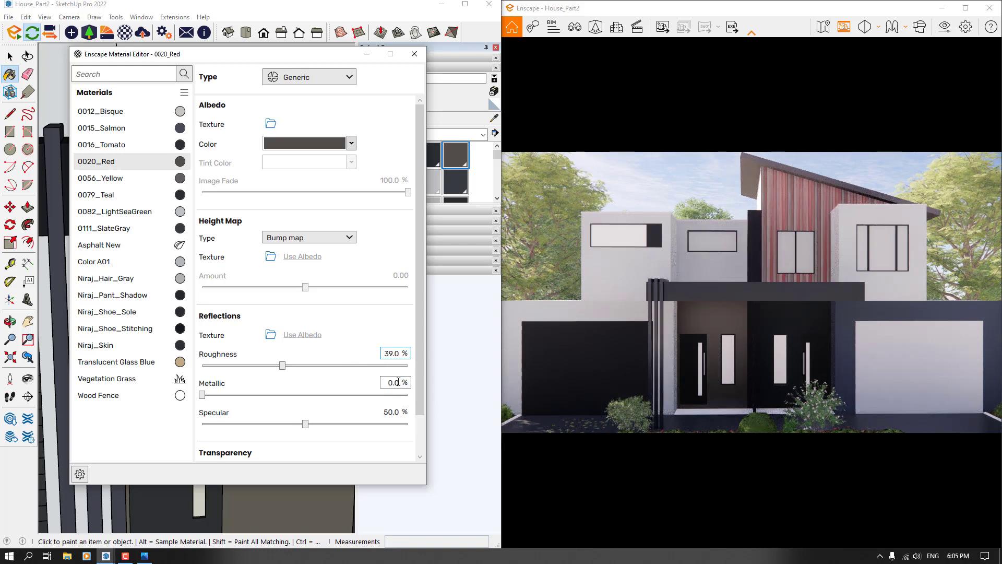
double_click(396, 382)
type("1")
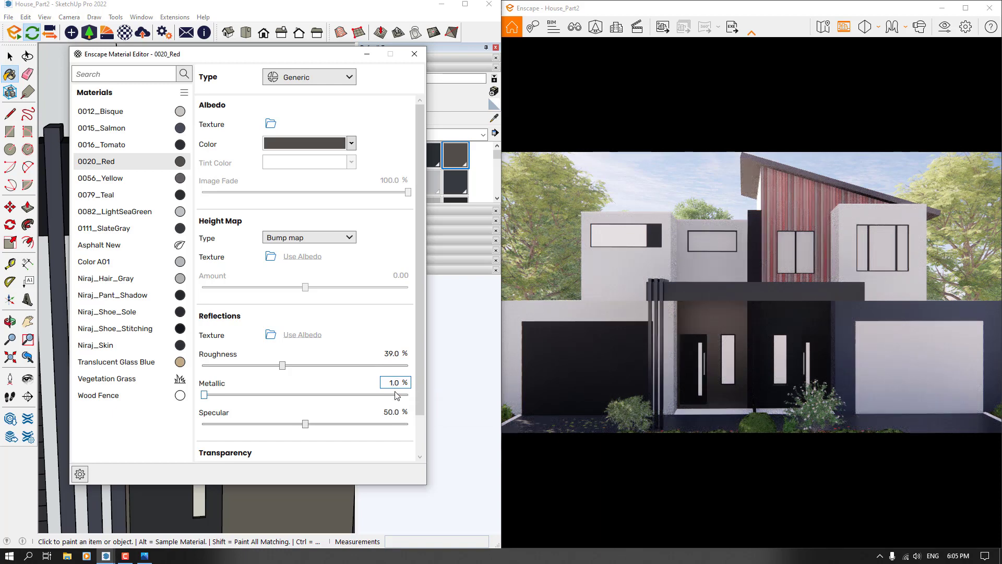
double_click(390, 411)
type("66")
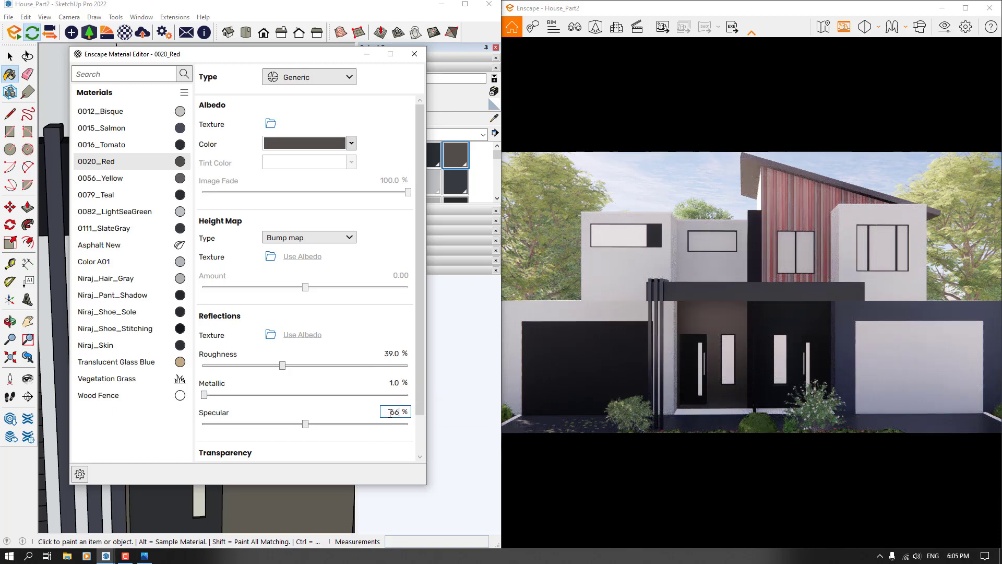
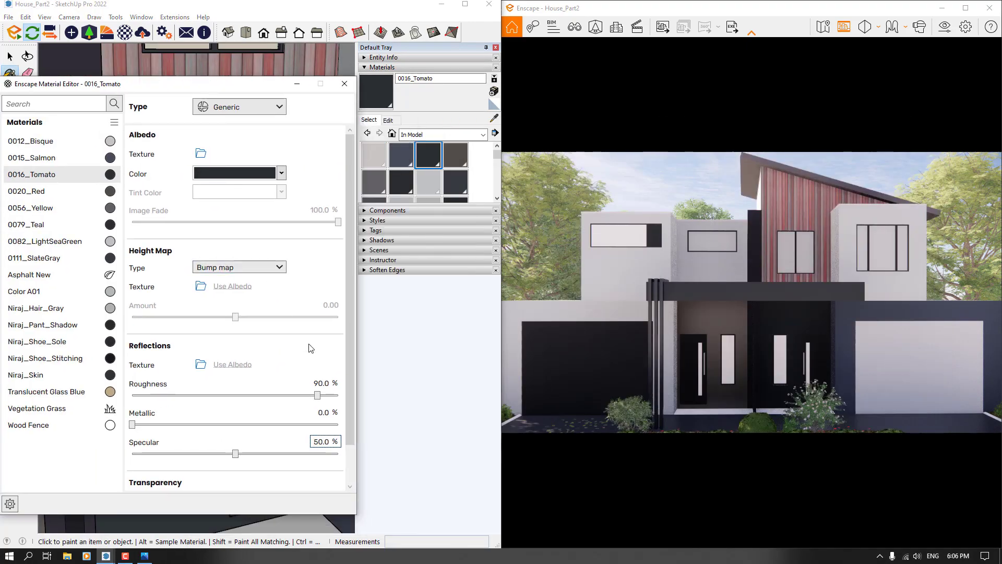
Set the 0016_Tomato material of the dark entrance wall to 39% roughness, 1% metallic and 66% specular
double_click(320, 384)
type("39")
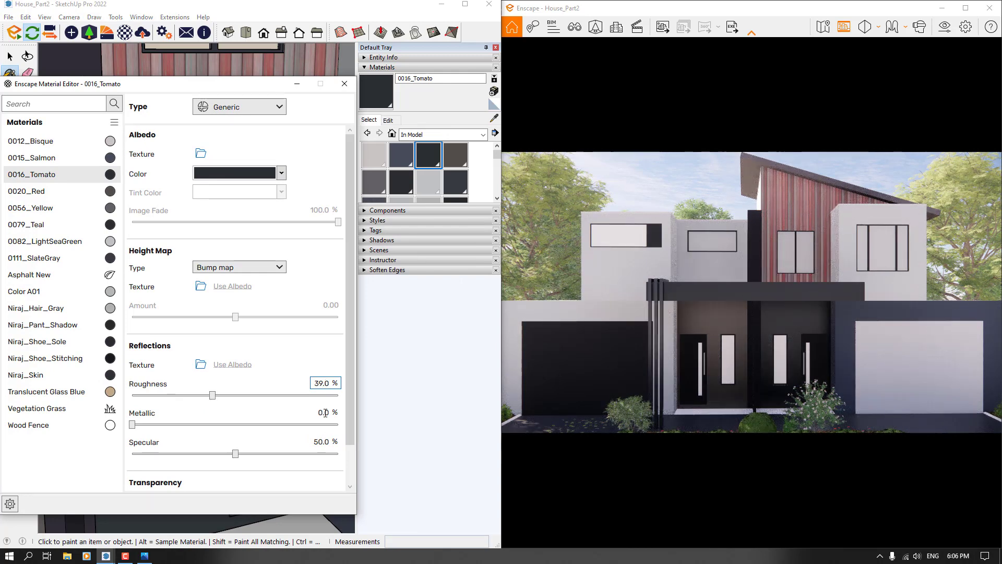
double_click(324, 412)
type("1")
double_click(321, 441)
type("66")
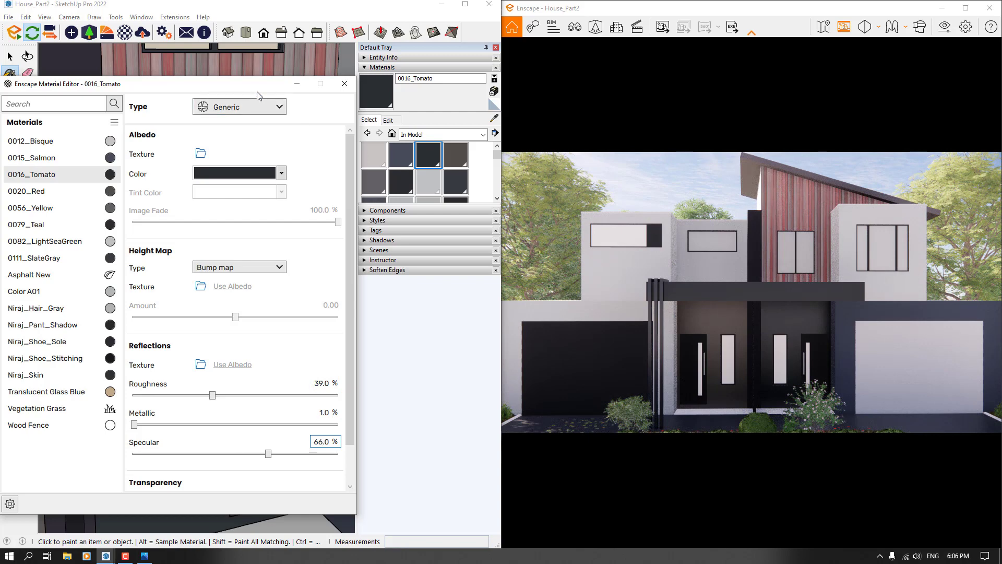
Sample the dark vertical fin beside the wood cladding into the Material Editor and check the reference image Wood Facede.jpg
left_click_drag(257, 93, 628, 165)
scroll(211, 287, "down", 6)
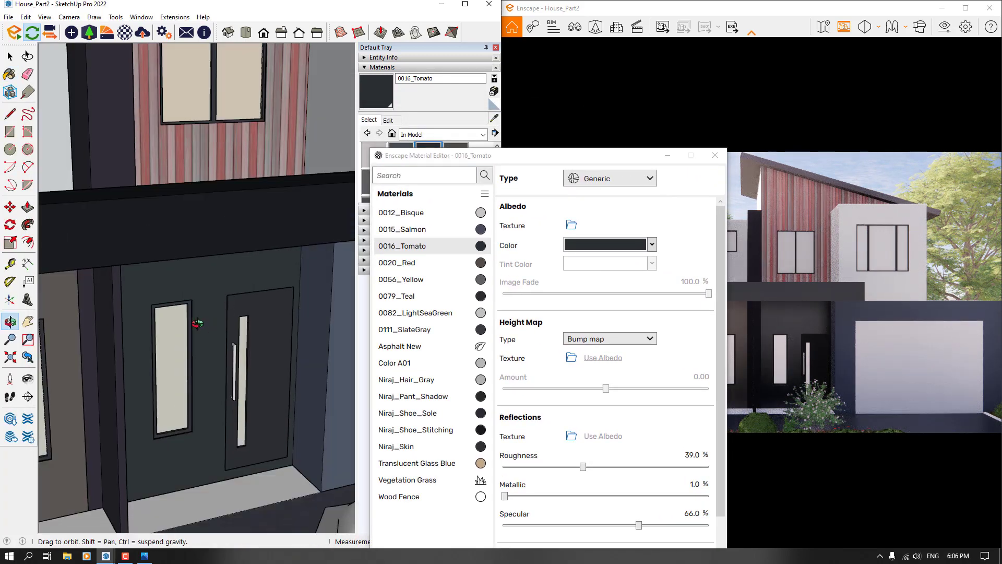
left_click(202, 168)
left_click_drag(455, 155, 186, 94)
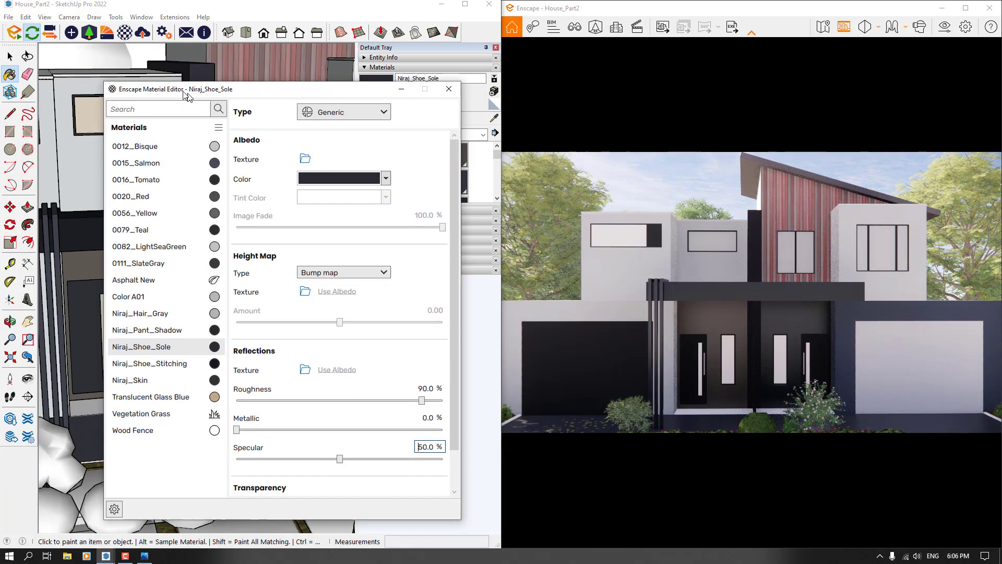
left_click(144, 556)
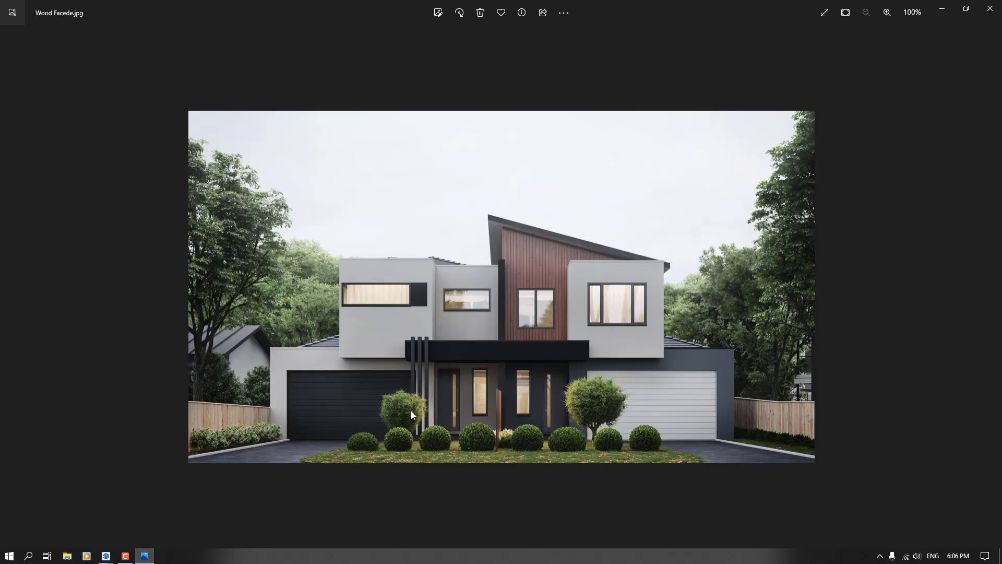
scroll(485, 329, "up", 5)
scroll(719, 230, "down", 5)
left_click(941, 11)
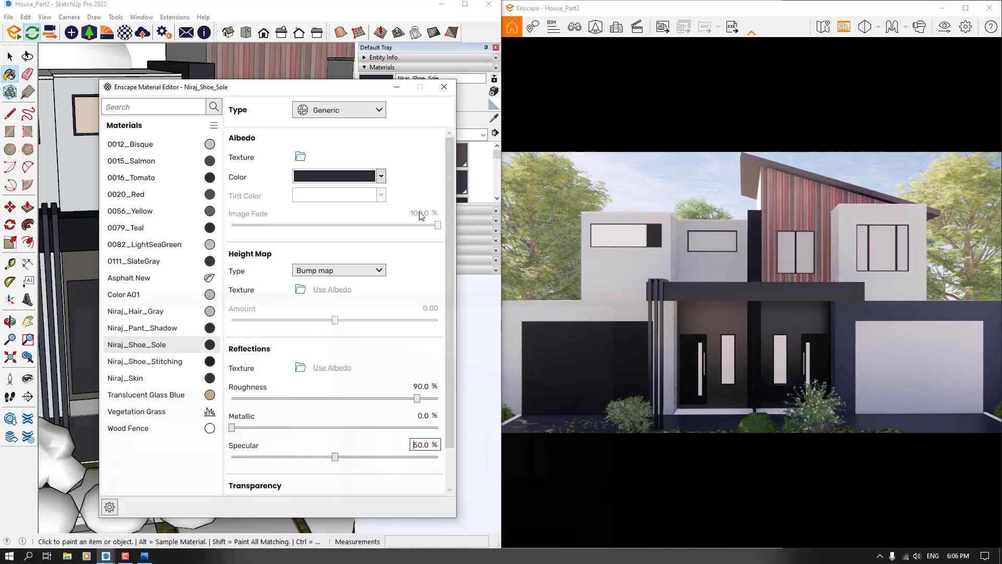
Set the dark fin material's roughness to 50% and metallic to 1%, then open its specular value for editing
left_click_drag(294, 95, 207, 76)
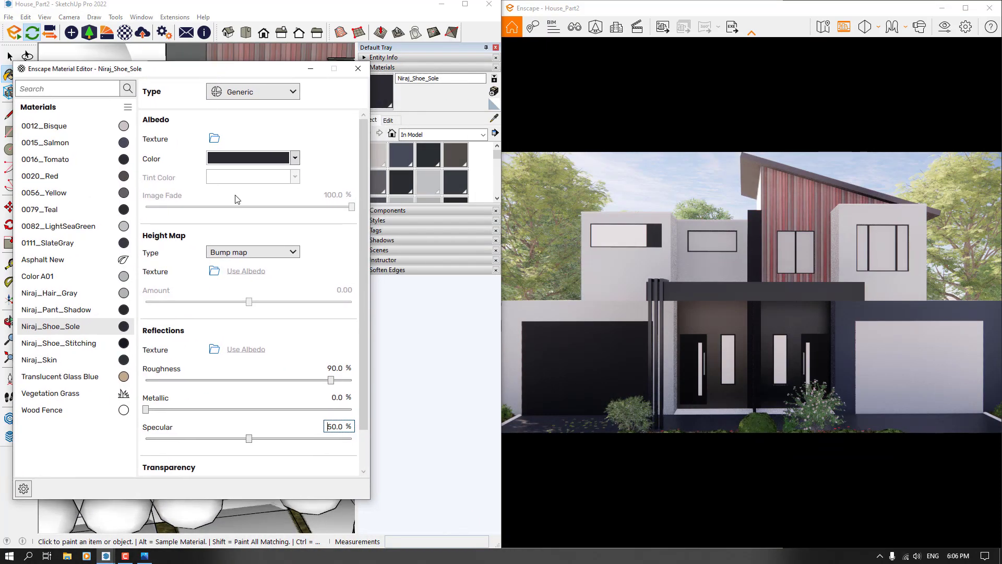
left_click(331, 369)
type("50")
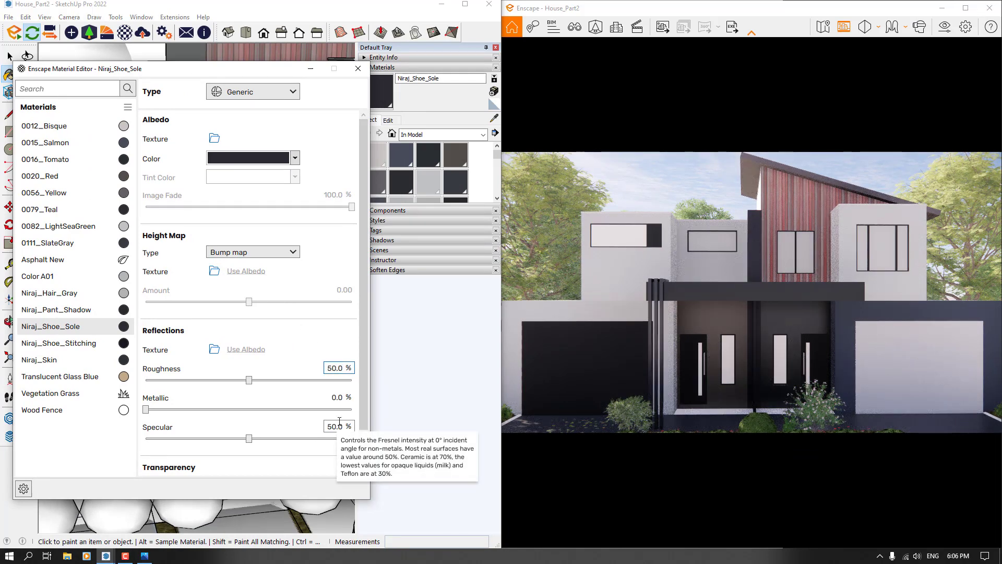
left_click(328, 398)
type("1")
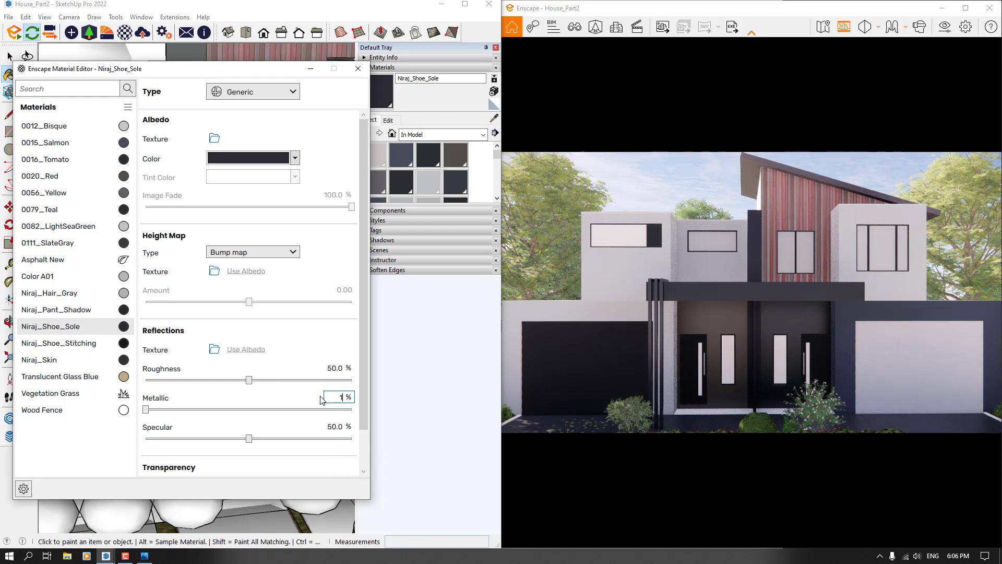
left_click(339, 426)
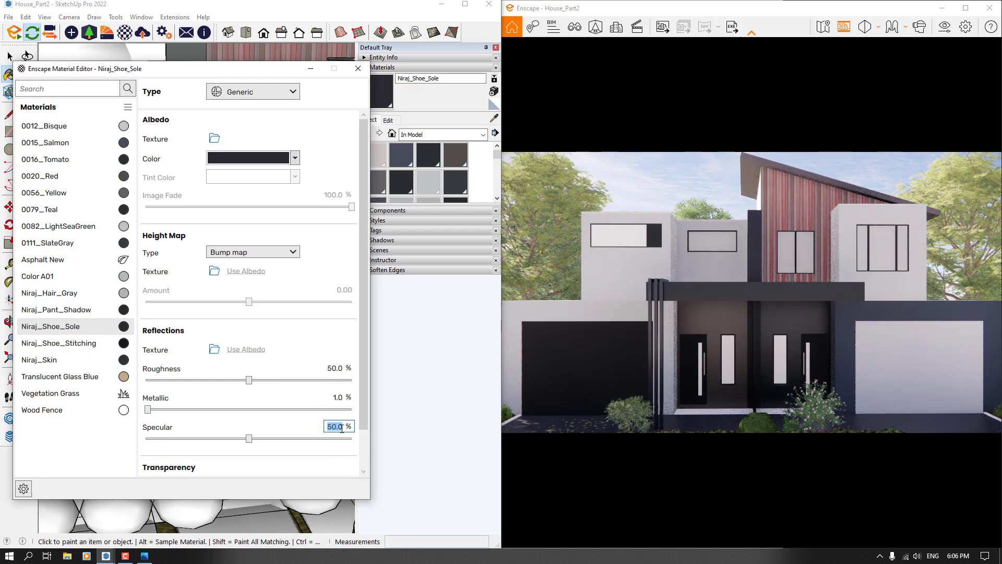
Set the specular value of the Niraj_Shoe_Sole material to 79%
type("79")
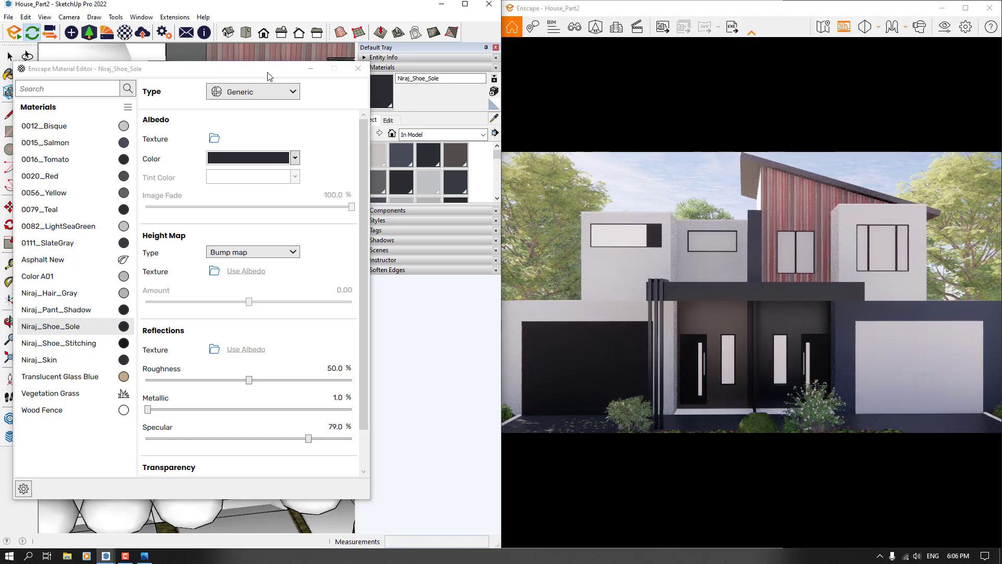
Sample the dark entrance door's Niraj_Pant_Shadow material and set its roughness to 19%
left_click_drag(271, 75, 655, 79)
scroll(263, 282, "up", 5)
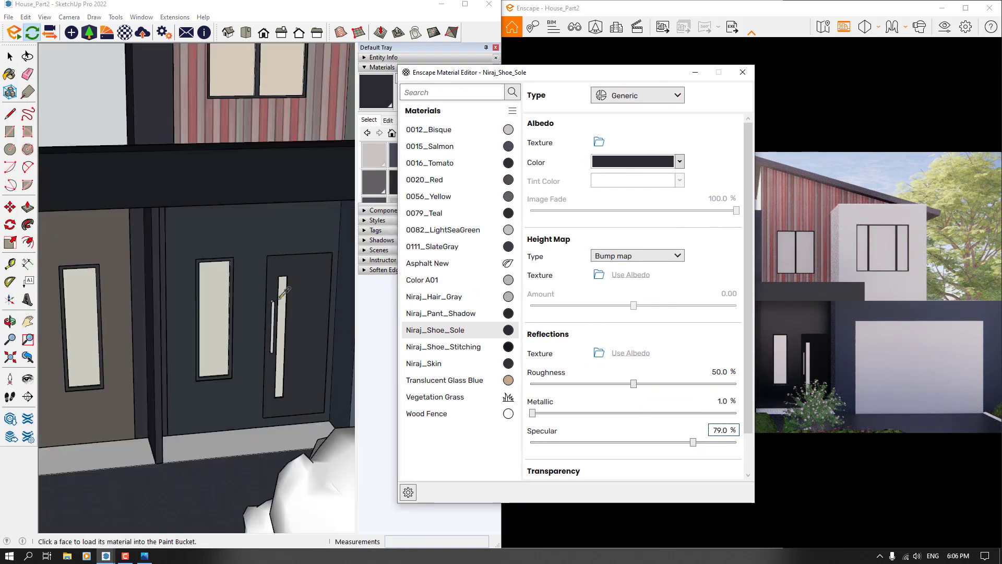
left_click(316, 291)
left_click_drag(514, 76, 198, 61)
left_click(403, 356)
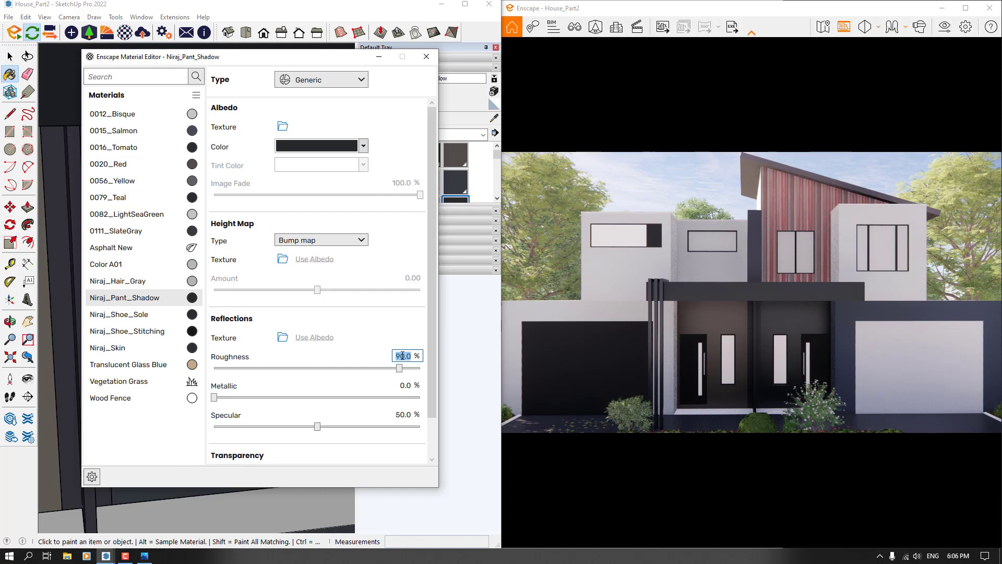
type("9")
key("Return")
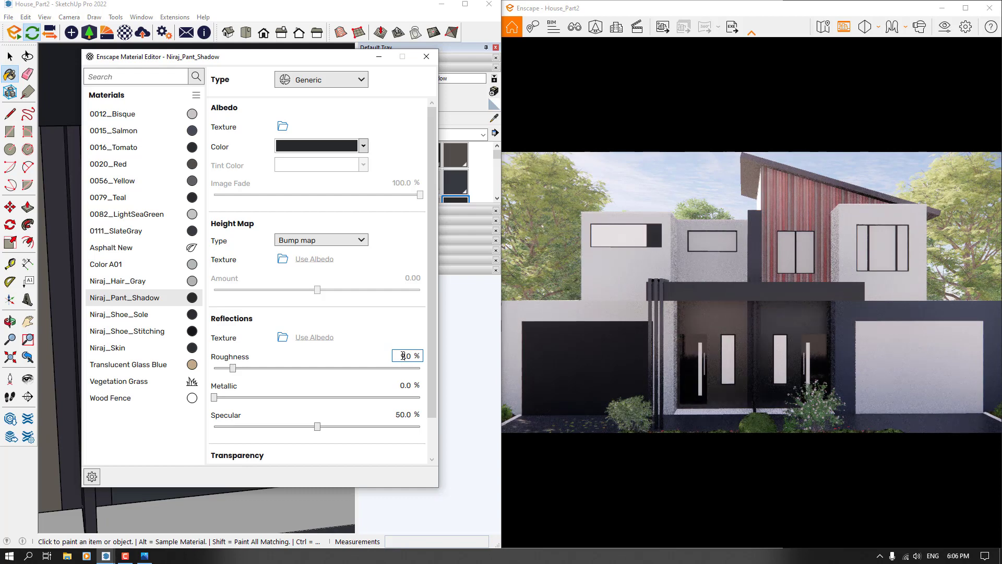
double_click(411, 357)
type("19")
key("Return")
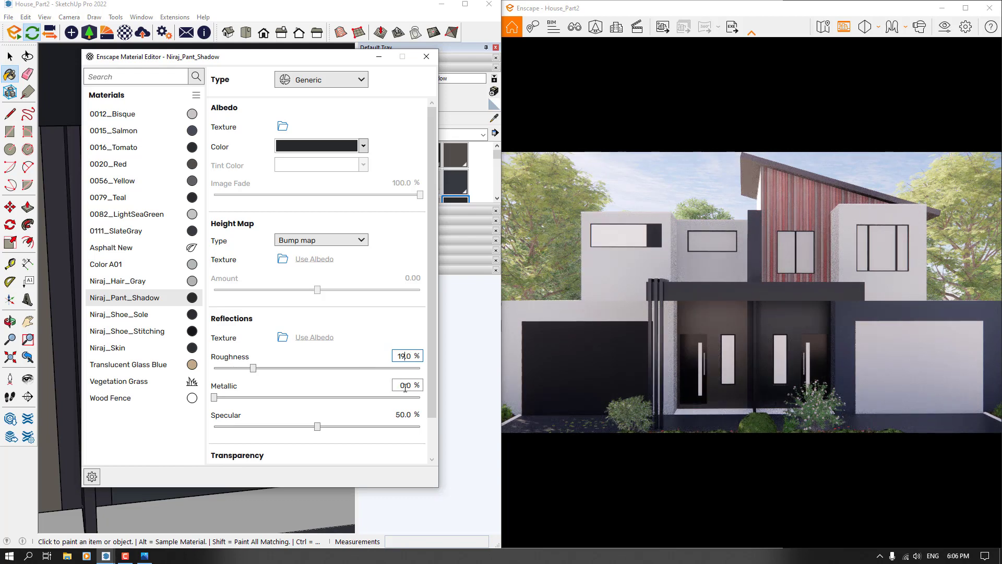
Set the specular value of the Niraj_Pant_Shadow material to 41%
double_click(405, 415)
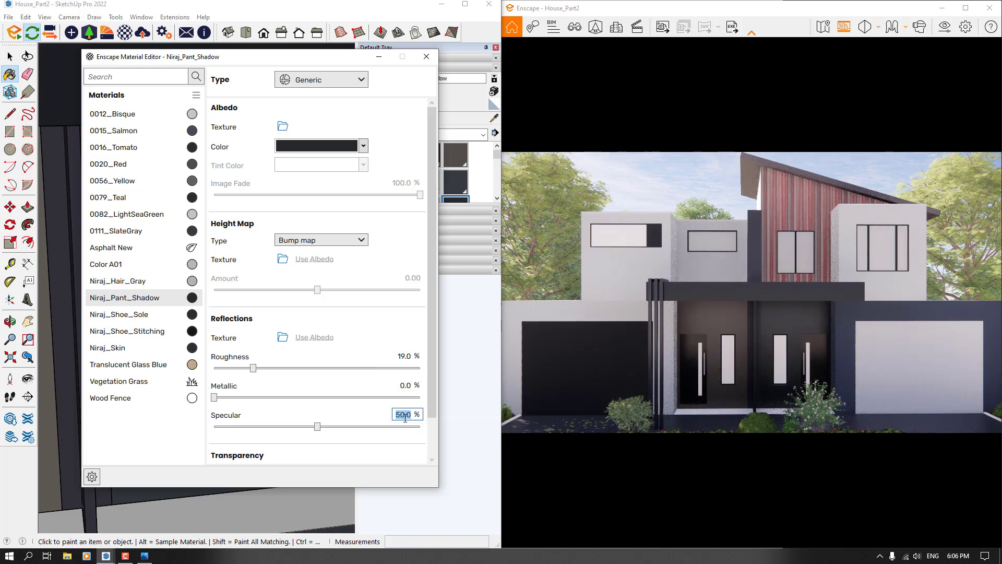
type("41")
key("Return")
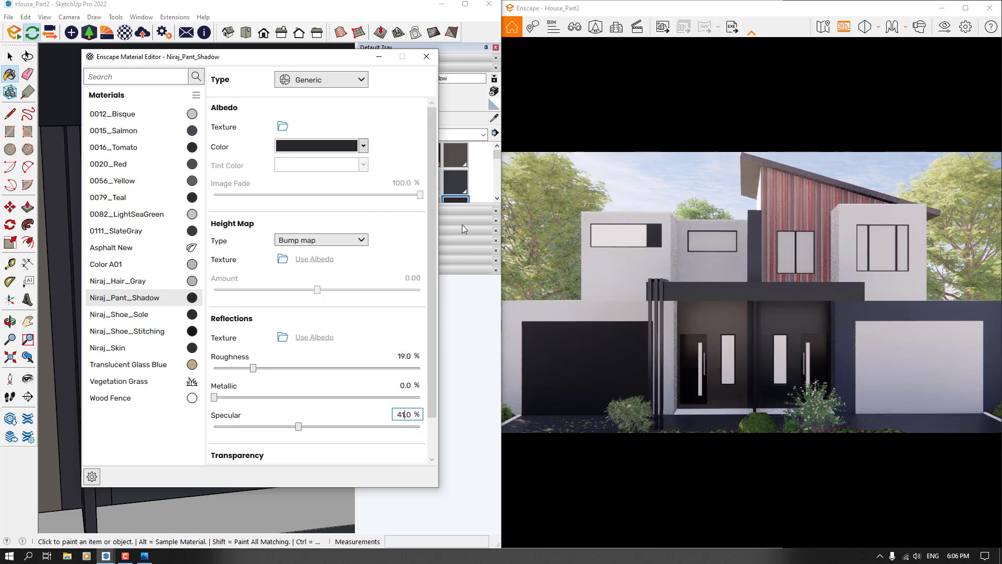
Sample the window's Translucent Glass Blue material and set its opacity to 80%, leaving Frosted Glass off
mouse_move(235, 56)
left_mouse_down()
mouse_move(661, 75)
mouse_move(241, 45)
mouse_move(193, 51)
left_mouse_up()
left_click(193, 267, "alt")
scroll(409, 147, "down", 3)
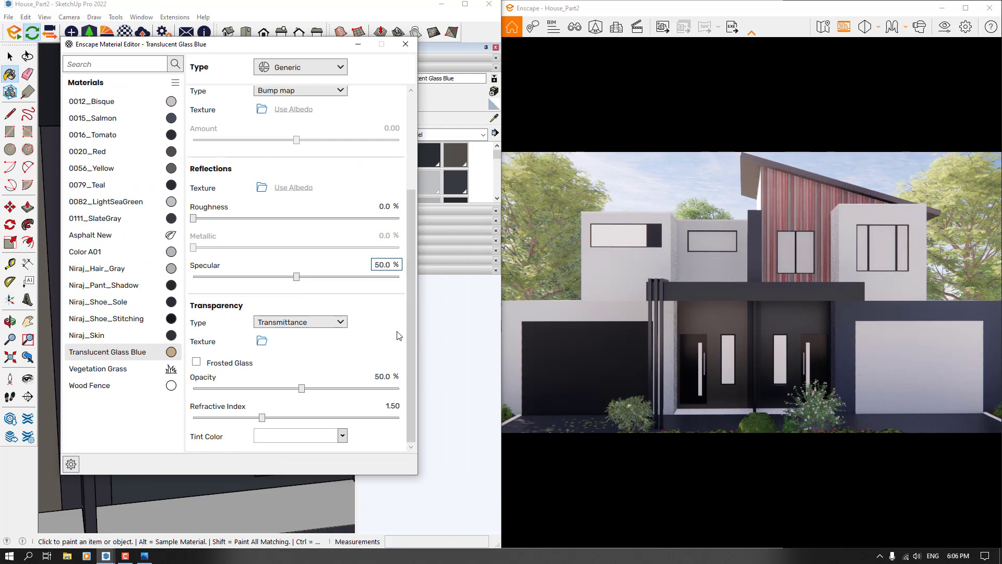
left_click(197, 365)
left_click(196, 364)
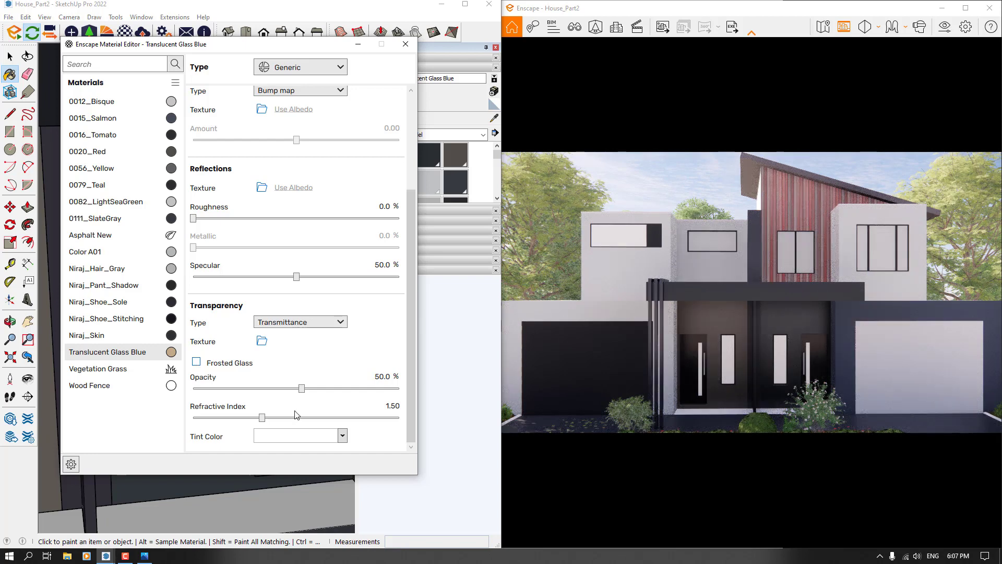
double_click(388, 377)
type("10")
key("Return")
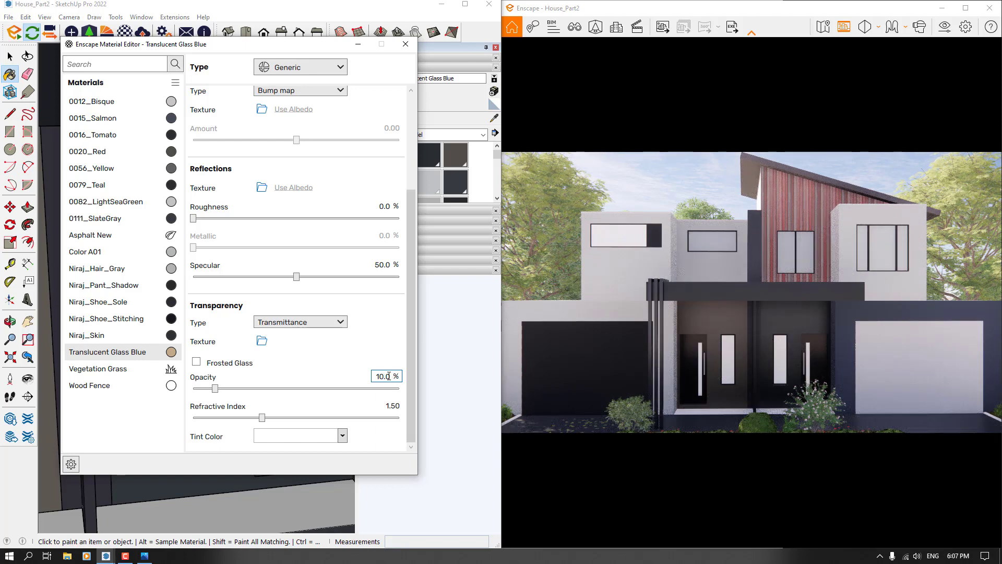
left_click_drag(389, 376, 352, 374)
type("80")
key("Return")
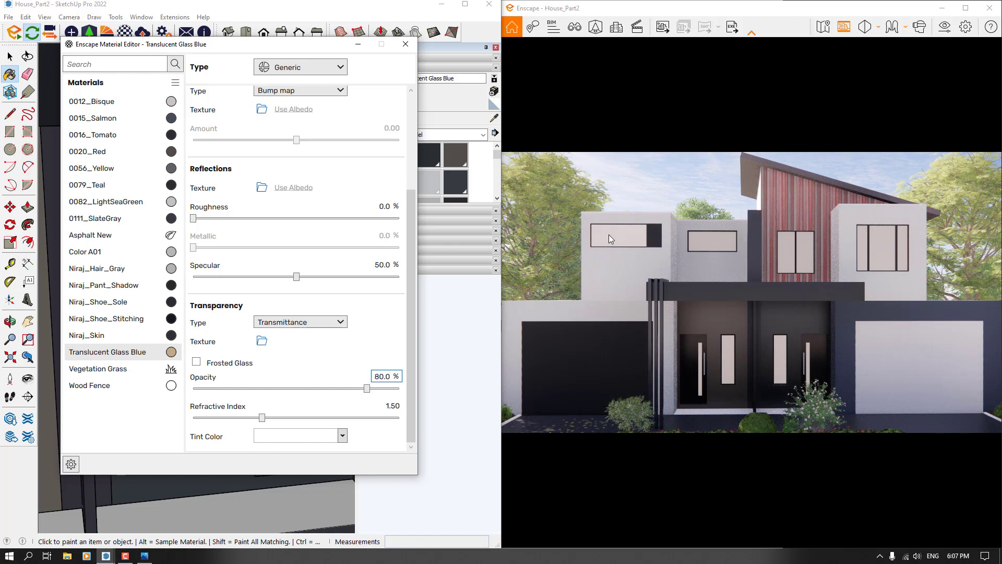
Give the Translucent Glass Blue material a light beige-orange transparency tint color
left_click(329, 436)
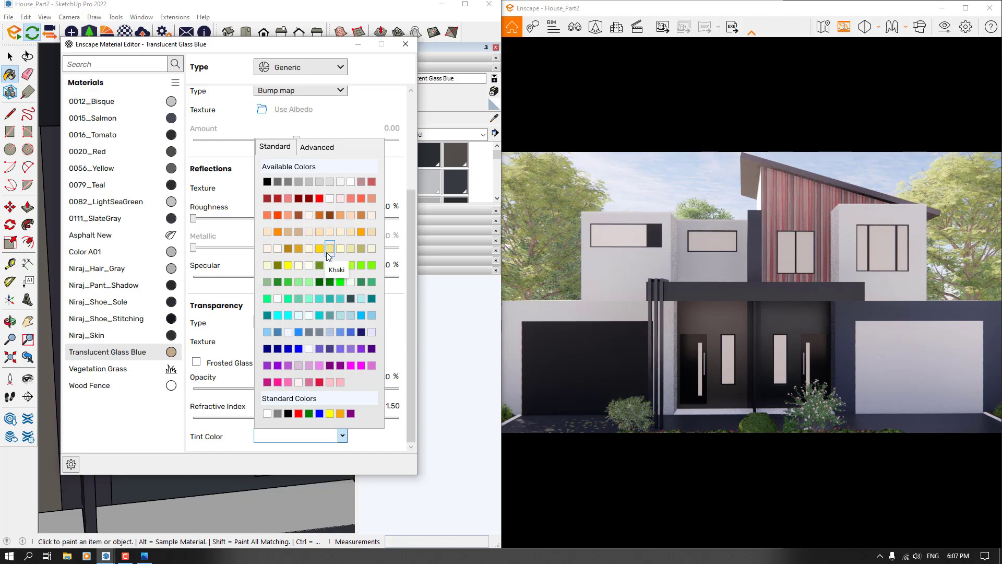
left_click(342, 252)
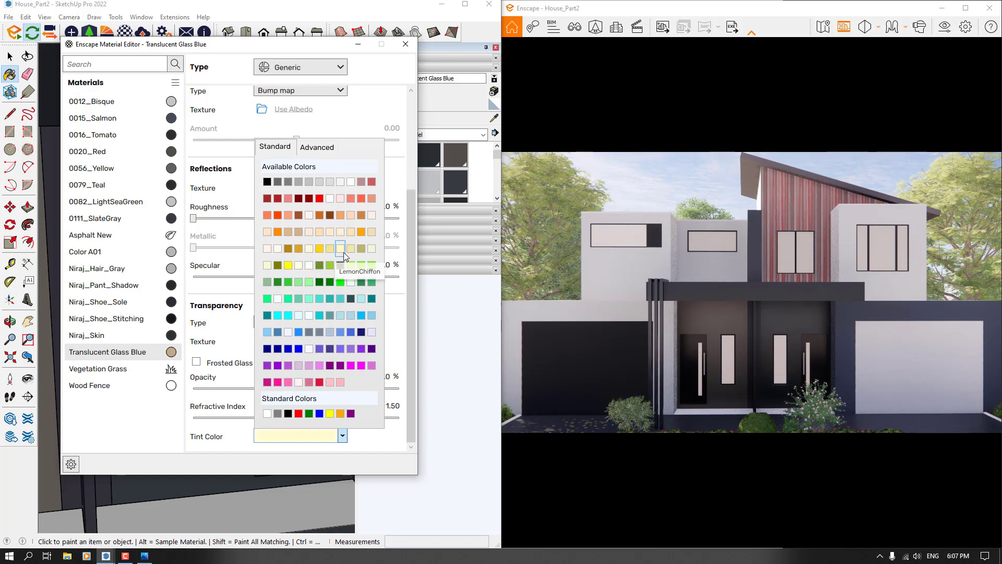
left_click(340, 249)
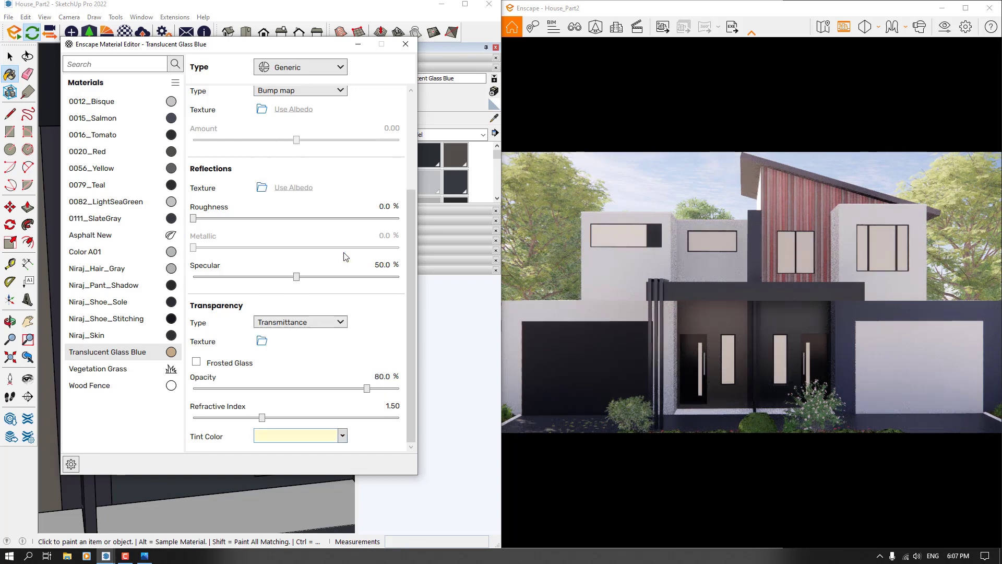
left_click(343, 435)
left_click(361, 233)
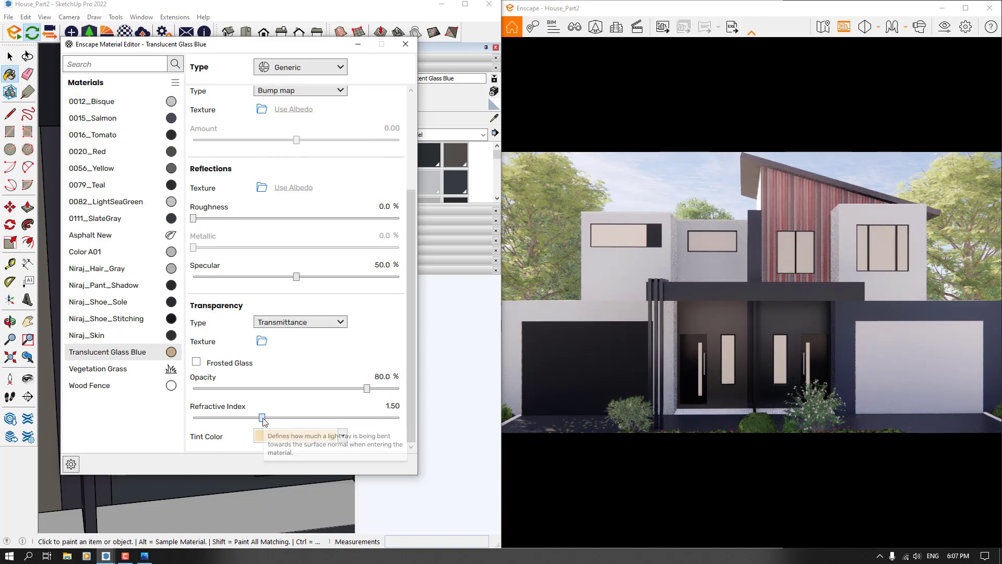
Set the refractive index of the Translucent Glass Blue material to 1.20
mouse_move(268, 420)
left_mouse_down()
mouse_move(342, 417)
mouse_move(233, 421)
mouse_move(249, 421)
left_mouse_up()
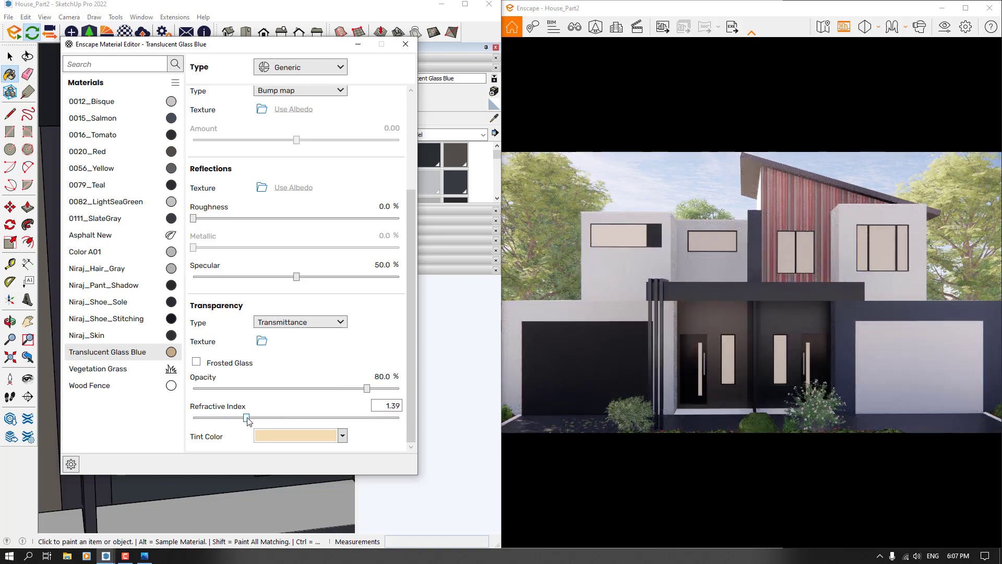
double_click(385, 411)
type("1.2")
key("Return")
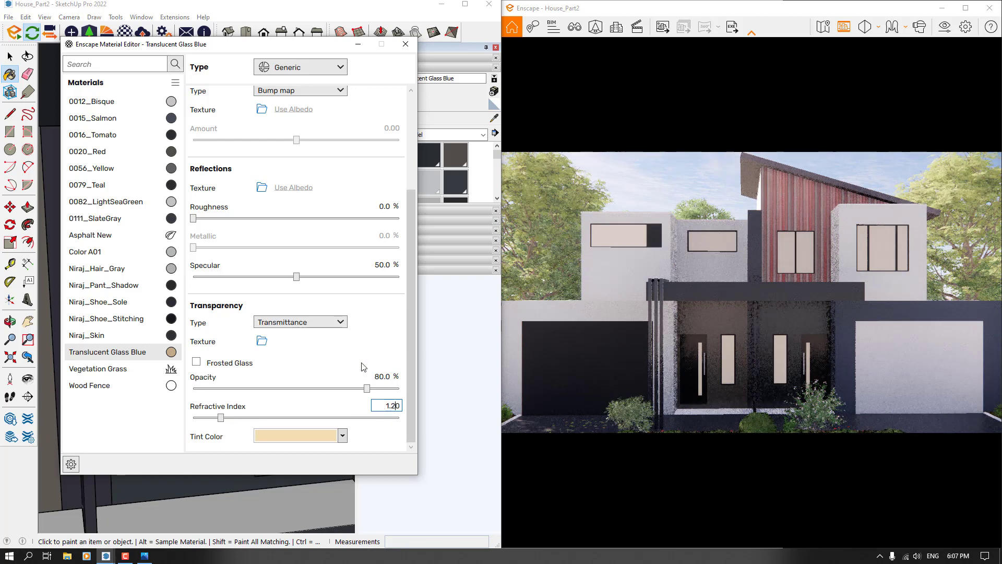
Set the glass material's specular to 29% and its roughness to 20%
double_click(376, 265)
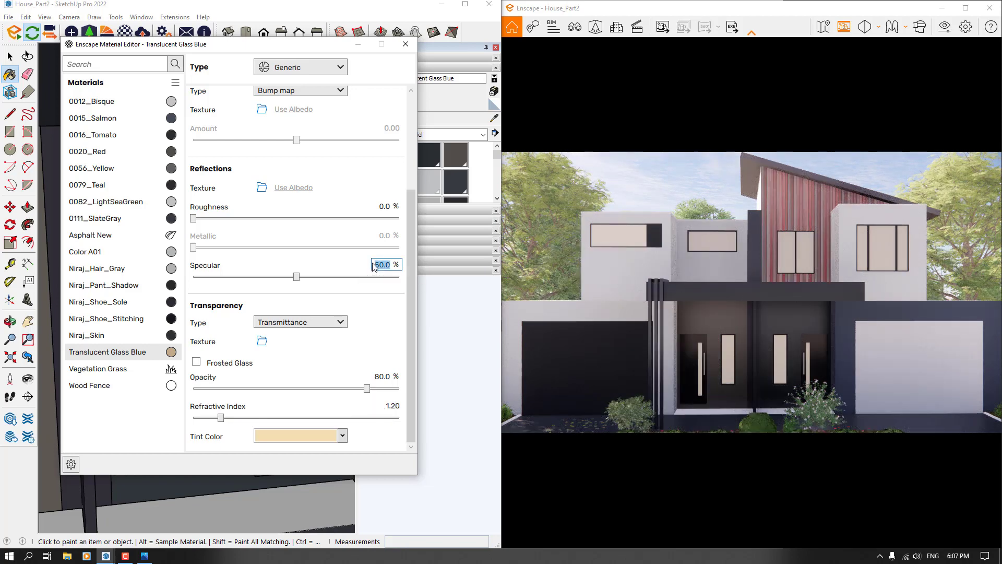
type("29")
key("Return")
double_click(385, 207)
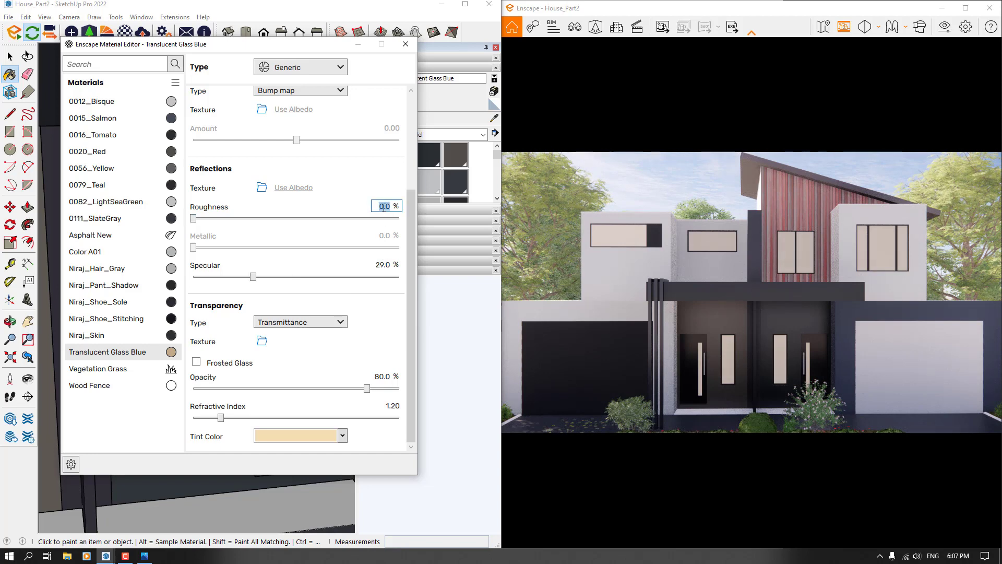
type("20")
key("Return")
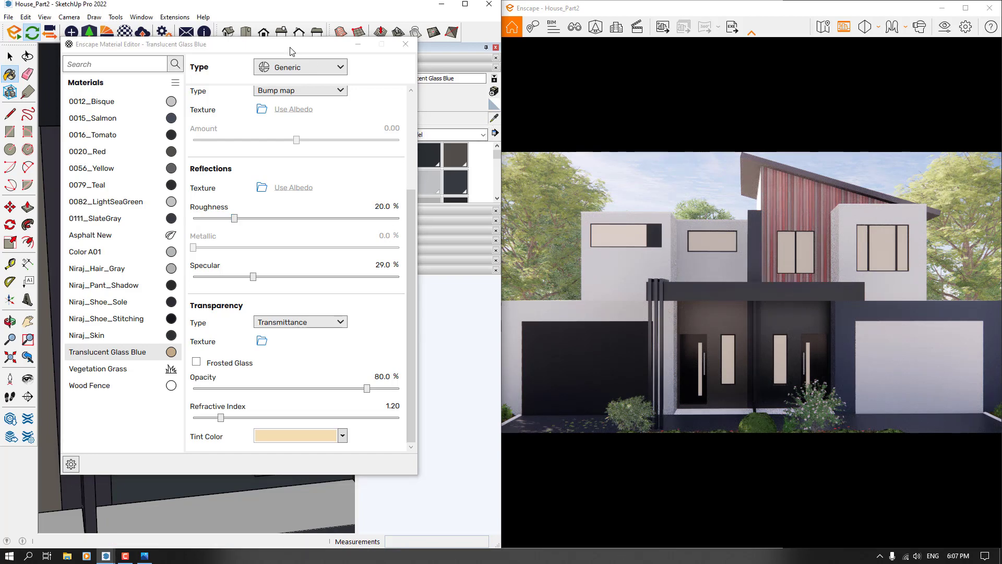
Sample the Niraj_Skin material on the dark panel beside the entrance window and set roughness to 61% and specular to 54%
left_click_drag(288, 45, 662, 132)
scroll(204, 243, "up", 5)
left_click(209, 241, "alt")
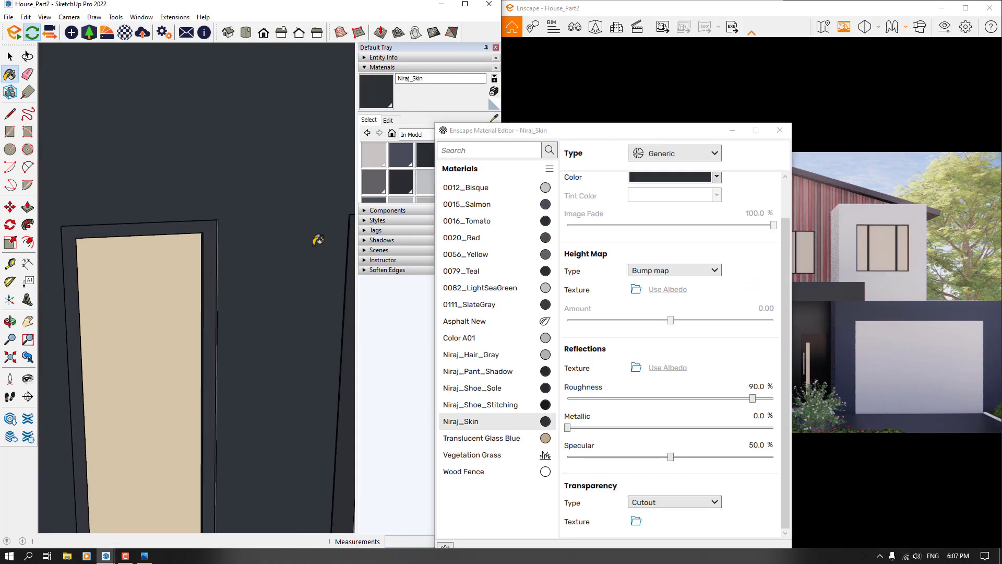
left_click_drag(573, 141, 251, 73)
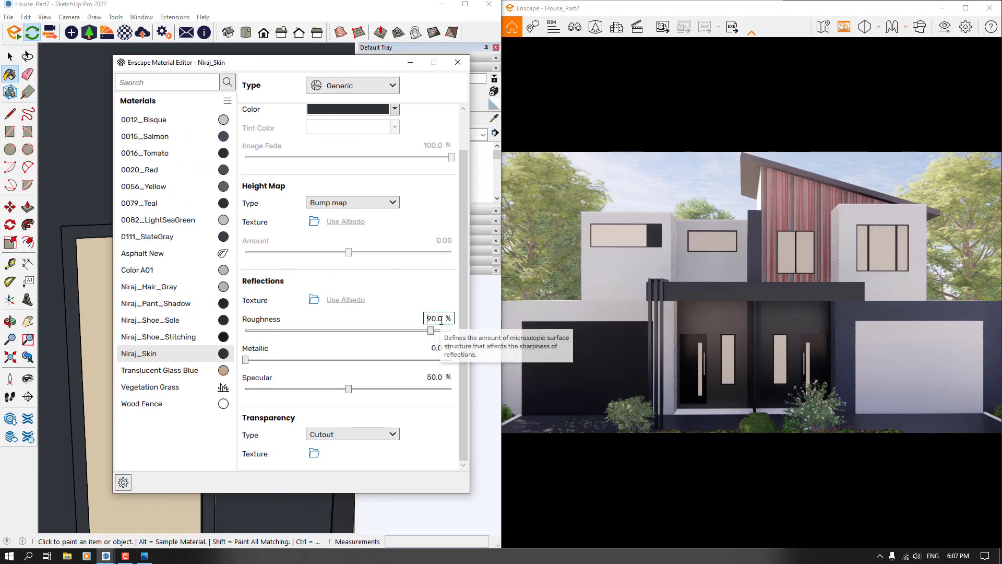
left_click_drag(419, 319, 378, 314)
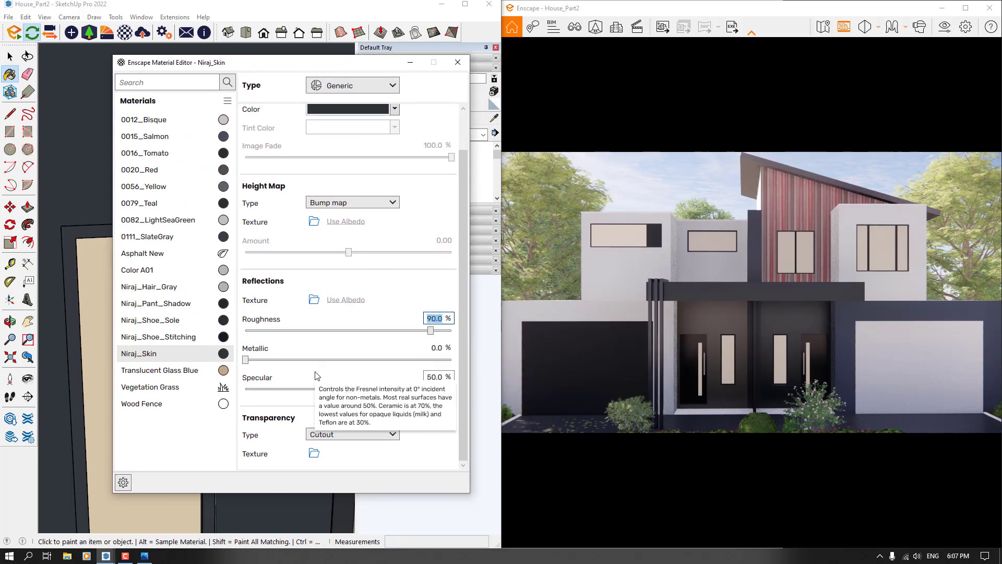
type("61")
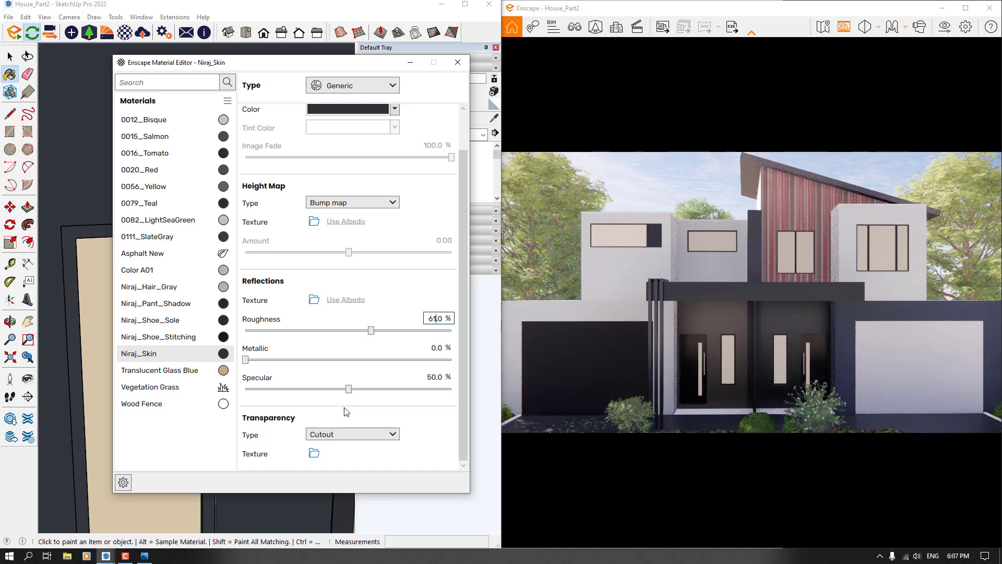
left_click(435, 377)
type("54")
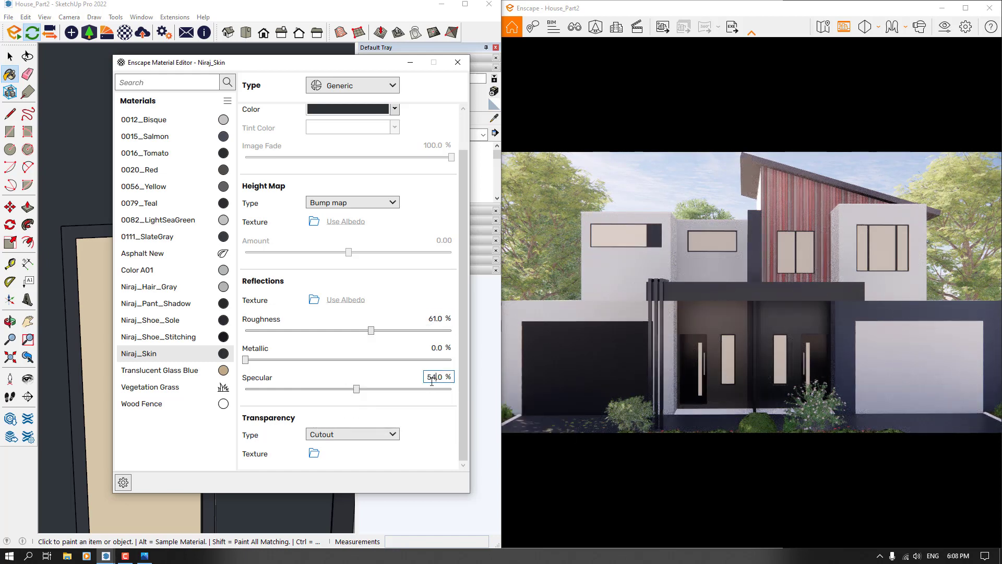
Sample the Color A01 material from the light gray upper-storey wall for editing in the Enscape Material Editor
left_click_drag(367, 69, 559, 122)
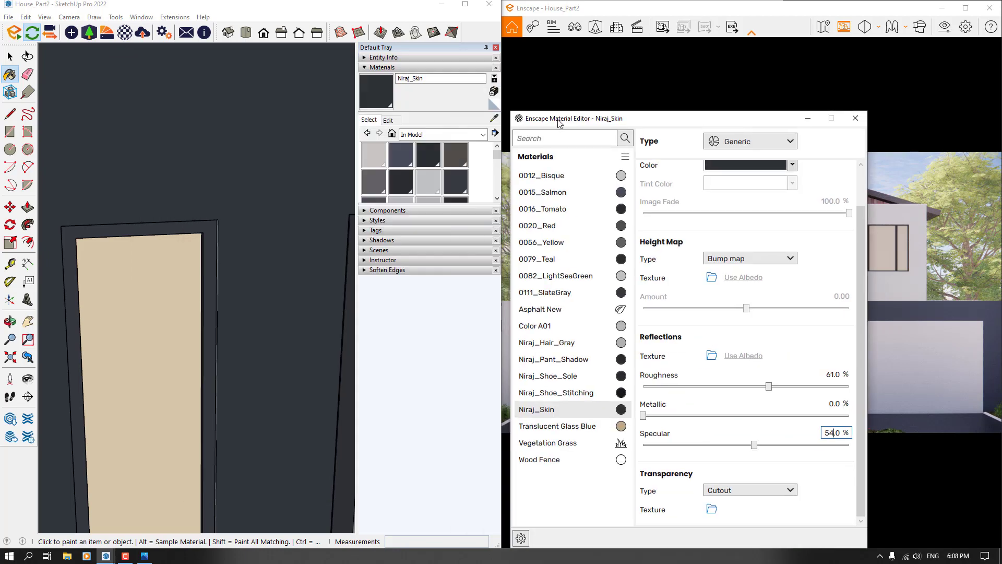
left_click(498, 120)
scroll(257, 251, "down", 8)
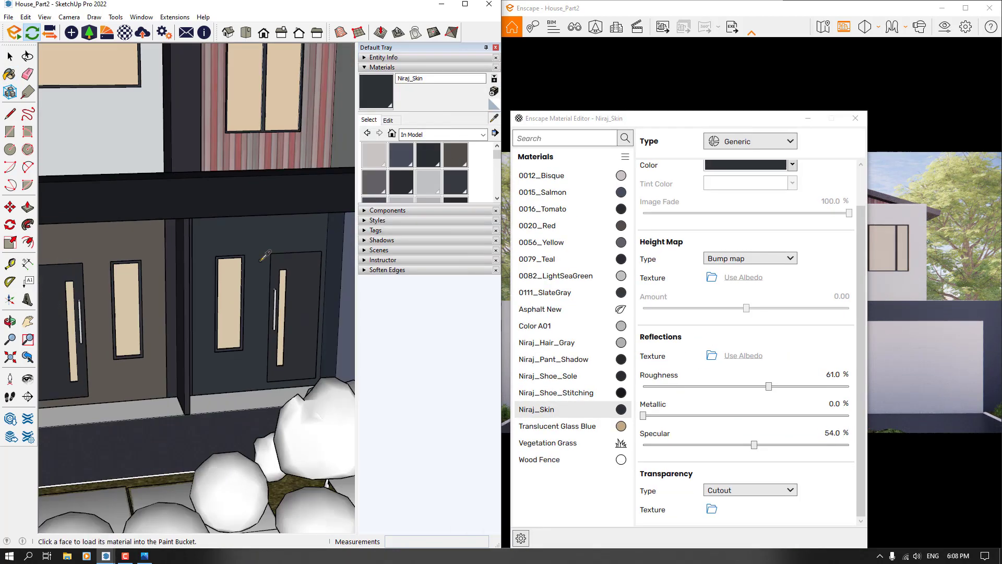
middle_click_drag(263, 255, 162, 292)
scroll(161, 291, "down", 5)
scroll(151, 241, "up", 5)
left_click(155, 243)
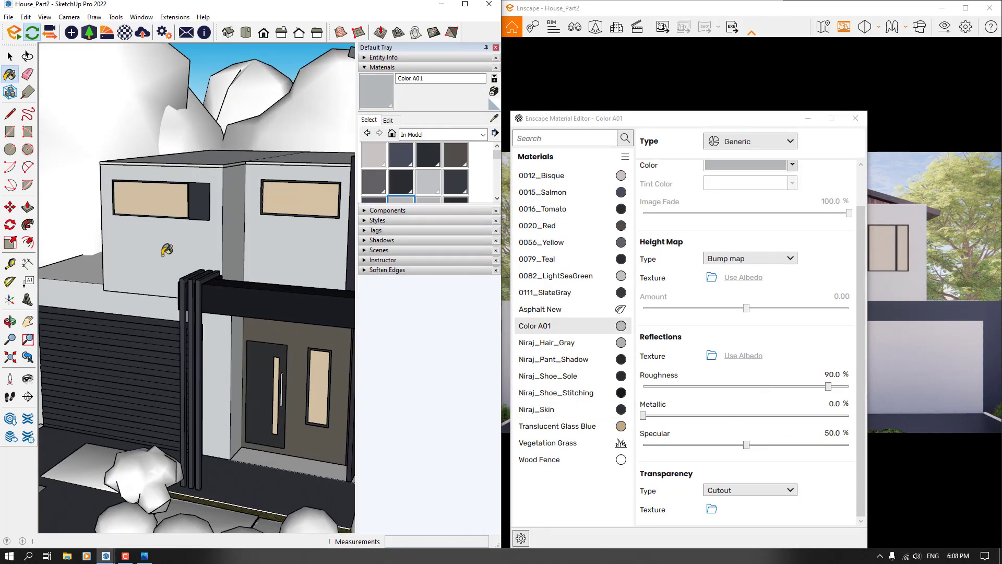
left_click_drag(569, 121, 103, 86)
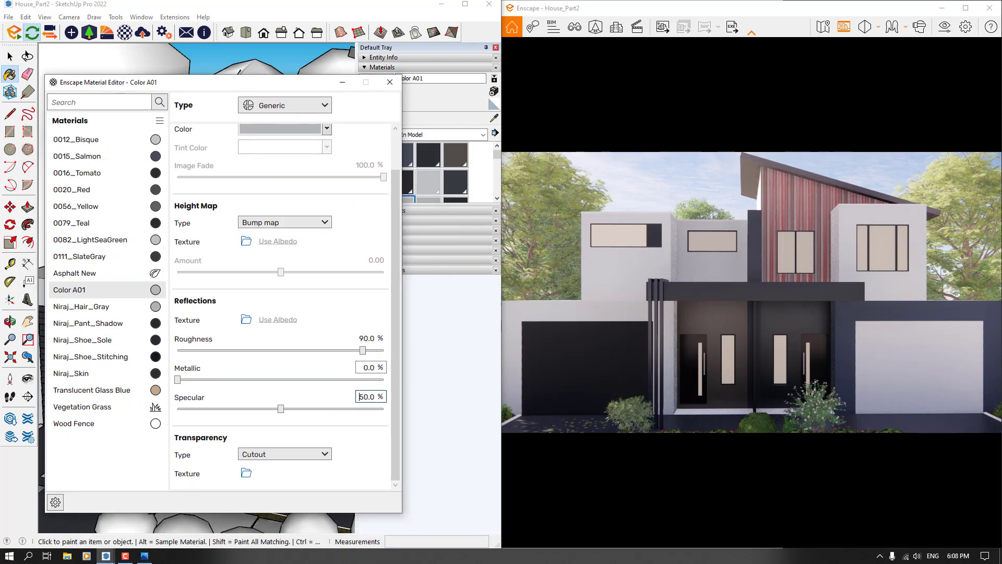
Compare with the reference image Wood Facede.jpg and set the roughness of Color A01 to 71%
left_click(145, 556)
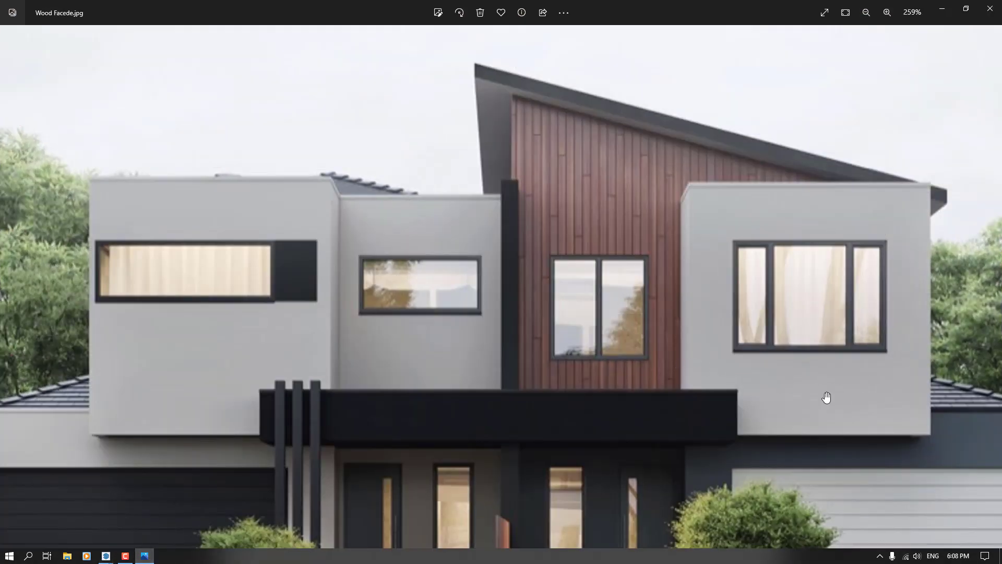
left_click(943, 9)
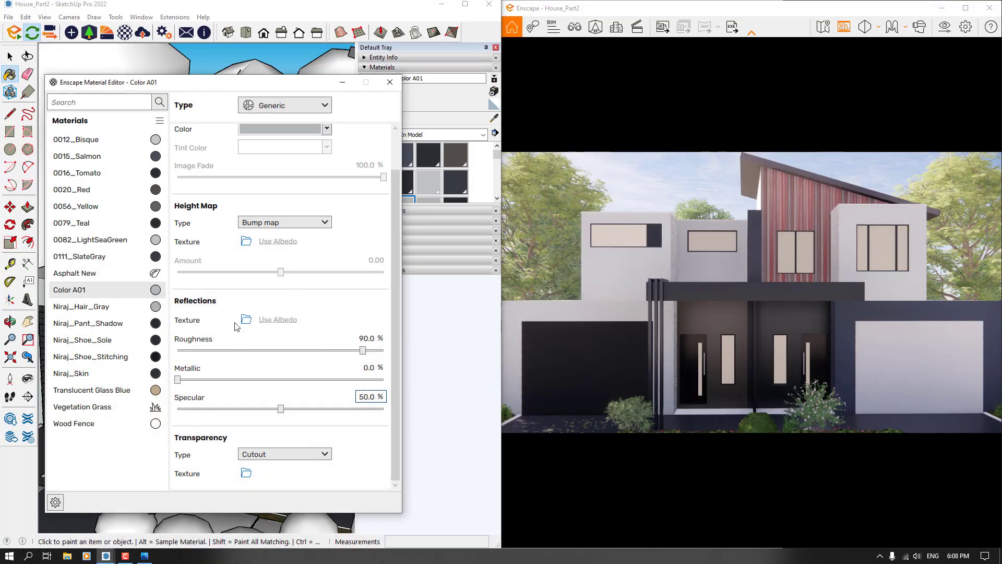
double_click(367, 339)
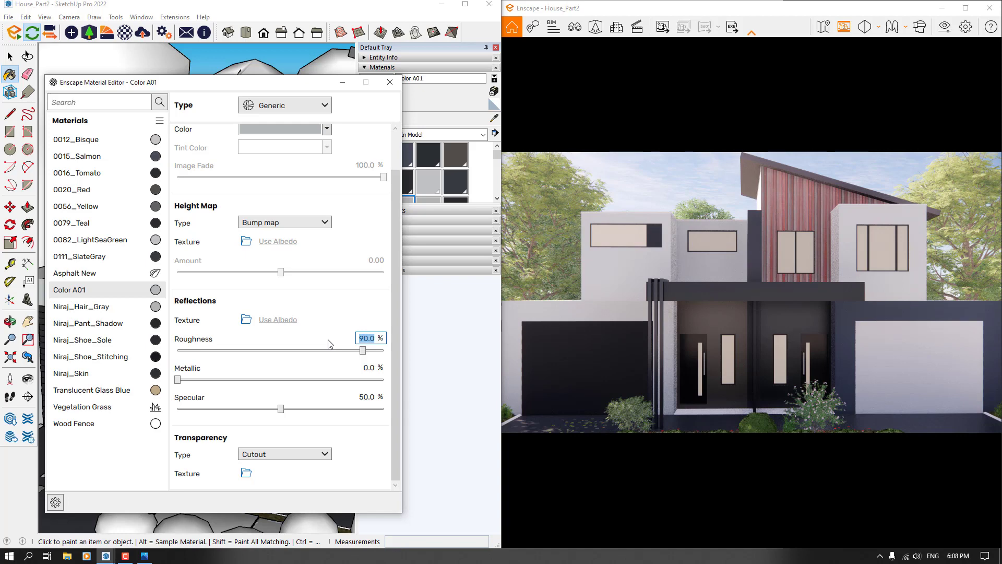
type("71")
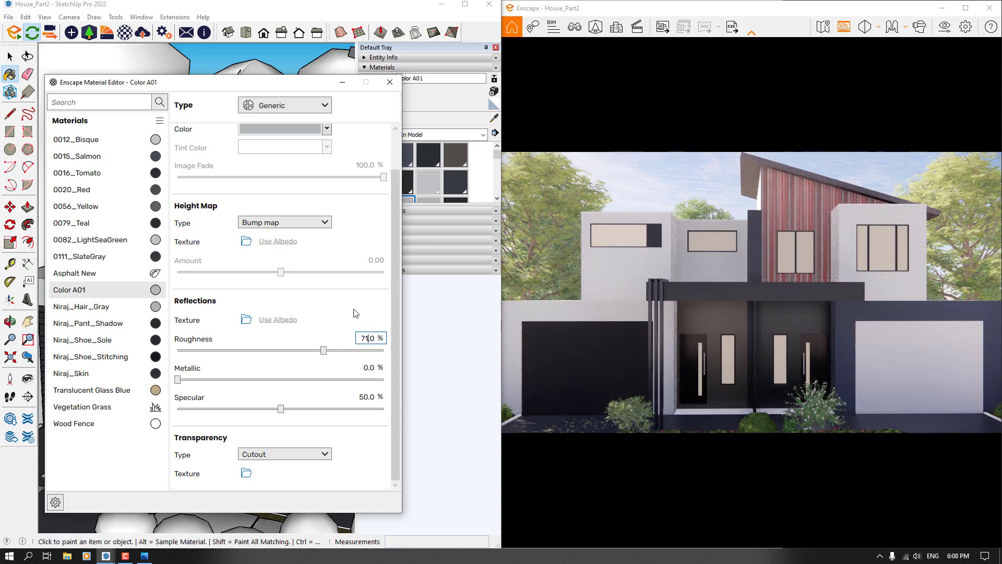
Sample the 0012_Bisque material from the upper-storey roof edge and set its roughness to 17%
left_click_drag(286, 85, 656, 146)
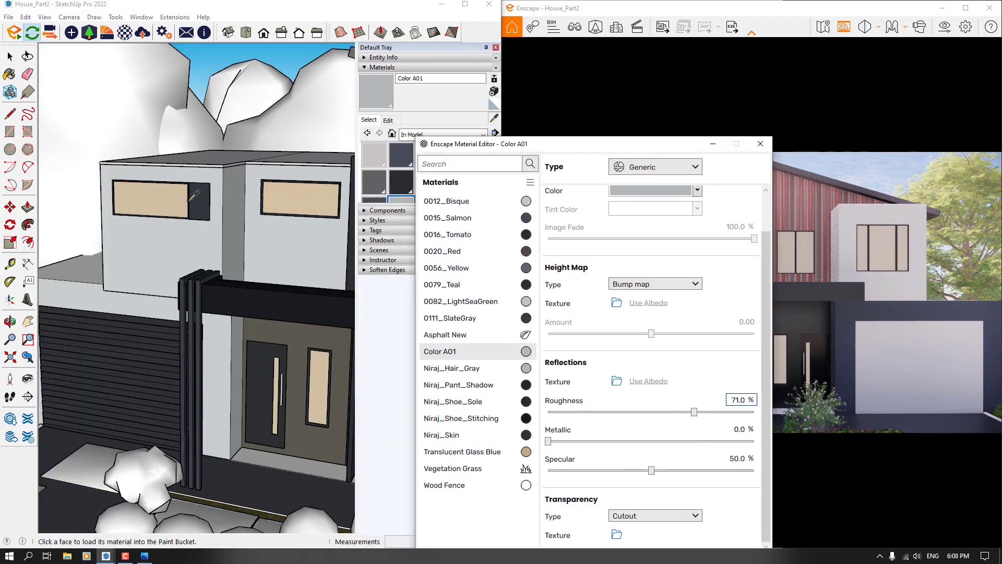
scroll(227, 164, "up", 5)
left_click(228, 163, "alt")
left_click_drag(475, 147, 70, 86)
left_click_drag(340, 336, 273, 343)
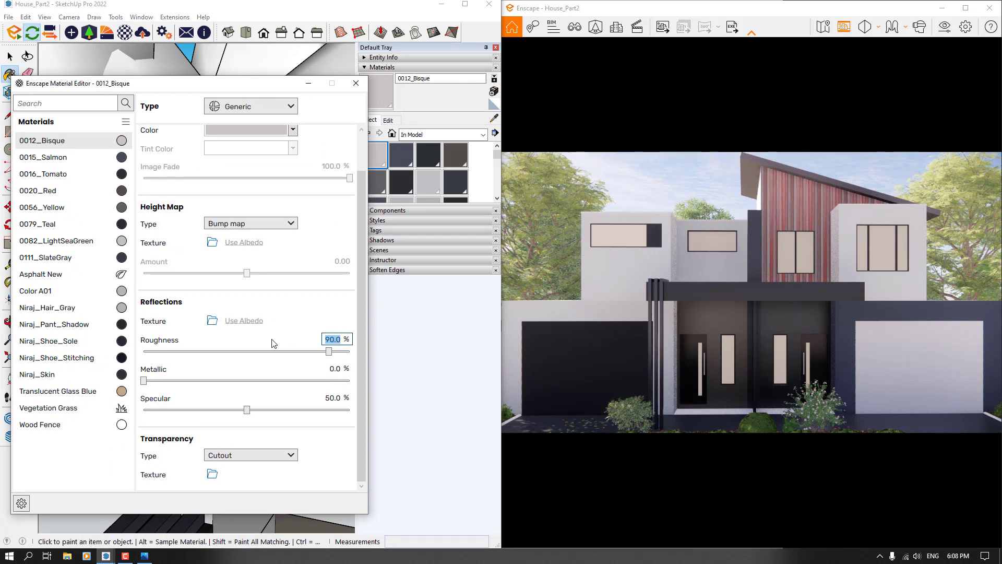
type("17")
key("Return")
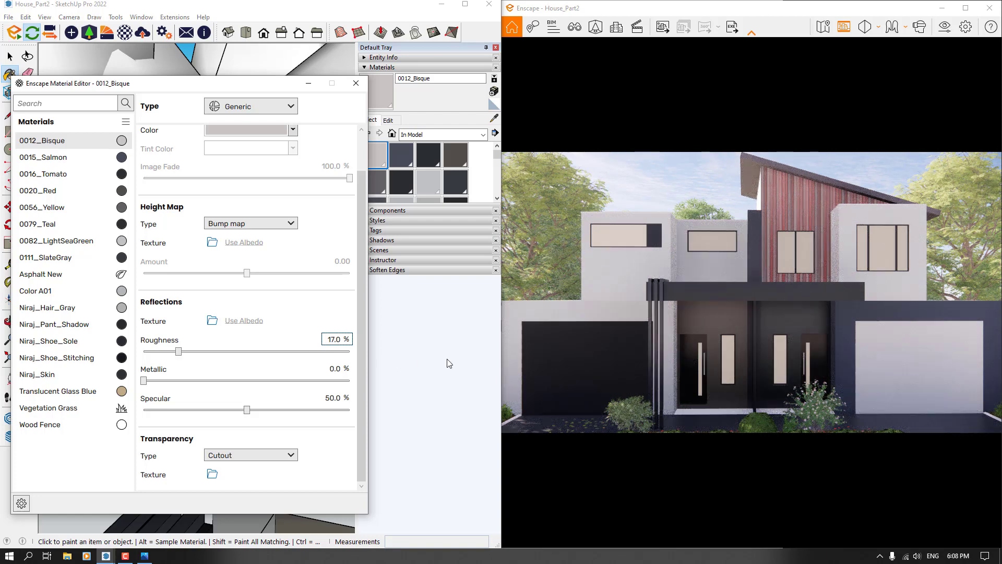
Change the albedo color of 0012_Bisque to a medium gray from the standard colors
scroll(330, 167, "up", 1)
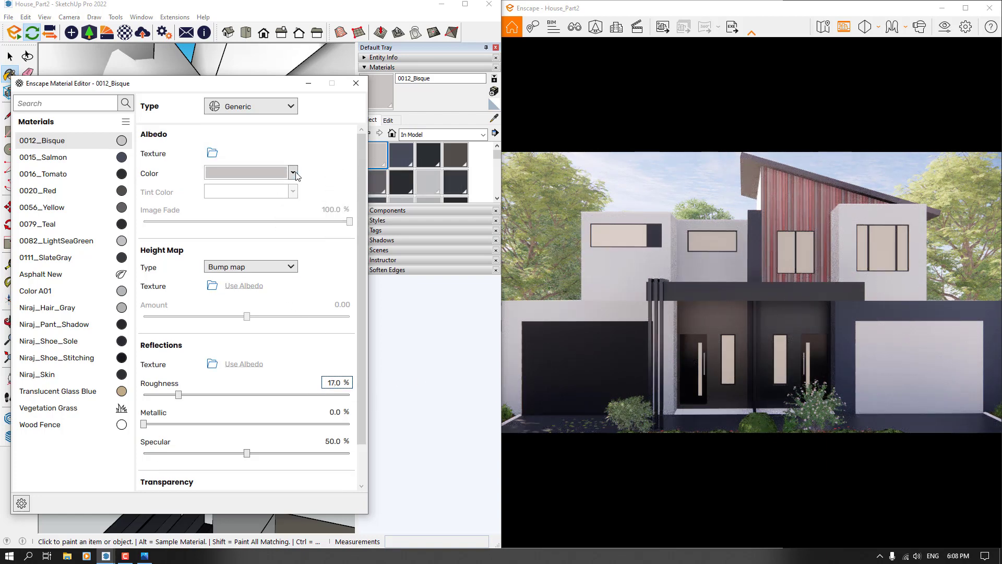
left_click(293, 173)
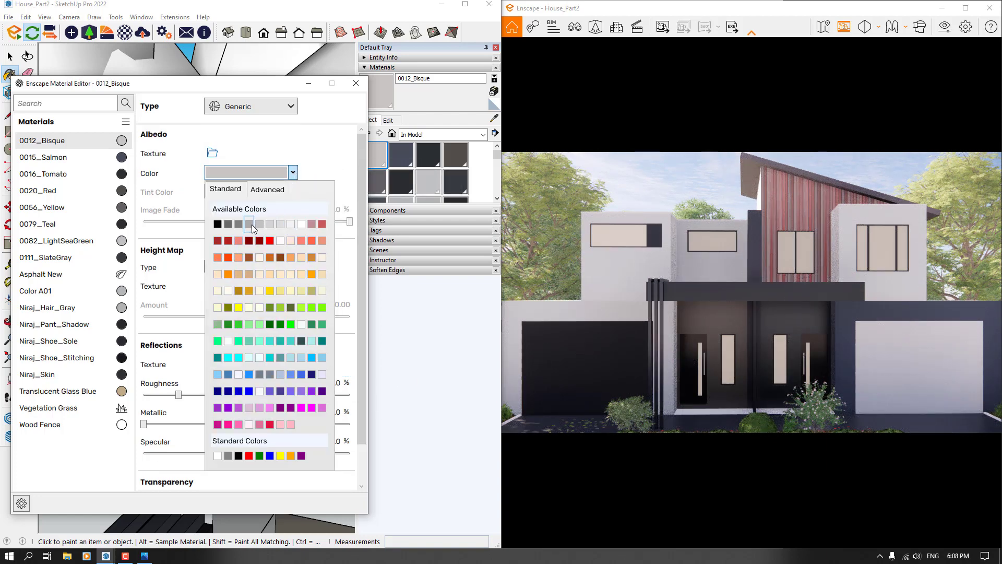
left_click(238, 224)
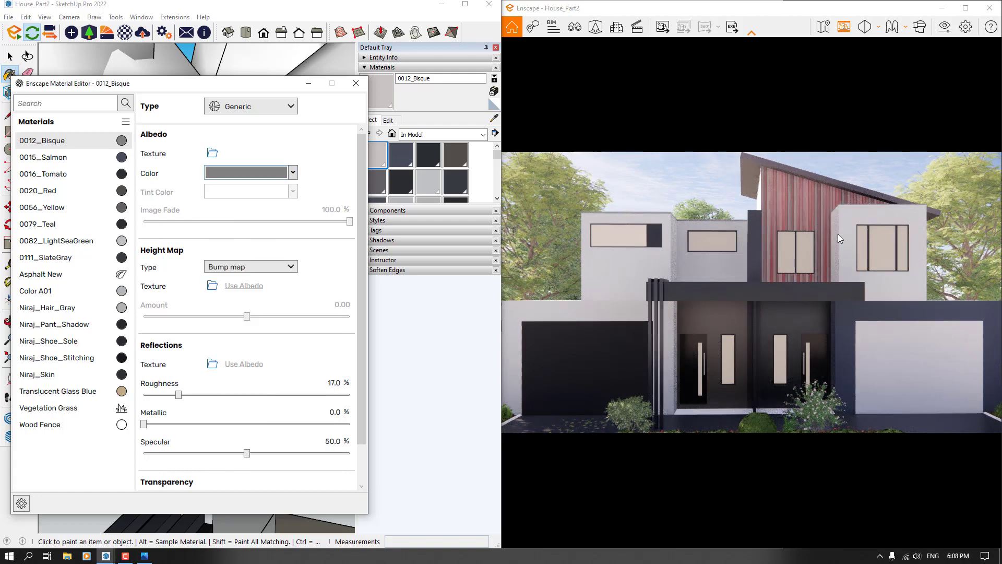
Sample the Wood Fence material from the slanted upper facade wall for editing in the Enscape Material Editor
left_click(502, 123)
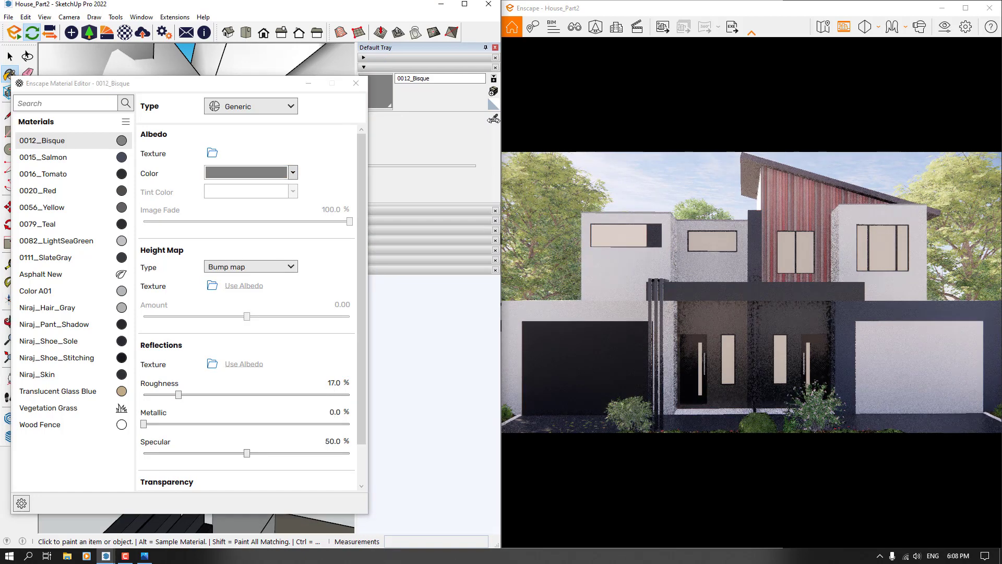
mouse_move(274, 83)
left_mouse_down()
mouse_move(380, 129)
mouse_move(733, 189)
left_mouse_up()
scroll(244, 220, "down", 3)
middle_click_drag(244, 219, 361, 322)
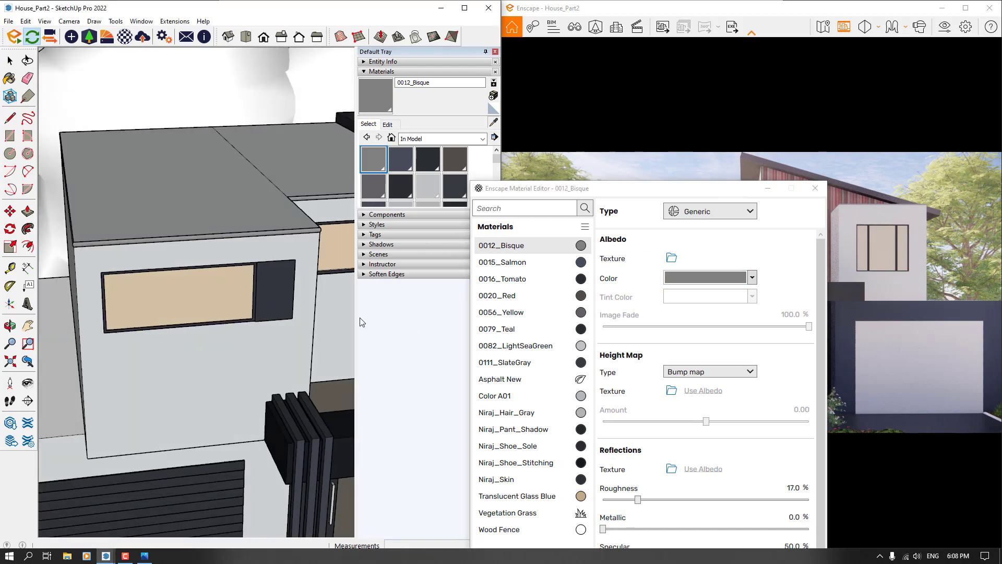
scroll(140, 267, "down", 4)
scroll(139, 268, "down", 3)
scroll(247, 225, "up", 6)
left_click(247, 225)
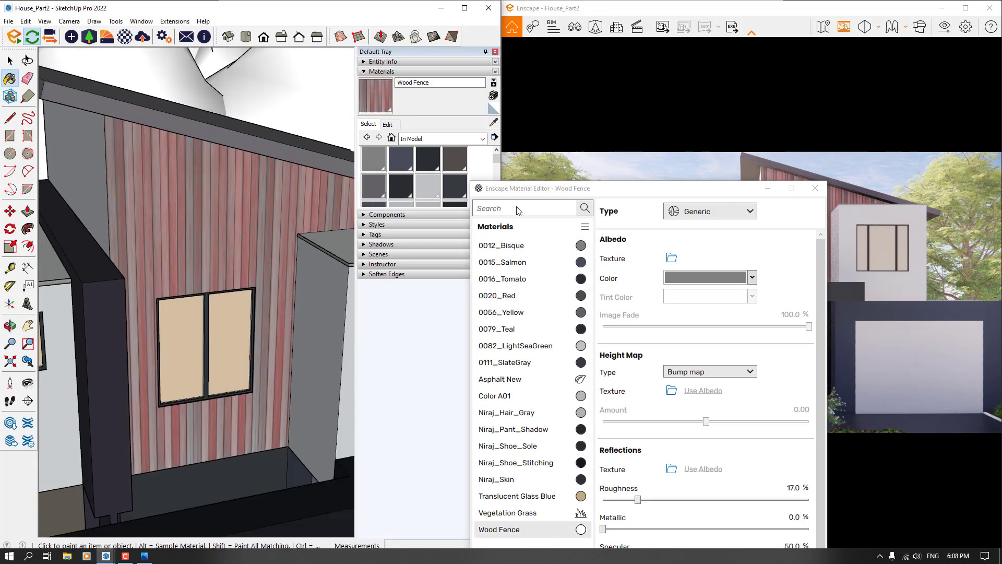
left_click_drag(533, 190, 97, 86)
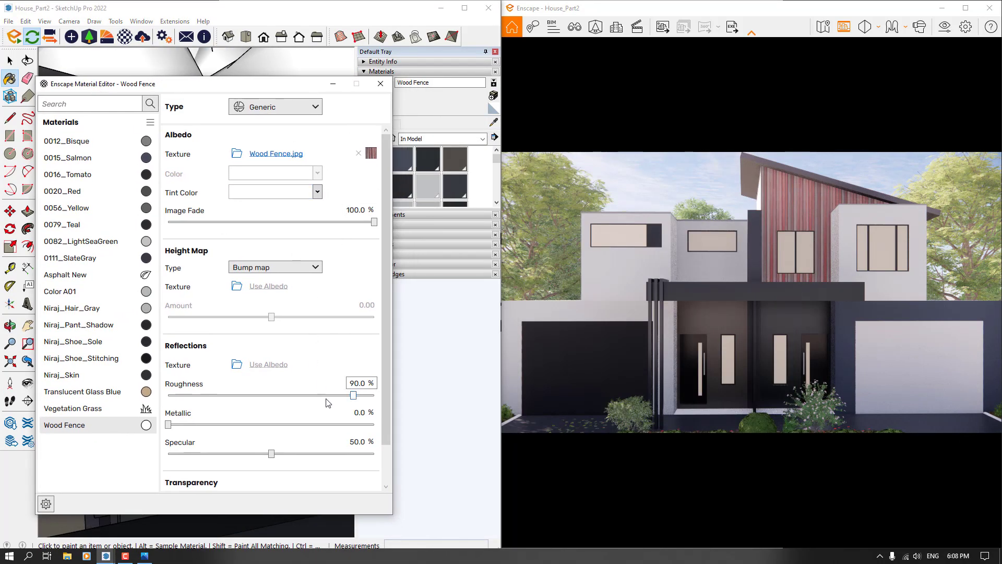
Set the roughness of the Wood Fence material to 40%
left_click(364, 383)
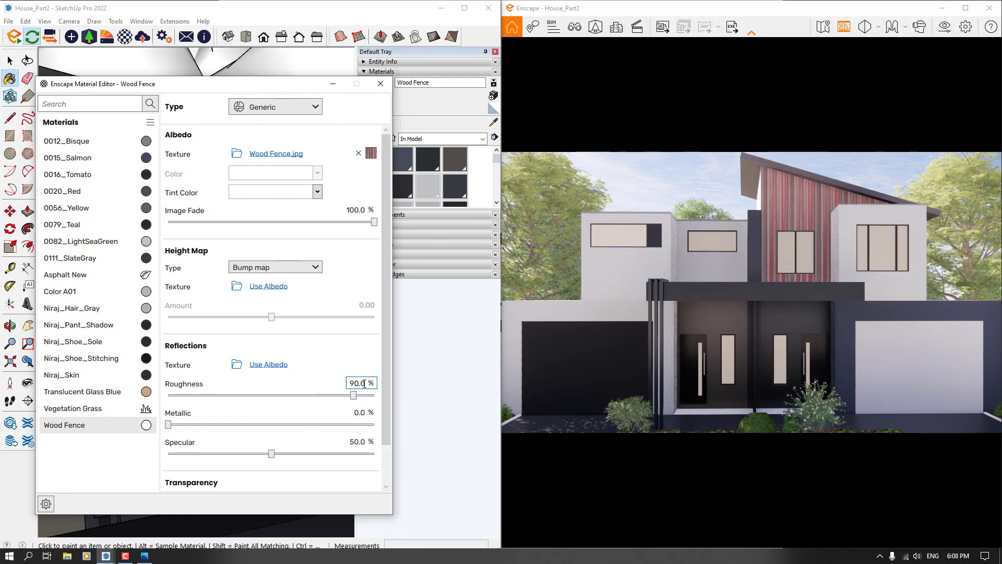
key("ctrl+a")
type("40")
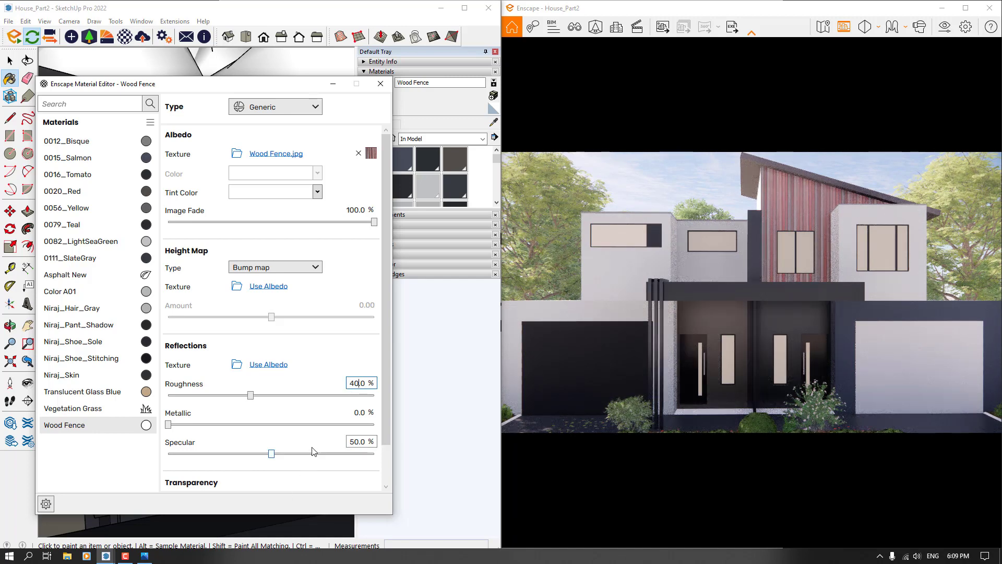
Compare with the wood cladding in the reference image Wood Facede.jpg and give Wood Fence an orange-brown tint color
left_click(144, 555)
scroll(614, 254, "down", 2)
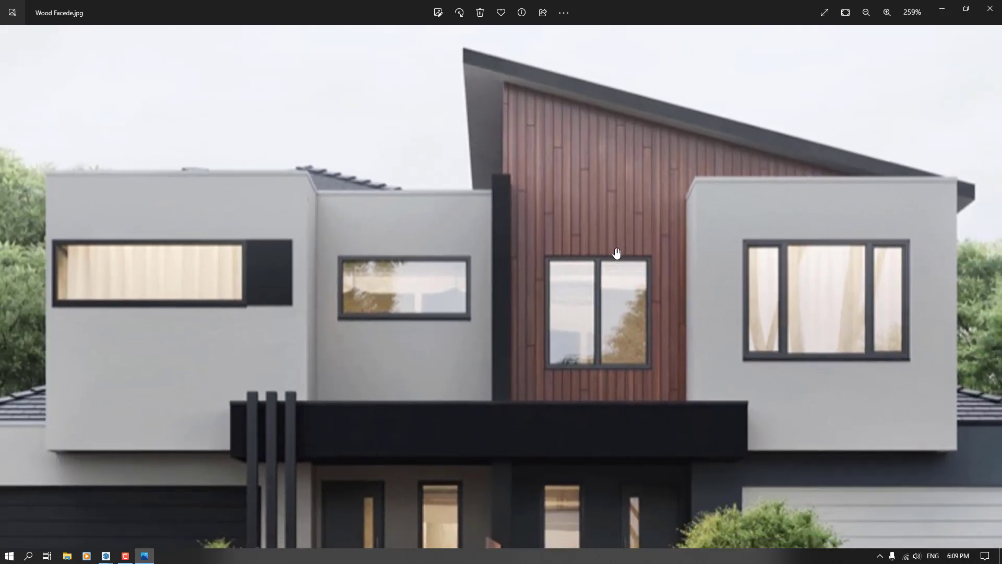
left_click(942, 9)
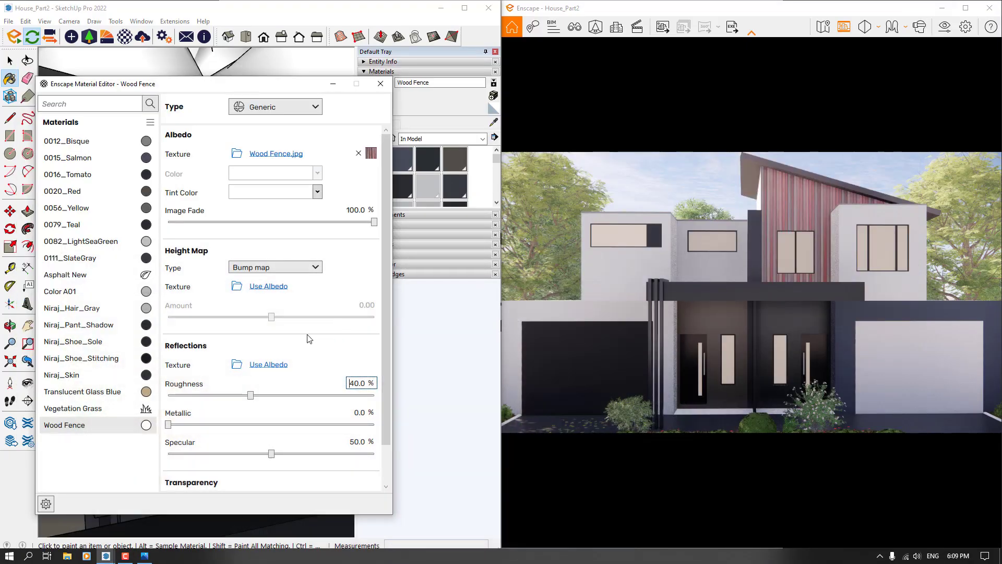
left_click(317, 193)
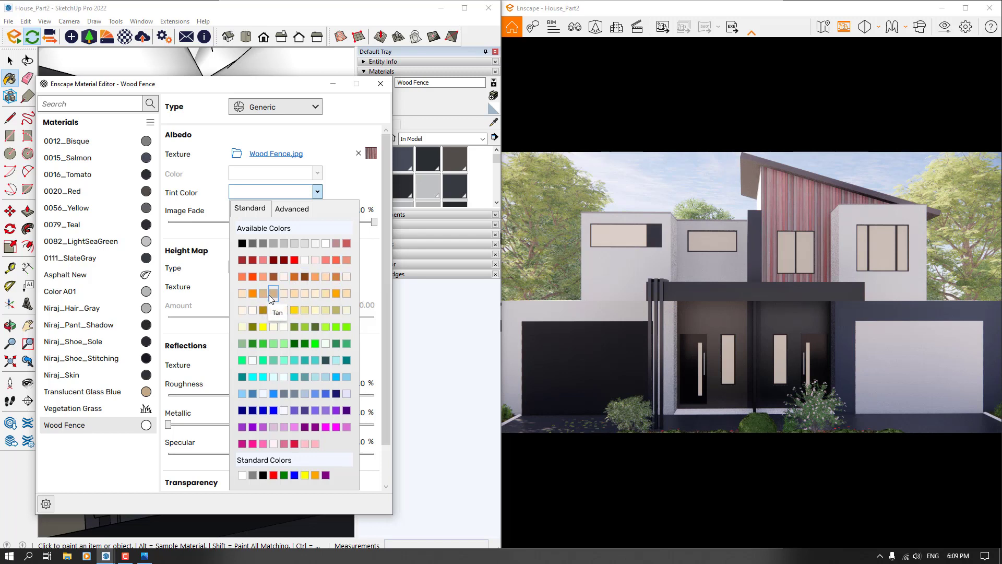
left_click(335, 275)
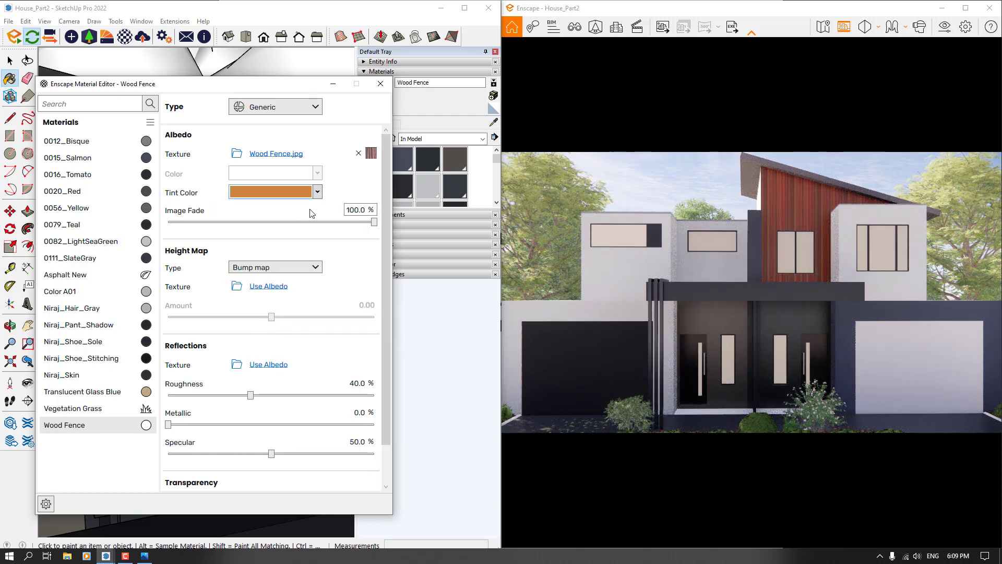
Try an image fade of 70% on the Wood Fence material
left_click(358, 209)
scroll(805, 205, "up", 3)
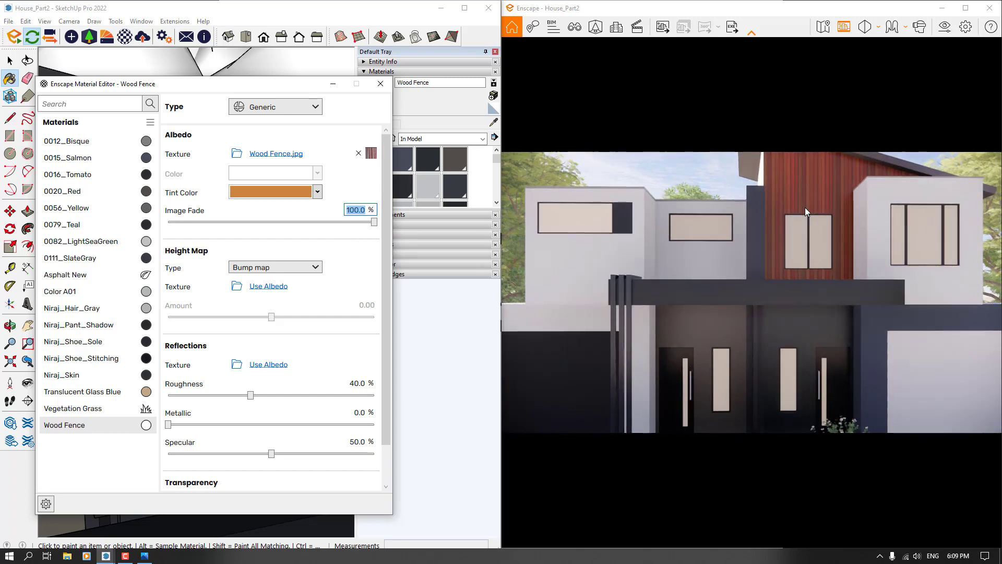
scroll(805, 208, "down", 3)
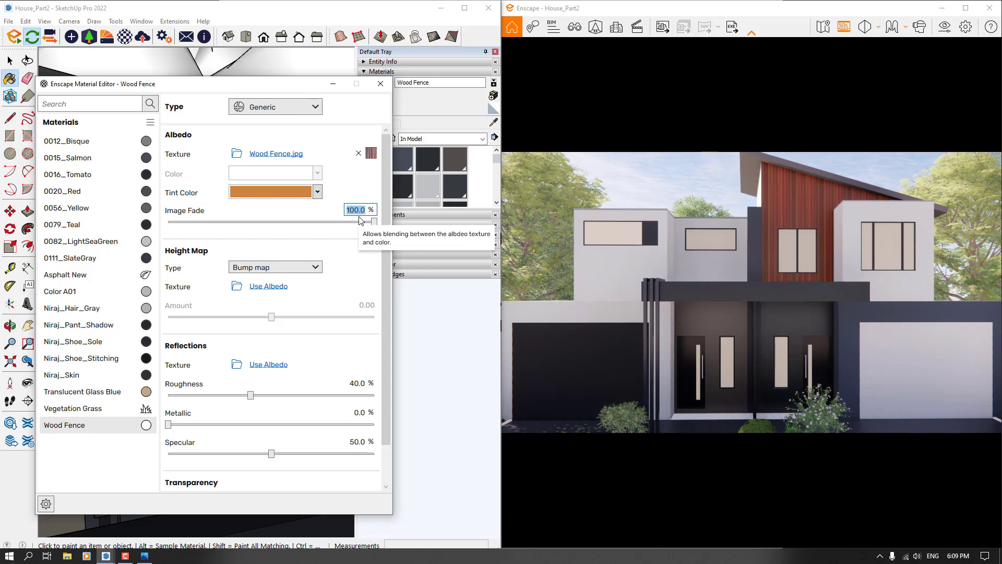
type("70")
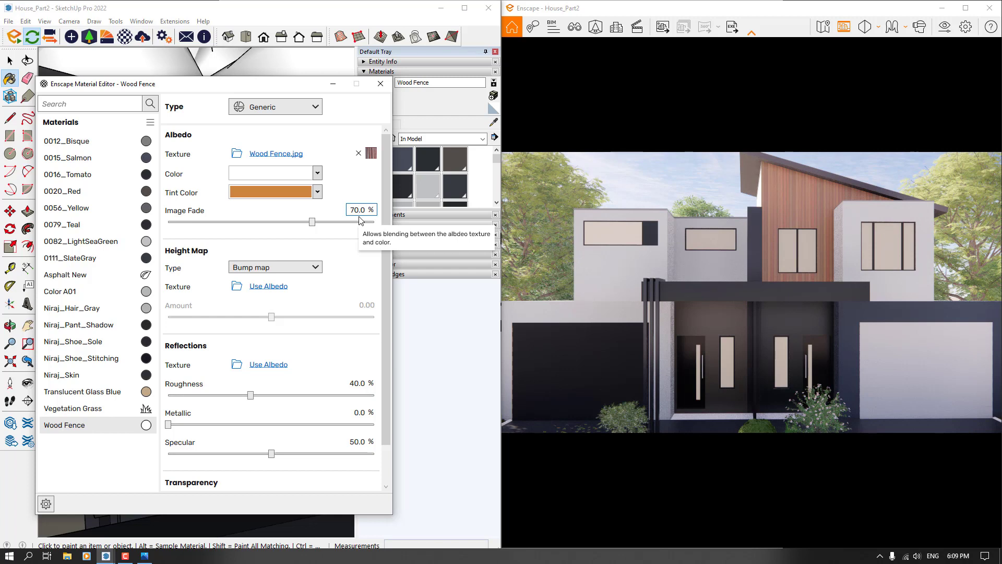
Set the Wood Fence material's image fade to 91% and its roughness to 24%
left_click_drag(363, 210, 328, 211)
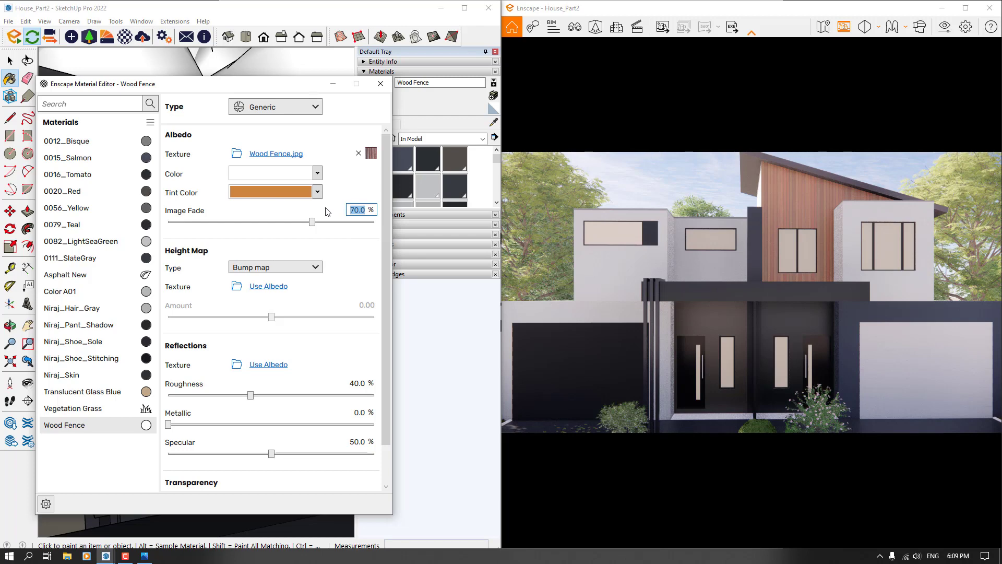
type("91")
key("Return")
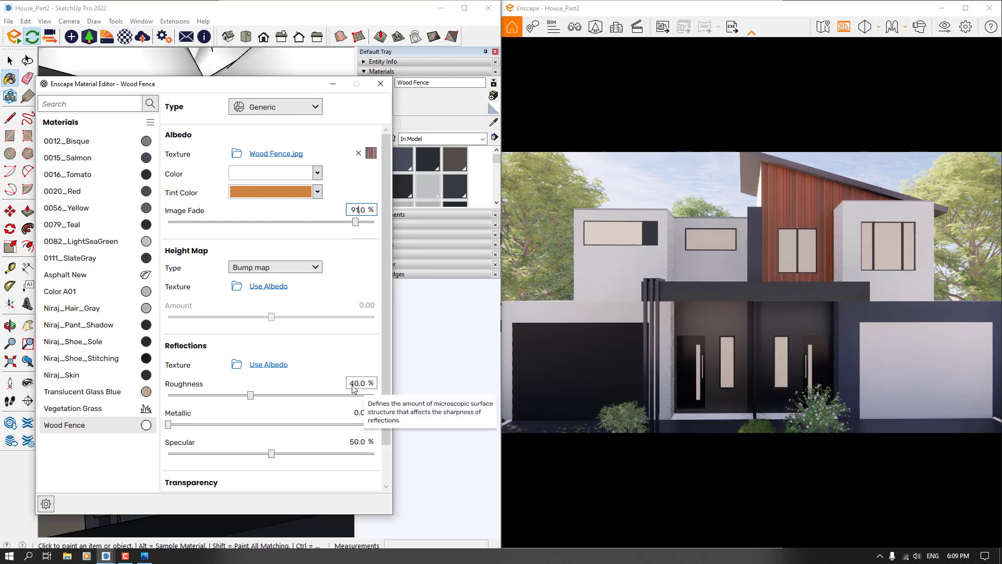
left_click_drag(365, 383, 326, 389)
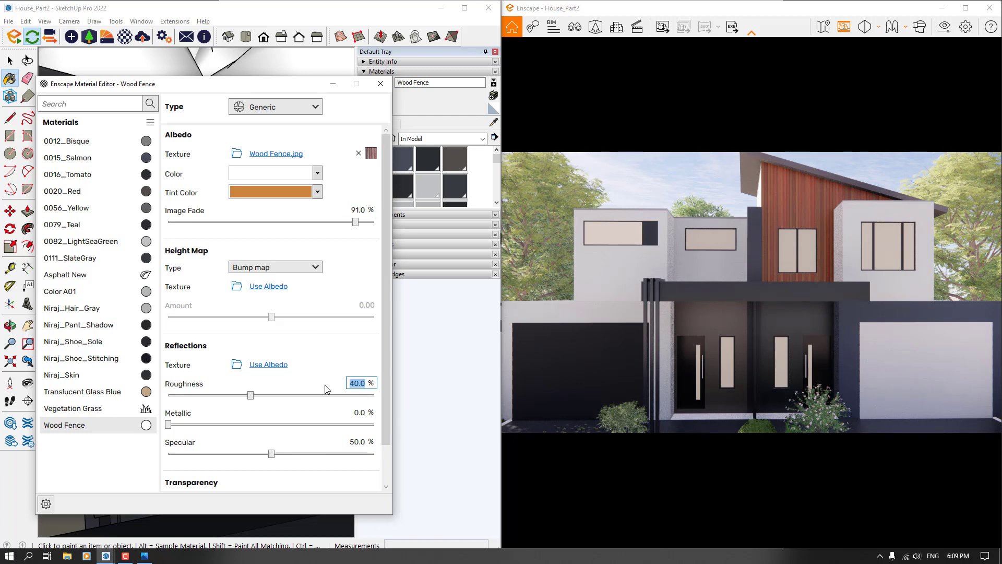
type("24")
key("Return")
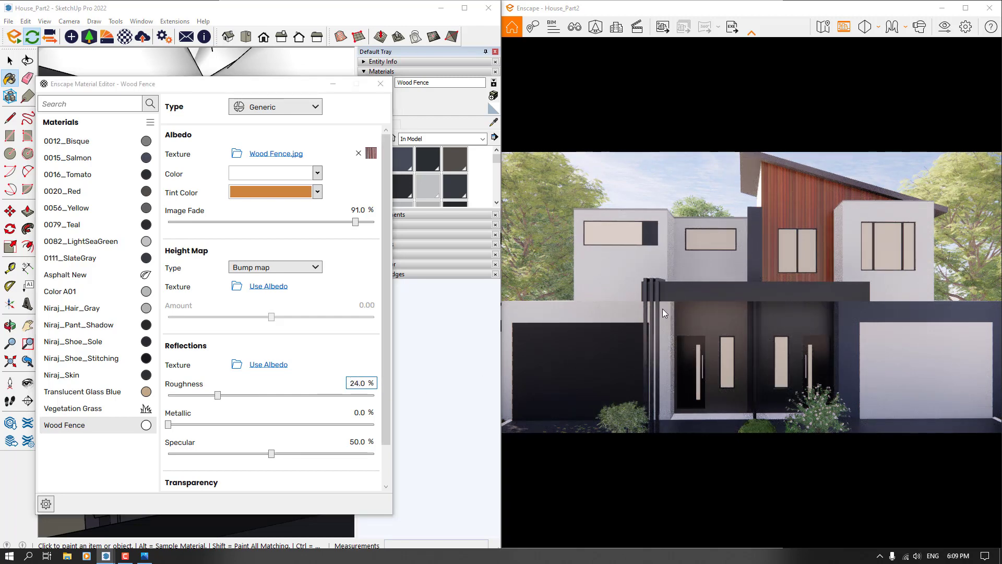
type("s")
key("BackSpace")
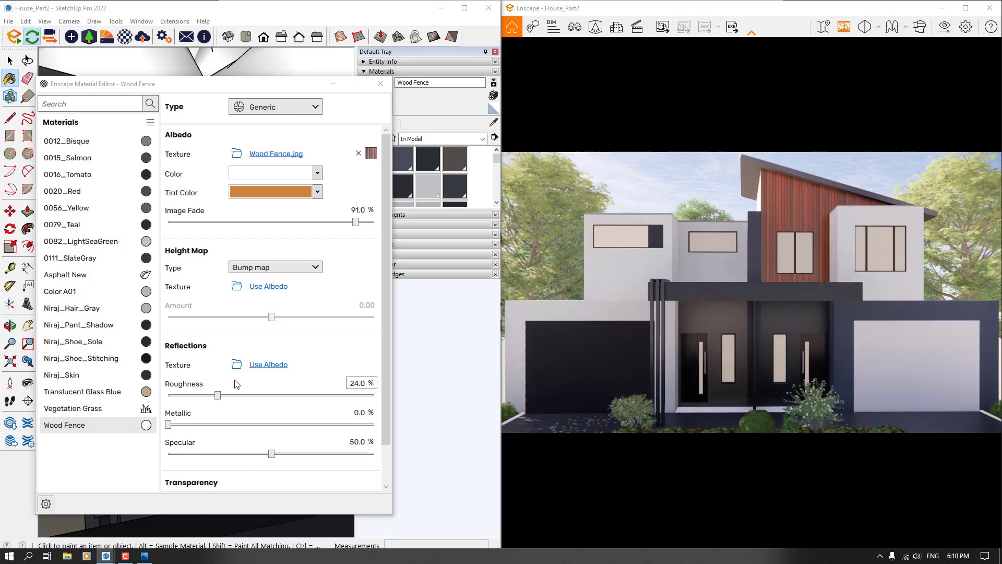
key("Return")
Sample the 0015_Salmon material from the dark blue wall beside the white garage door and set its roughness to 22%
left_click(493, 124)
left_click_drag(287, 87, 607, 151)
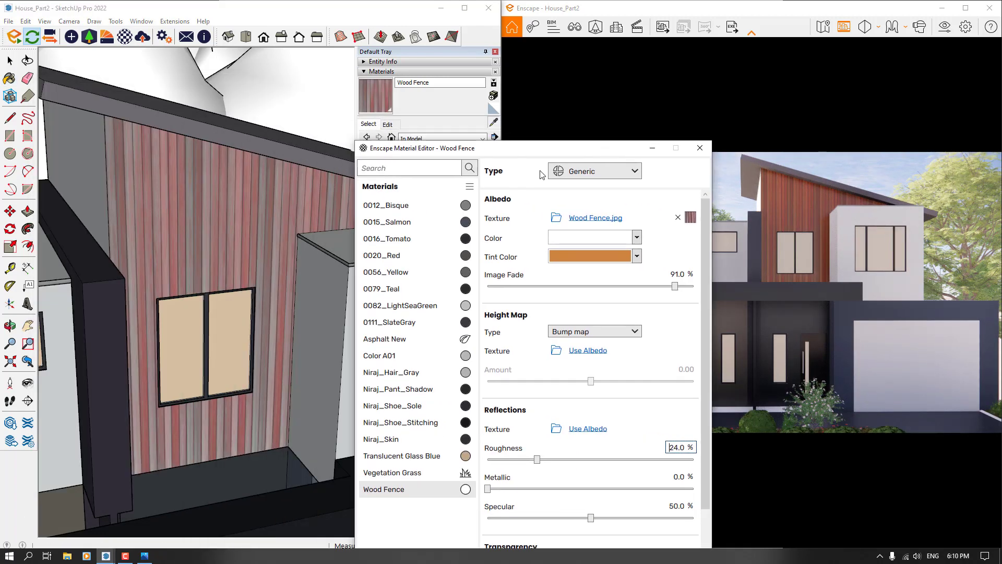
scroll(203, 251, "down", 5)
middle_click_drag(204, 254, 243, 345)
scroll(259, 400, "up", 5)
left_click(258, 401)
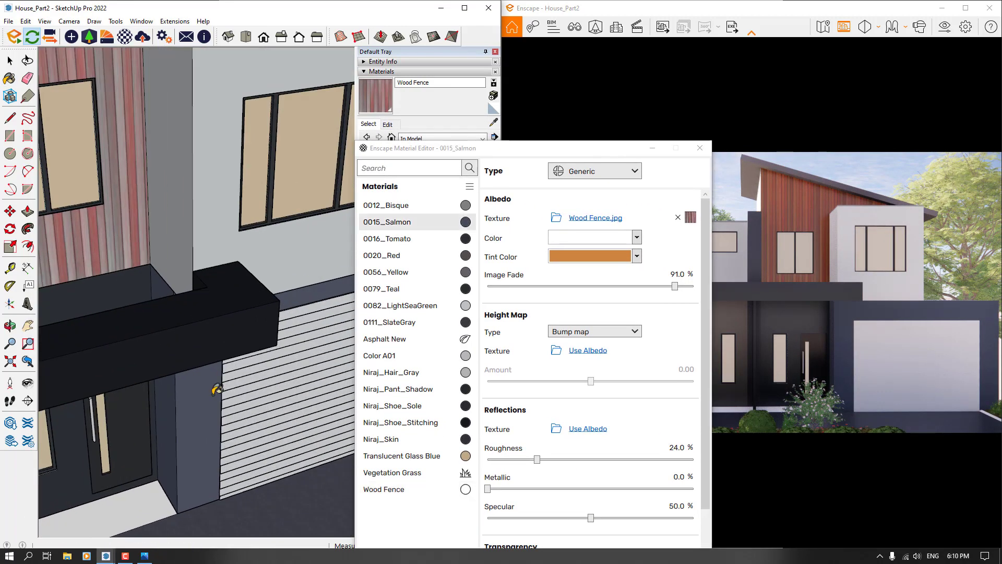
left_click_drag(522, 147, 204, 27)
double_click(361, 326)
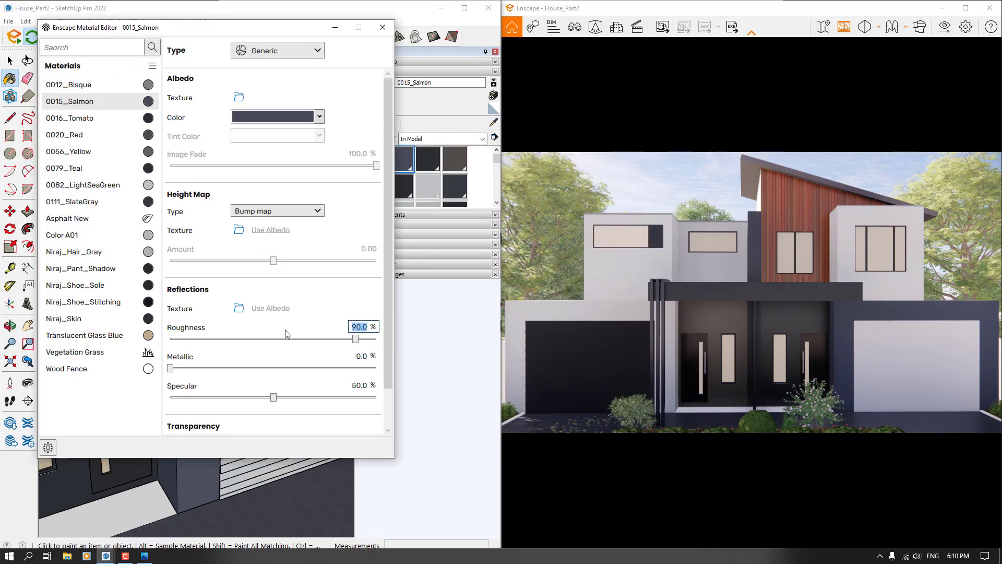
type("22")
key("Return")
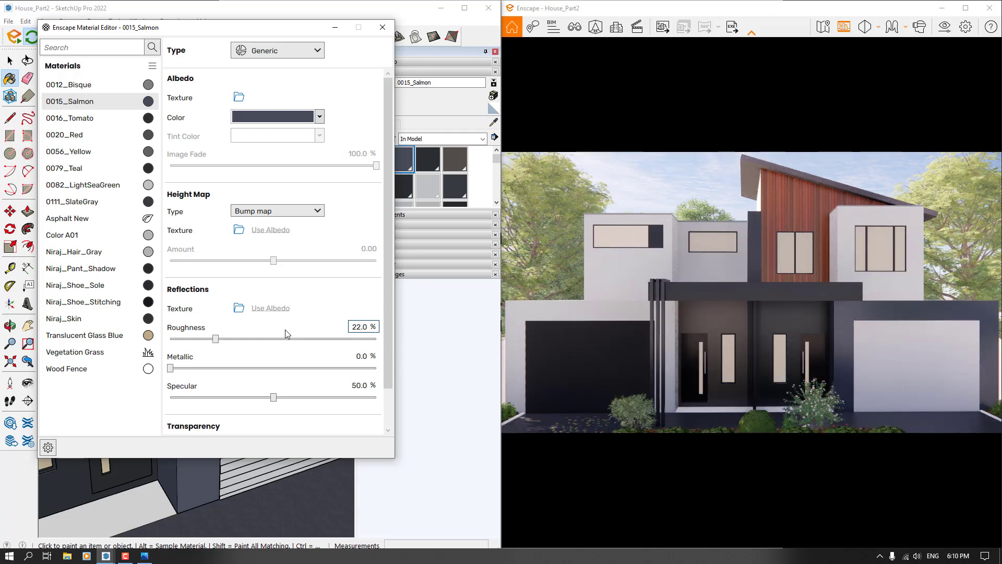
Sample the 0082_LightSeaGreen material from the white garage door and open its roughness for editing
left_click(492, 123)
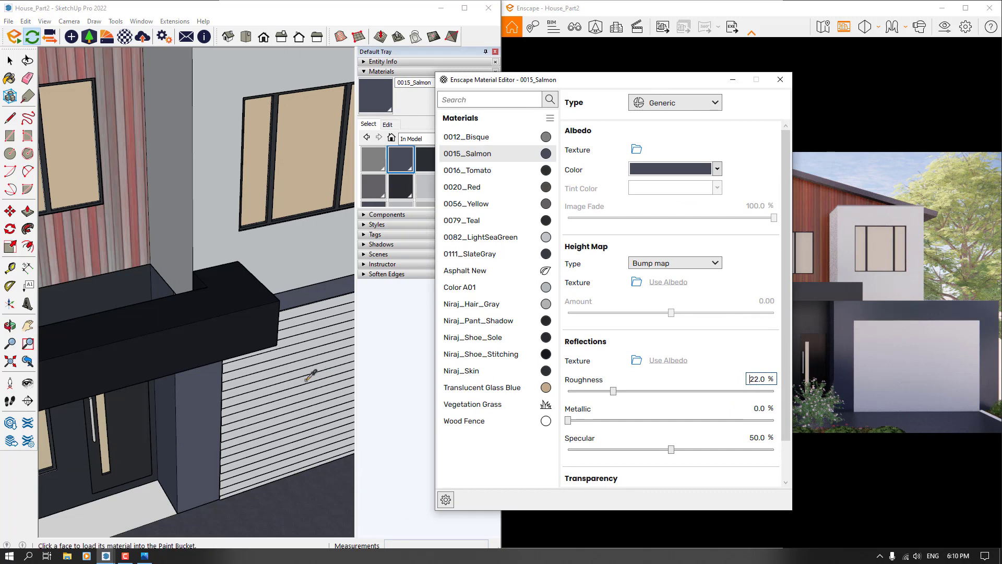
left_click(268, 365)
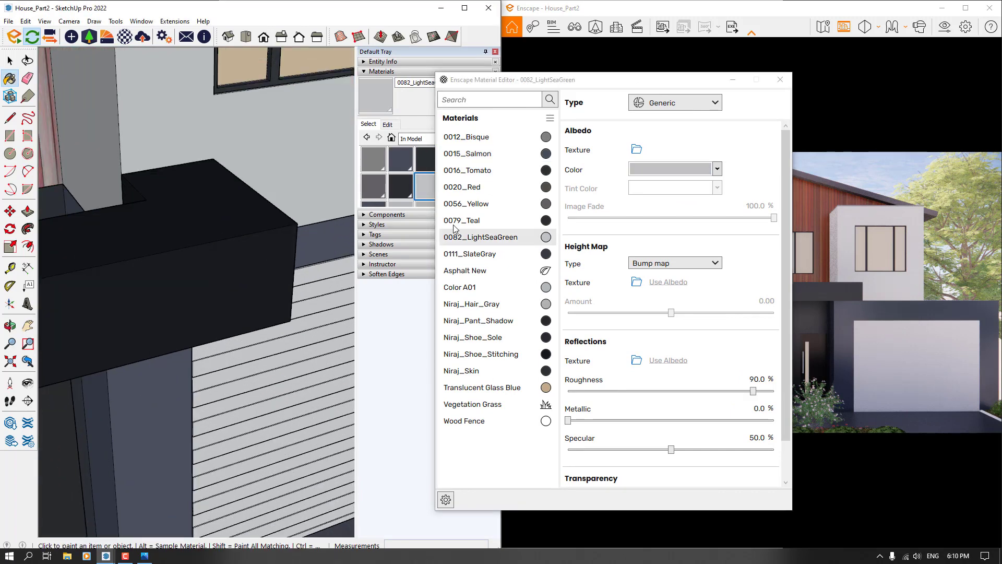
left_click_drag(573, 83, 172, 62)
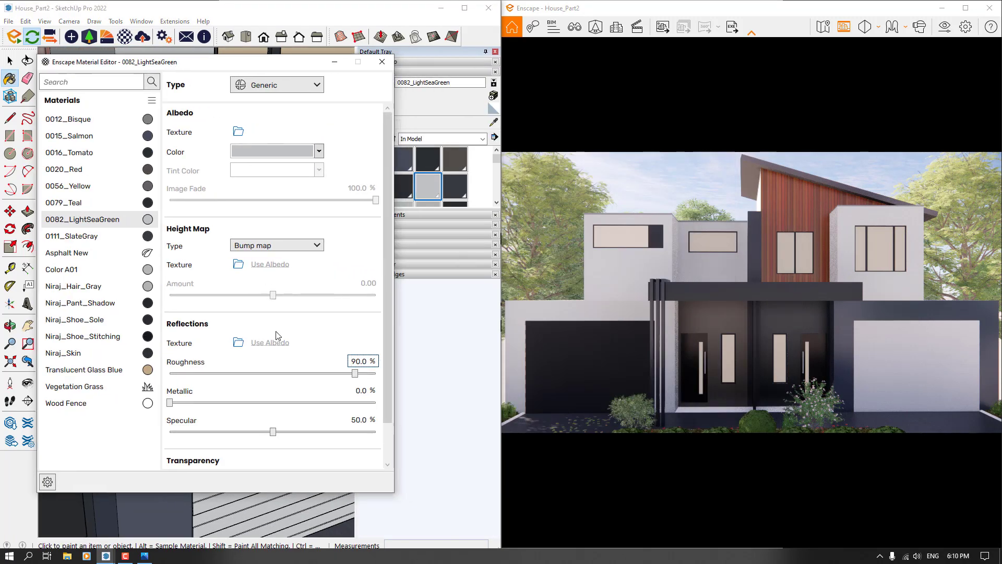
left_click(367, 361)
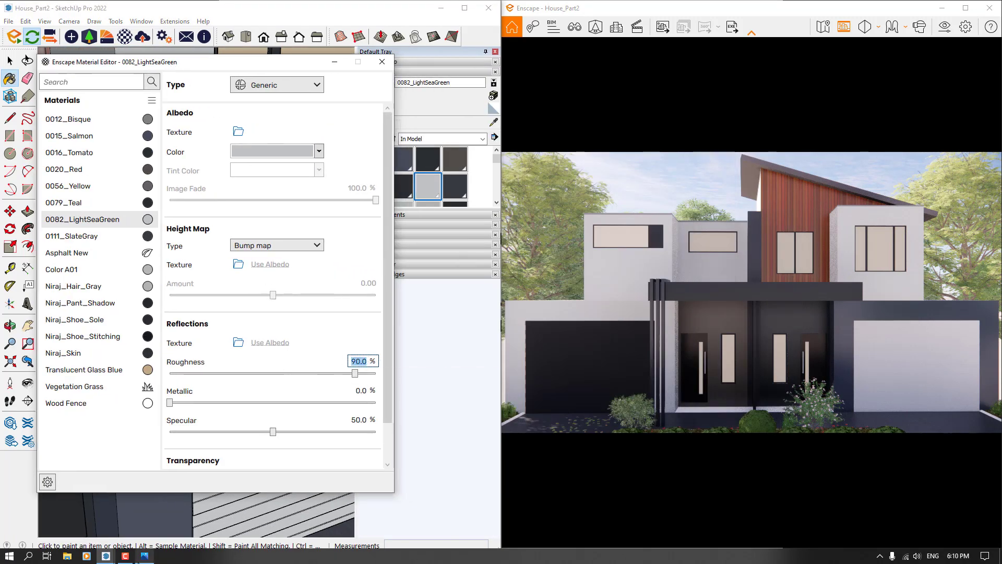
Examine the white garage door's finish in the reference image Wood Facede.jpg and return to the Enscape Material Editor in SketchUp
left_click(145, 555)
scroll(545, 206, "down", 4)
scroll(754, 472, "up", 4)
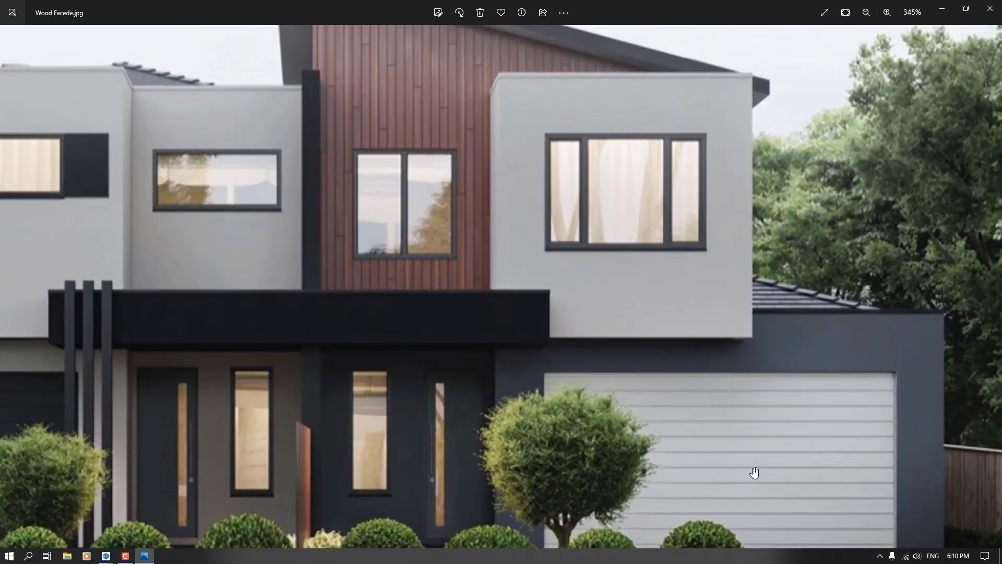
scroll(754, 473, "down", 2)
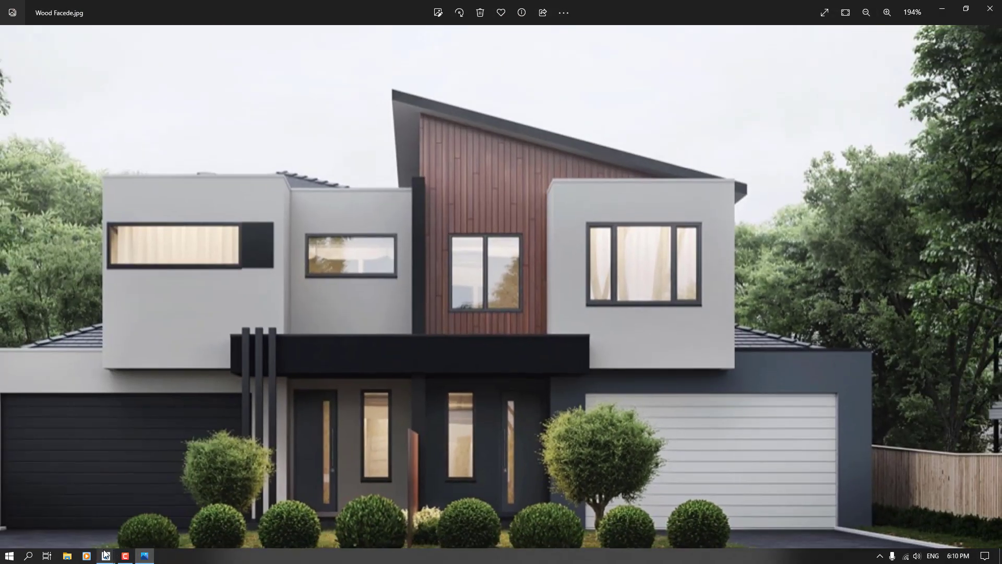
mouse_move(105, 554)
left_click(82, 507)
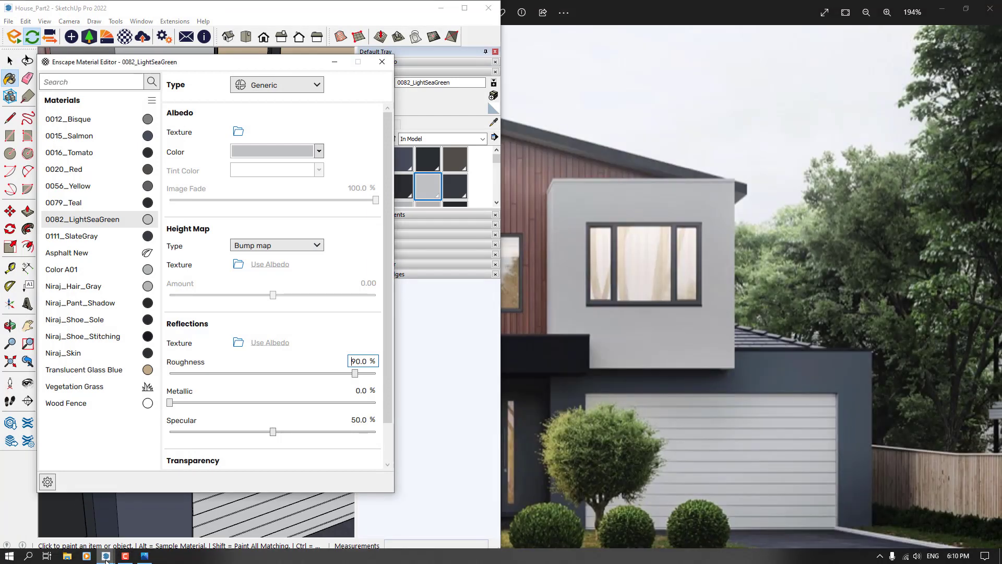
Set the 0082_LightSeaGreen material's roughness to 19%, metallic to 6% and specular to 84%
left_click(115, 523)
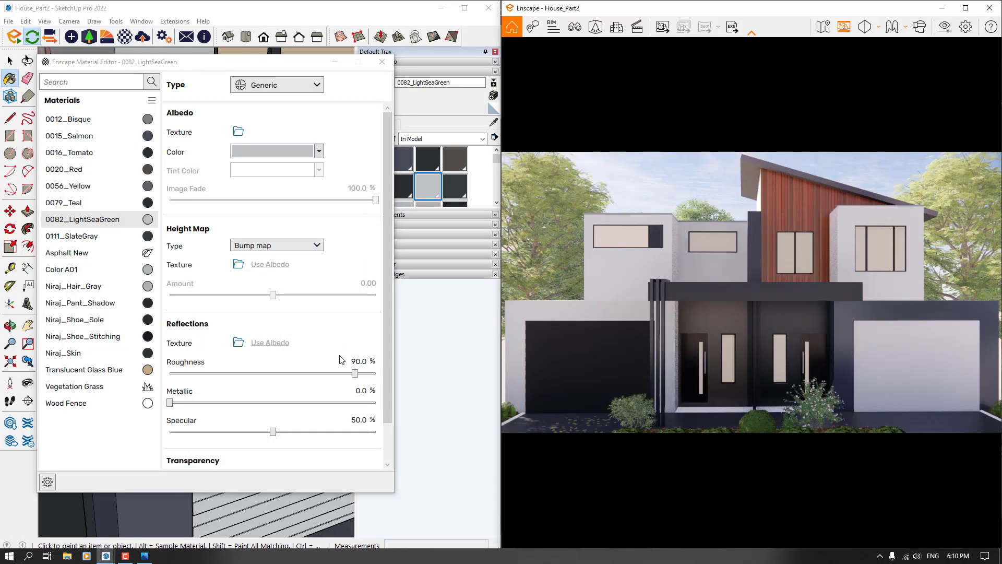
left_click(359, 361)
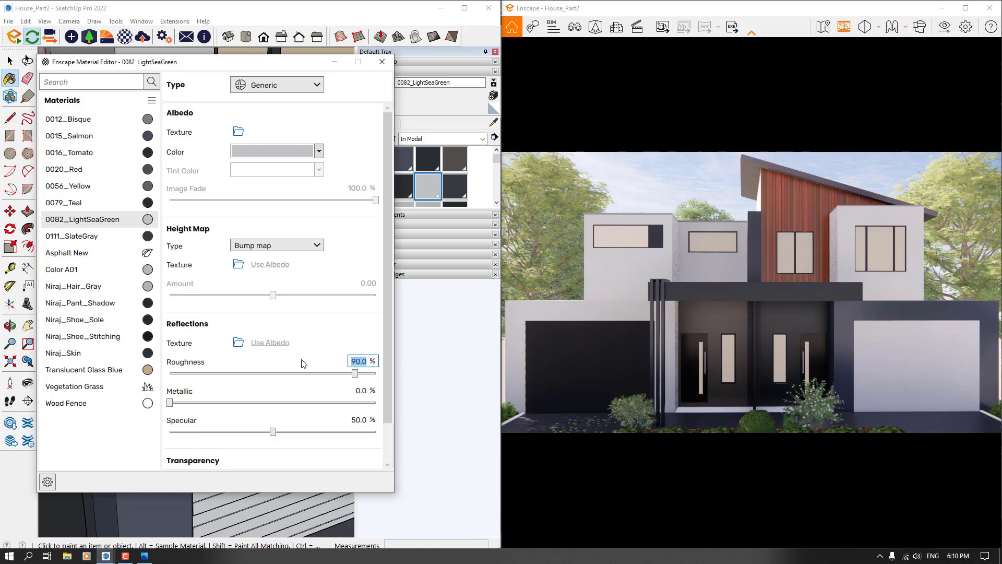
type("19")
key("Return")
left_click(361, 390)
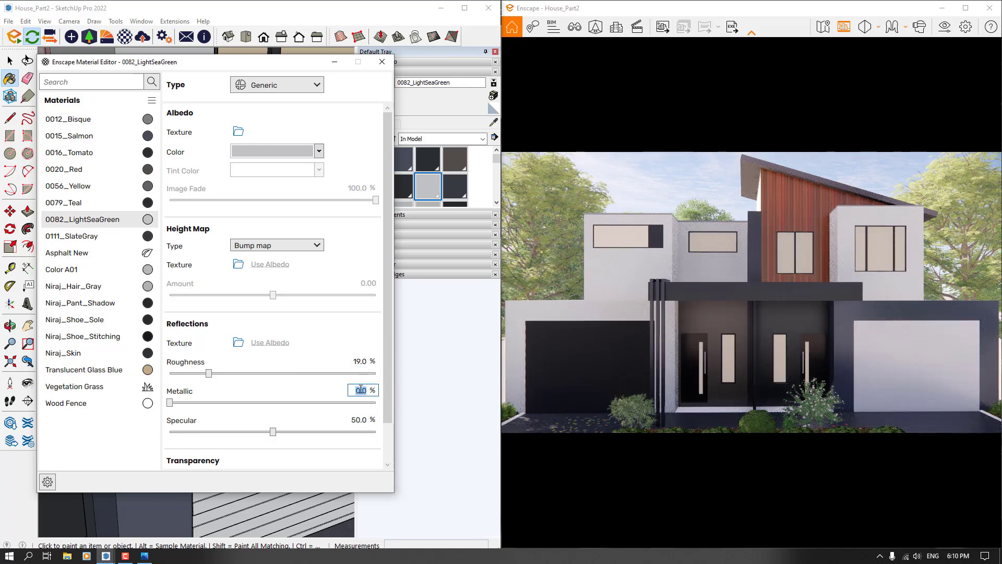
type("6")
key("Return")
left_click(365, 420)
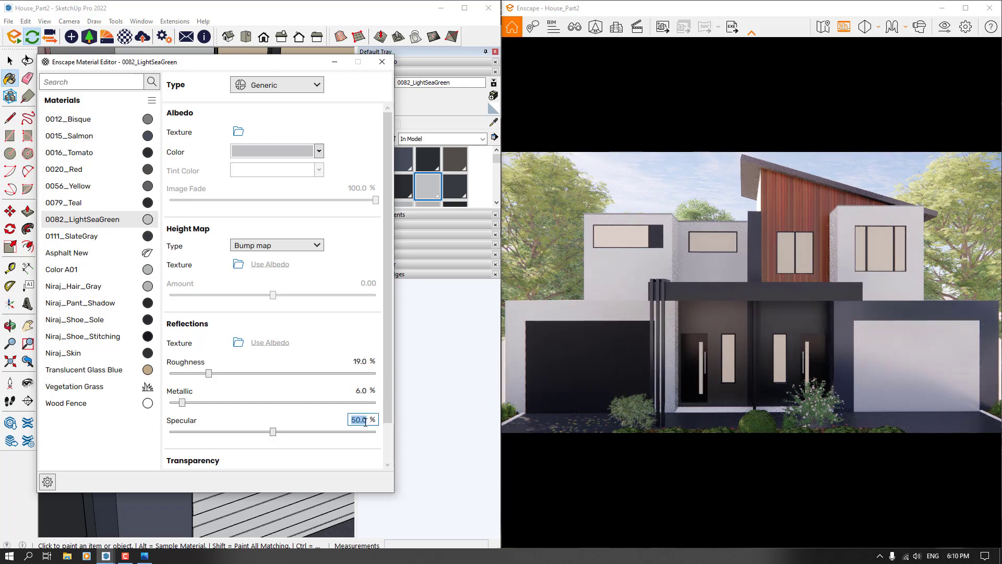
type("84")
key("Return")
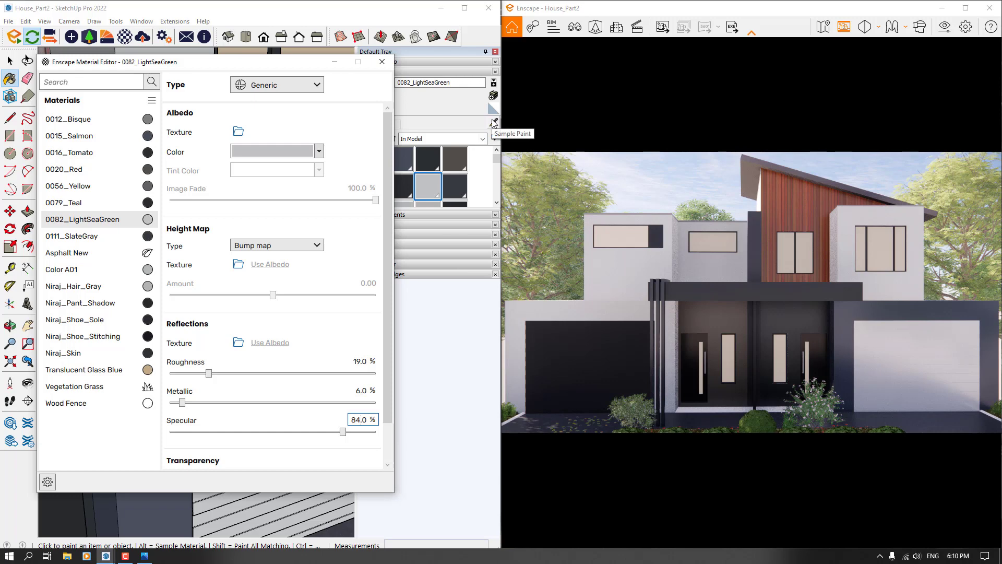
Sample the 0079_Teal material from the dark garage door to load it in the Enscape Material Editor
left_click_drag(276, 72, 593, 145)
scroll(239, 252, "down", 4)
mouse_move(73, 281)
middle_mouse_down()
mouse_move(416, 226)
mouse_move(500, 222)
middle_mouse_up()
scroll(243, 227, "up", 3)
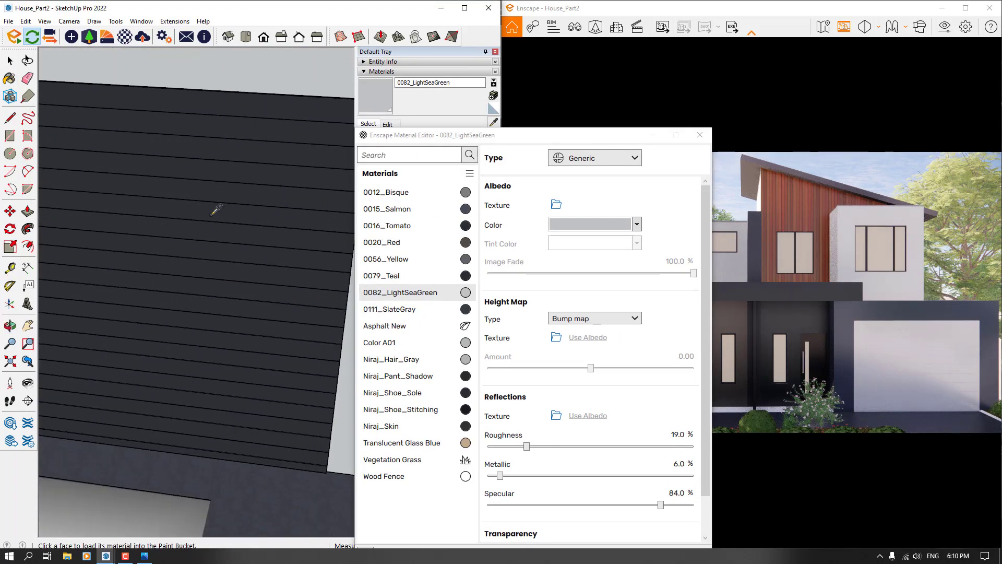
left_click(212, 214)
left_click_drag(533, 137, 323, 73)
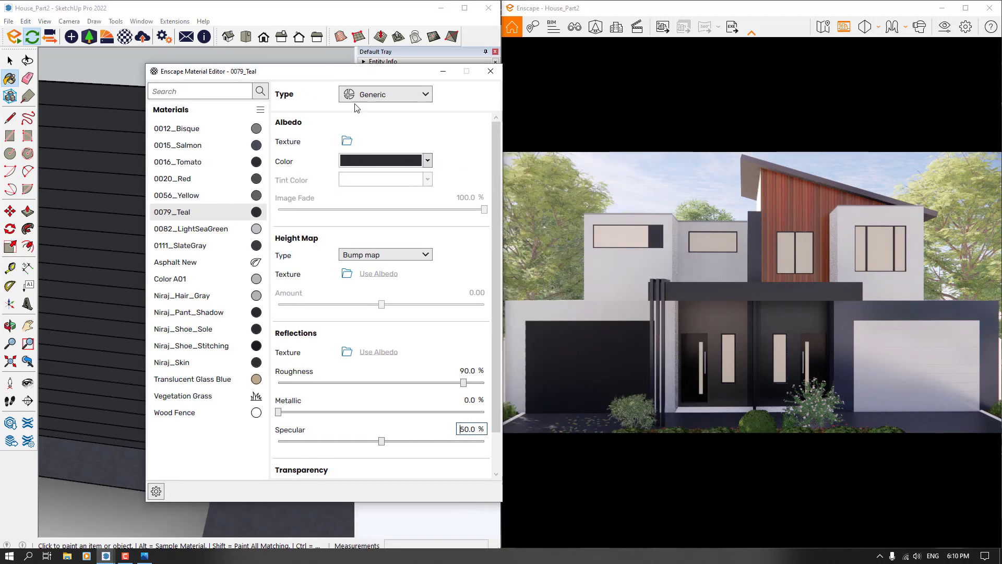
Set the 0079_Teal material's roughness to 22%, metallic to 6% and specular to 84%
double_click(472, 370)
type("22")
key("Return")
double_click(469, 399)
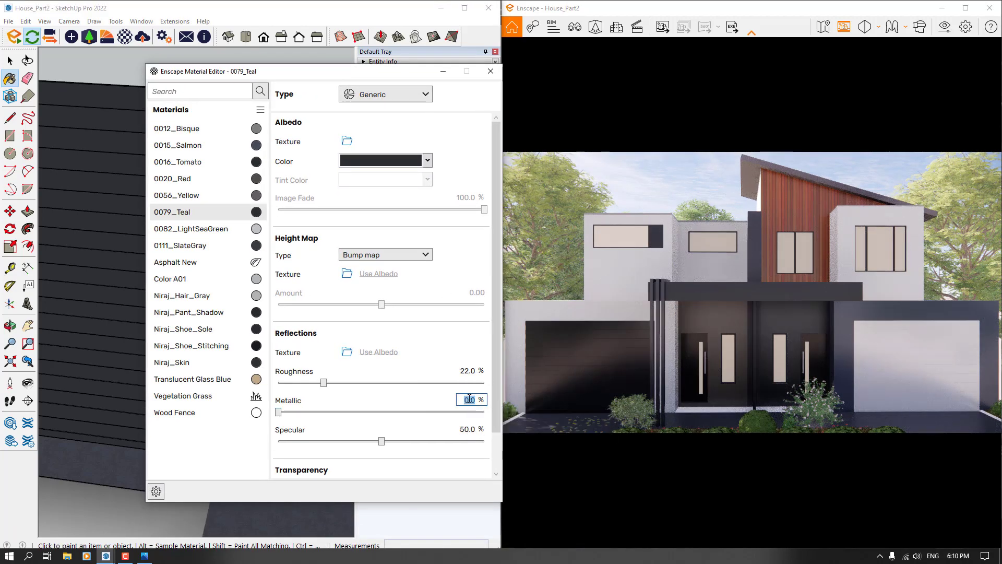
type("6")
key("Return")
double_click(470, 429)
type("84")
key("Return")
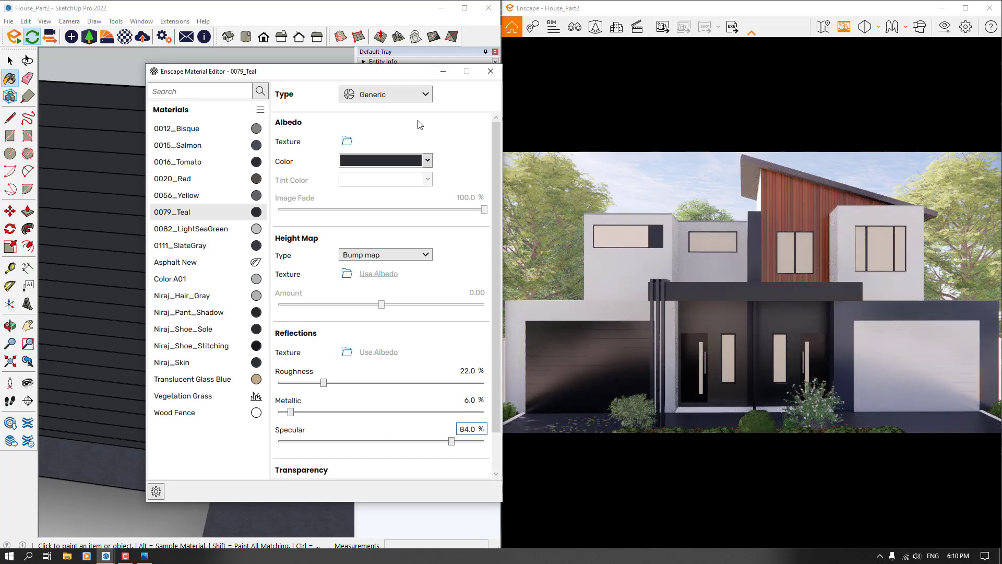
Sample the Vegetation Grass material from the planting bed edge in front of the house entrance
mouse_move(375, 72)
left_mouse_down()
mouse_move(259, 202)
mouse_move(814, 228)
left_mouse_up()
left_click(494, 126)
scroll(331, 224, "down", 9)
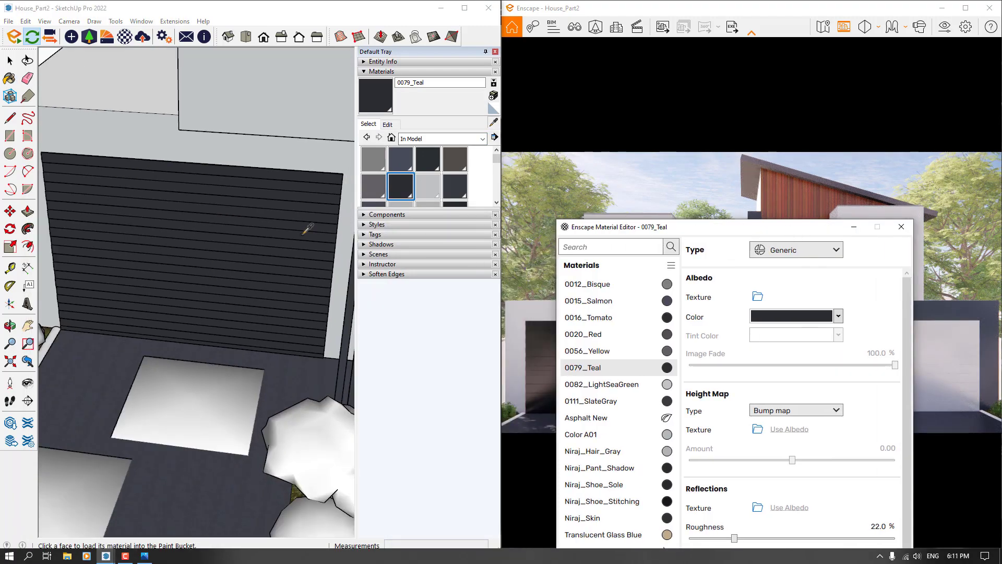
mouse_move(282, 392)
middle_mouse_down()
mouse_move(261, 319)
mouse_move(274, 292)
mouse_move(175, 289)
middle_mouse_up()
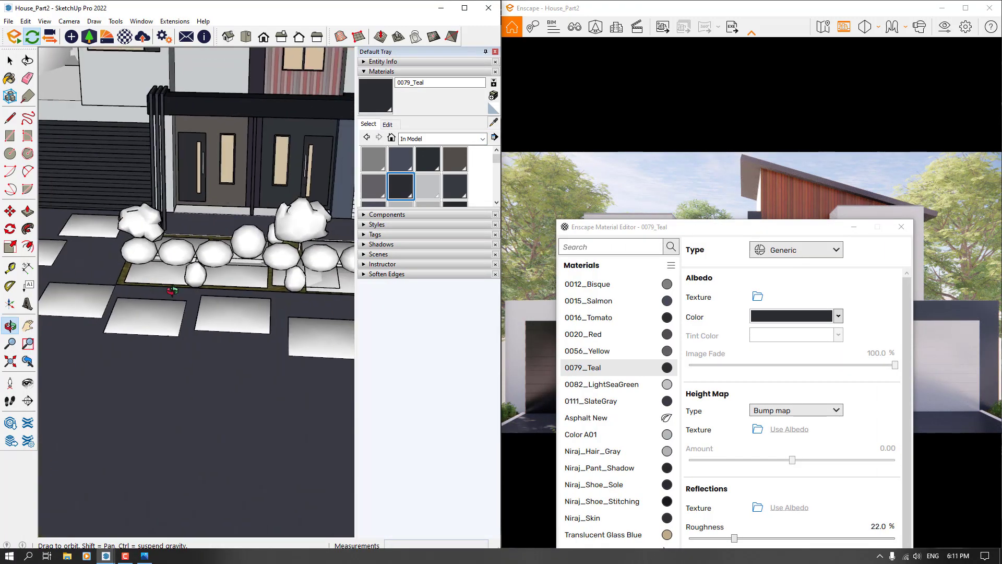
scroll(305, 282, "up", 8)
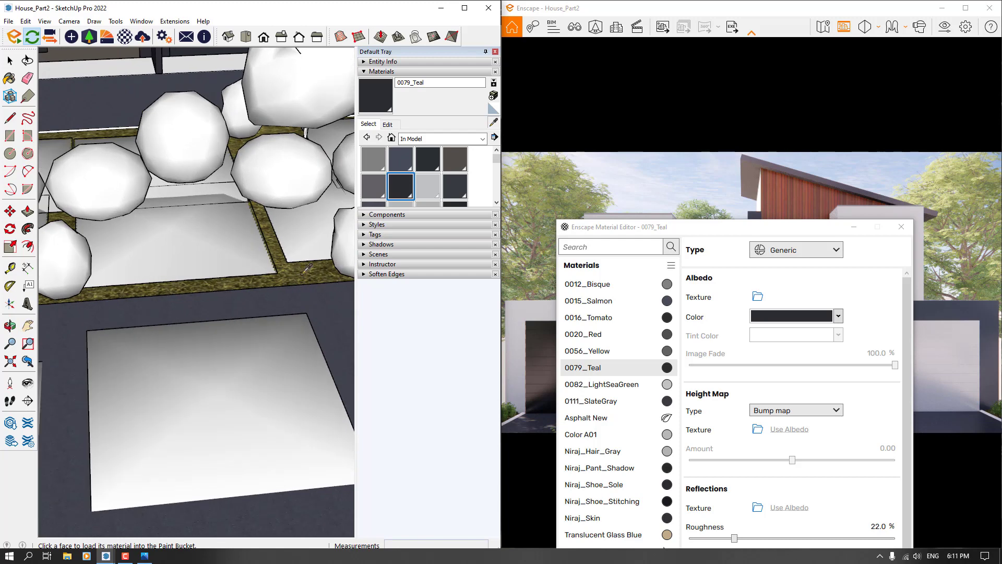
left_click(303, 273)
mouse_move(637, 231)
left_mouse_down()
mouse_move(119, 98)
mouse_move(117, 75)
left_mouse_up()
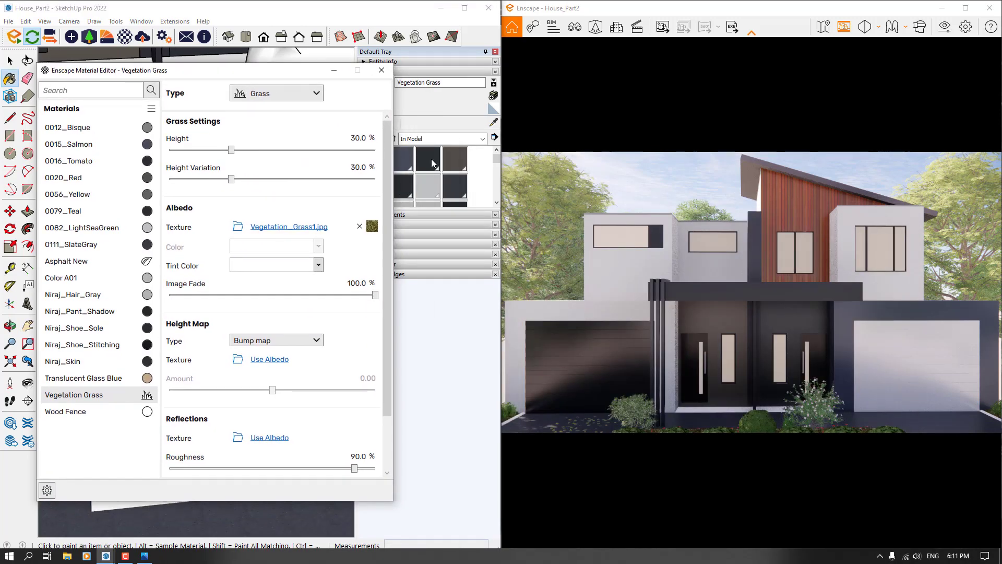
Examine the lawn and shrubs in the reference image Wood Facede.jpg and return to the Enscape Material Editor in SketchUp
left_click(145, 556)
mouse_move(488, 351)
left_mouse_down()
mouse_move(463, 421)
mouse_move(516, 294)
mouse_move(494, 342)
left_mouse_up()
scroll(494, 342, "down", 3)
scroll(501, 418, "up", 6)
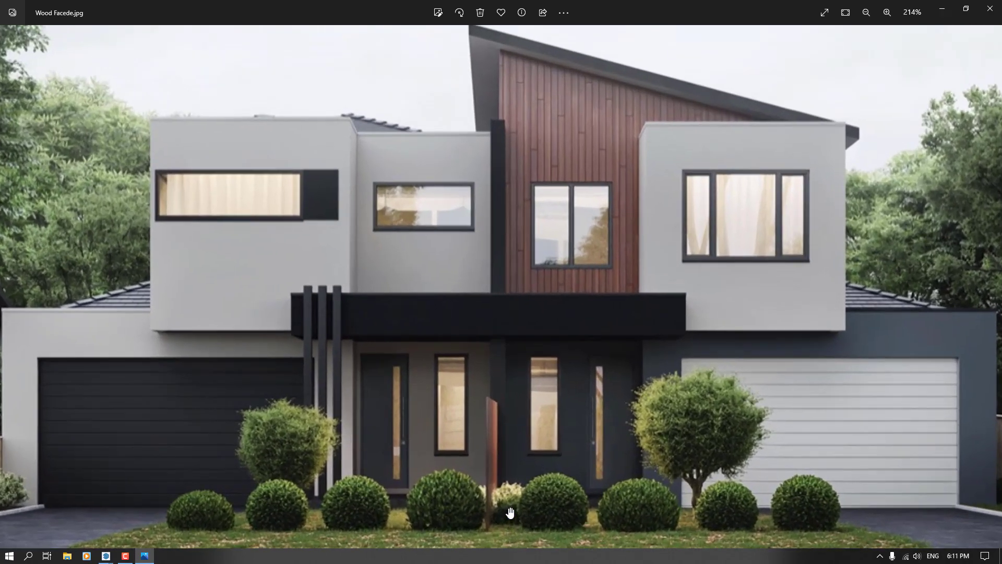
mouse_move(128, 556)
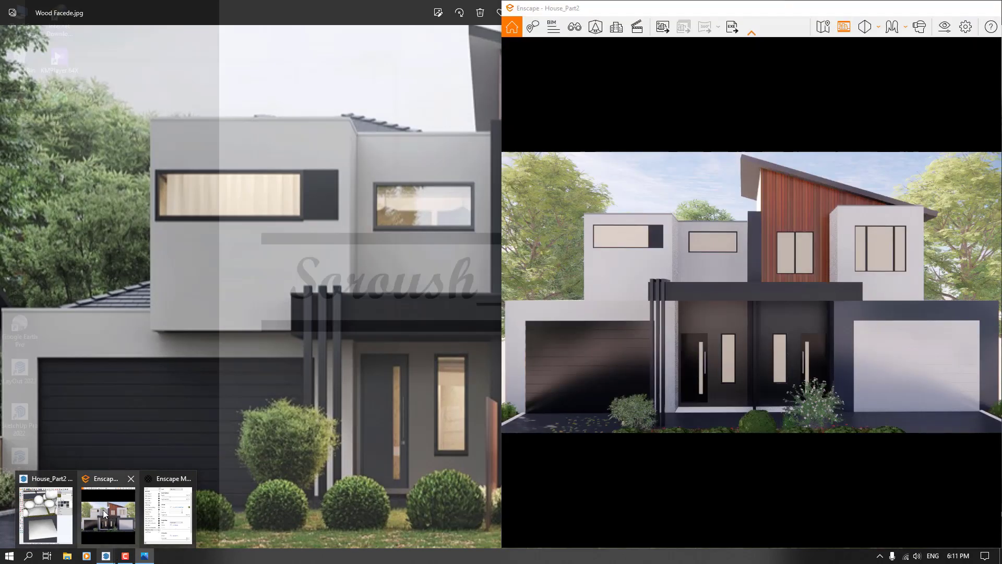
left_click(105, 542)
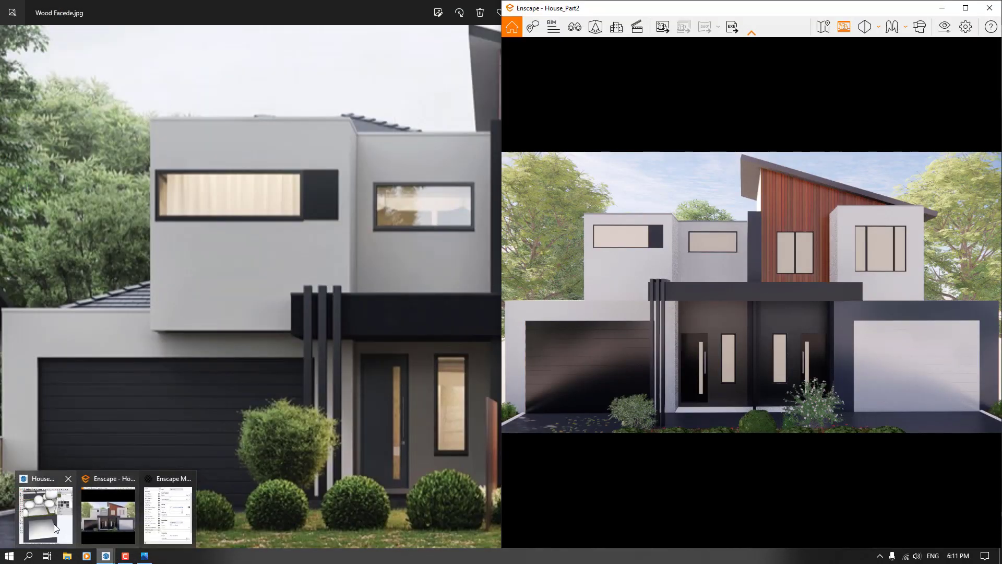
left_click(47, 525)
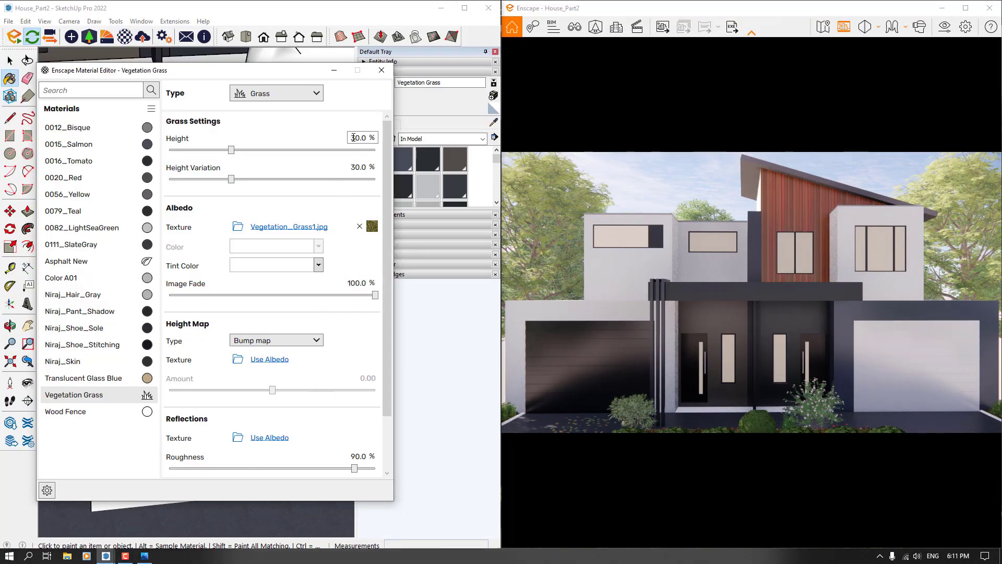
Set the Vegetation Grass material's height to 46% and its height variation to 66%, checking the planting bed in Enscape
left_click(744, 265)
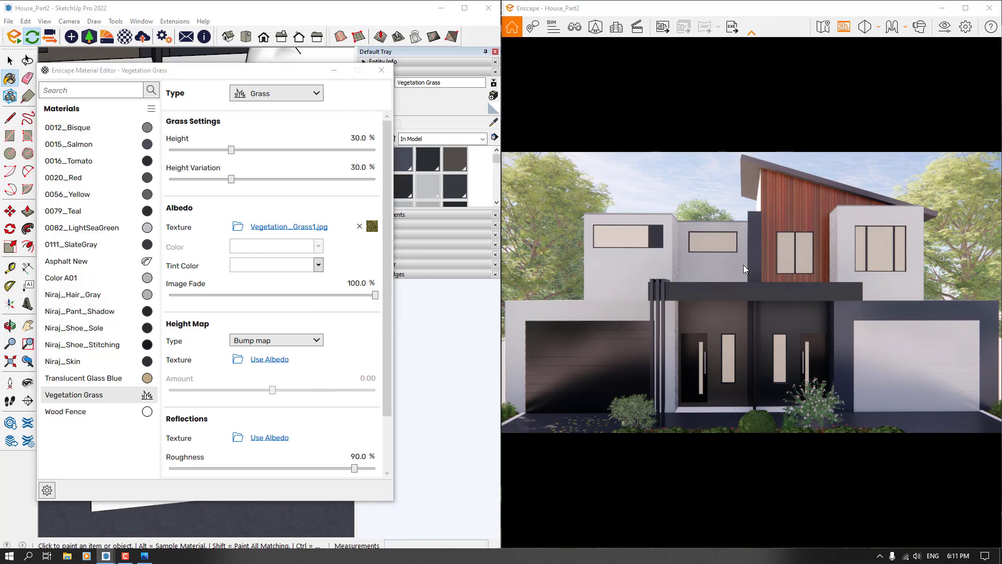
key("q")
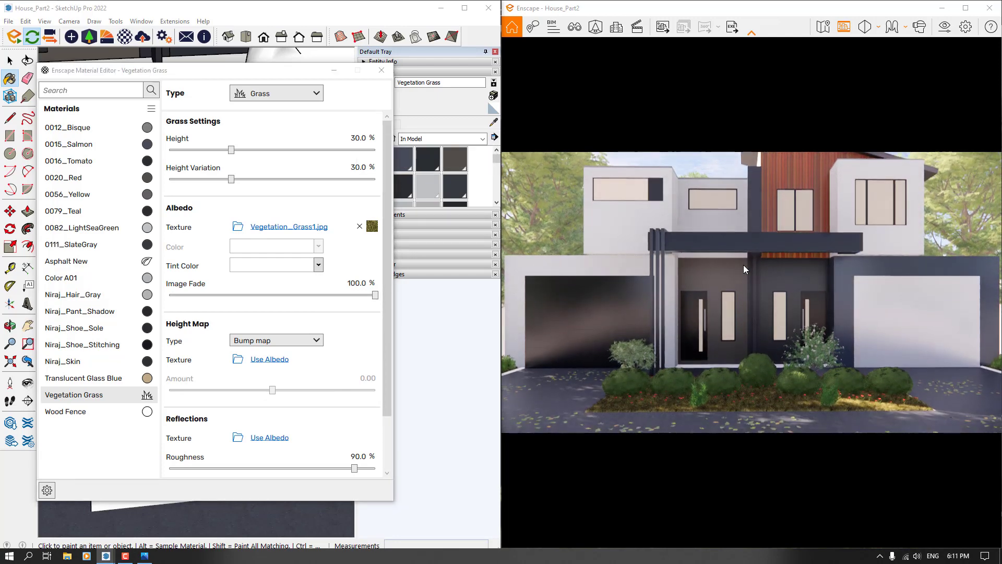
left_click_drag(743, 265, 743, 386)
key("w")
right_click_drag(684, 282, 722, 306)
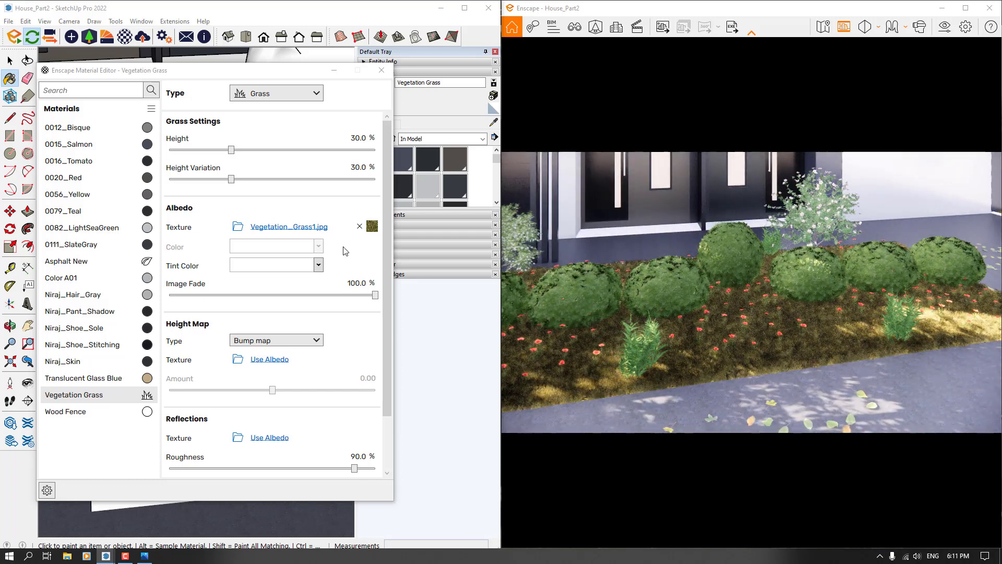
left_click(358, 137)
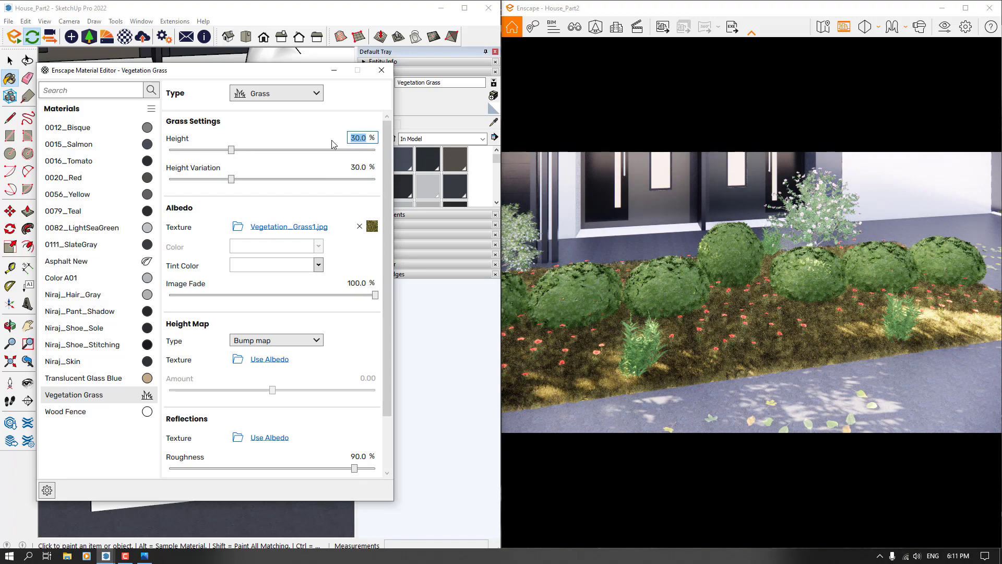
type("46")
left_click(366, 168)
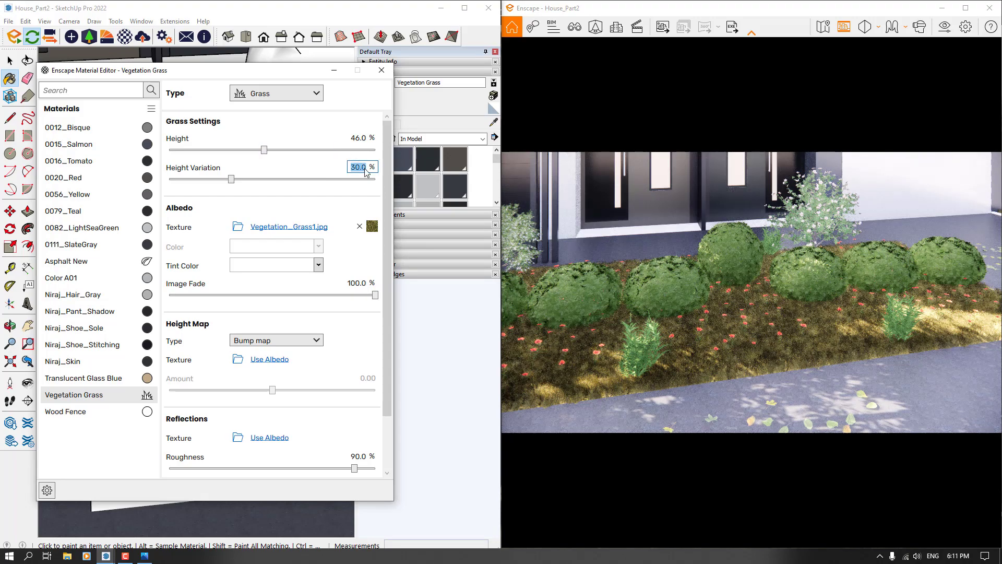
type("66")
key("Return")
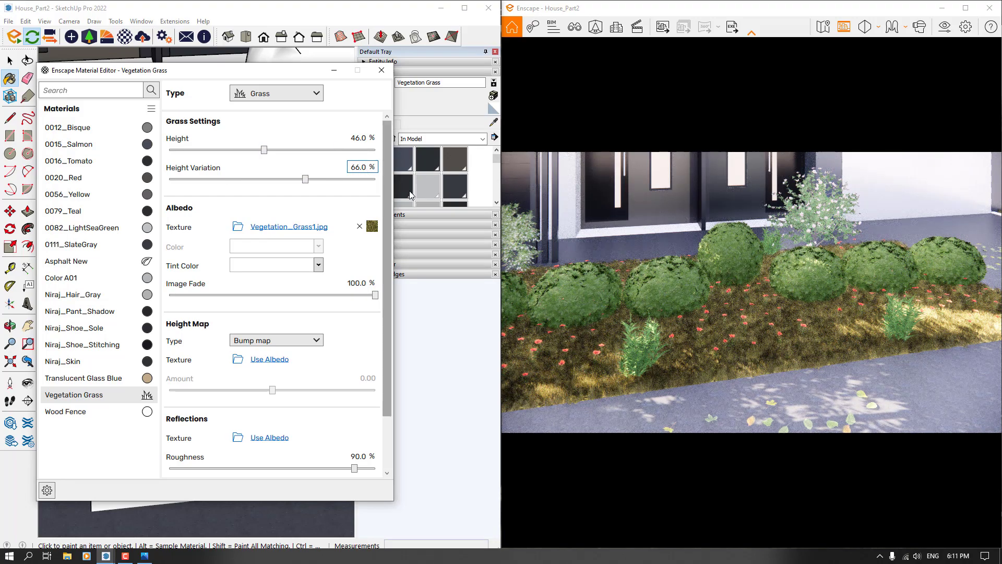
Tint the Vegetation Grass material yellow-green, trying a brighter lime green first
left_click(318, 265)
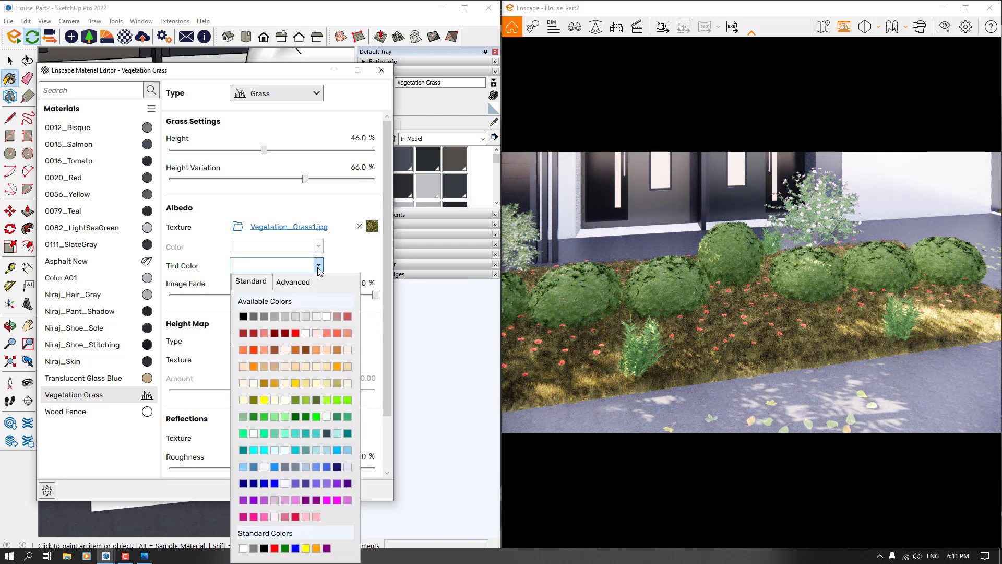
left_click(348, 400)
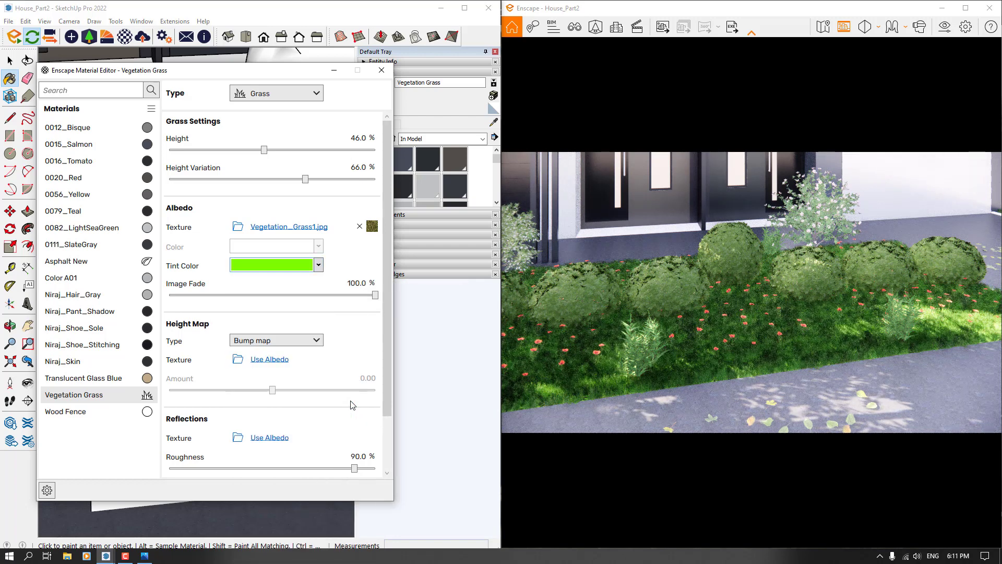
left_click(318, 265)
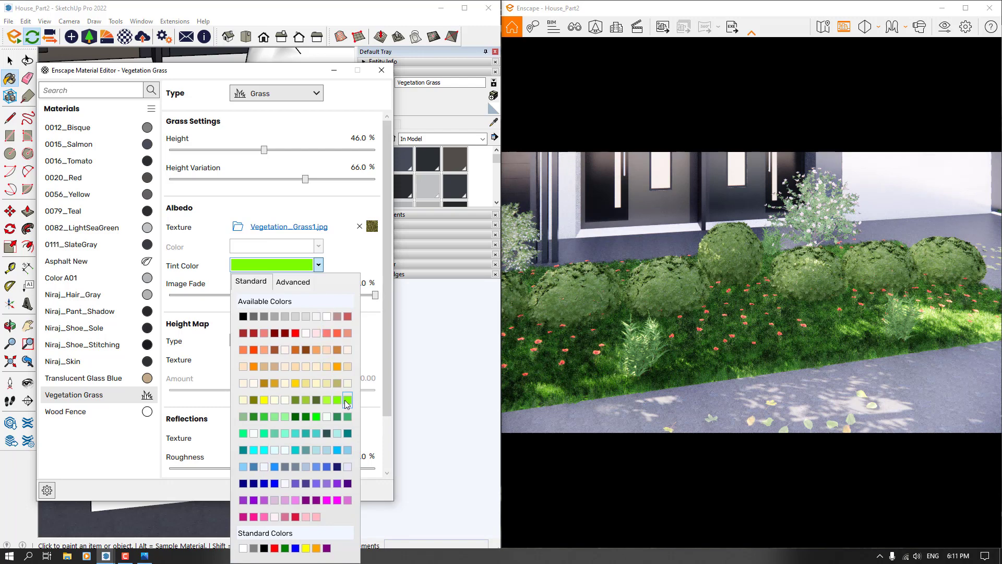
left_click(305, 401)
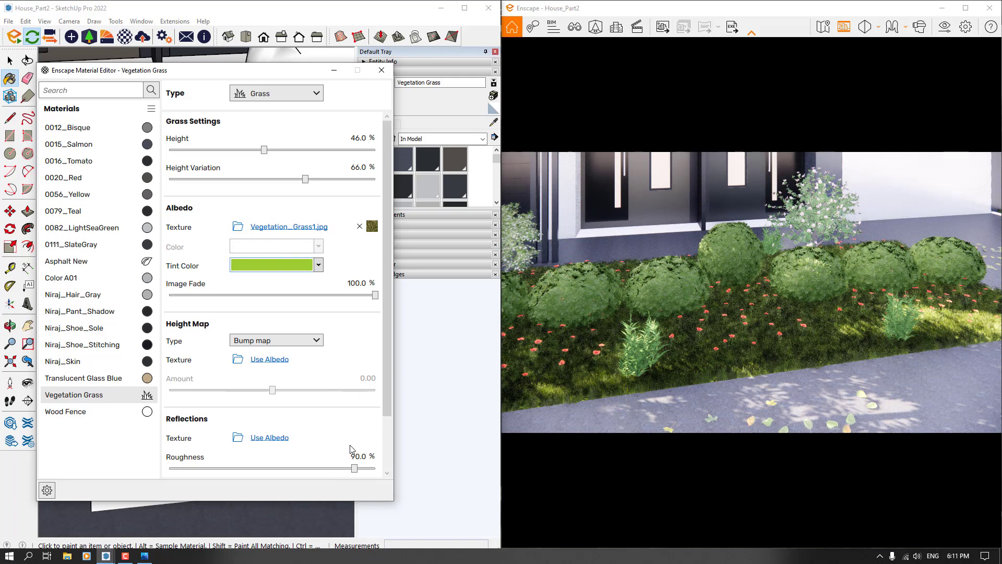
Set the Vegetation Grass material's roughness to 10% and specular to 88%, and check the house front in Enscape
scroll(387, 441, "down", 1)
scroll(388, 443, "down", 3)
double_click(361, 392)
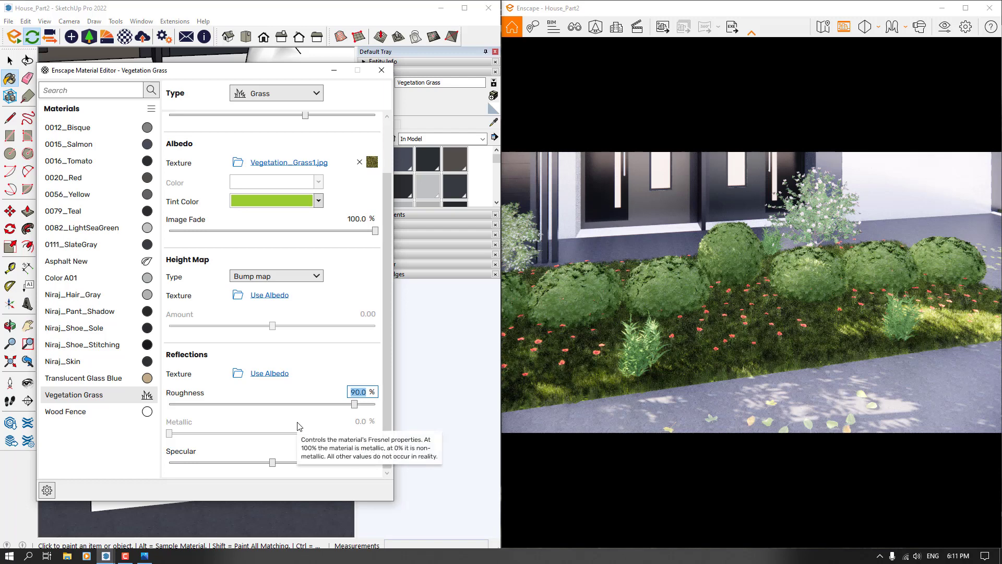
type("10")
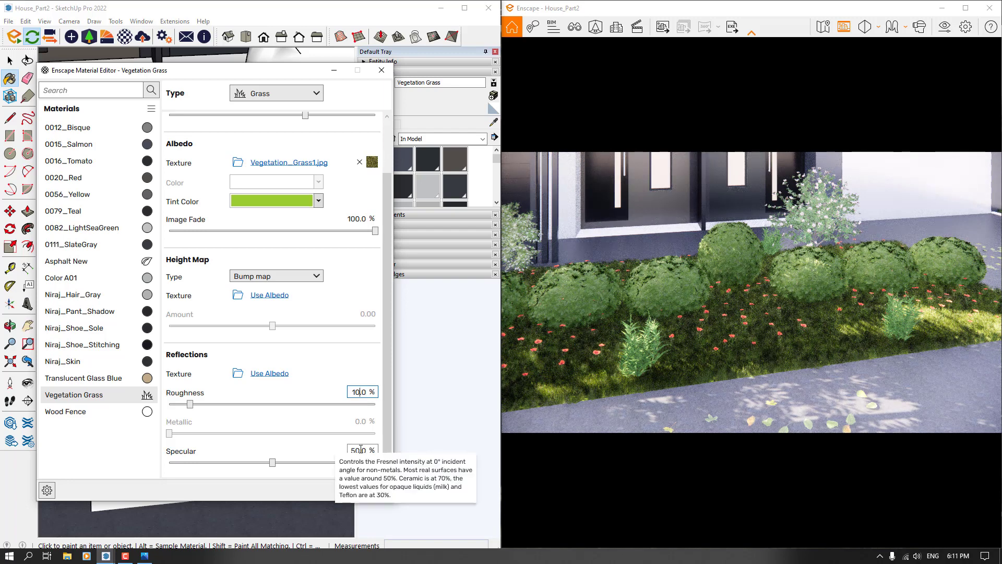
double_click(361, 450)
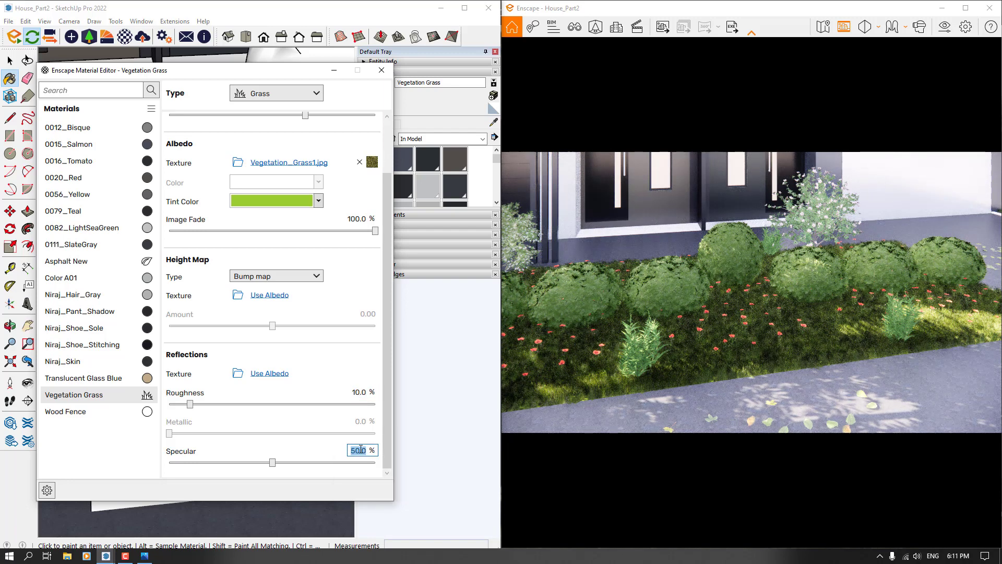
type("88")
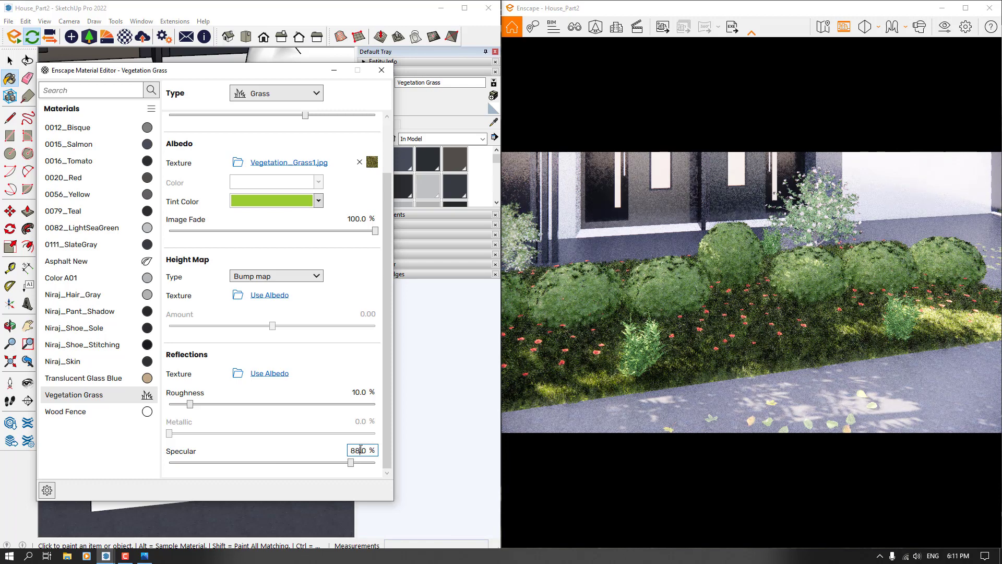
left_click_drag(831, 264, 804, 233)
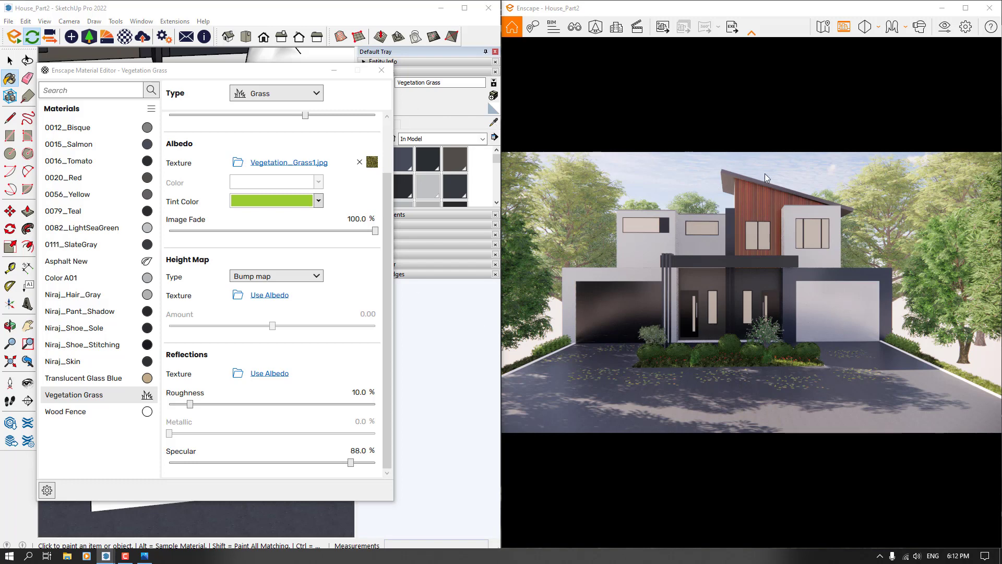
Sample the 0056_Yellow material from the sloped roof above the wood cladding to load it in the Enscape Material Editor
left_click_drag(280, 76, 586, 186)
scroll(231, 293, "down", 8)
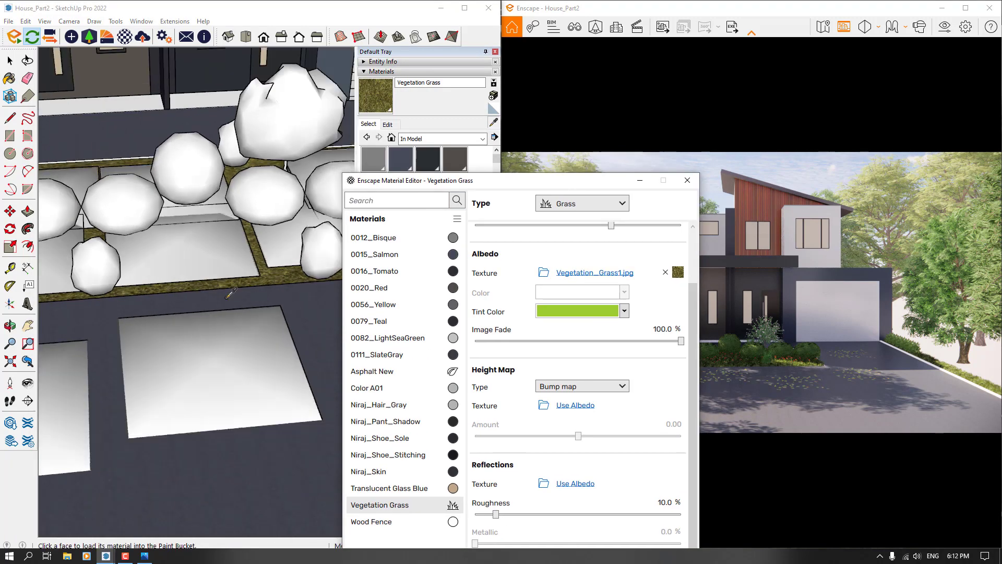
middle_click_drag(225, 230, 214, 293)
scroll(199, 177, "up", 5)
left_click(203, 172)
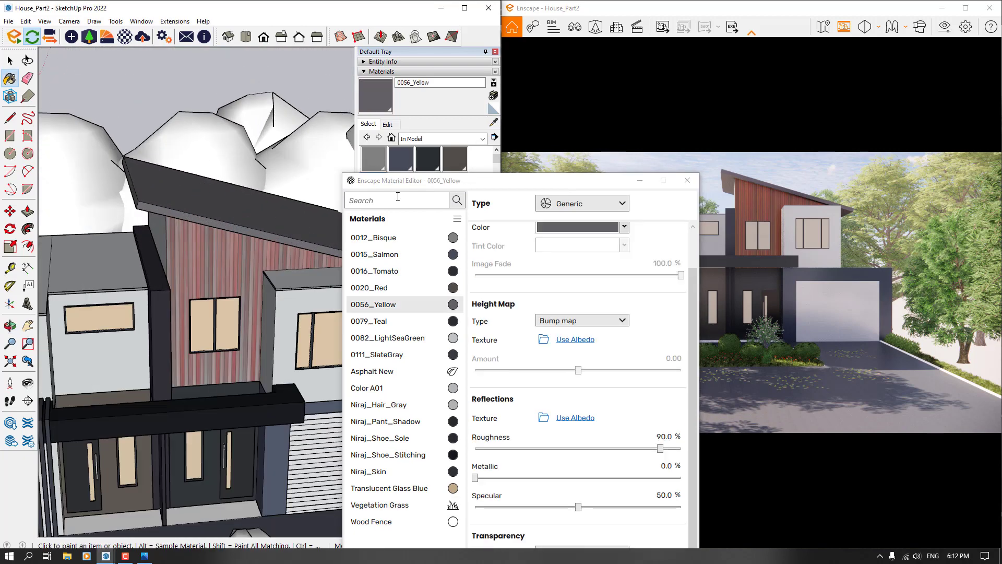
mouse_move(429, 180)
left_mouse_down()
mouse_move(262, 124)
mouse_move(158, 57)
left_mouse_up()
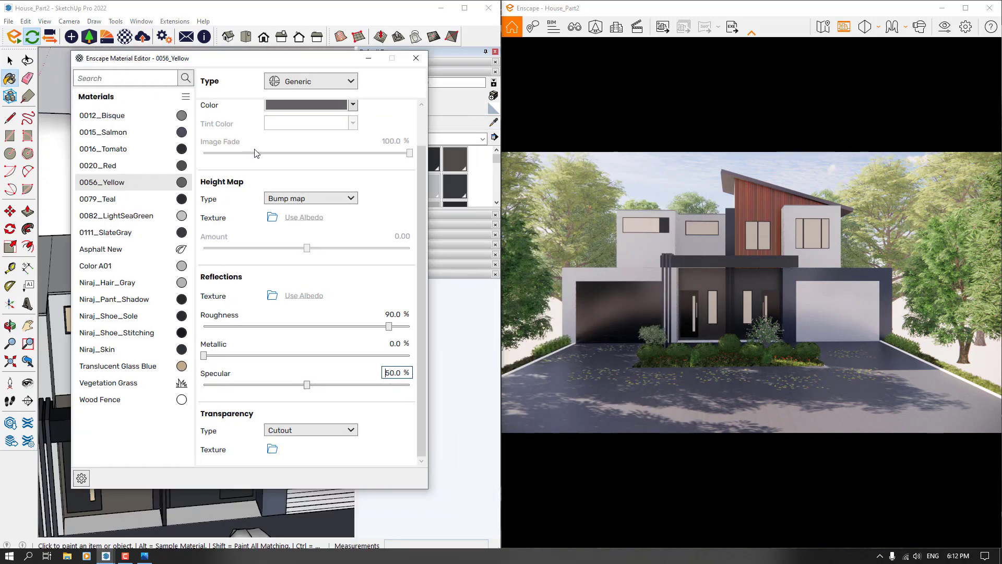
Set the 0056_Yellow material's roughness to 56%, trying 34% first
left_click(400, 314)
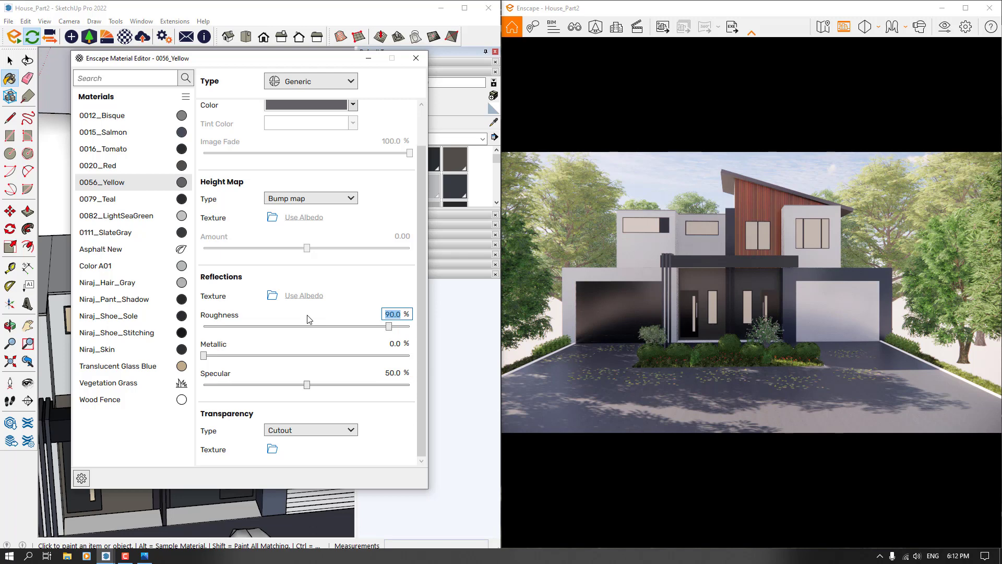
type("34")
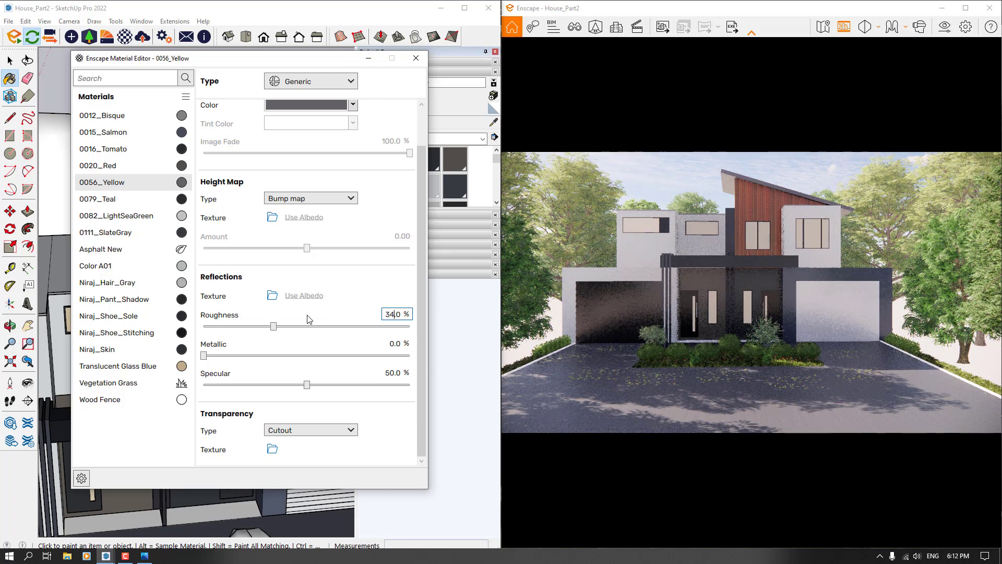
left_click(400, 315)
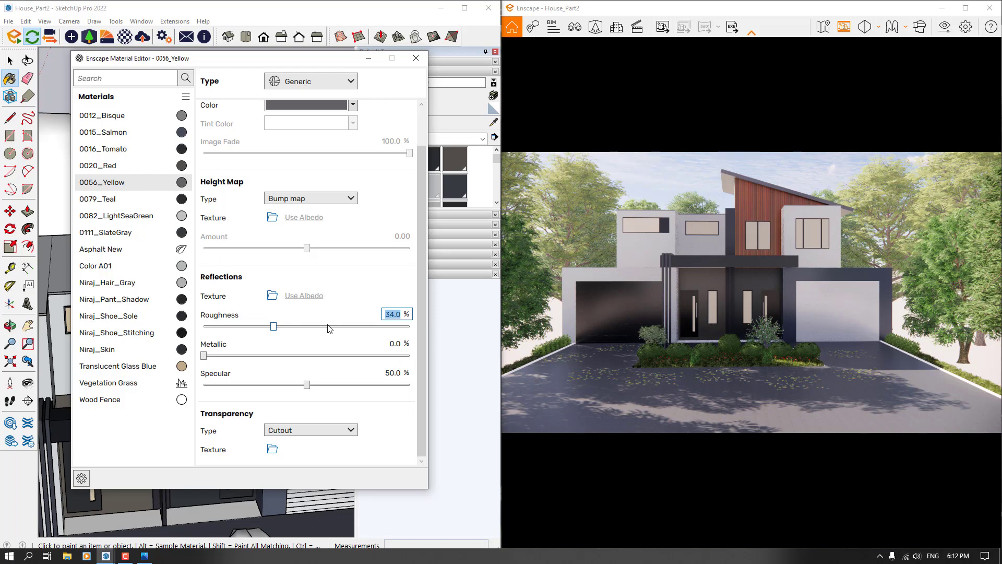
type("56")
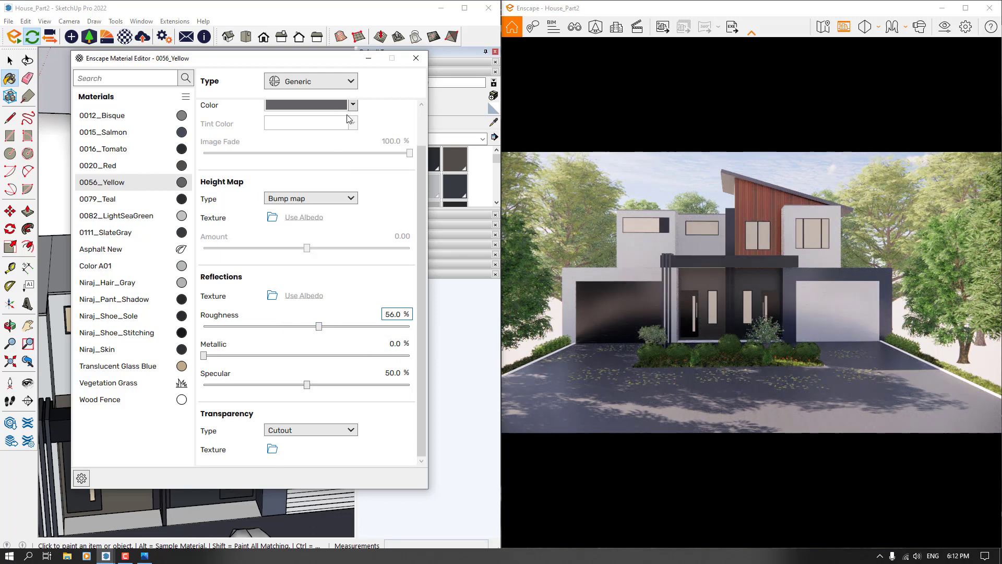
Change the 0056_Yellow material's color to dark gray #383636, trying the preset gray #696969 first
left_click(353, 105)
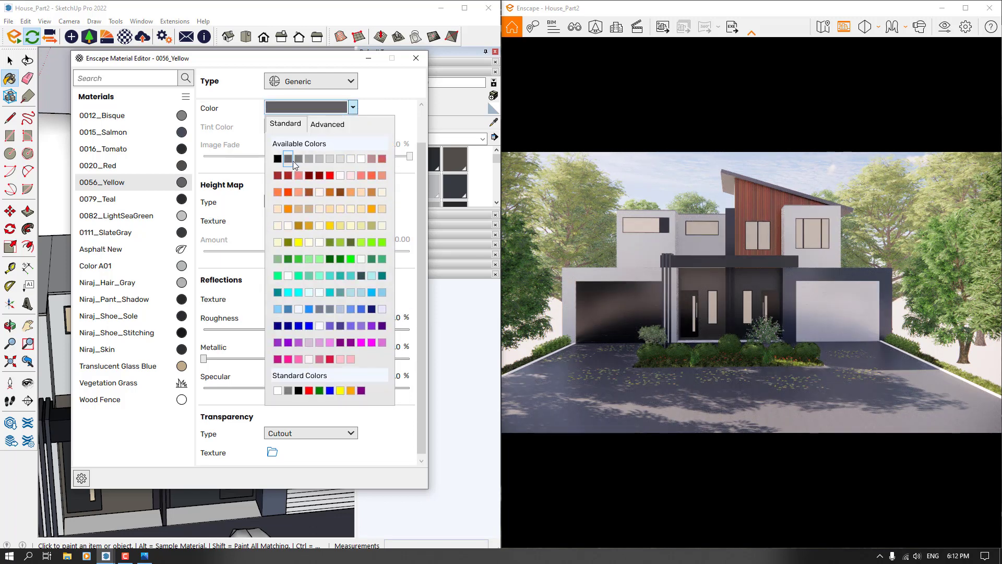
left_click(293, 161)
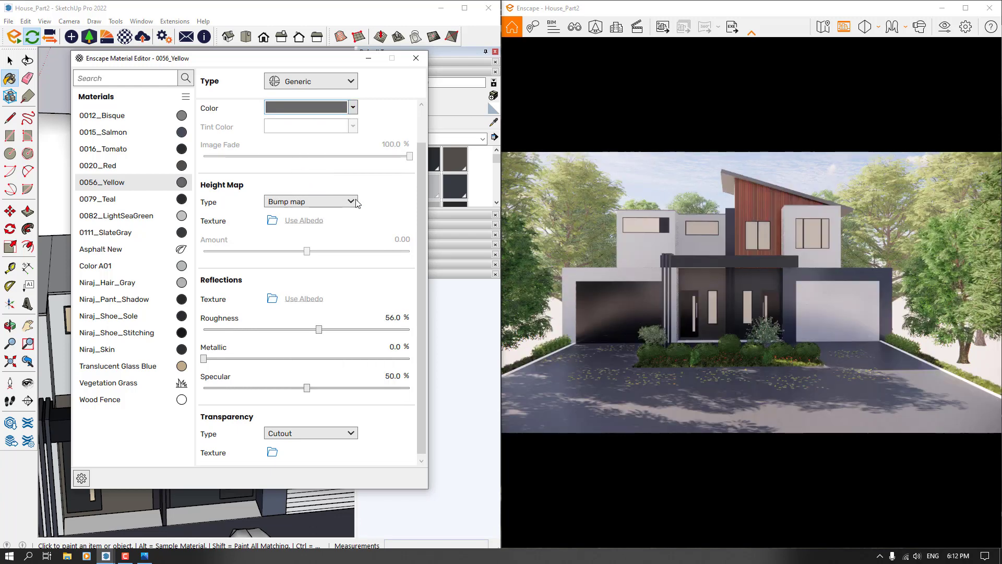
left_click(353, 108)
left_click(315, 126)
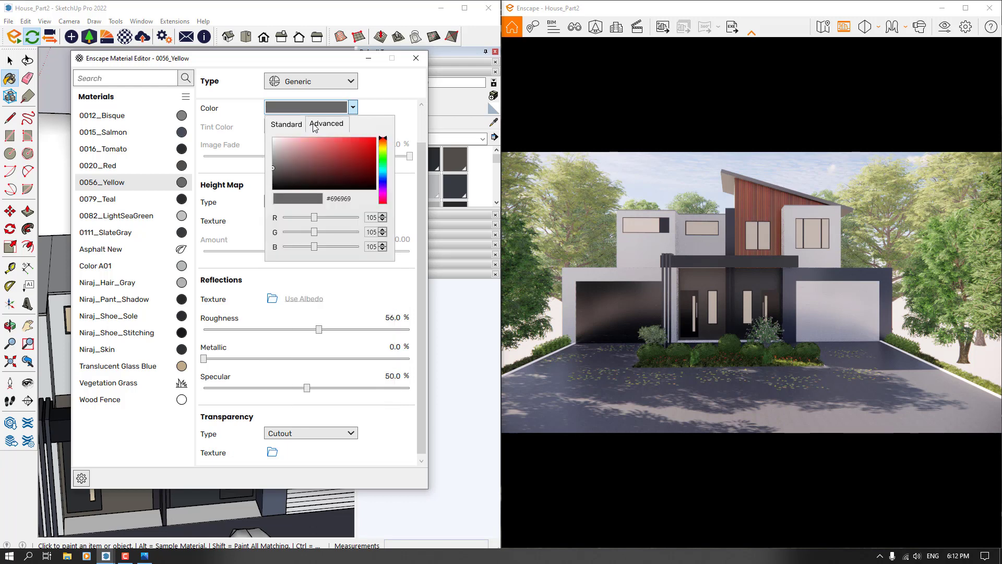
left_click(278, 178)
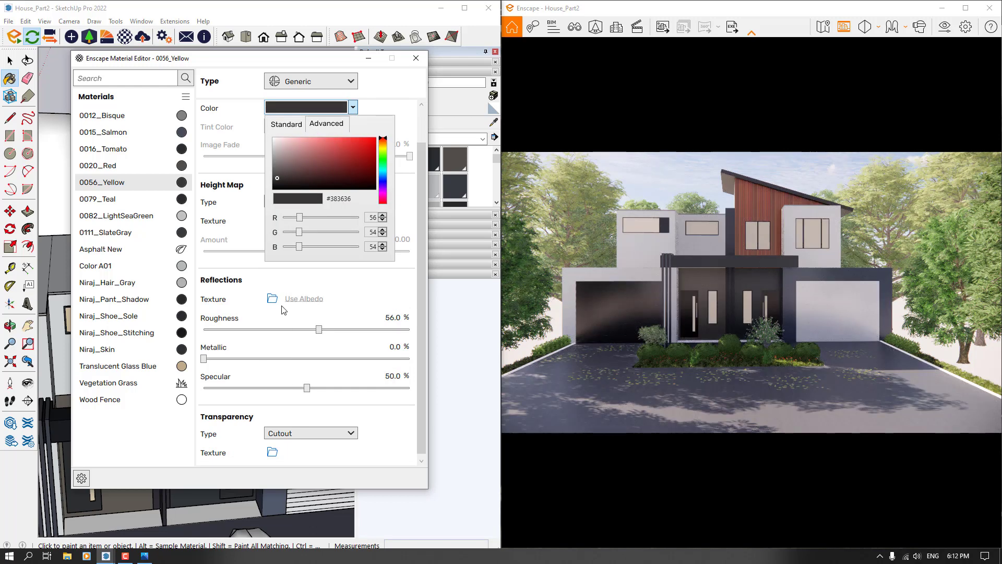
left_click(360, 108)
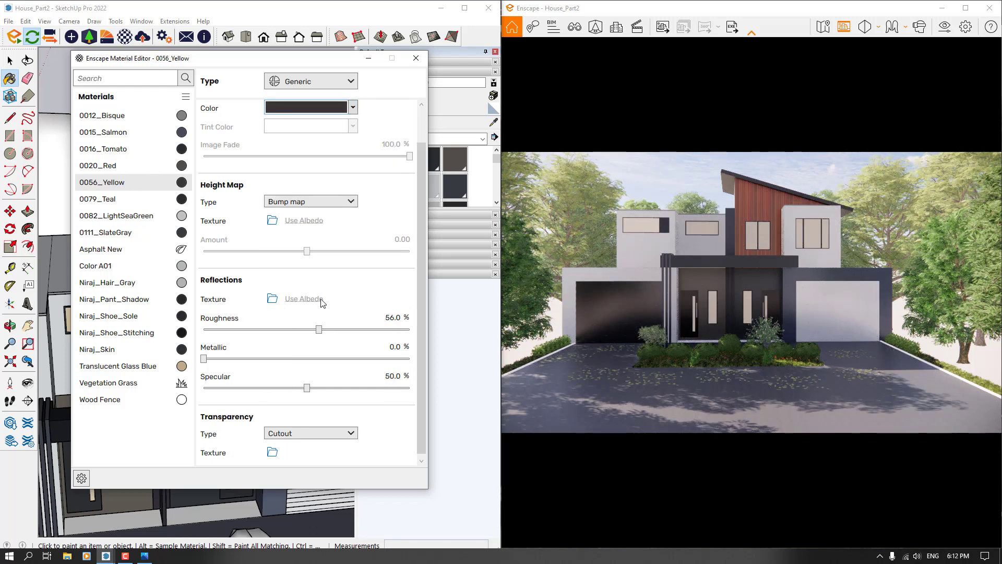
Set the 0056_Yellow material's specular to 56% and close the Enscape Material Editor
left_click(394, 375)
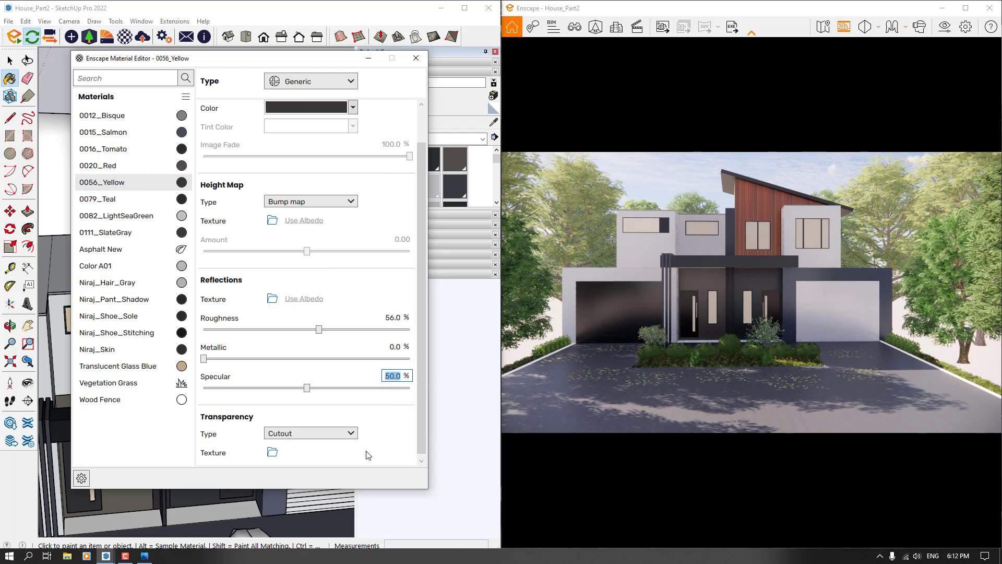
type("56")
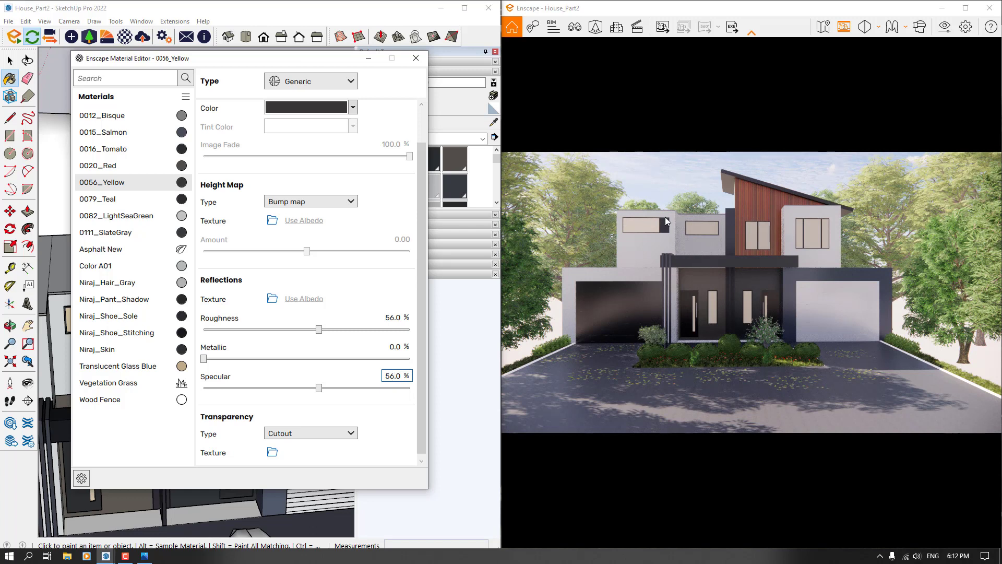
left_click(417, 58)
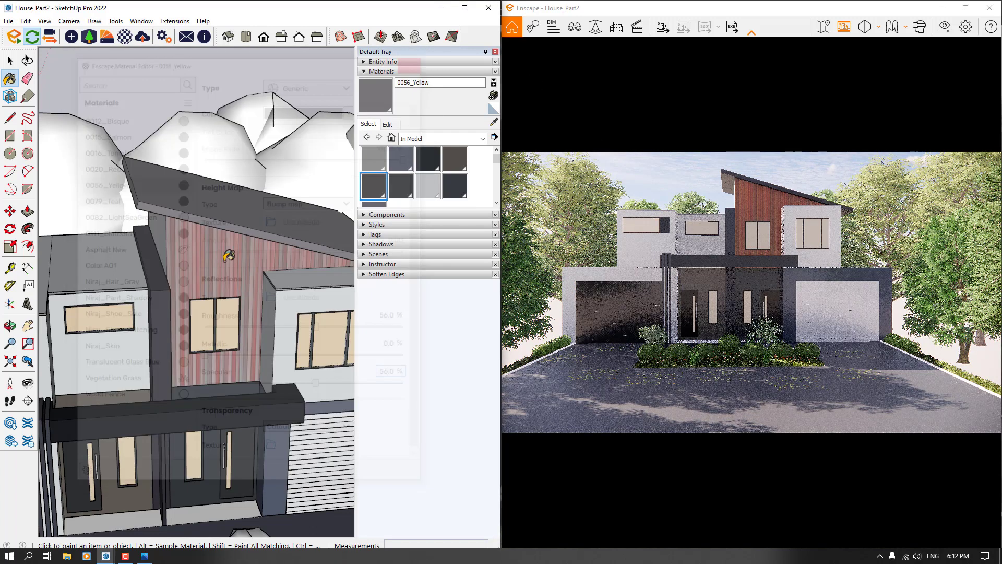
Maximize the Enscape window and move the camera back and up to frame the whole house front with the driveway
left_click(965, 8)
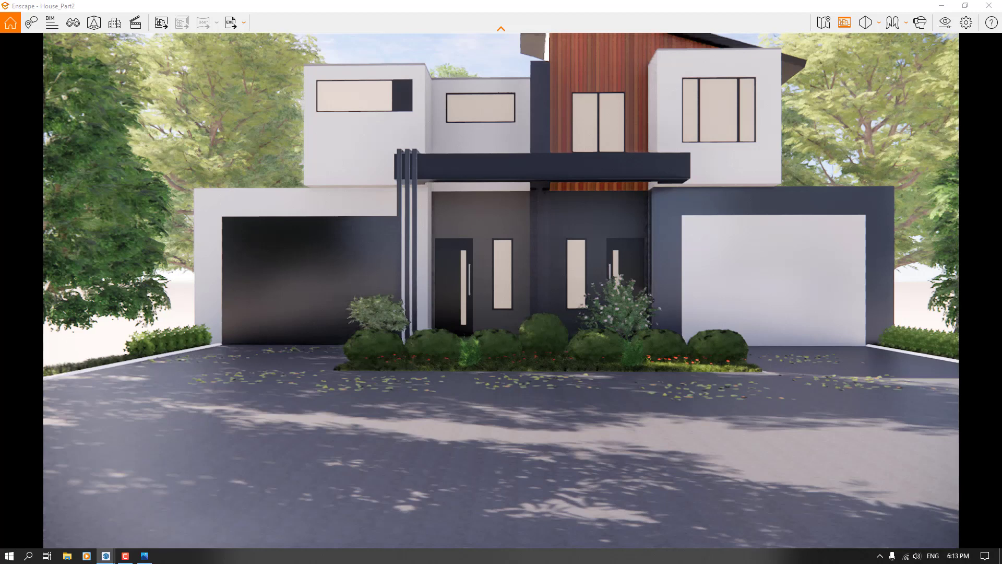
scroll(484, 248, "down", 4)
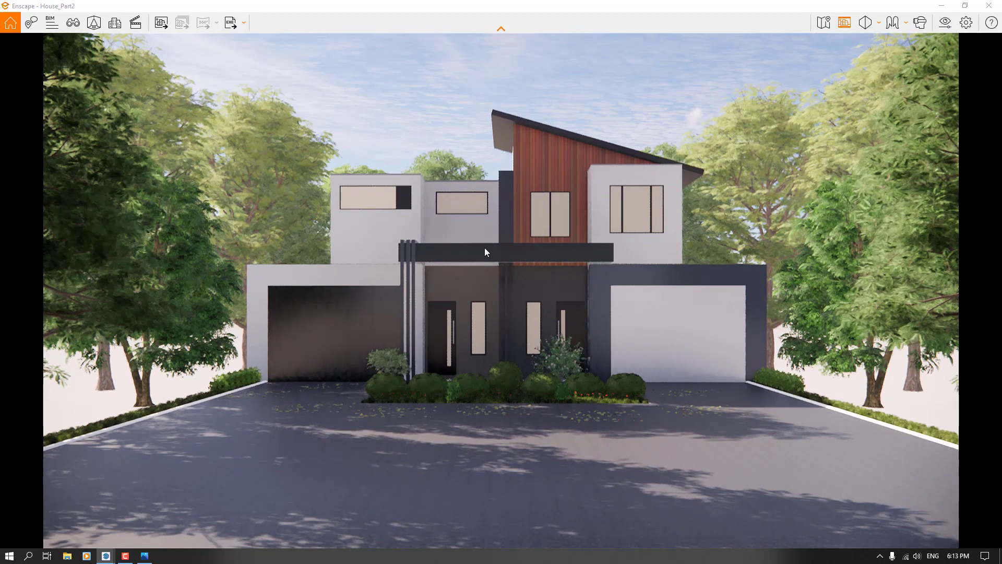
key("e")
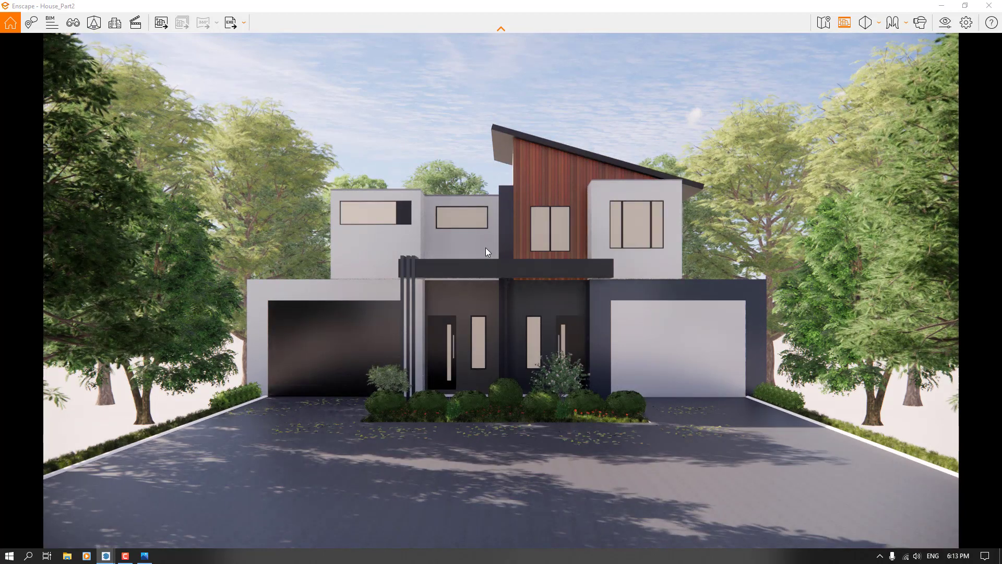
Start a new Enscape view and set its camera position to X 32, Y 3.3 and Z -8.9
key("v")
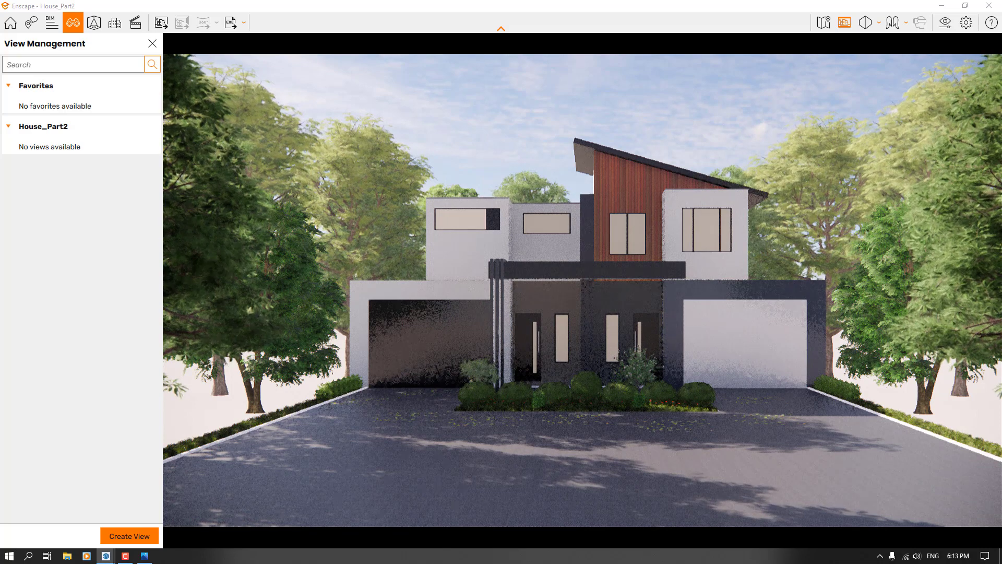
left_click(130, 536)
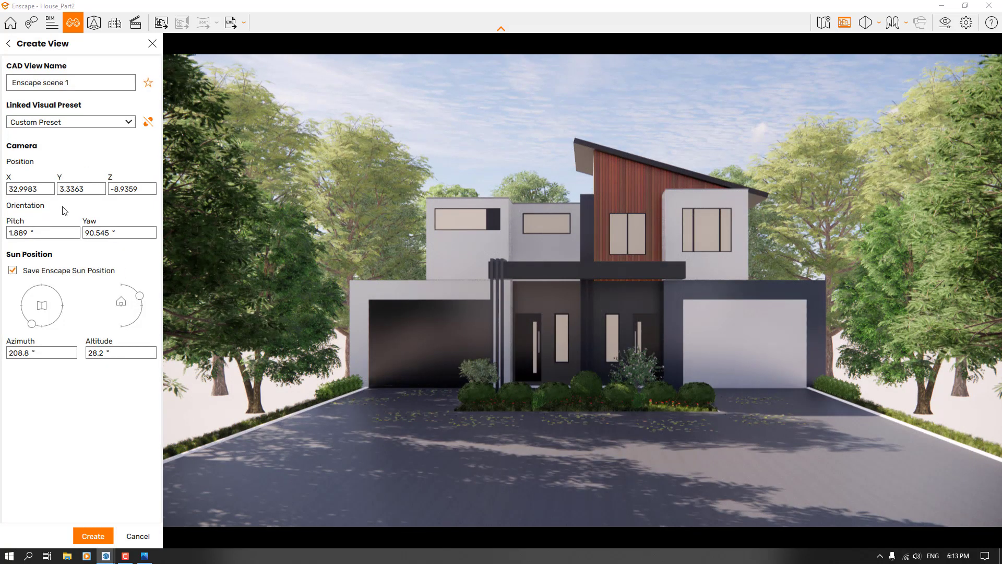
double_click(43, 191)
type("32")
key("Tab")
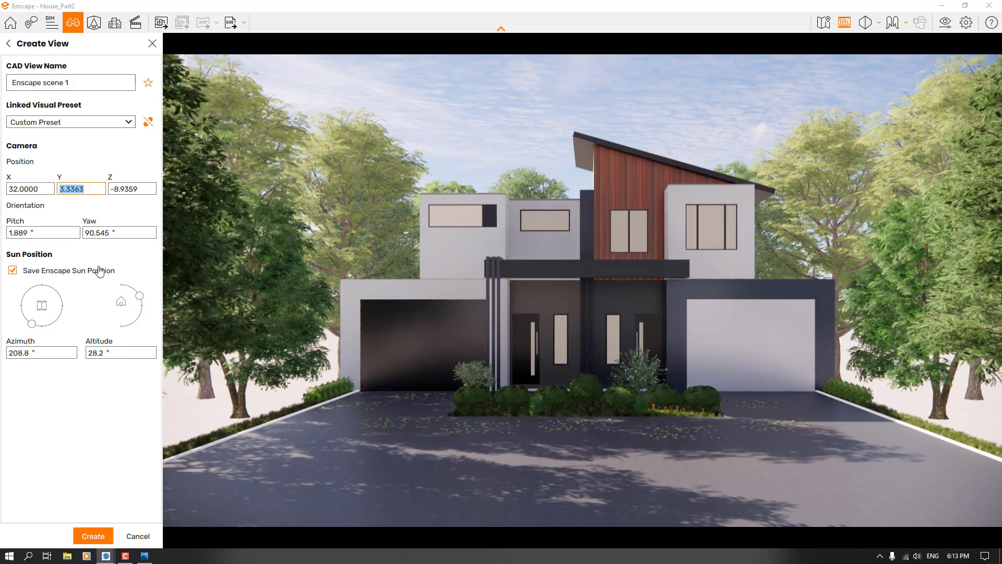
type("3")
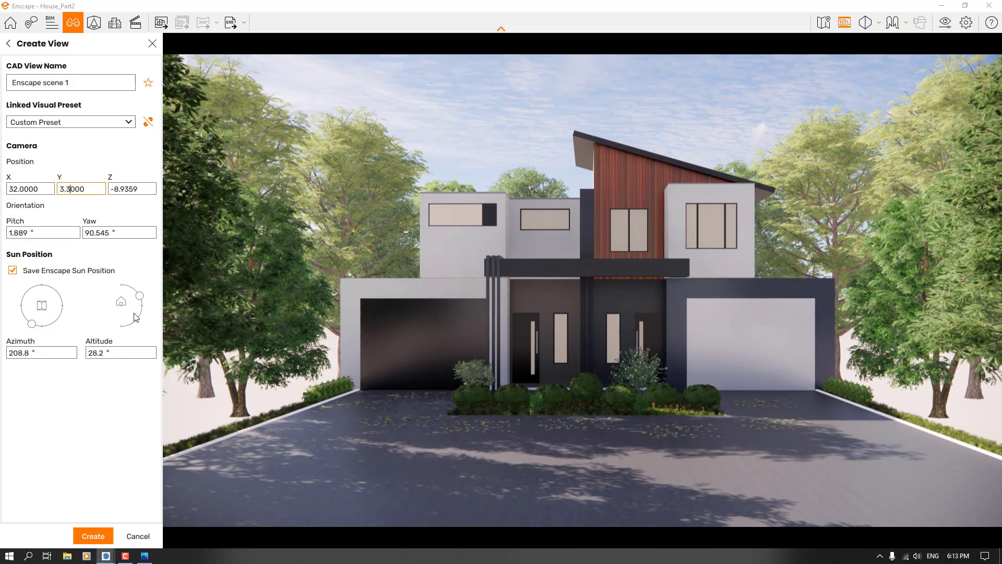
key("Tab")
type("-8")
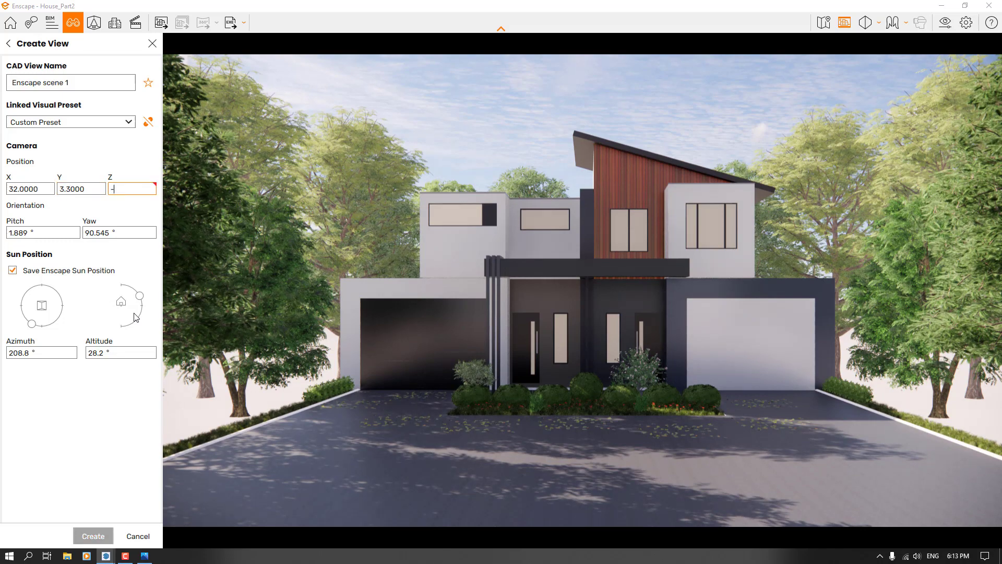
Set the new view's camera orientation to 0° pitch and 90° yaw
double_click(37, 235)
type("0")
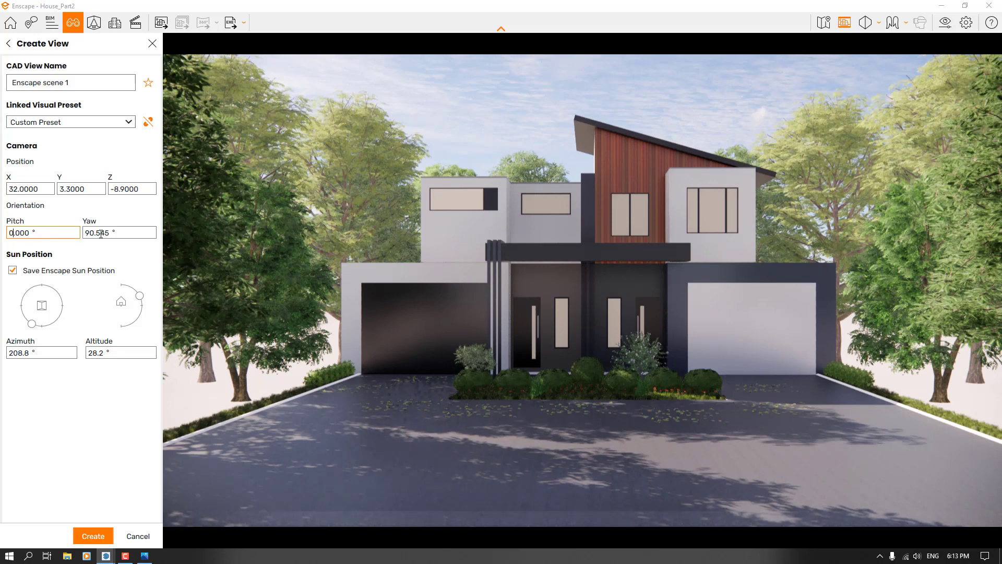
double_click(101, 234)
type("90")
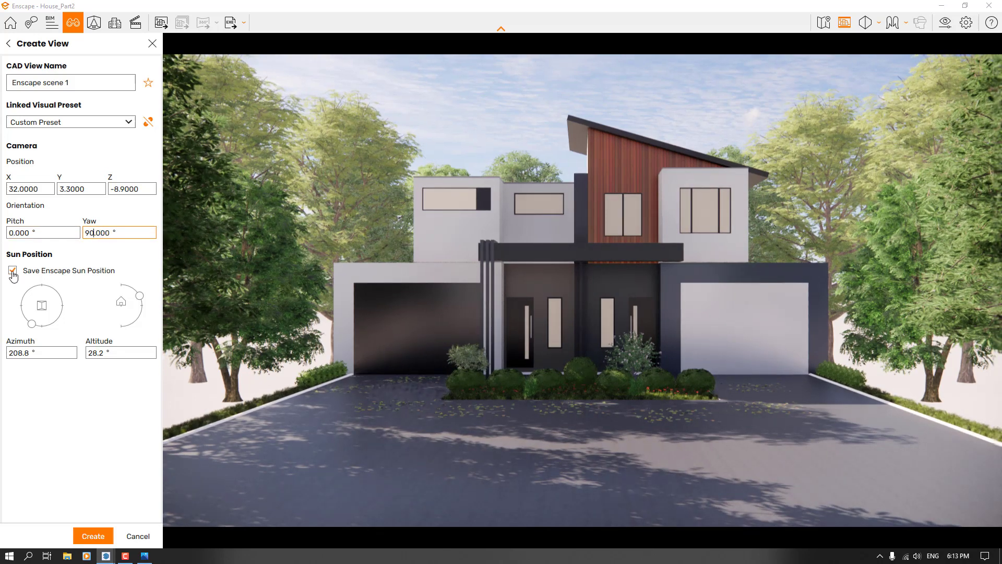
Exclude the sun position from the view, create it as a favorite named E1, and close the view management
left_click(12, 271)
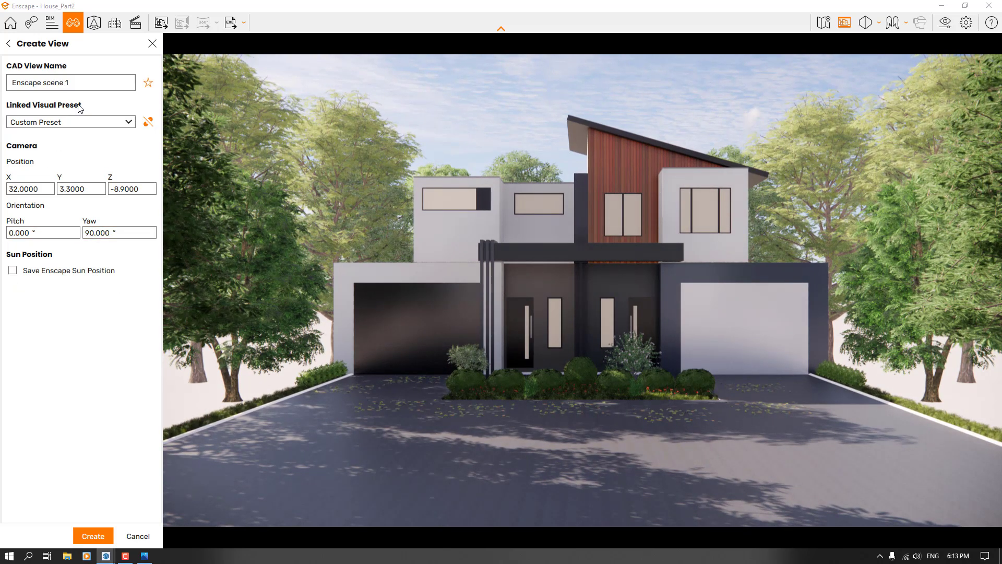
left_click(92, 87)
key("ctrl+a")
type("E")
left_click(96, 538)
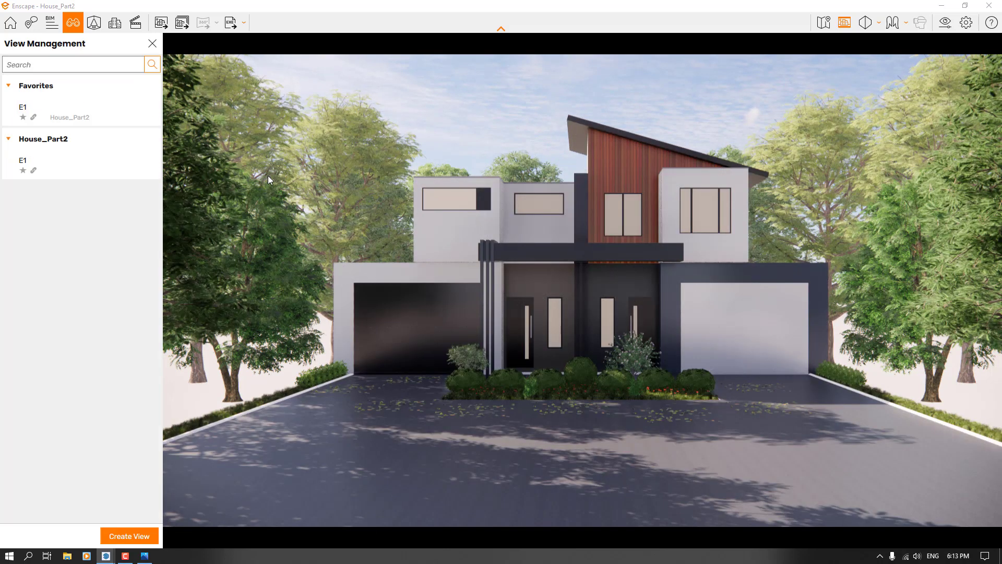
left_click(144, 111)
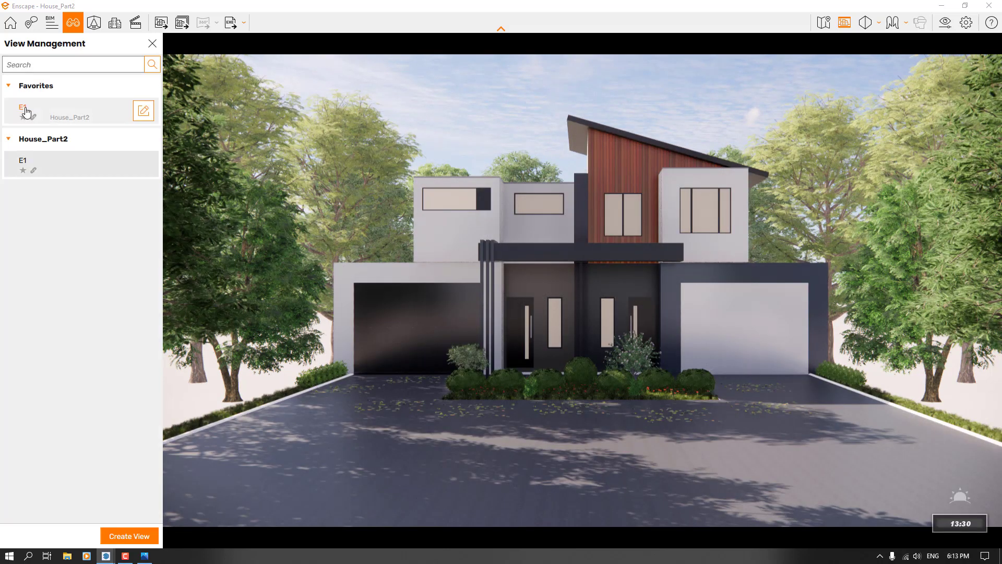
left_click(152, 44)
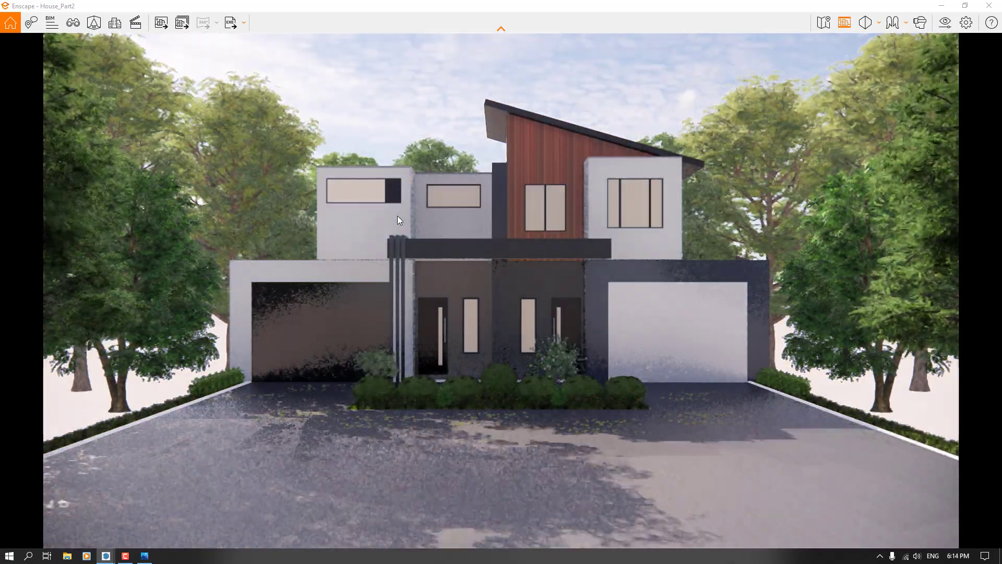
Check the Wood Facede.jpg reference image and change Enscape's time of day to light the facade without tree shadows across the driveway
left_click(145, 556)
scroll(476, 336, "down", 2)
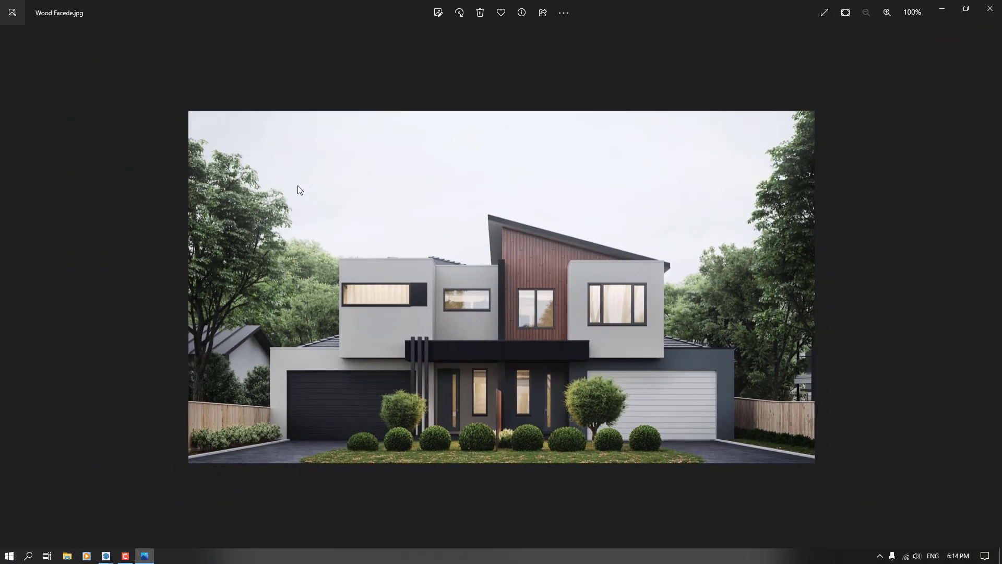
scroll(636, 232, "up", 1)
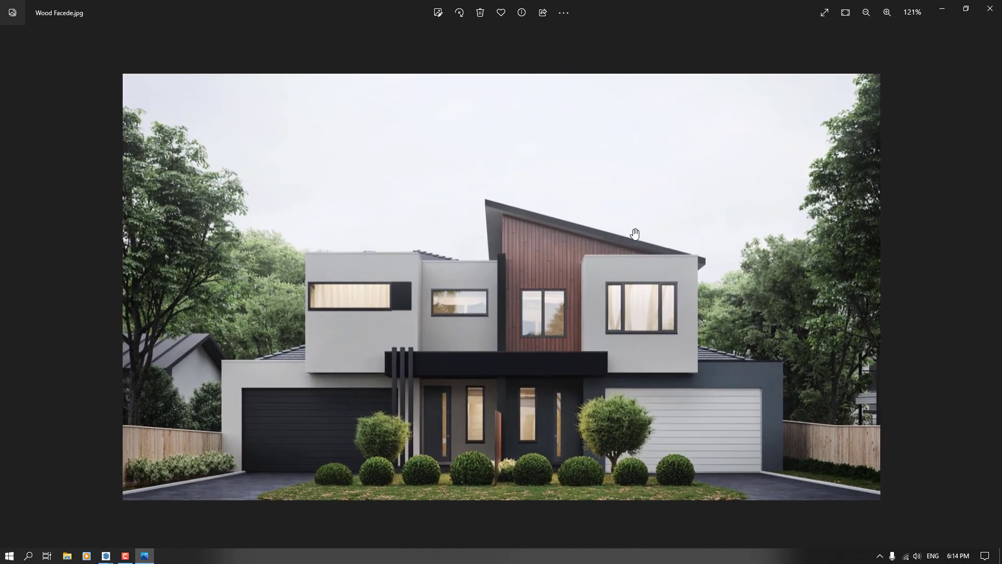
scroll(636, 234, "down", 1)
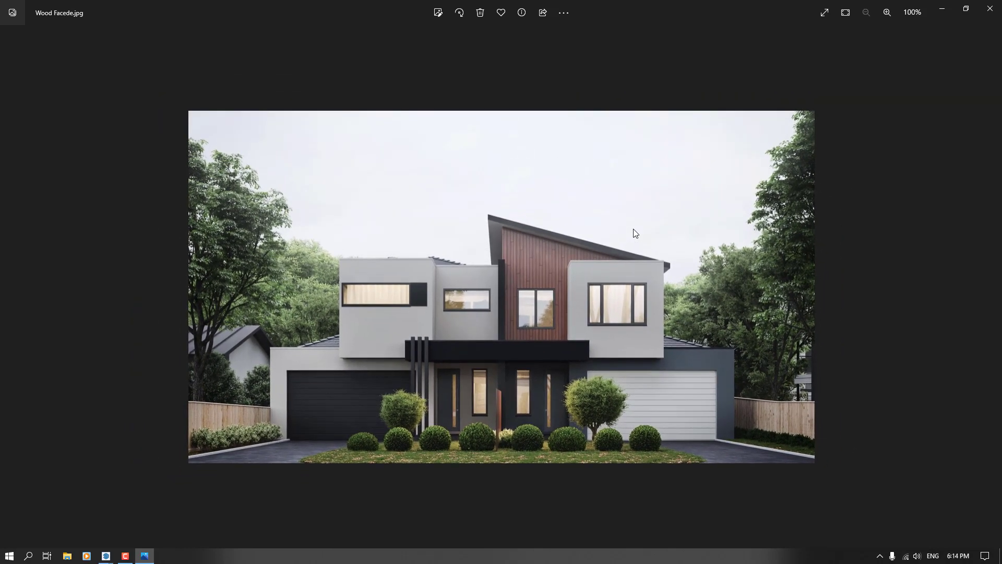
left_click(946, 15)
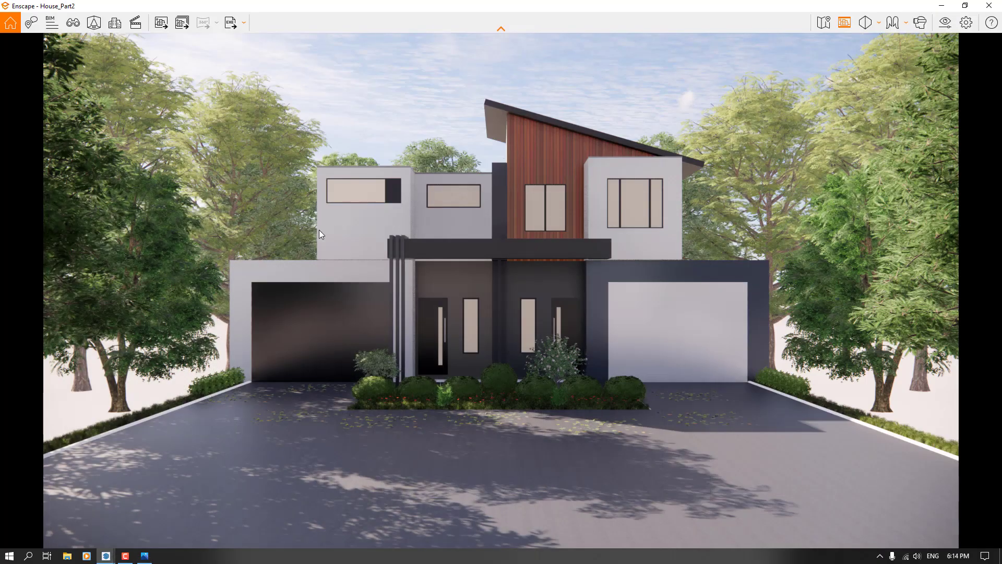
right_click_drag(481, 217, 365, 218, "shift")
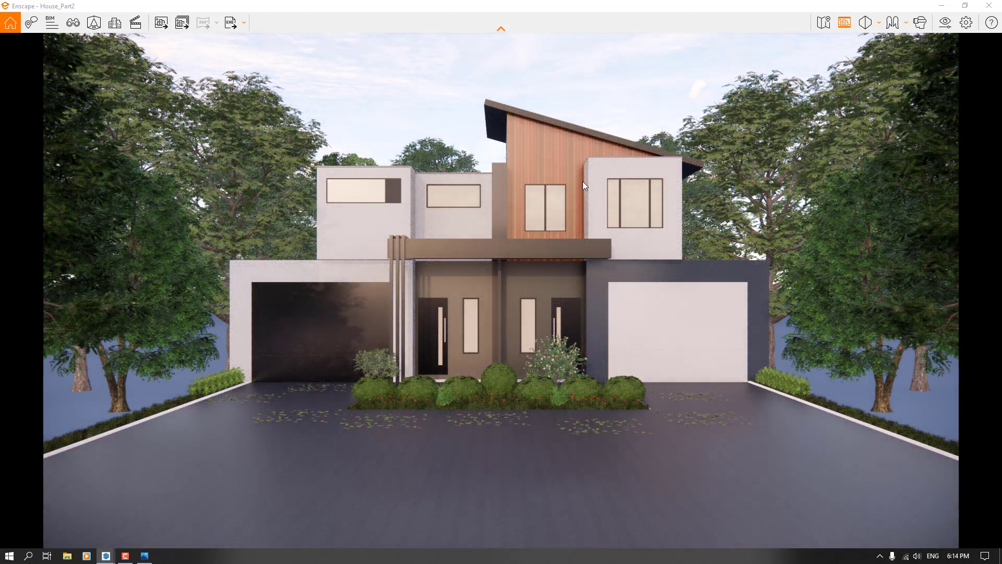
Narrow the horizontal field of view in Enscape's visual settings to 37°, also trying 36°
left_click(944, 26)
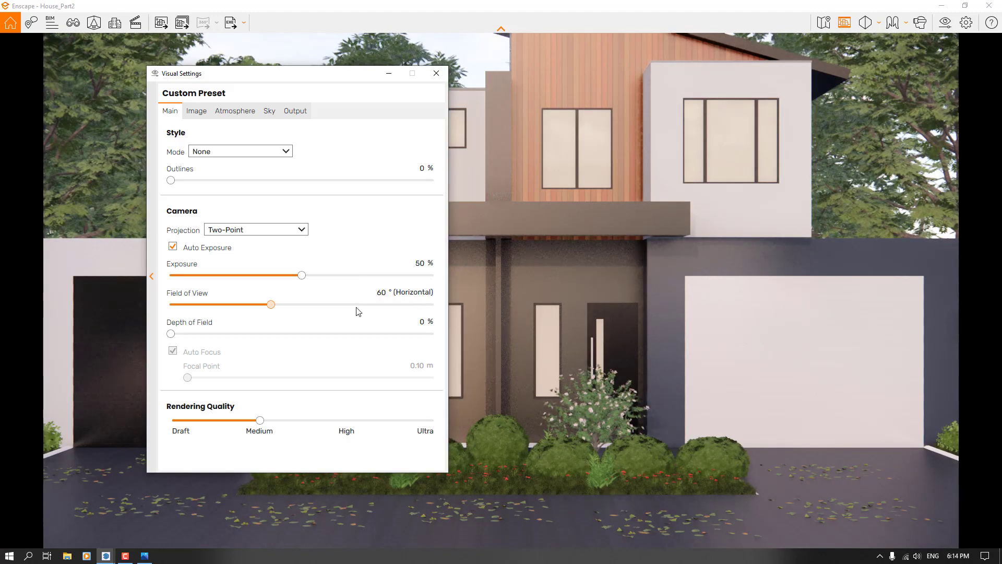
left_click_drag(387, 293, 377, 291)
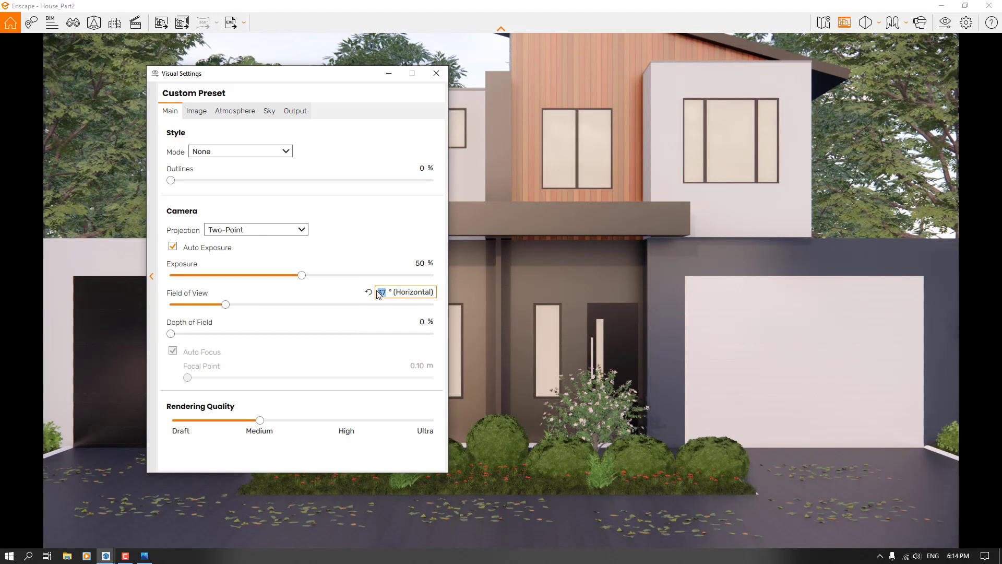
type("36")
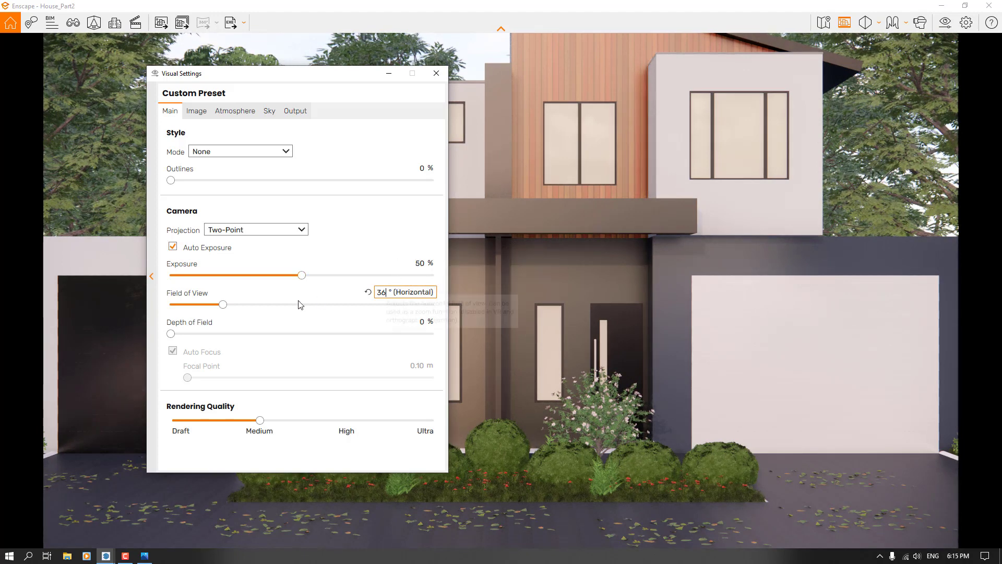
left_click_drag(224, 307, 242, 305)
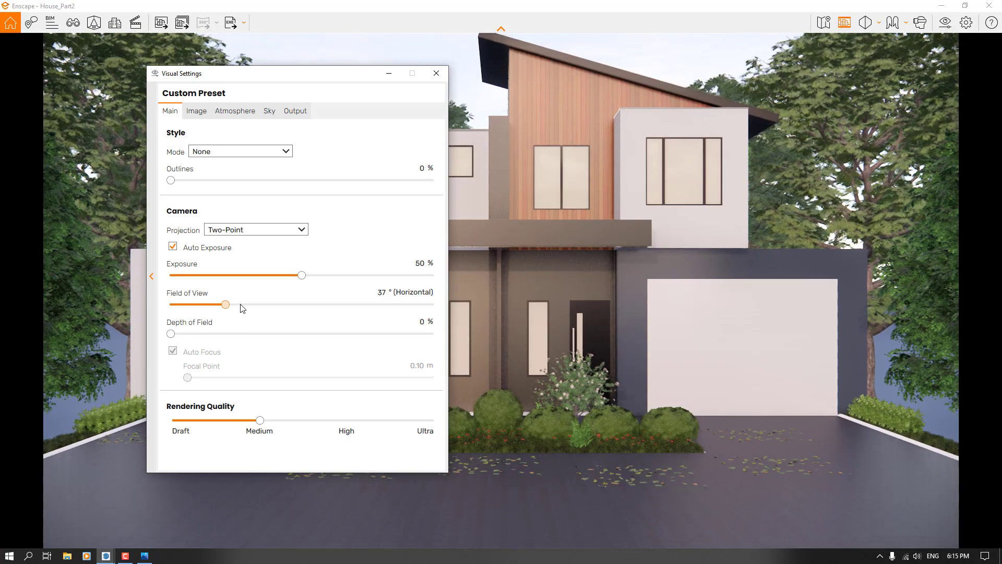
Widen the camera's horizontal field of view to 48°, also trying 46° and 44°
left_click(242, 306)
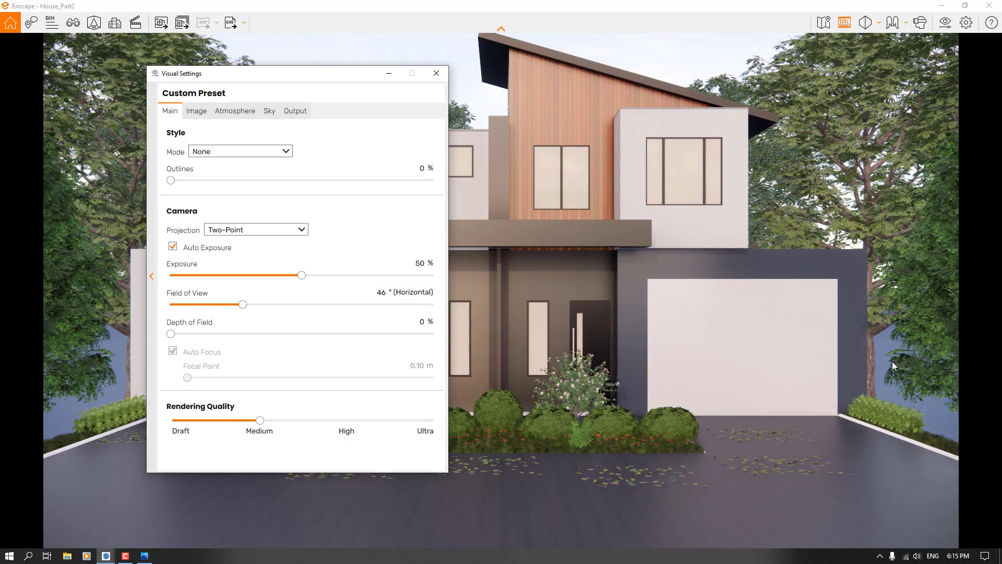
double_click(385, 295)
type("44")
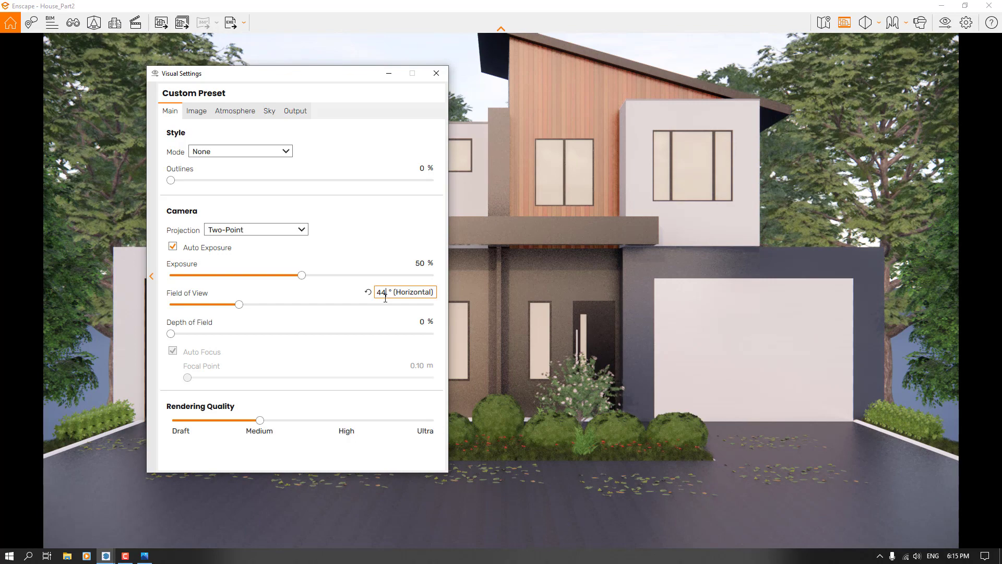
key("BackSpace")
key("BackSpace")
type("48")
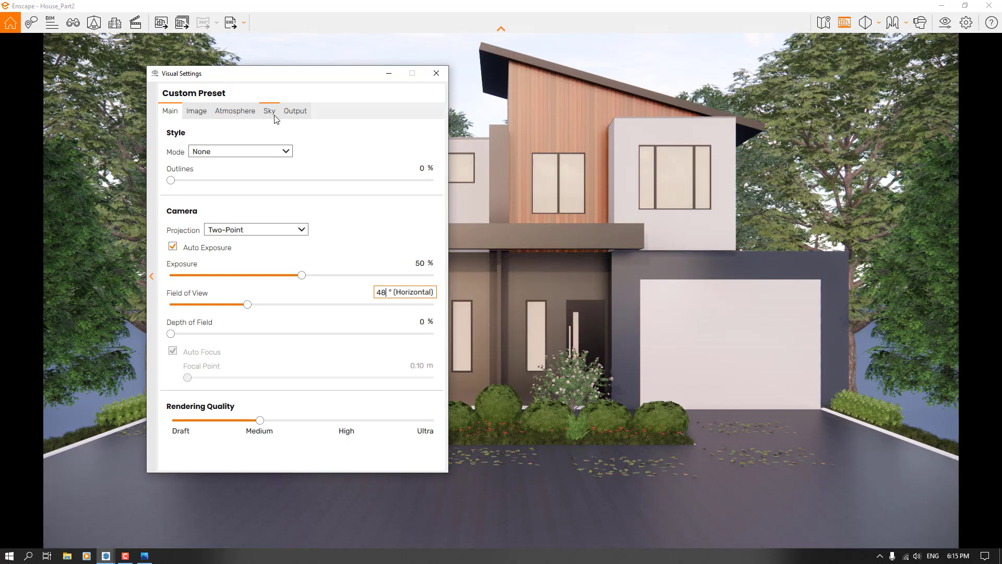
Try the white sky background, switch it off again, and set the horizon source to White Cubes
left_click(271, 112)
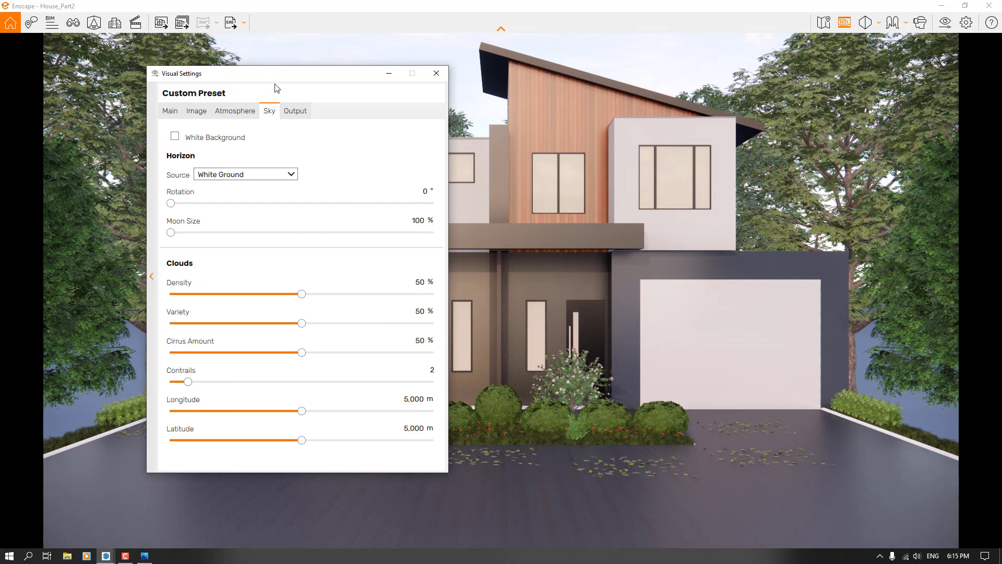
left_click(175, 136)
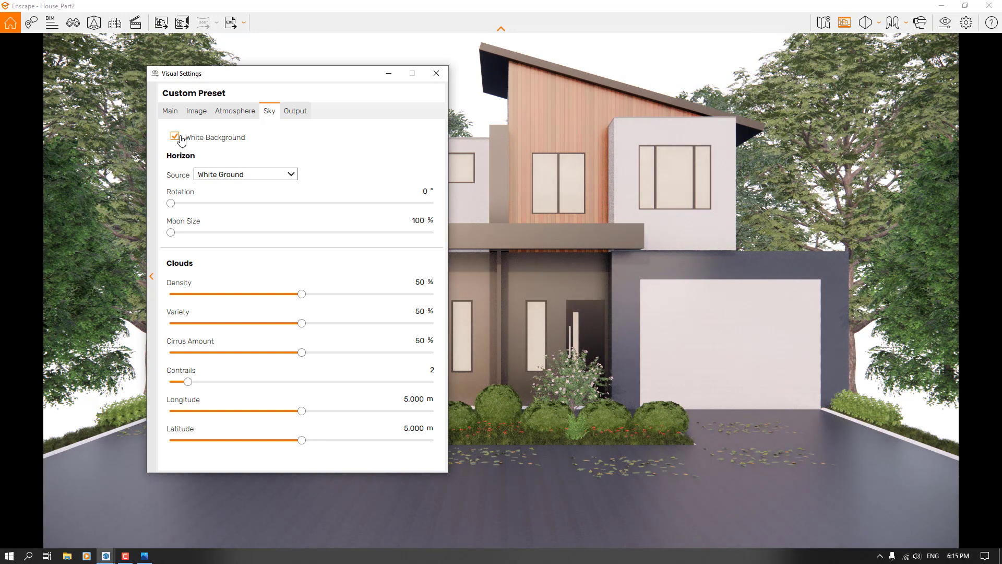
left_click(180, 138)
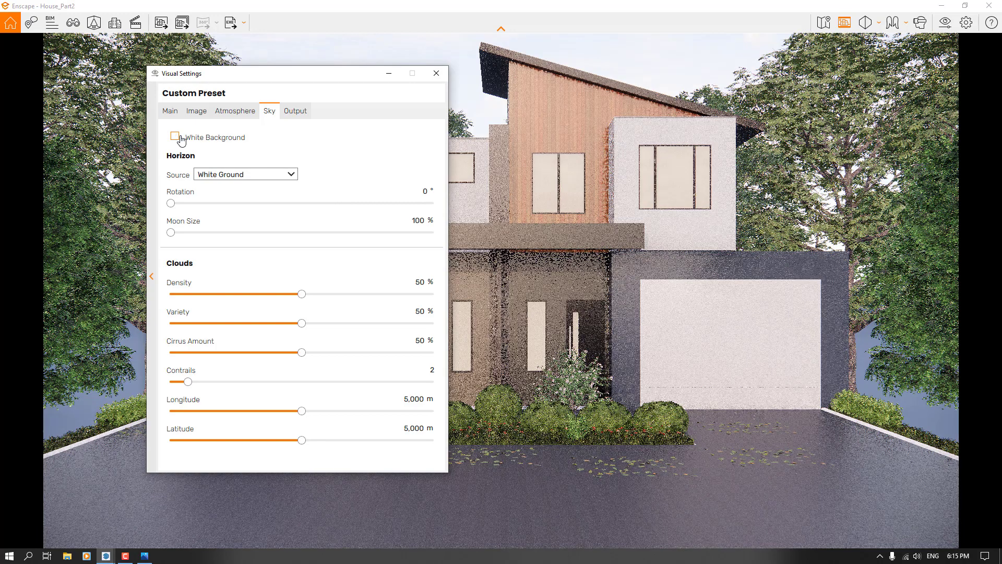
left_click(236, 174)
left_click(242, 286)
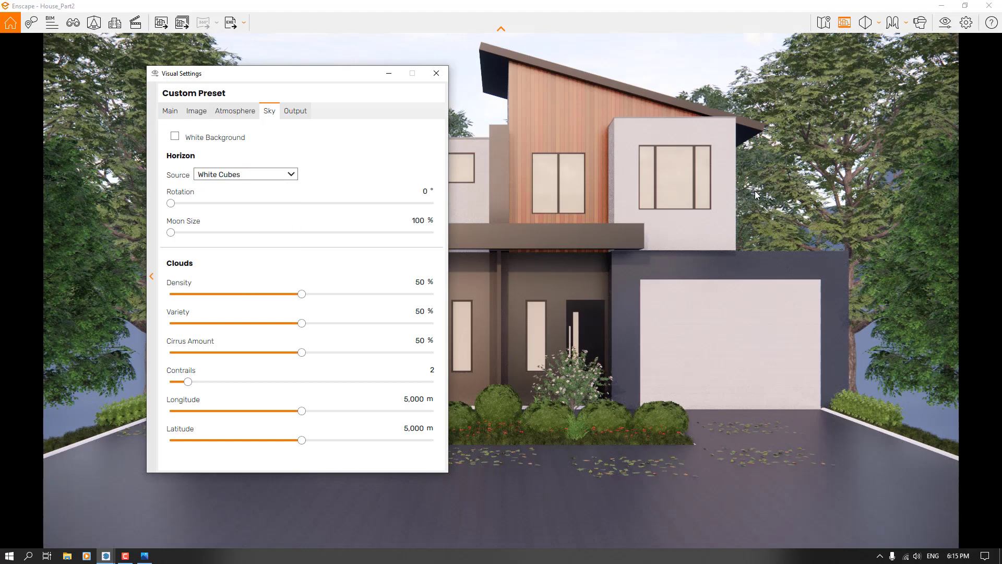
Recall the saved E1 favorite view and shift the time of day to a low, warm sun casting tree shadows on the facade
mouse_move(529, 218)
left_mouse_down()
mouse_move(261, 221)
mouse_move(539, 219)
left_mouse_up()
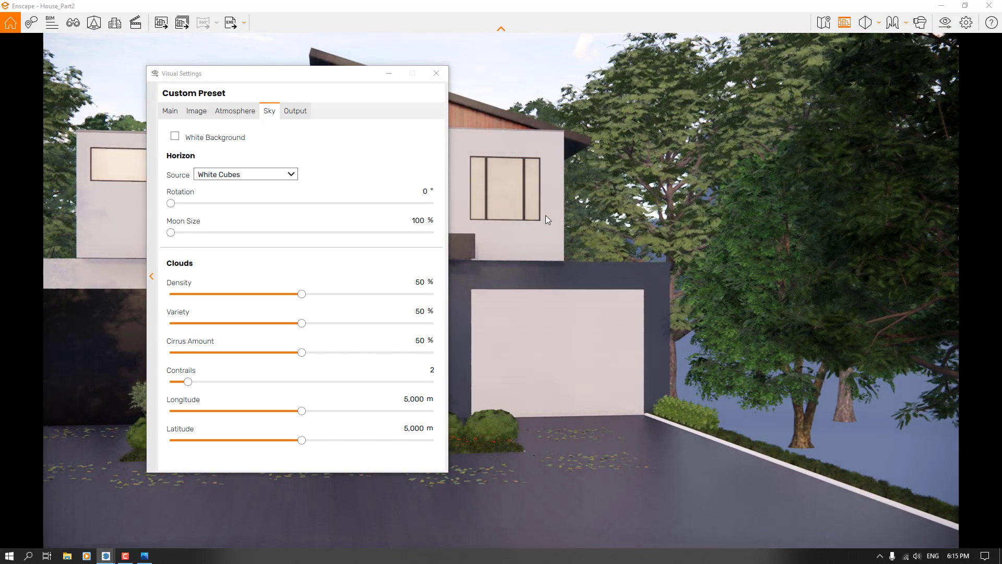
left_click(73, 23)
left_click(25, 110)
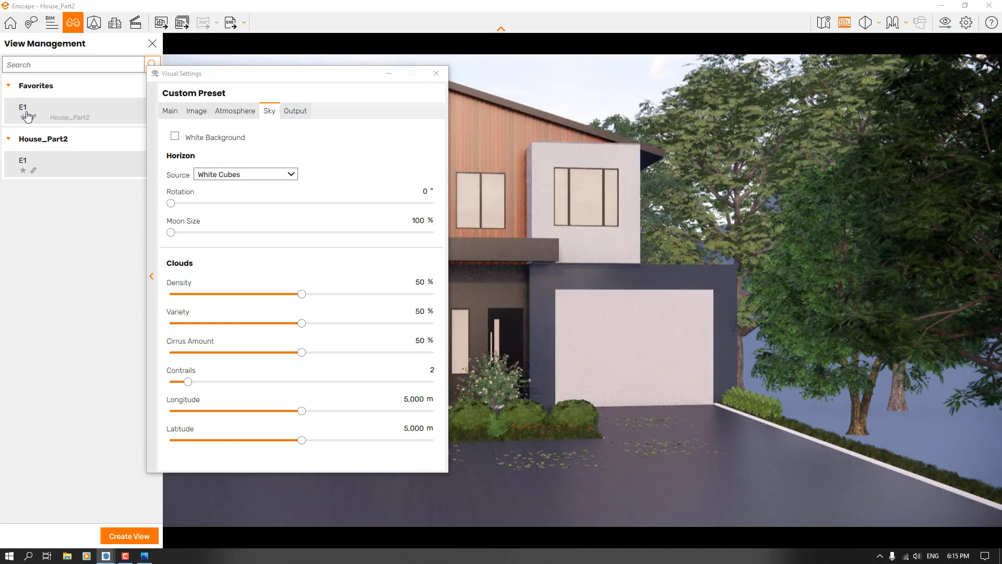
left_click(27, 116)
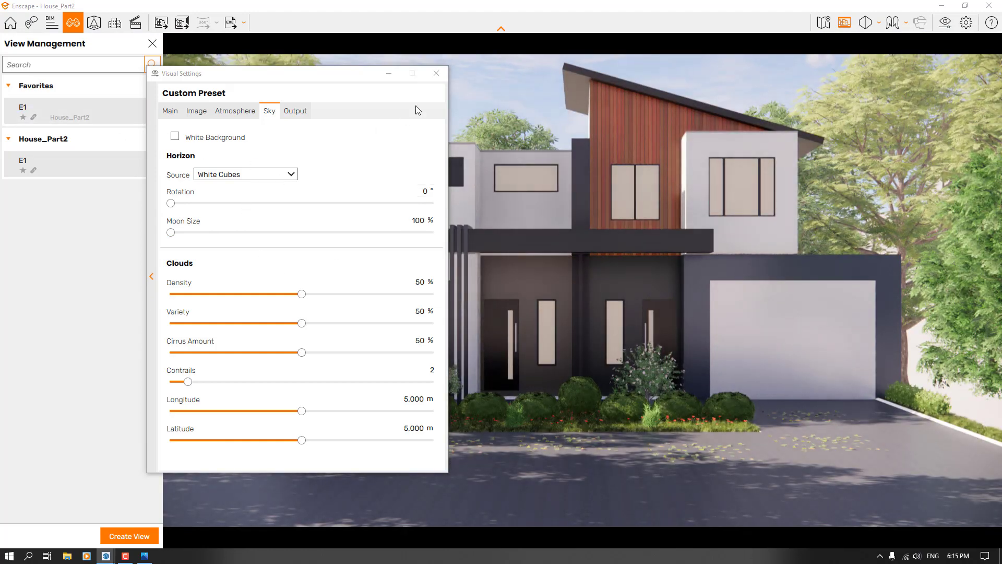
left_click(436, 73)
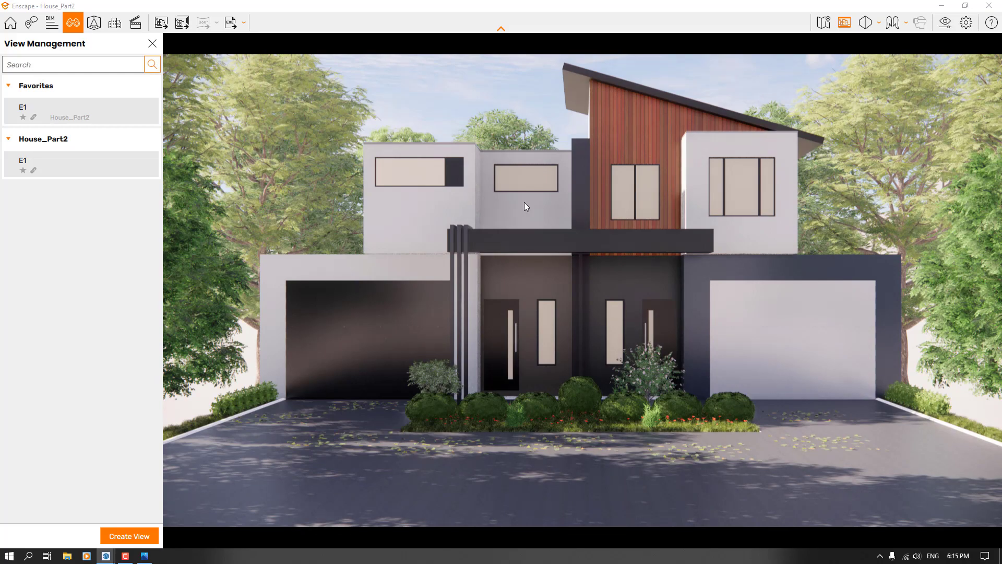
right_click_drag(524, 202, 579, 202, "shift")
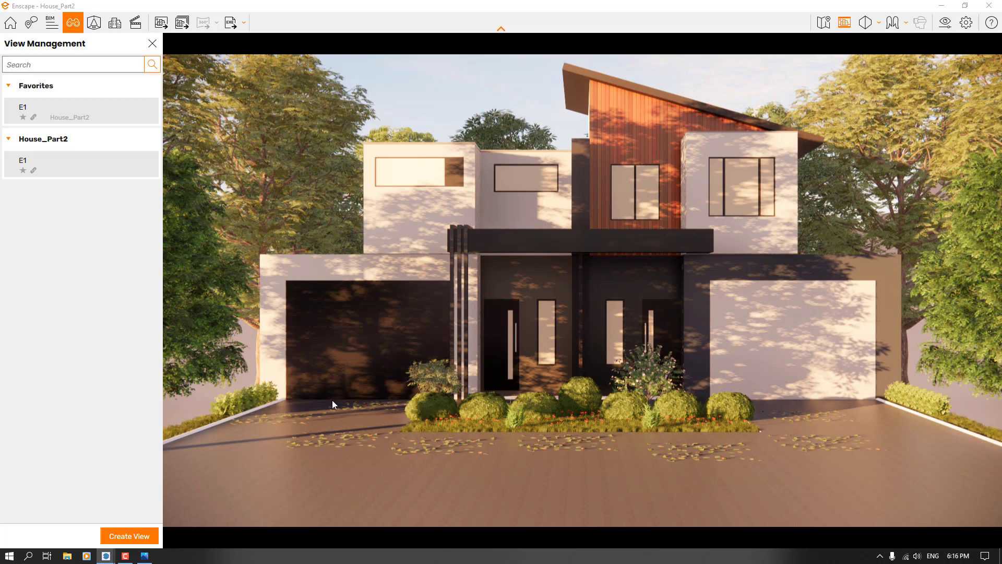
left_click(153, 44)
Restore the Enscape window from full screen and place it beside the SketchUp model
left_click_drag(499, 7, 1001, 168)
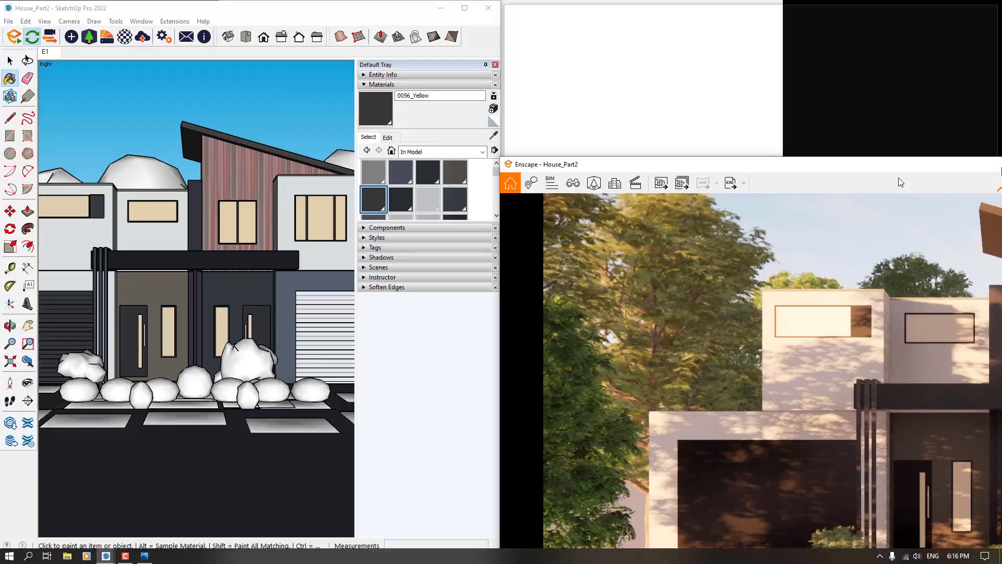
left_click_drag(900, 182, 1001, 182)
left_click(268, 371)
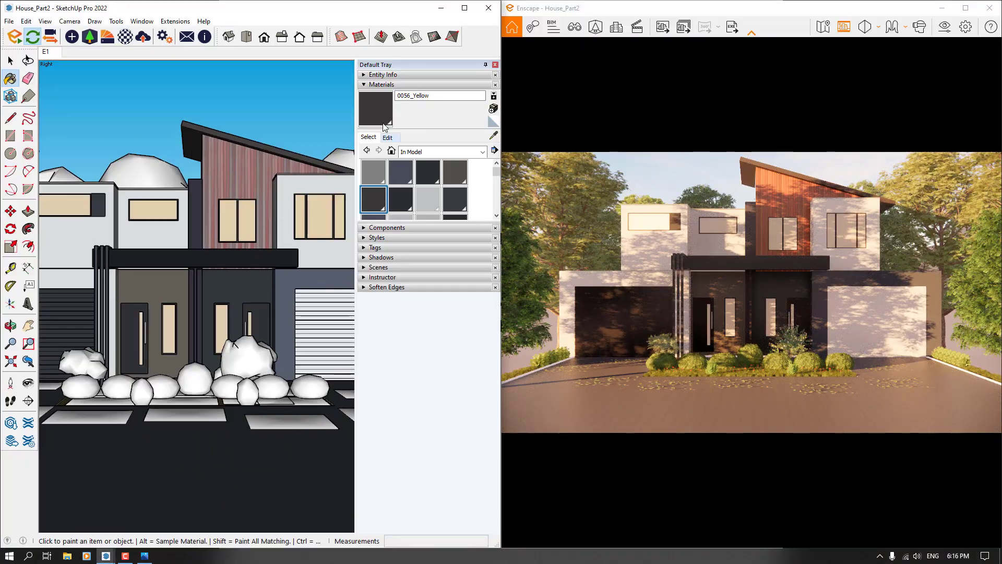
left_click(384, 84)
left_click(495, 65)
Copy the two trees along the left side of the driveway about 3.28 m straight down in SketchUp
scroll(302, 190, "down", 4)
middle_click_drag(297, 201, 195, 360)
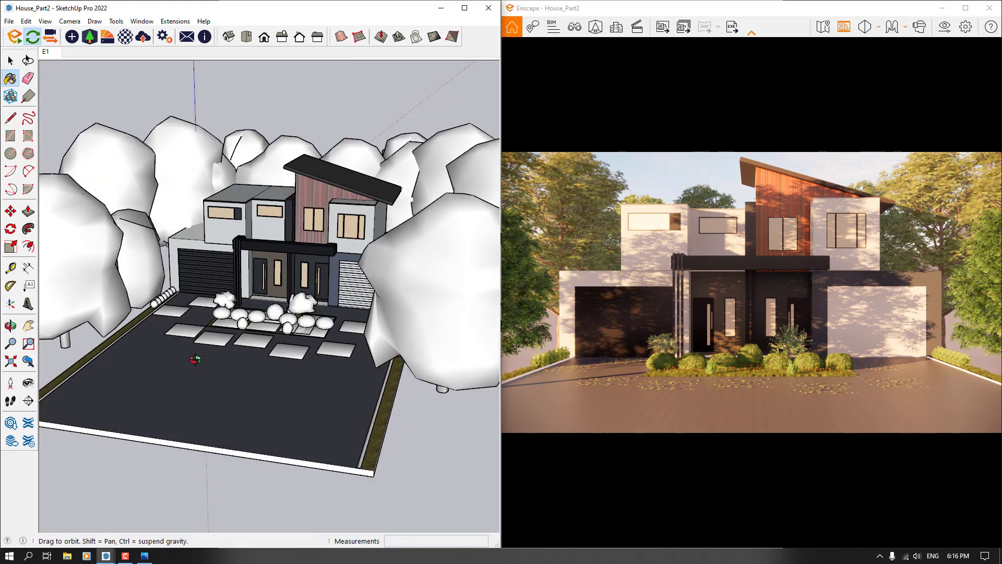
middle_click_drag(208, 366, 197, 251)
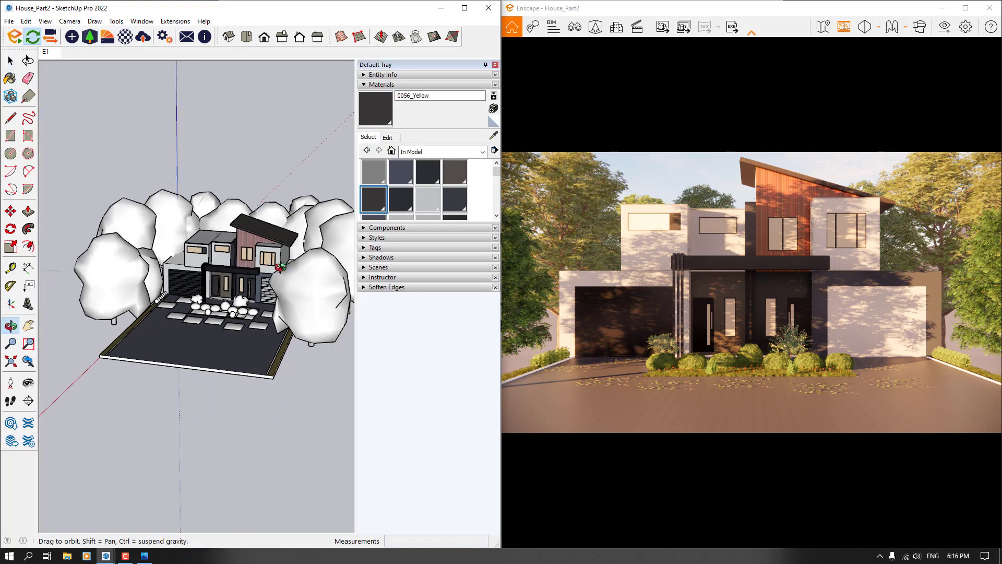
scroll(142, 290, "up", 4)
scroll(150, 282, "up", 3)
left_click(151, 283)
left_click(113, 262, "shift")
scroll(117, 263, "down", 5)
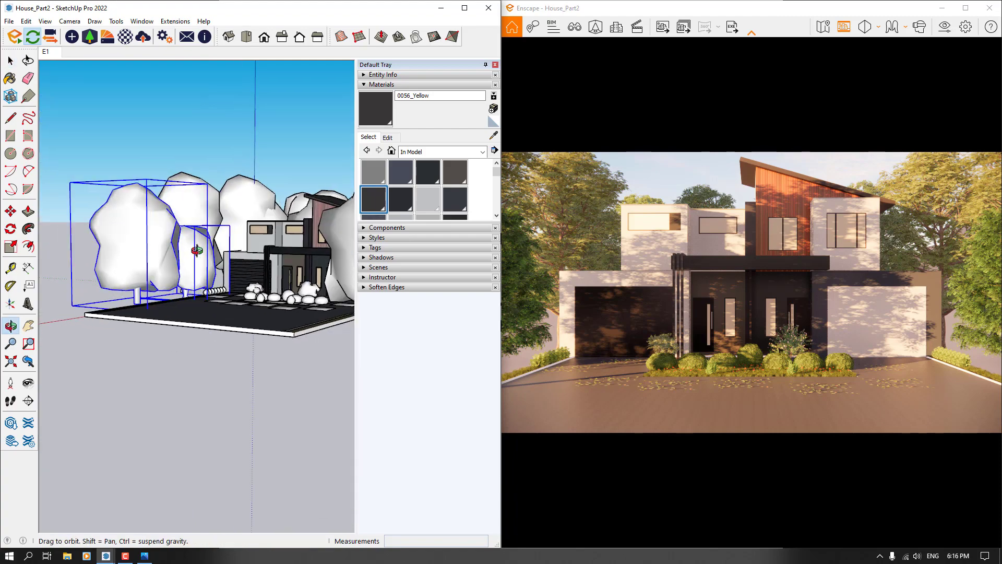
key("m")
key("ctrl")
left_click(66, 233)
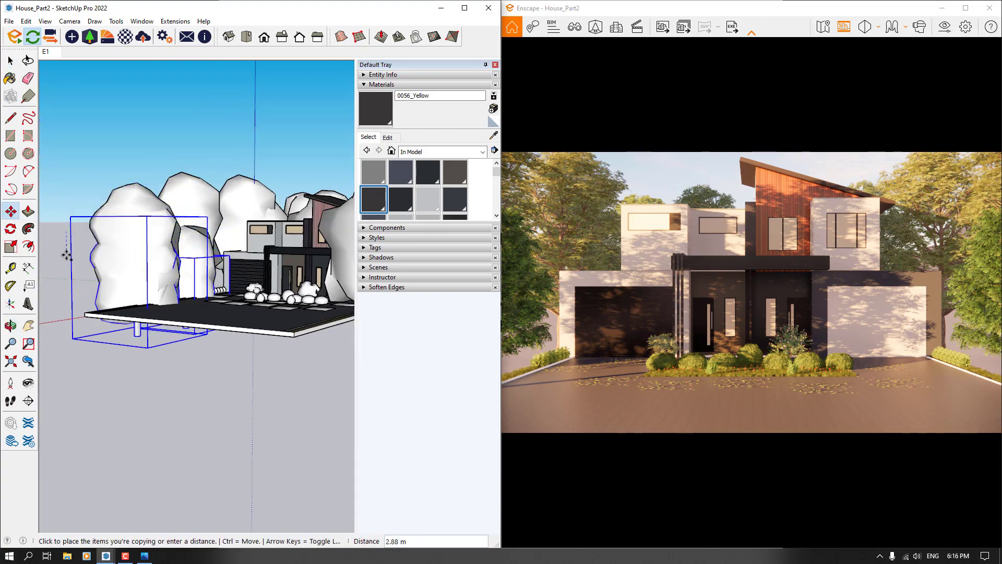
left_click(68, 257)
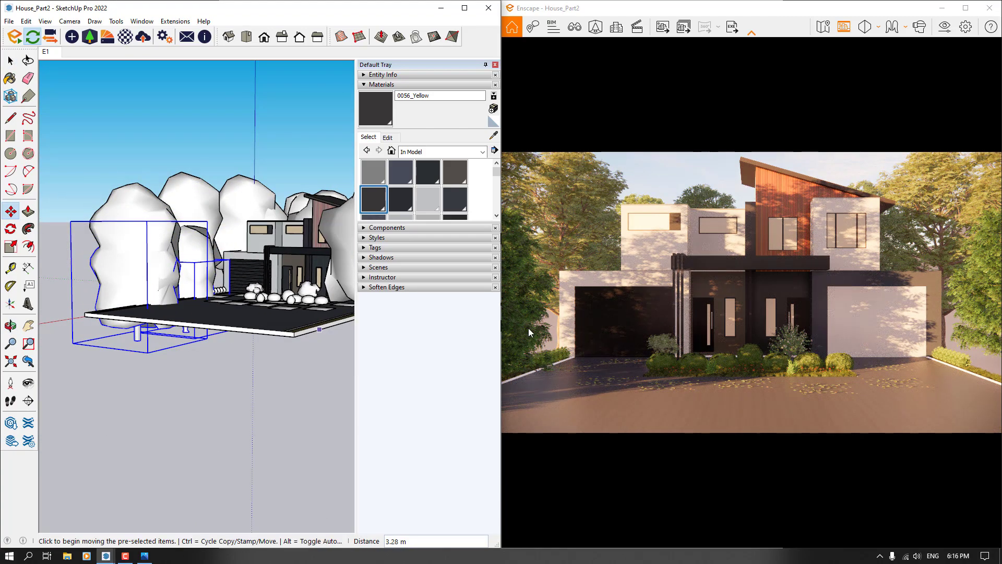
Copy the smaller lowered tree on the left side of the driveway about 3.22 m along the red axis
mouse_move(273, 300)
middle_mouse_down()
mouse_move(385, 414)
mouse_move(213, 334)
middle_mouse_up()
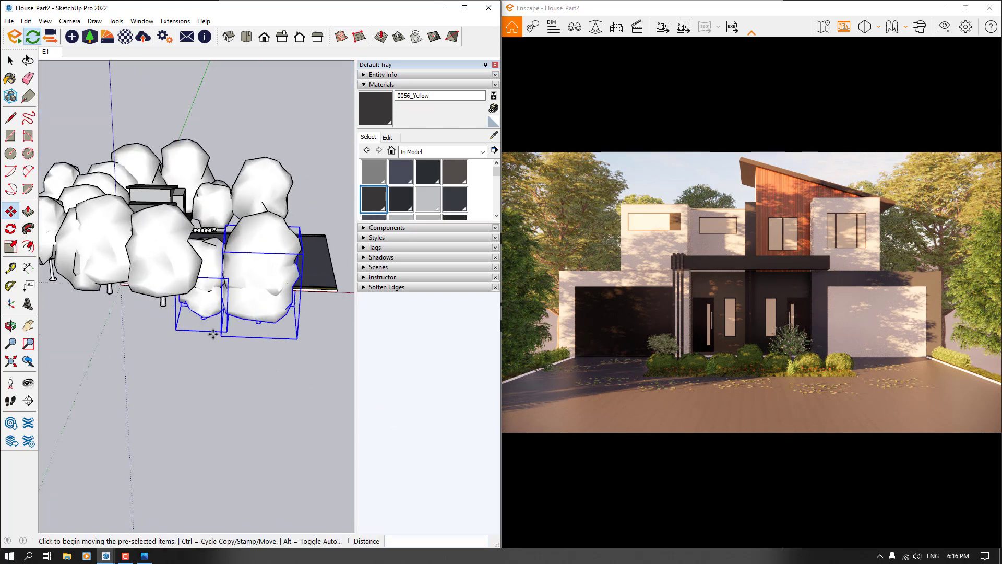
scroll(212, 323, "up", 3)
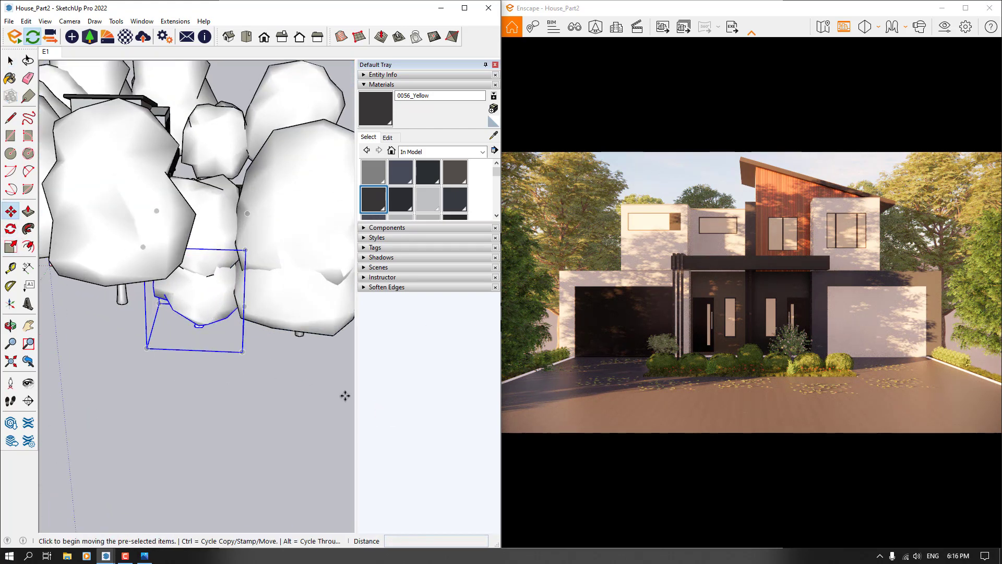
scroll(345, 395, "down", 3)
left_click(277, 391)
key("ctrl")
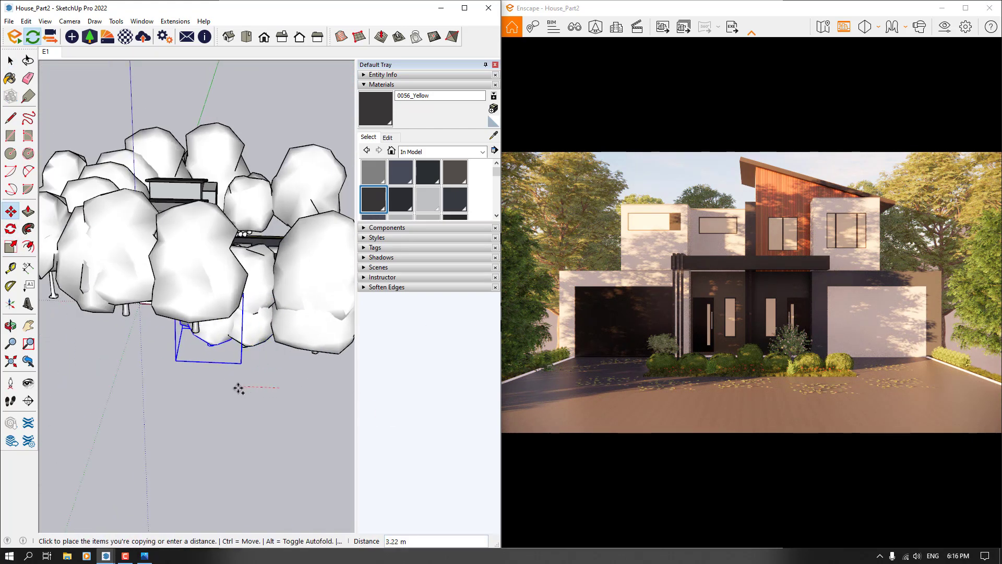
left_click(238, 387)
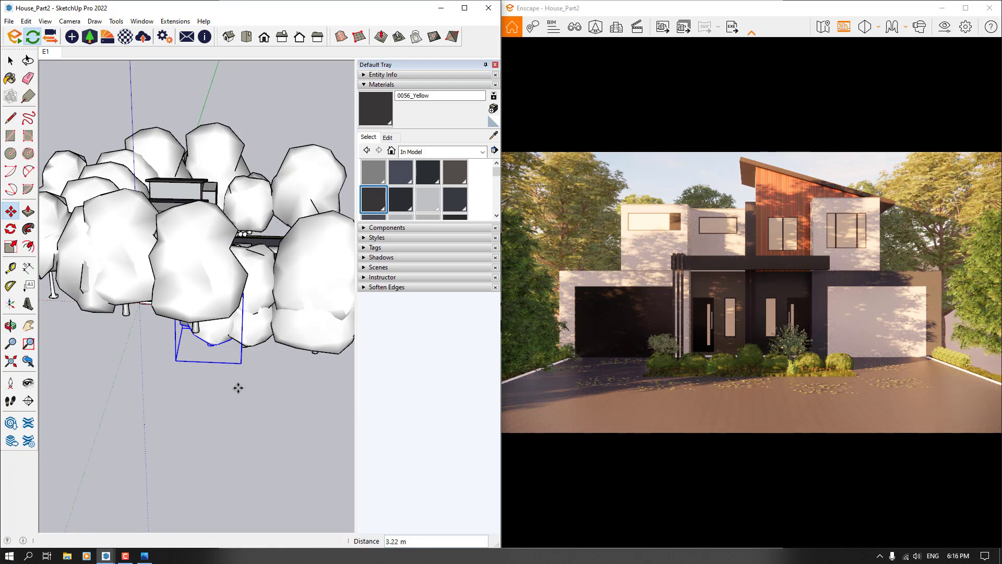
Copy the two trees along the right side of the driveway about 2.78 m down along the blue axis
key("space")
scroll(240, 392, "down", 3)
mouse_move(239, 389)
middle_mouse_down()
mouse_move(179, 360)
mouse_move(217, 371)
mouse_move(193, 360)
middle_mouse_up()
scroll(266, 321, "up", 5)
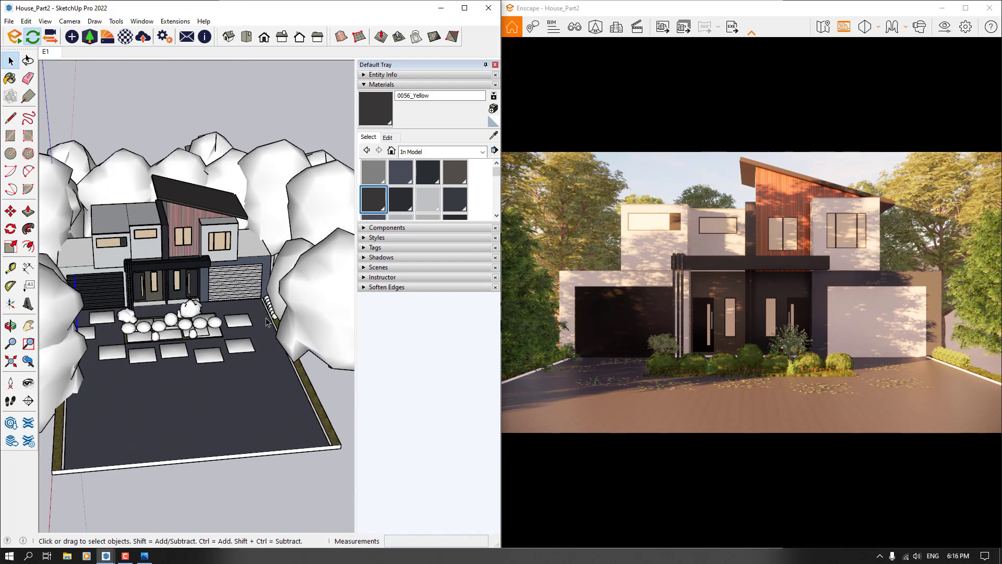
mouse_move(267, 322)
middle_mouse_down()
mouse_move(179, 365)
mouse_move(45, 268)
middle_mouse_up()
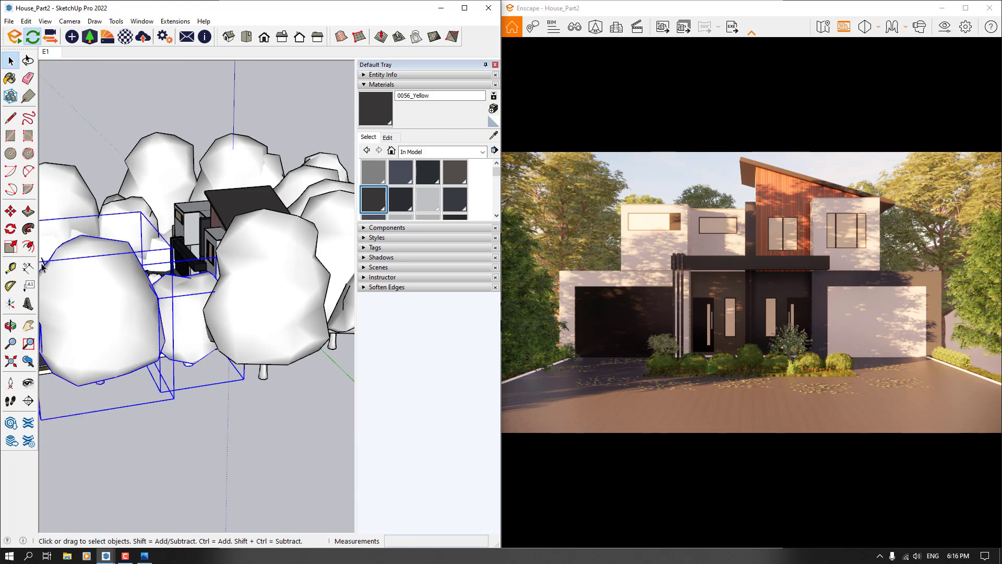
left_click(10, 211)
scroll(212, 333, "down", 4)
mouse_move(212, 334)
middle_mouse_down()
mouse_move(453, 271)
mouse_move(450, 235)
middle_mouse_up()
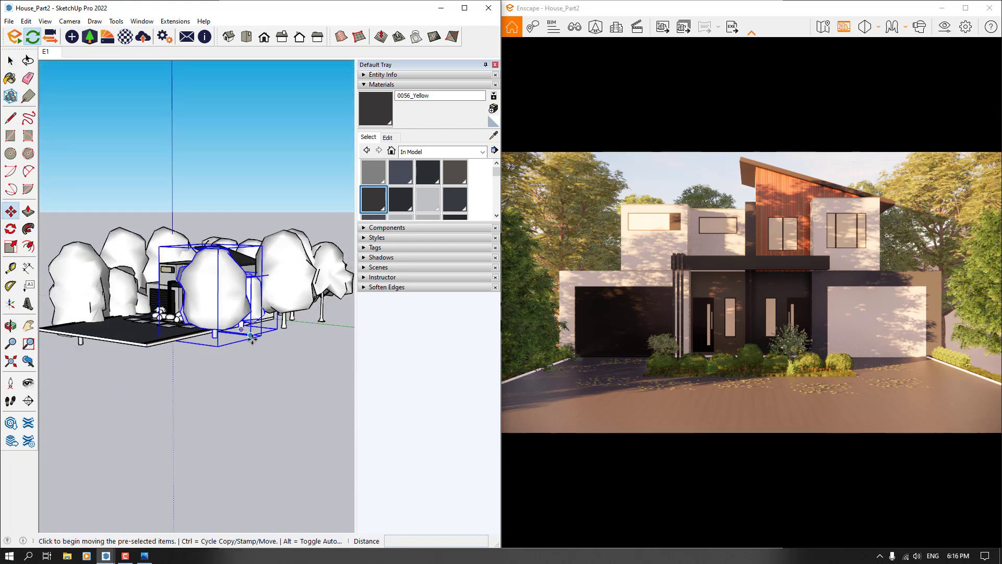
key("ctrl")
left_click(280, 353)
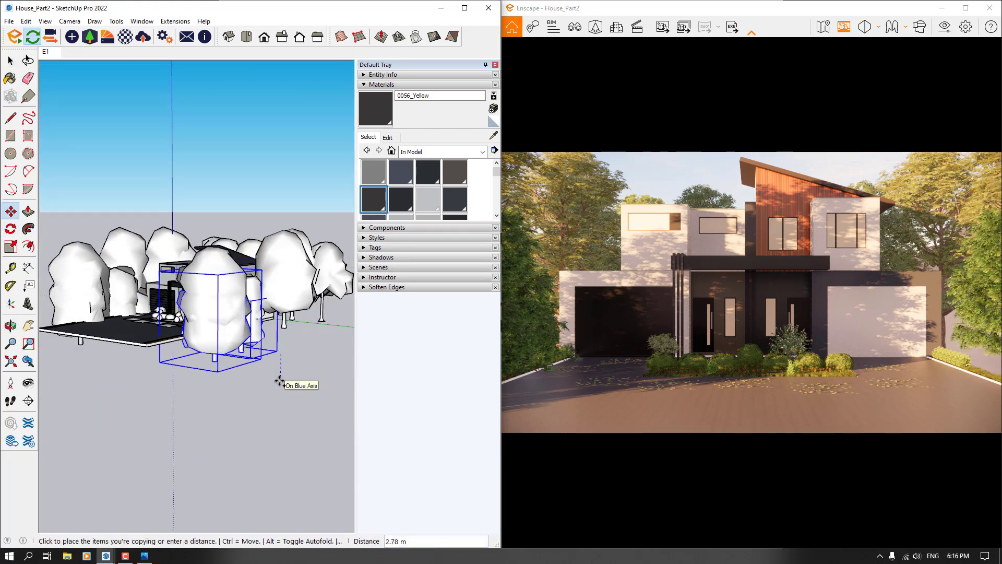
left_click(281, 381)
Copy the smaller lowered tree on the right side of the driveway along the red axis to fill the gap beside it
middle_click_drag(260, 384, 231, 389)
scroll(232, 371, "up", 3)
key("space")
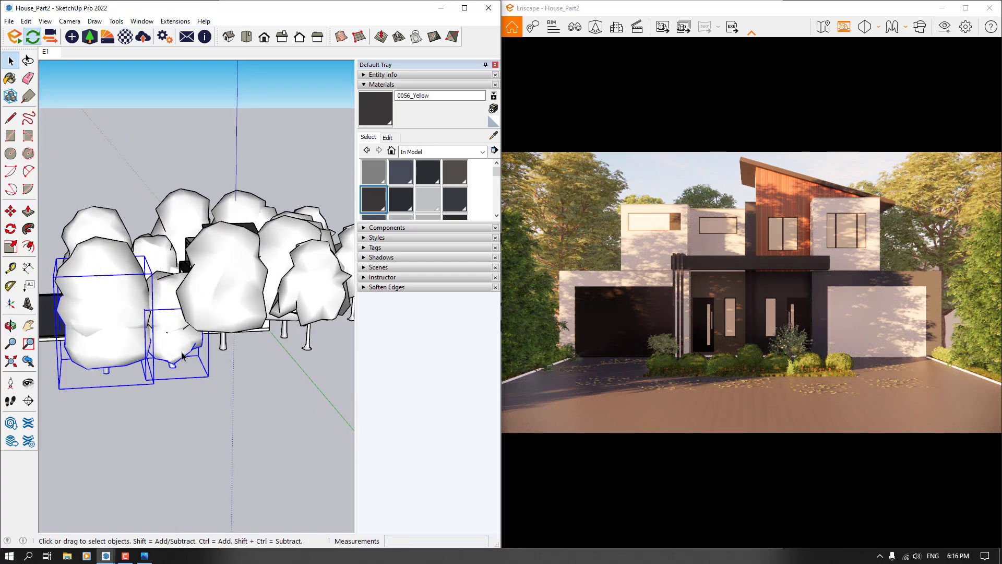
left_click(182, 355)
scroll(182, 354, "up", 4)
left_click(11, 211)
scroll(156, 339, "down", 3)
middle_click_drag(156, 337, 120, 362)
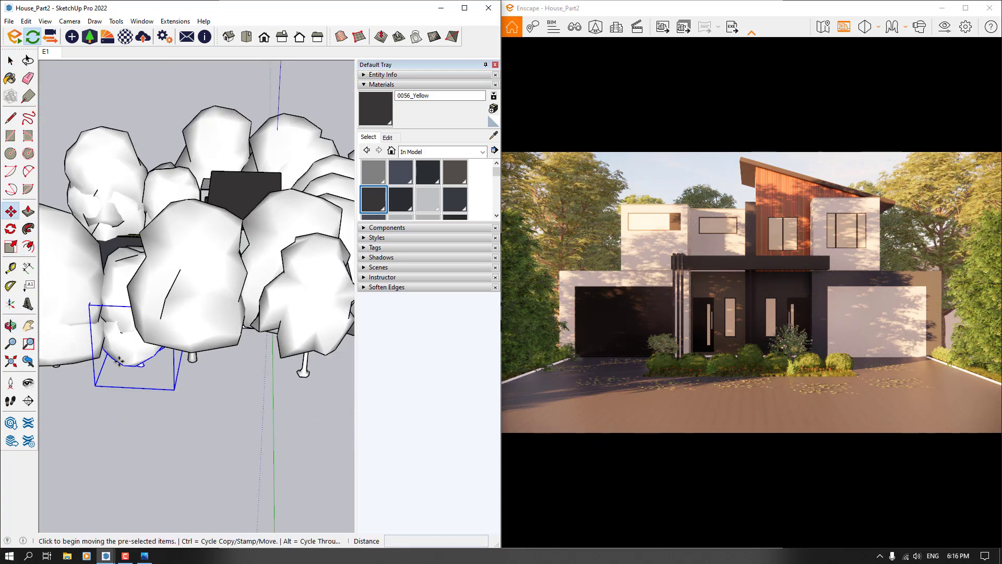
left_click(119, 362)
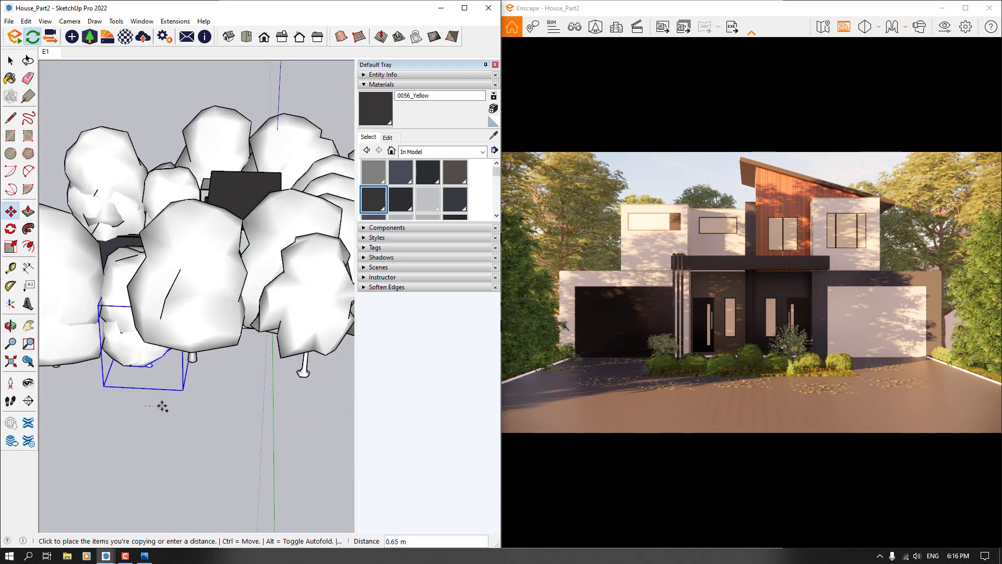
left_click(240, 342)
scroll(240, 342, "down", 1)
key("space")
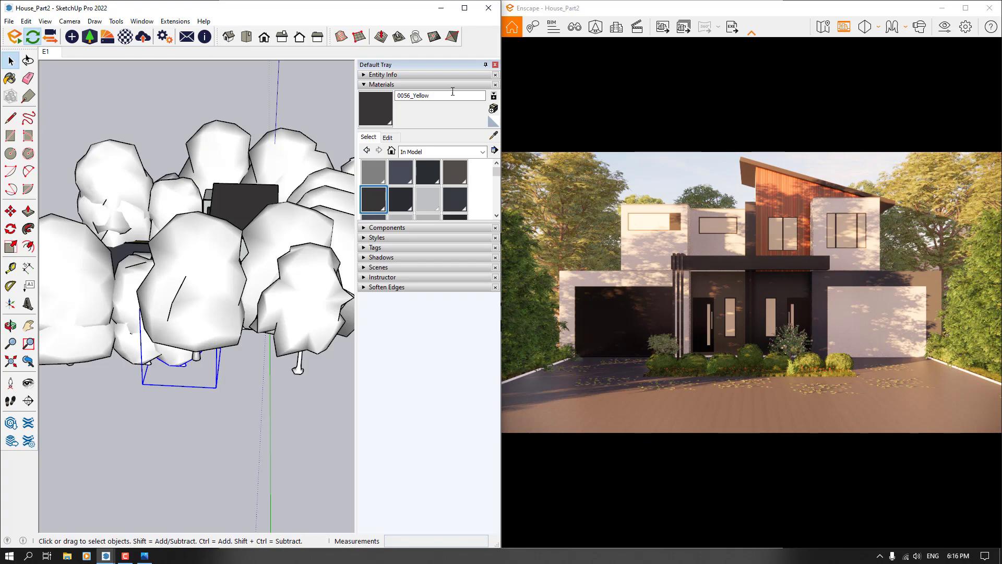
Enlarge the Enscape render window and set the rendering quality to Ultra and the outlines to 8 %
left_click(966, 8)
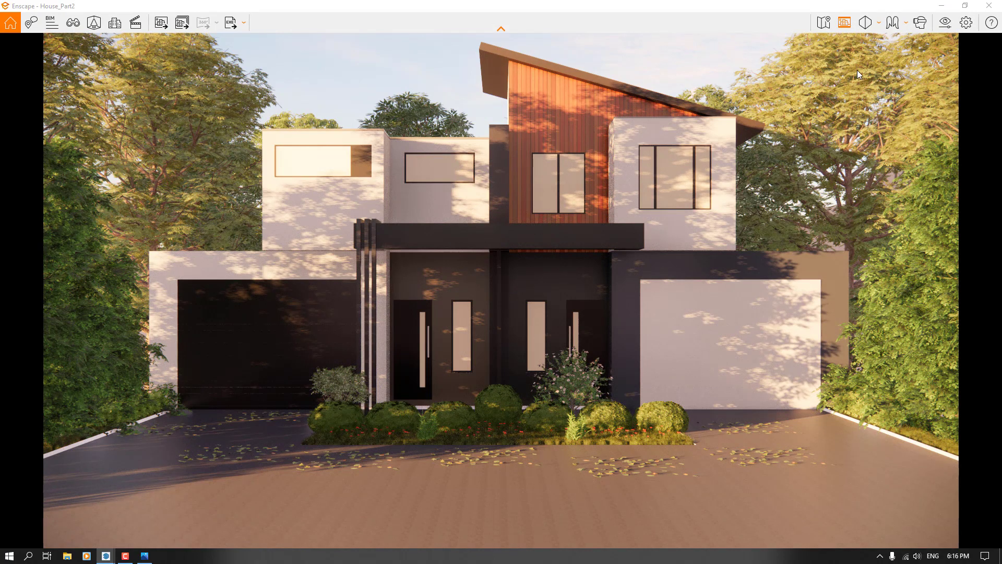
left_click(945, 22)
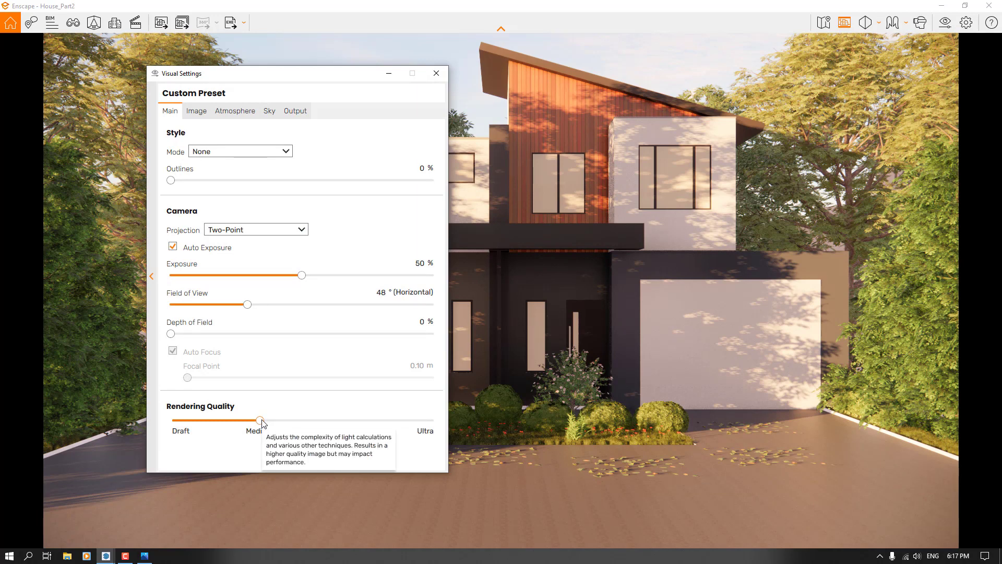
left_click_drag(260, 421, 473, 424)
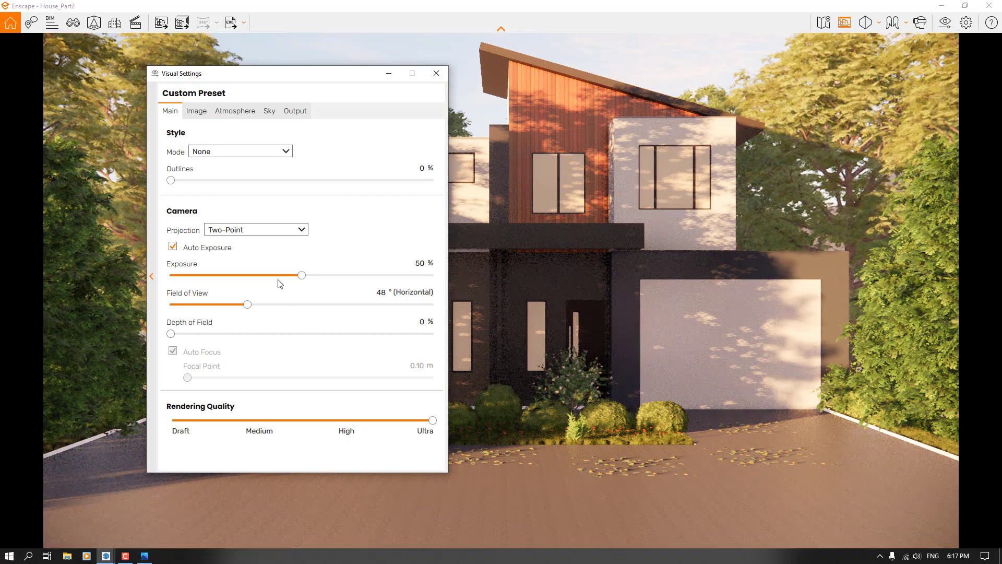
left_click(424, 169)
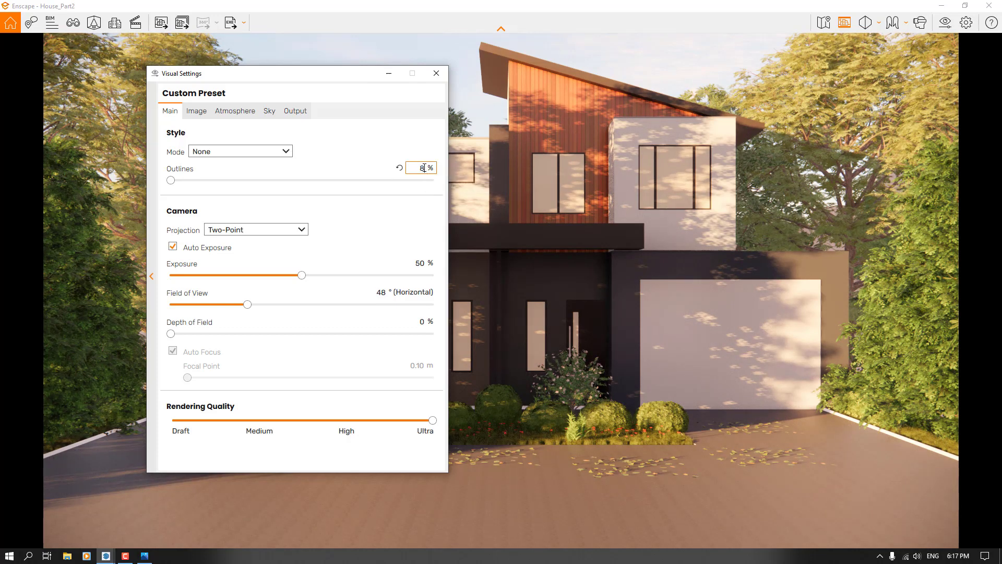
type("8")
key("Return")
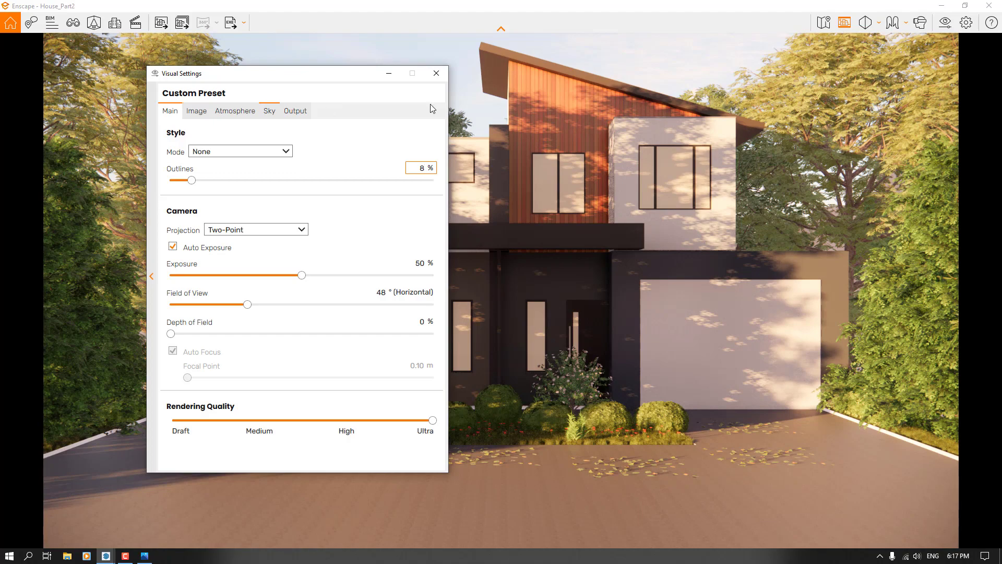
left_click(438, 75)
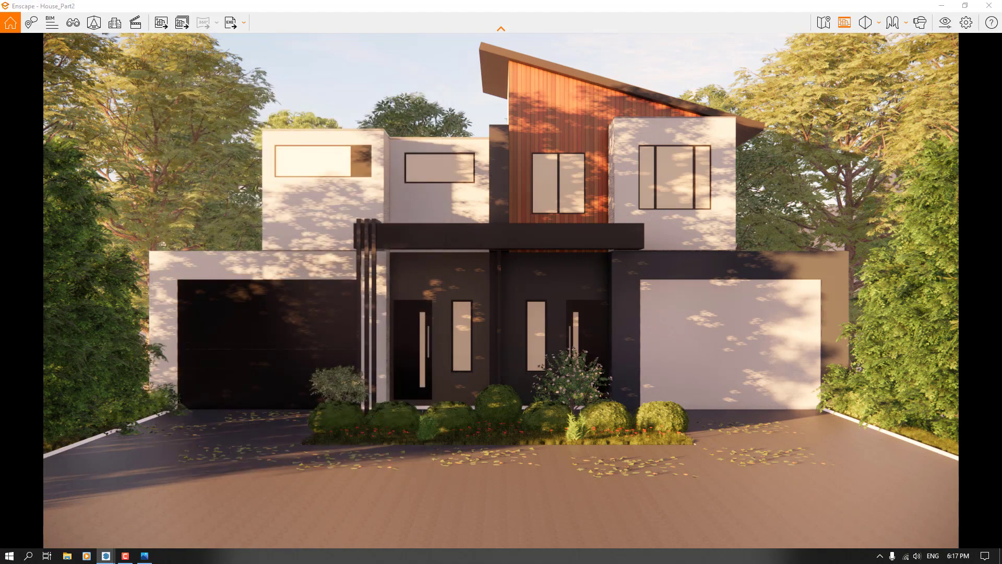
Shift the sun time of the render back to early morning, about 07:03
key("u")
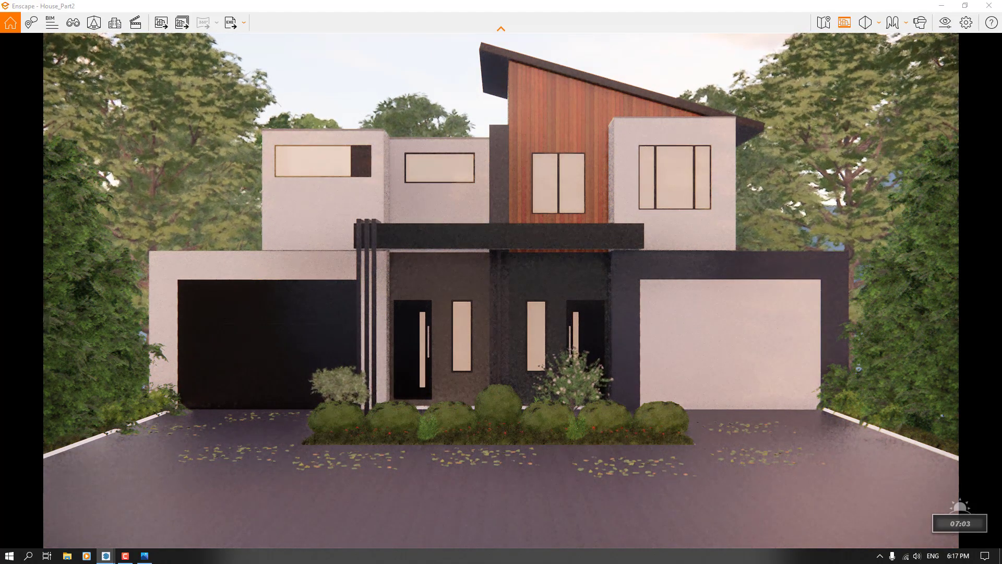
key("i")
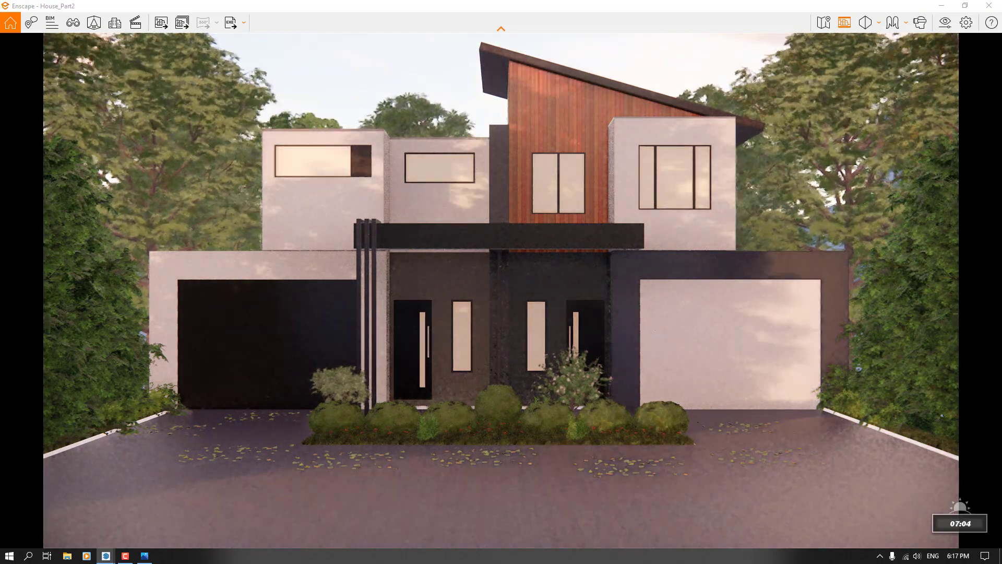
key("u")
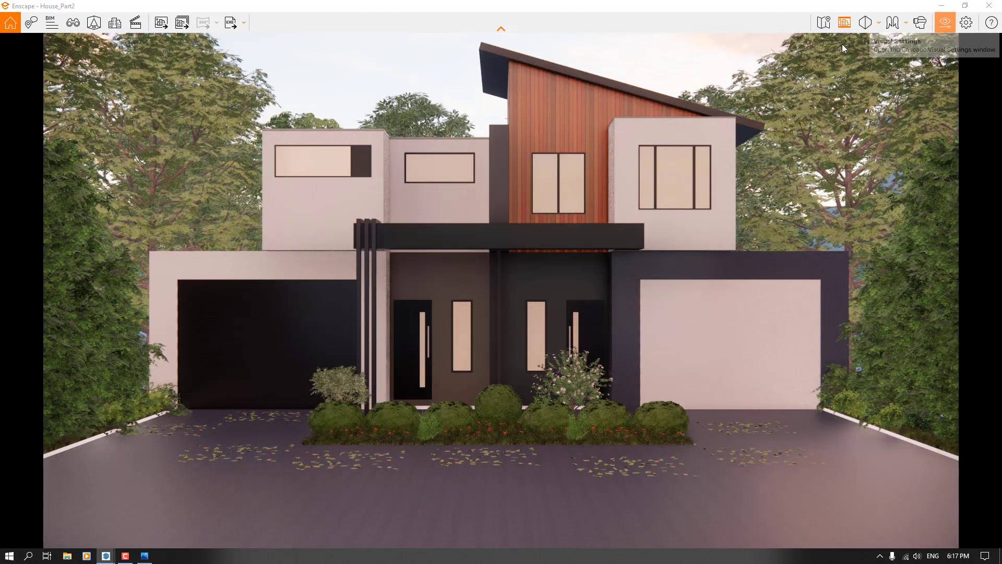
Set the image color temperature to 8,000 K in the visual settings after trying 7,000 K
left_click(943, 24)
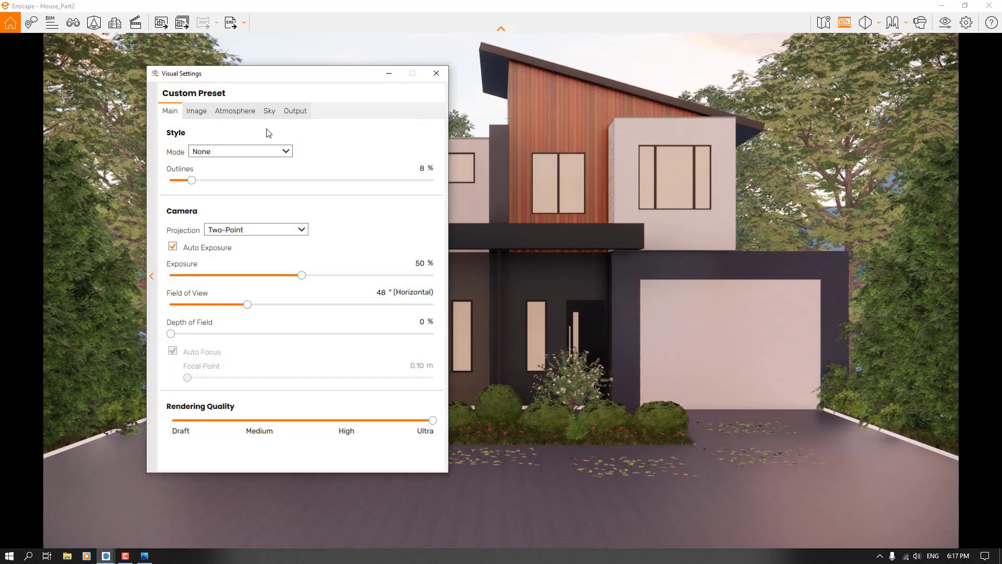
left_click(197, 111)
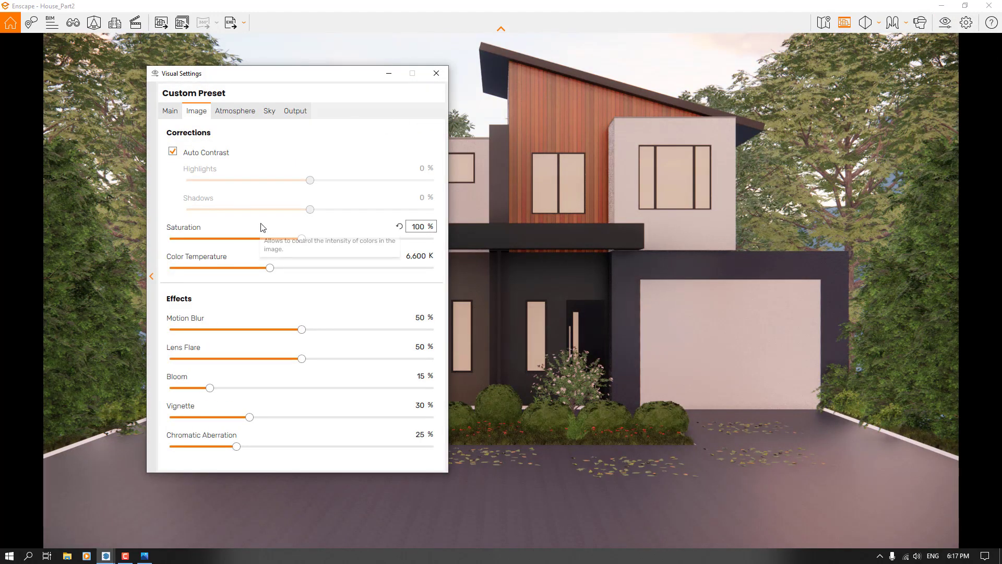
left_click(415, 255)
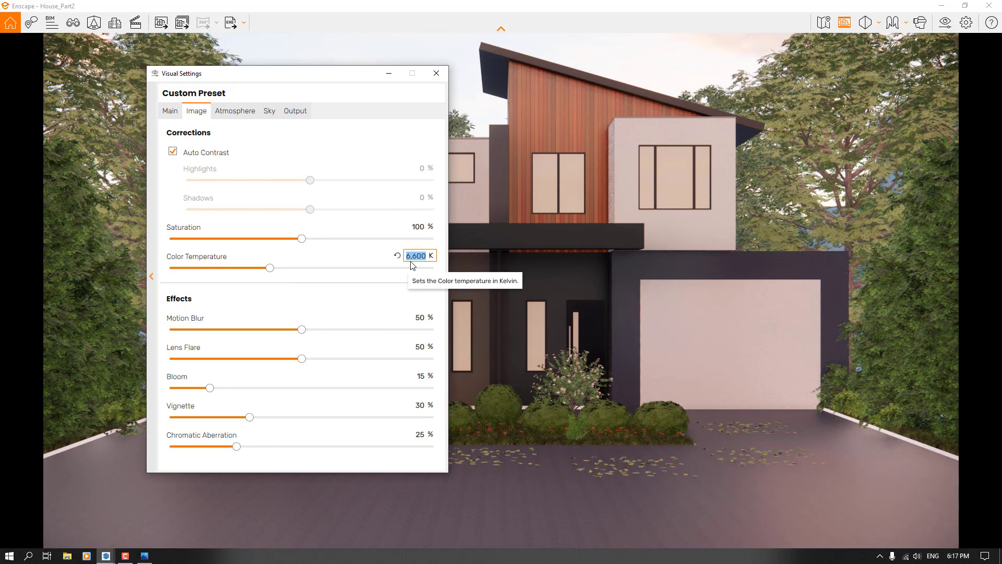
type("7000")
key("Return")
left_click_drag(411, 257, 403, 262)
type("8")
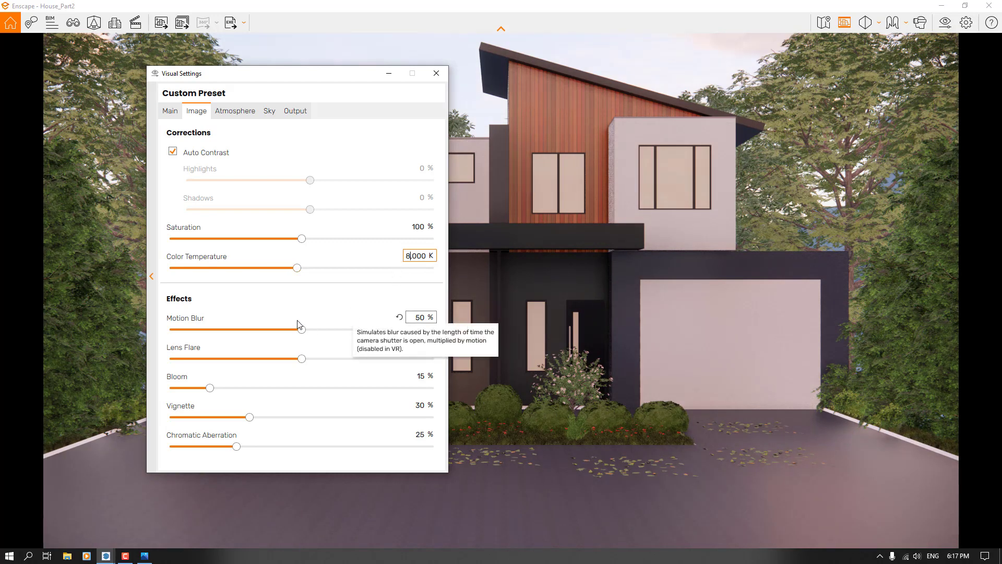
Reduce the image effects to 26 % motion blur, 20 % lens flare and 4 % bloom
double_click(421, 317)
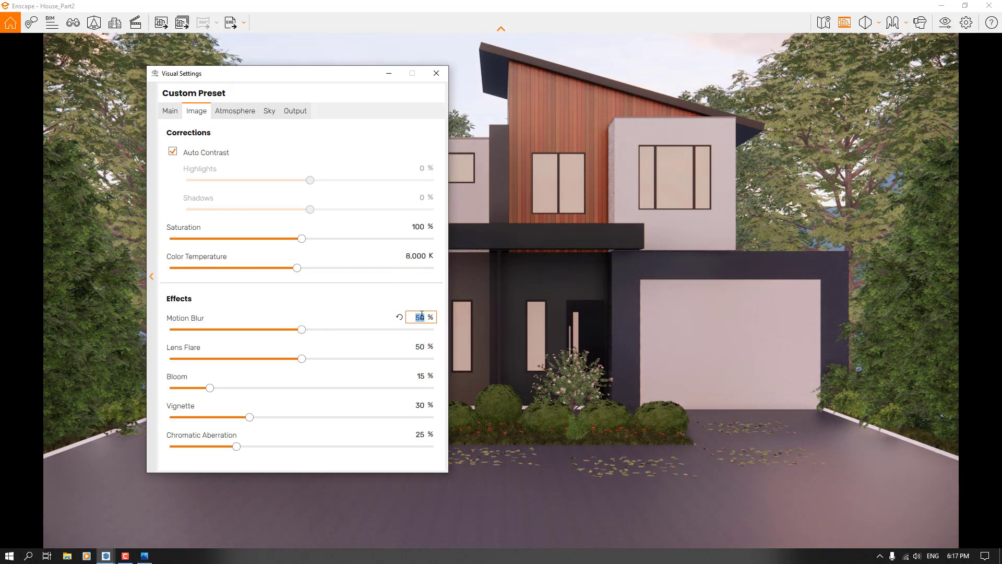
type("26")
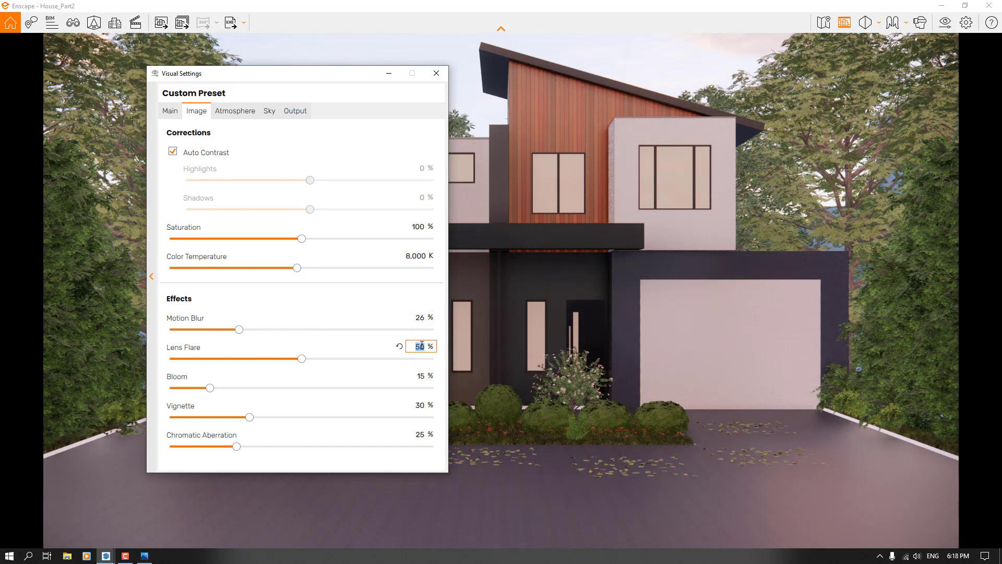
type("20")
left_click(421, 376)
type("4")
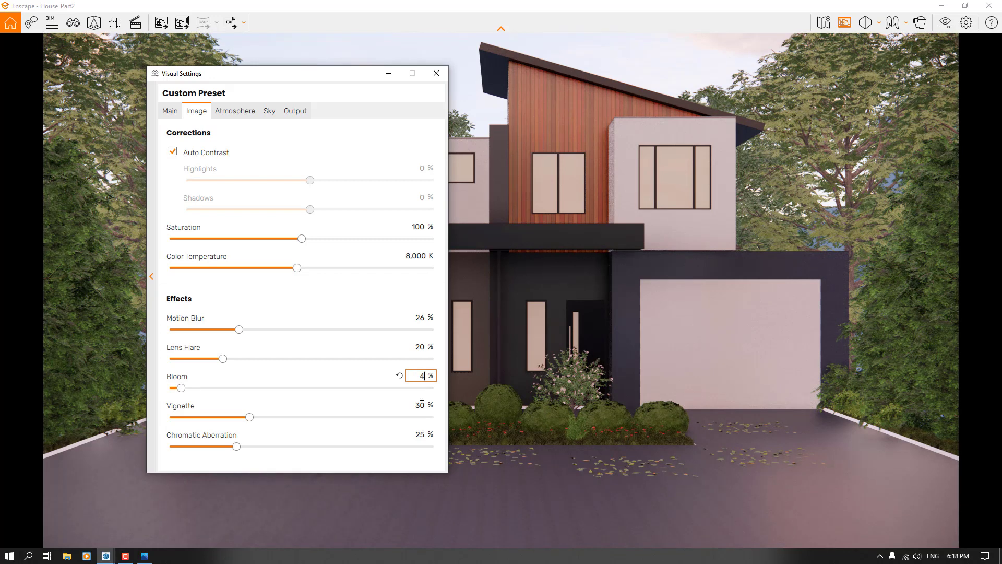
Set the vignette effect to 20 % and the chromatic aberration to 4 %
left_click(421, 405)
type("20")
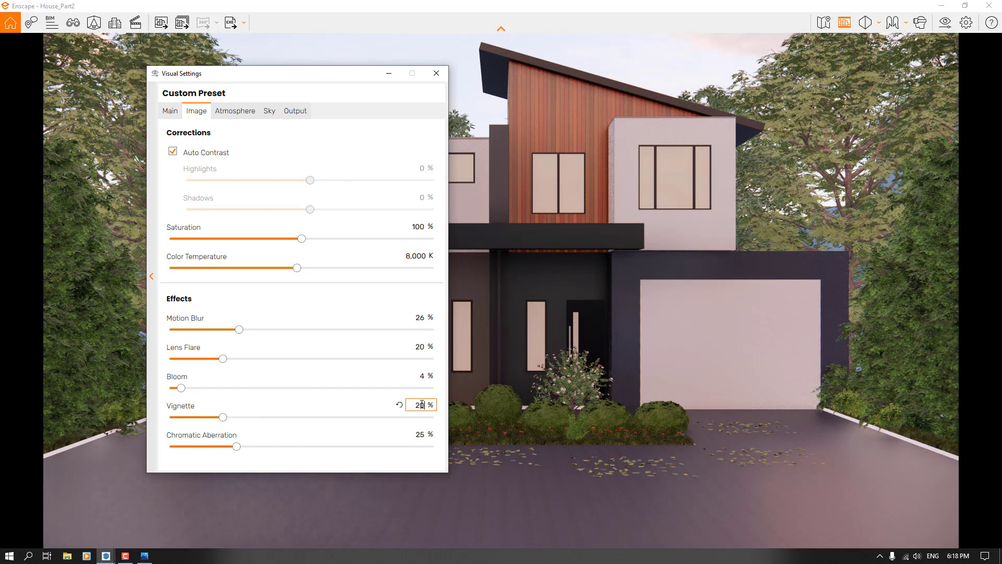
left_click(424, 435)
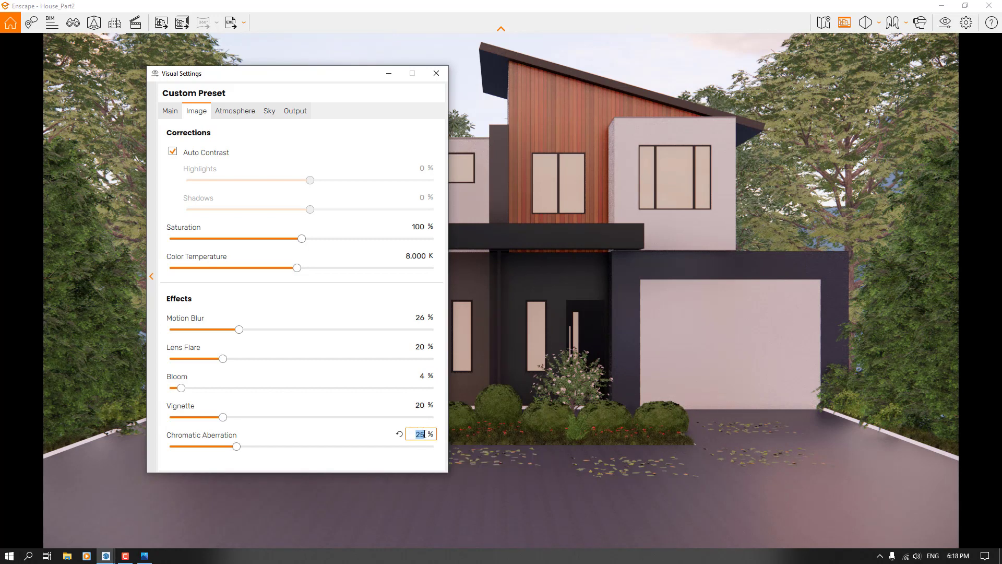
type("4")
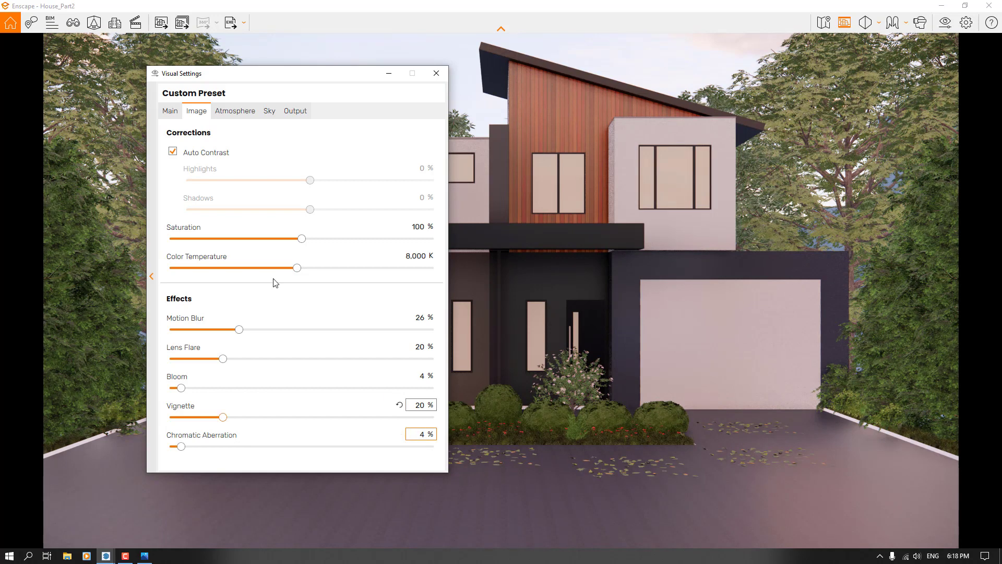
Set the atmosphere's sun brightness to 90 % and its shadow sharpness to 60 %
left_click(240, 111)
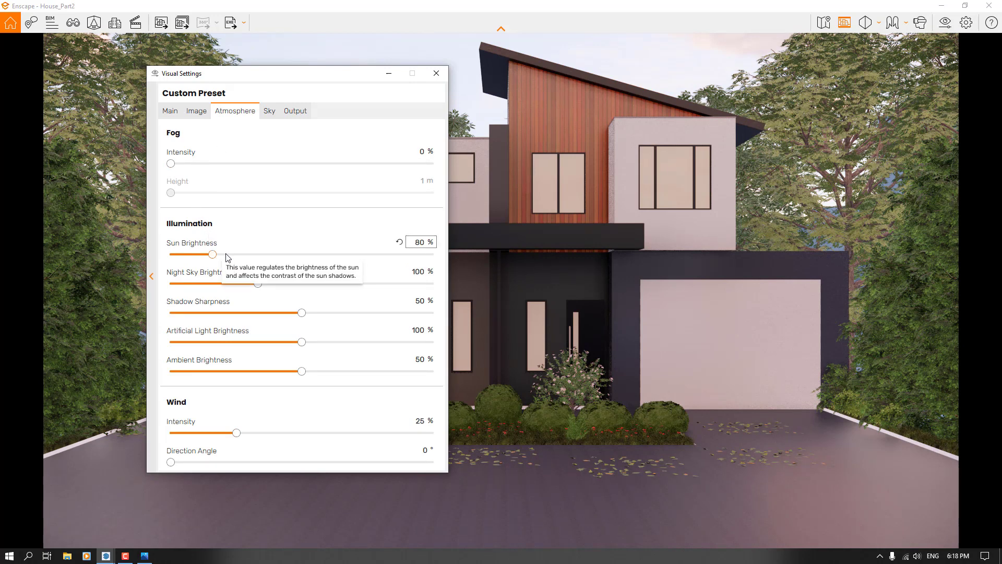
left_click(419, 243)
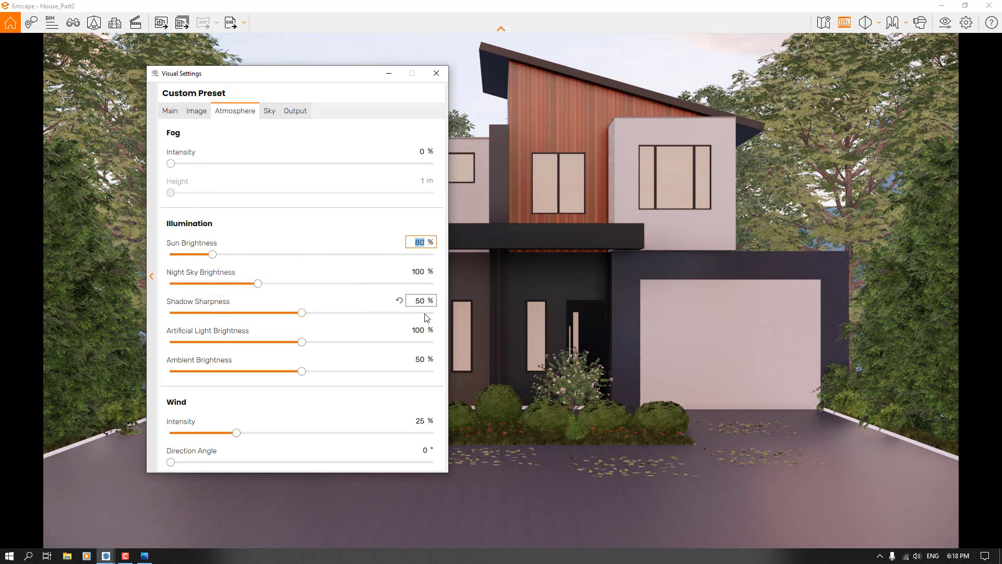
type("90")
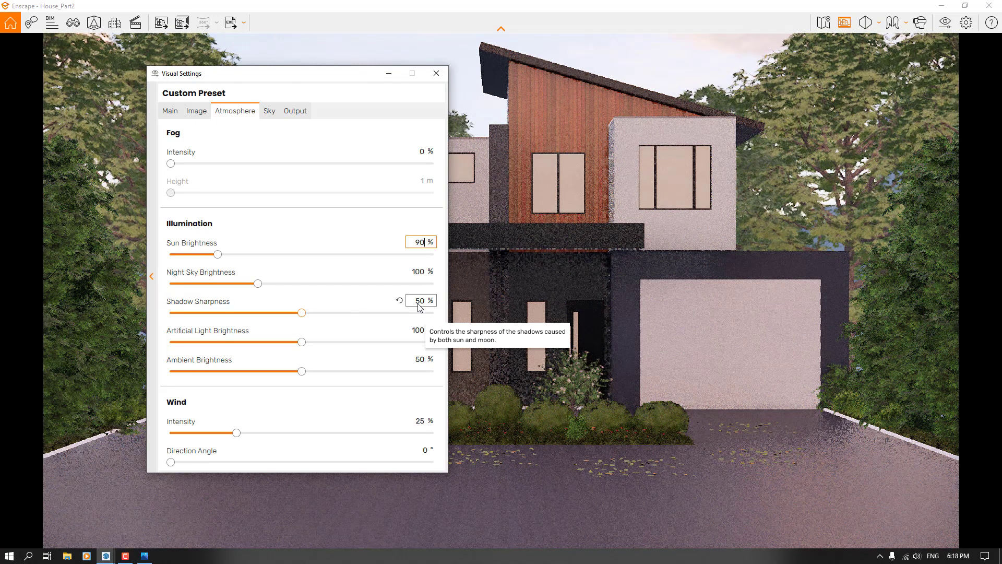
left_click(418, 303)
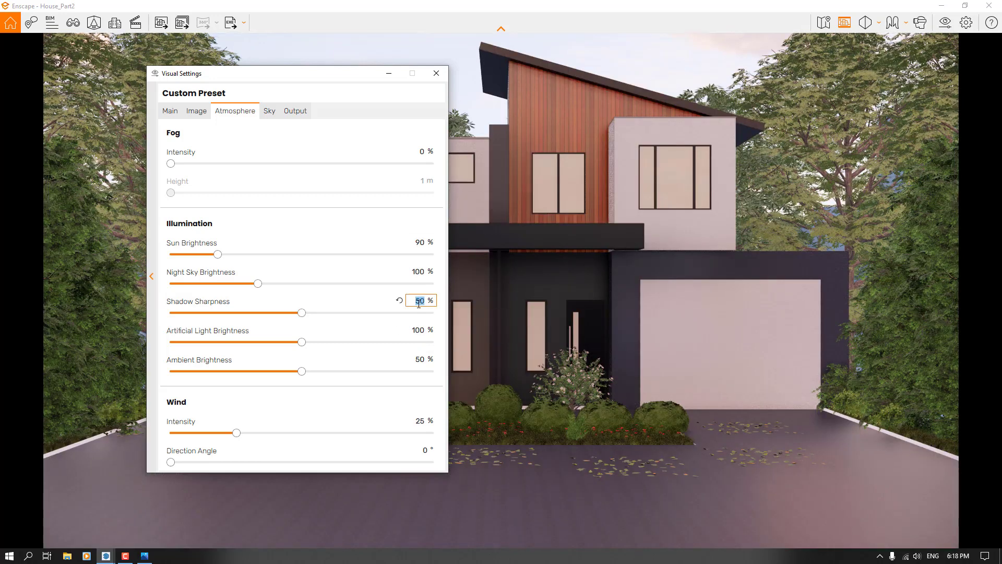
type("60")
Set artificial light brightness to 124 % and ambient brightness to 56 %, and reduce the wind intensity to the low end of its range
left_click(420, 331)
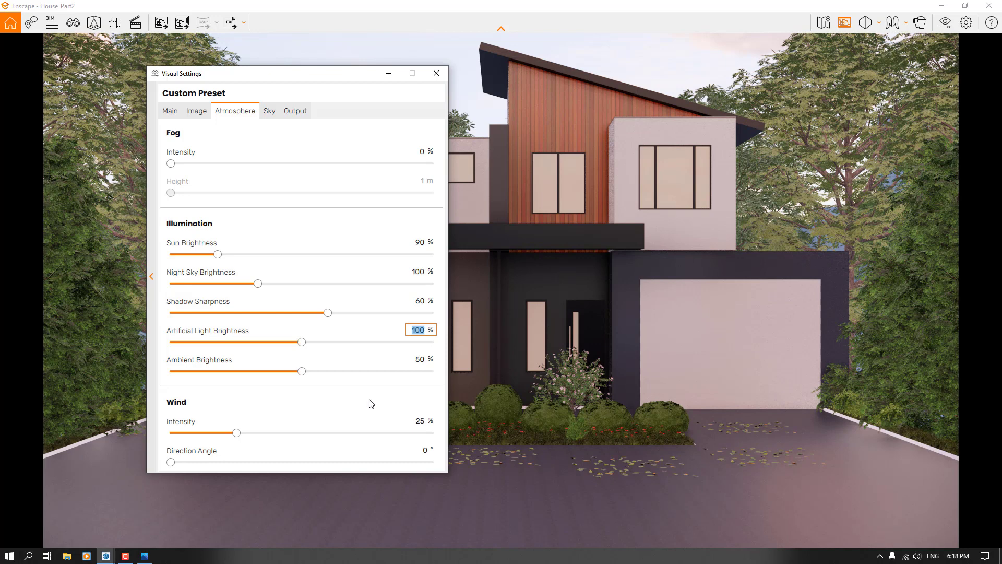
type("124")
left_click(423, 359)
type("56")
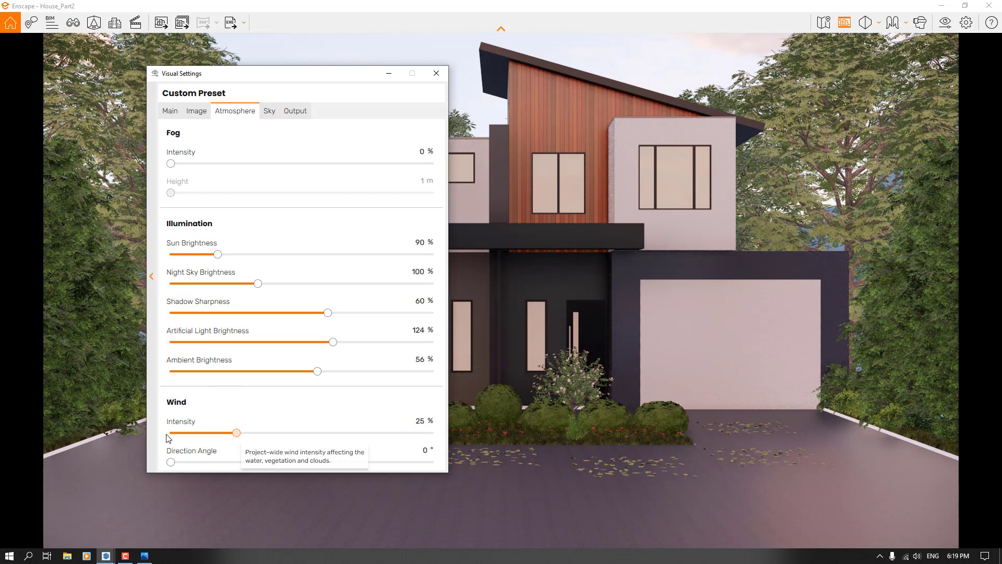
left_click_drag(237, 434, 148, 434)
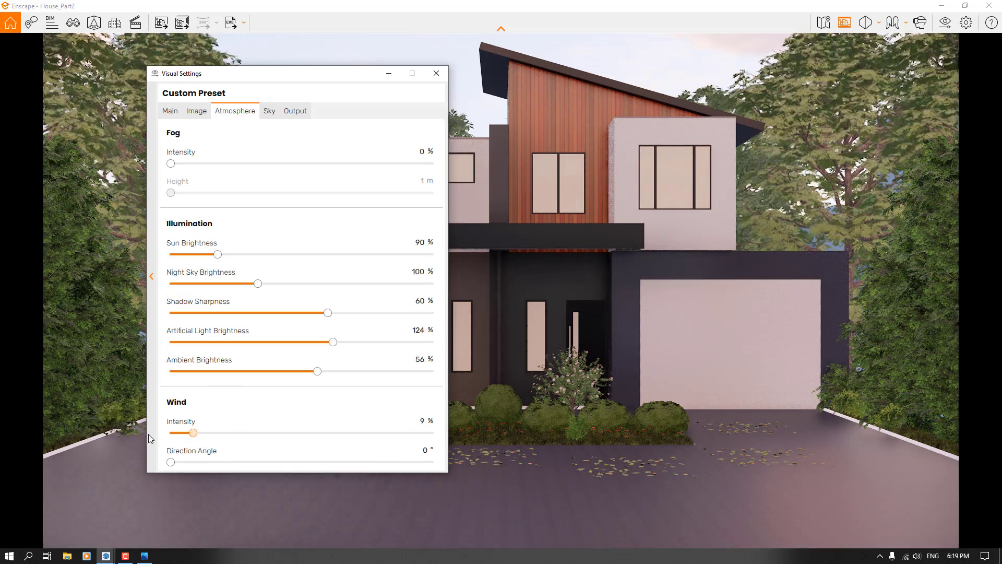
Set the sky's clouds to 66 % density, 76 % variety and 86 % cirrus amount
left_click(269, 111)
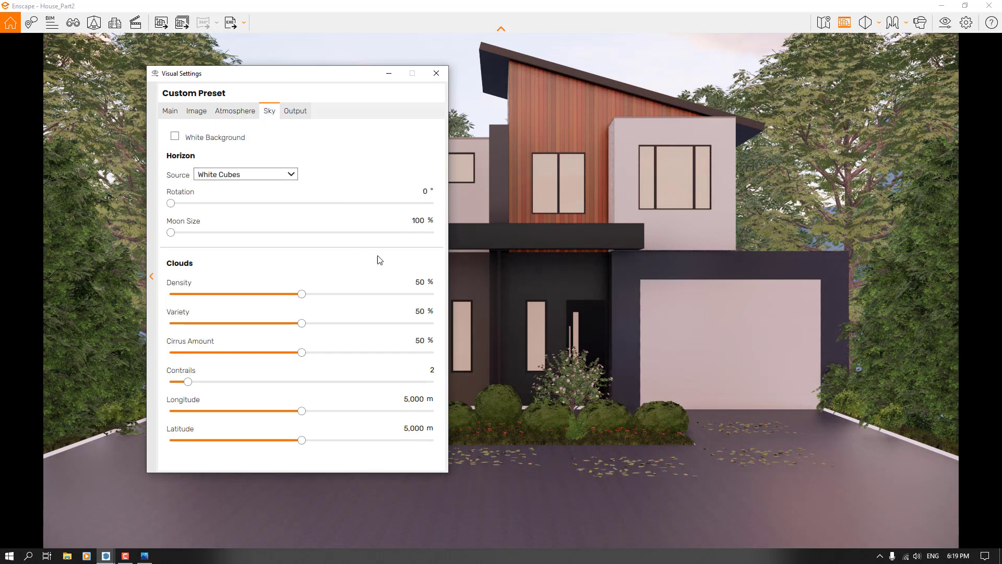
left_click(419, 282)
type("66")
key("Return")
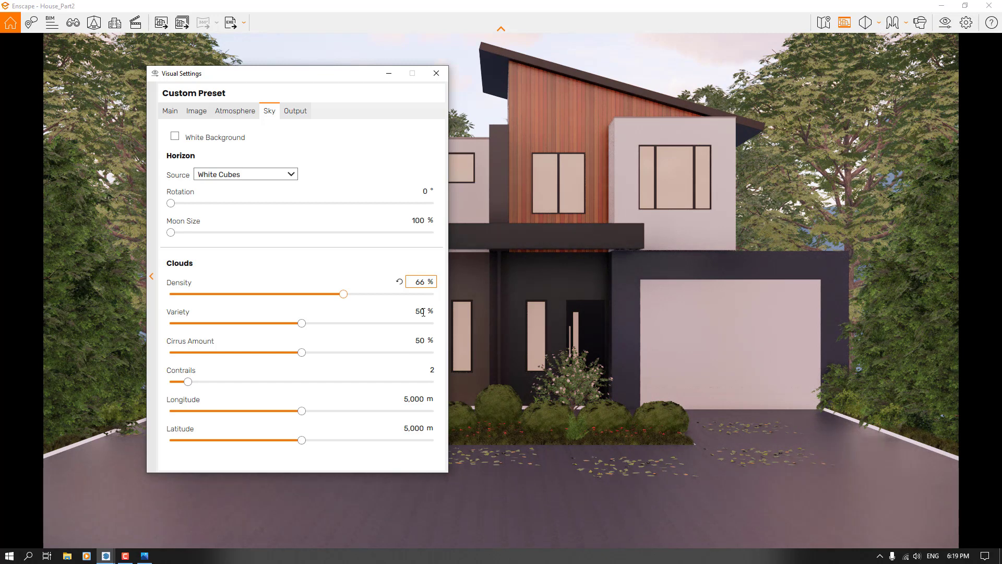
left_click(421, 312)
type("76")
left_click(420, 340)
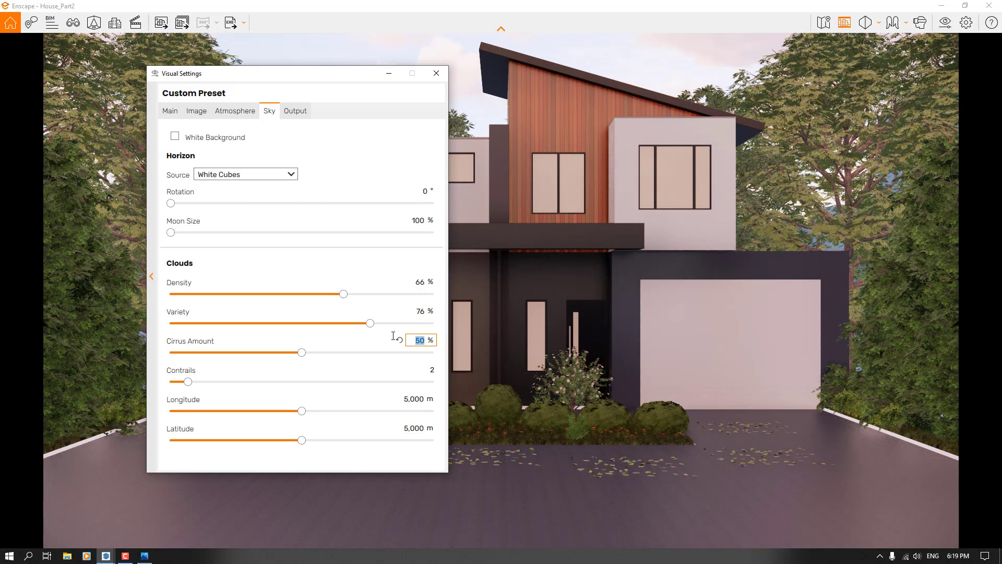
type("86")
Remove the contrails from the sky by setting them to 0 and set the cloud longitude to 4,880 m
left_click(433, 369)
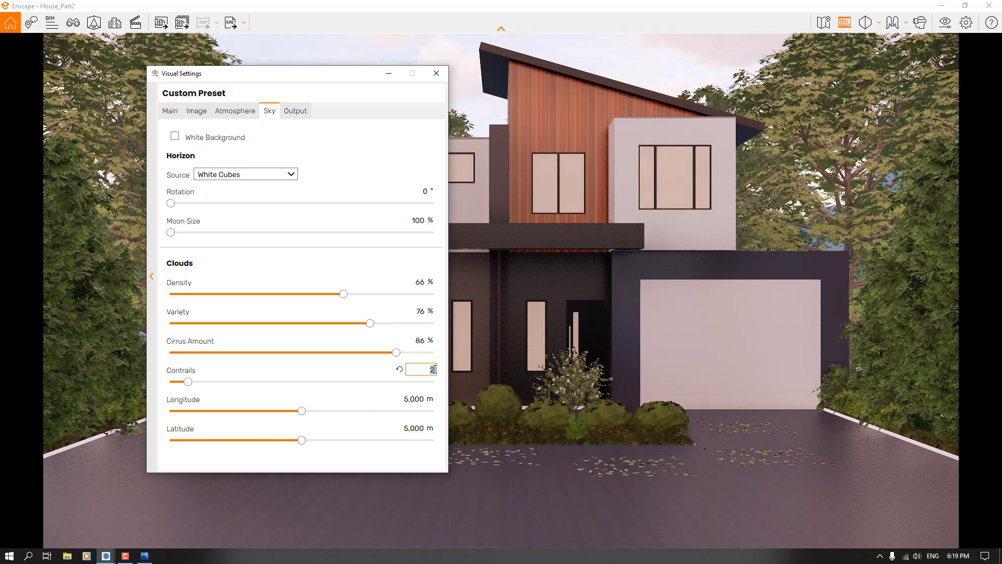
type("0")
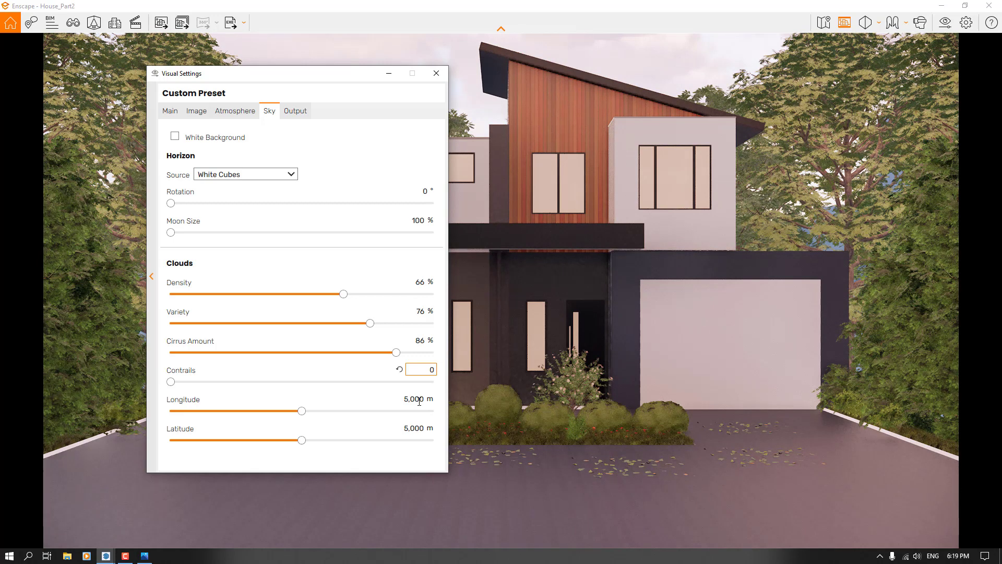
left_click(420, 401)
type("4")
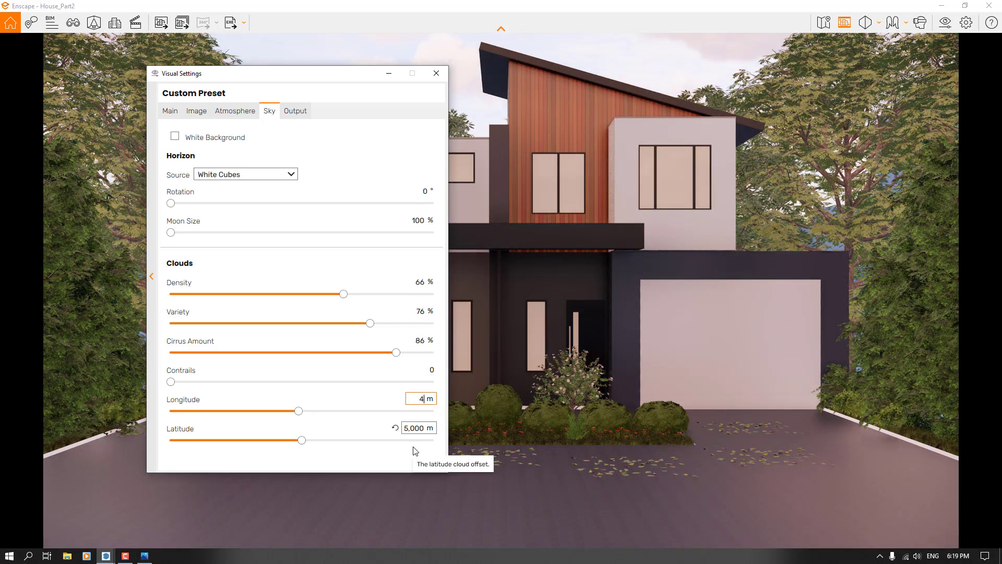
type(",880")
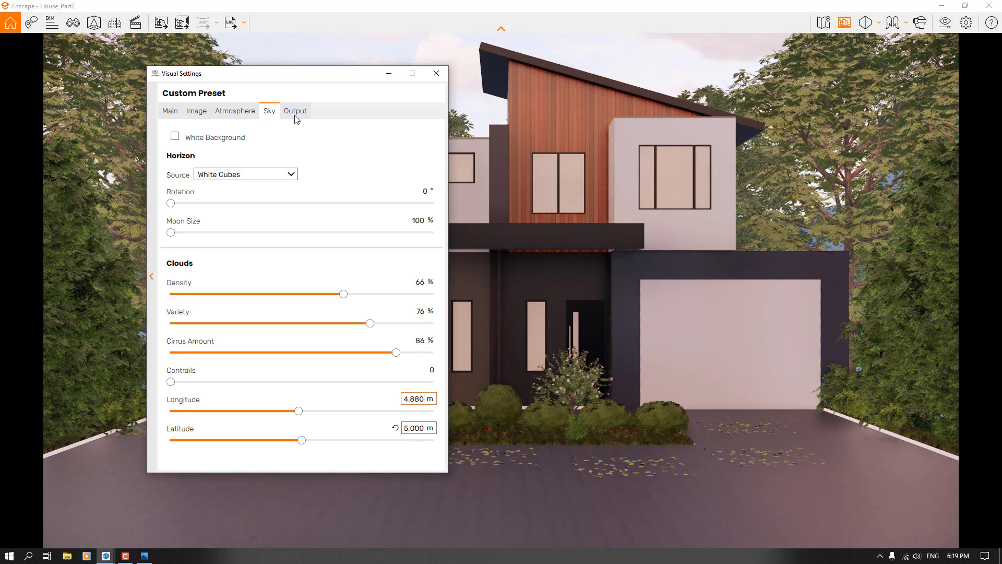
Set the render output to a custom resolution of 2560 × 1440
left_click(296, 118)
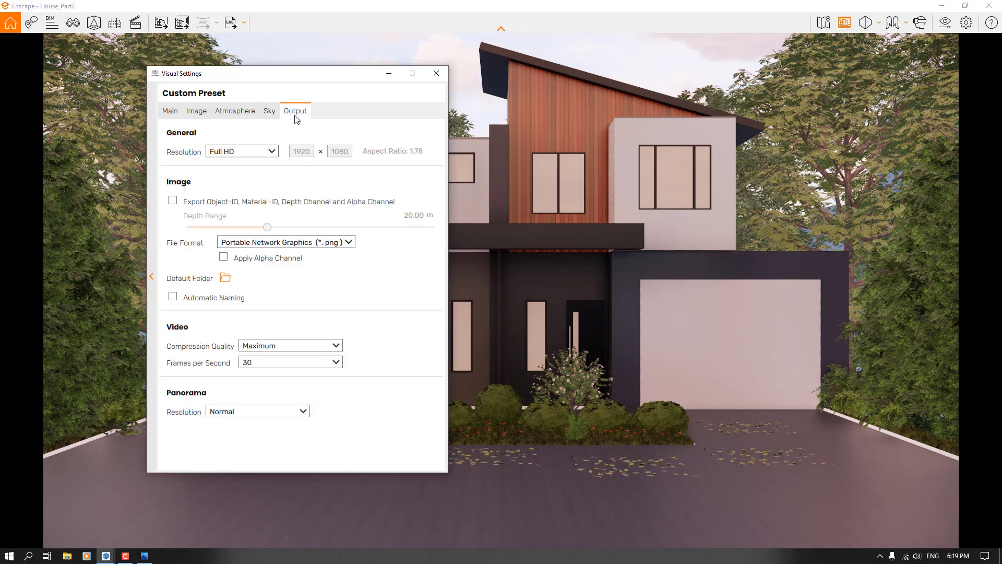
left_click(272, 151)
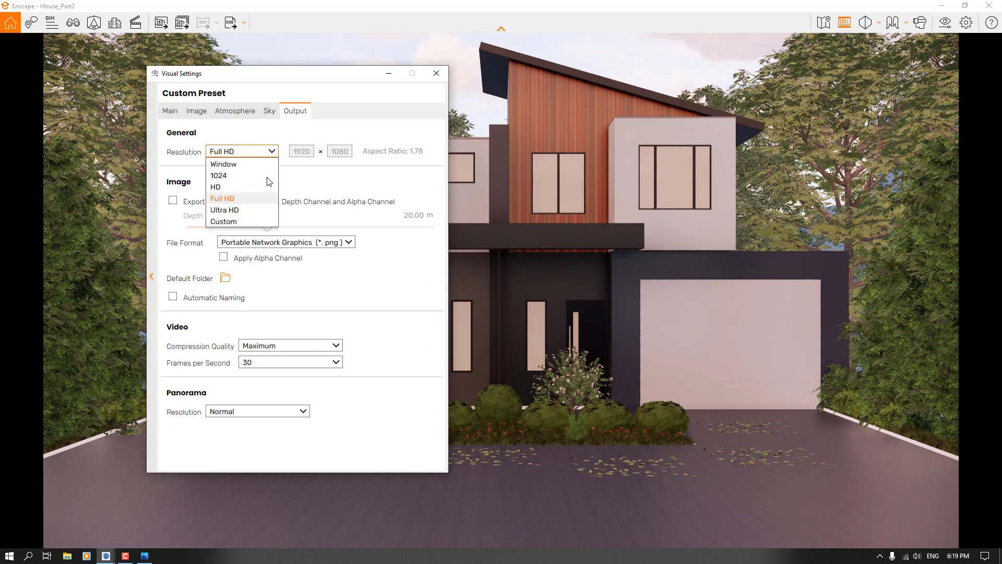
left_click(236, 222)
double_click(309, 150)
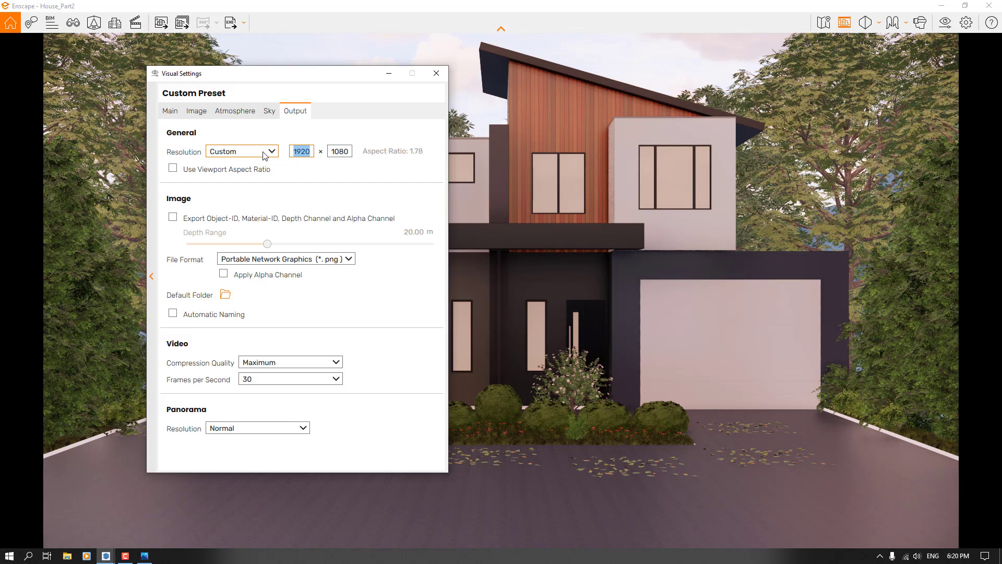
type("2560")
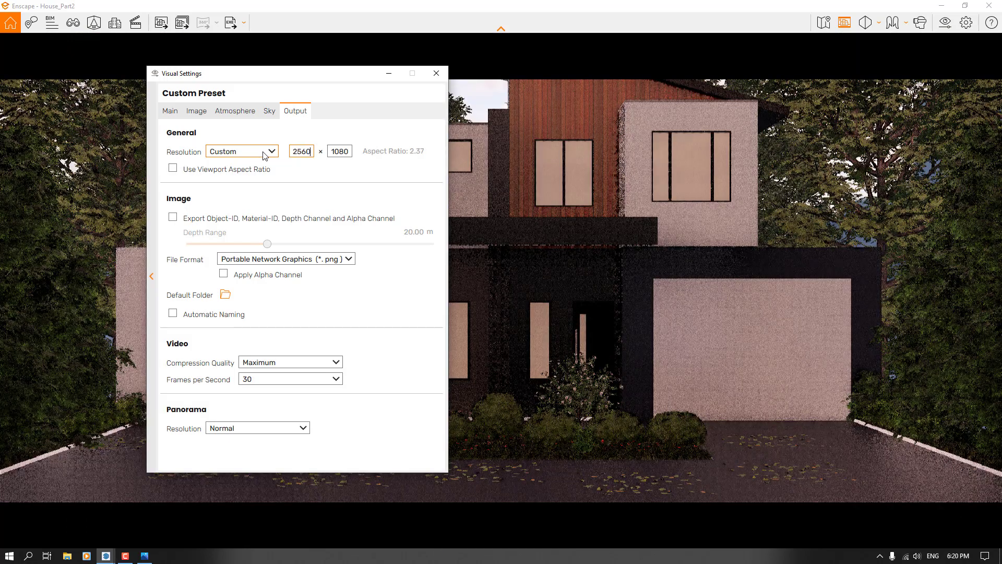
key("Tab")
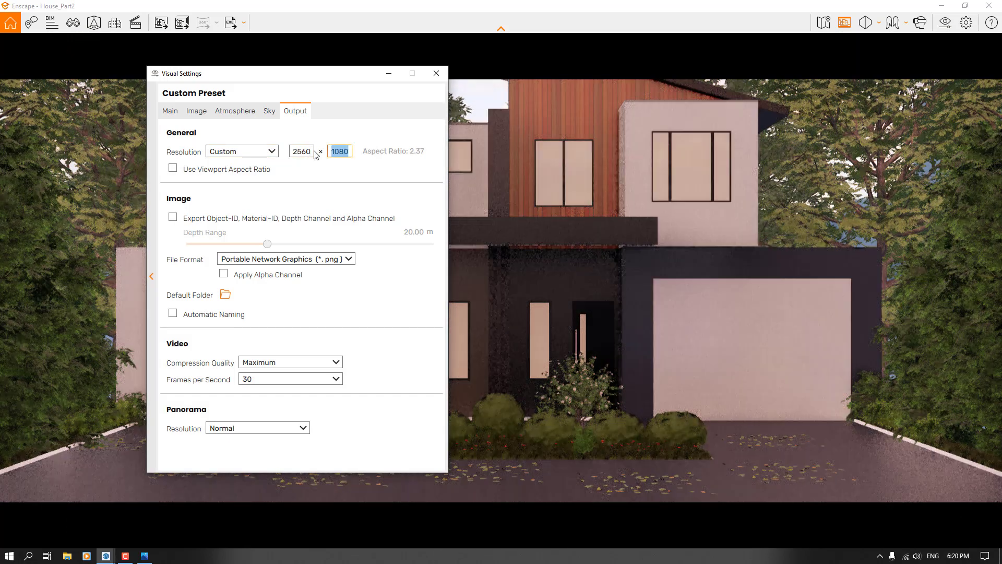
type("1")
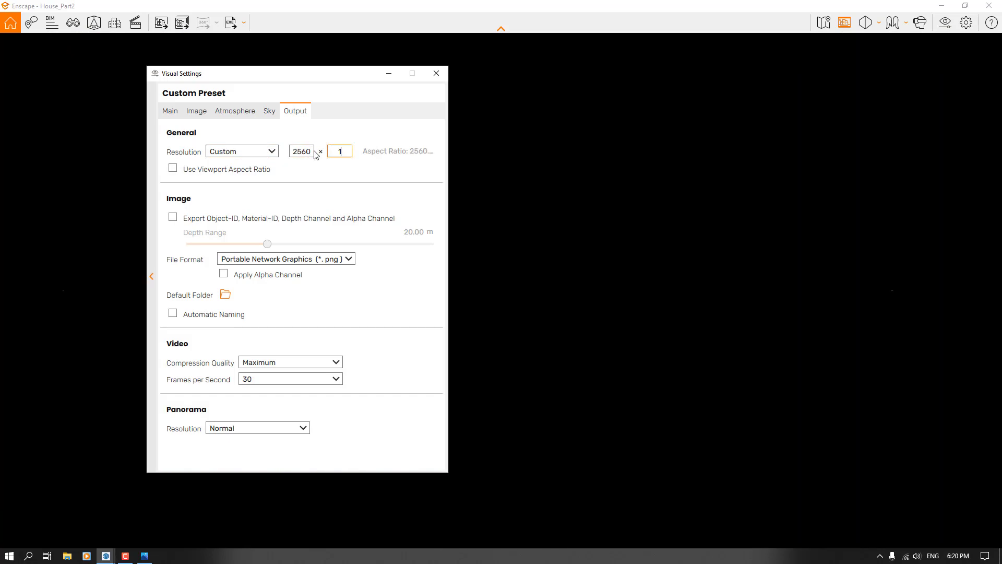
type("440")
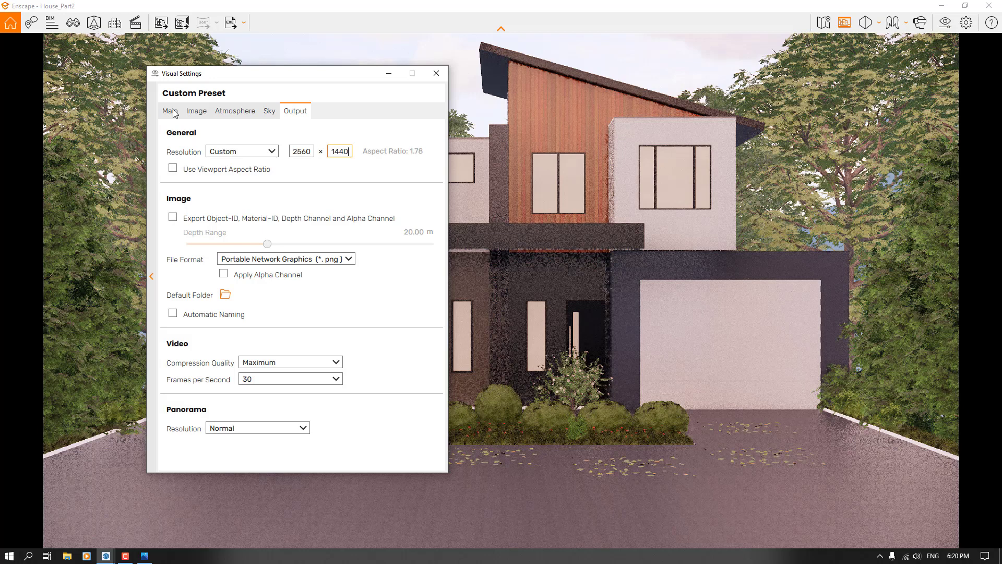
Set the camera exposure to 56 % and close the visual settings
left_click(173, 112)
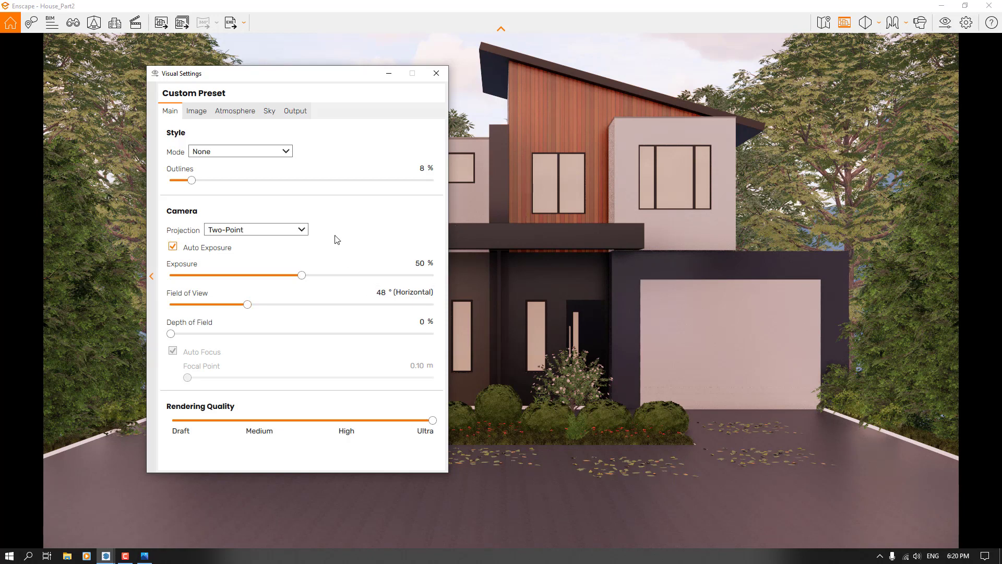
left_click(418, 263)
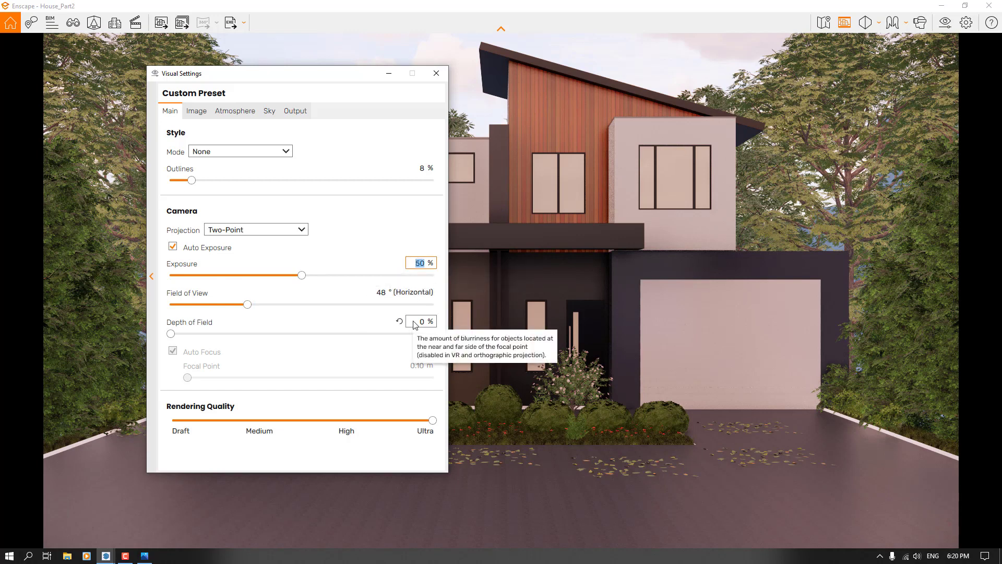
type("56")
key("Return")
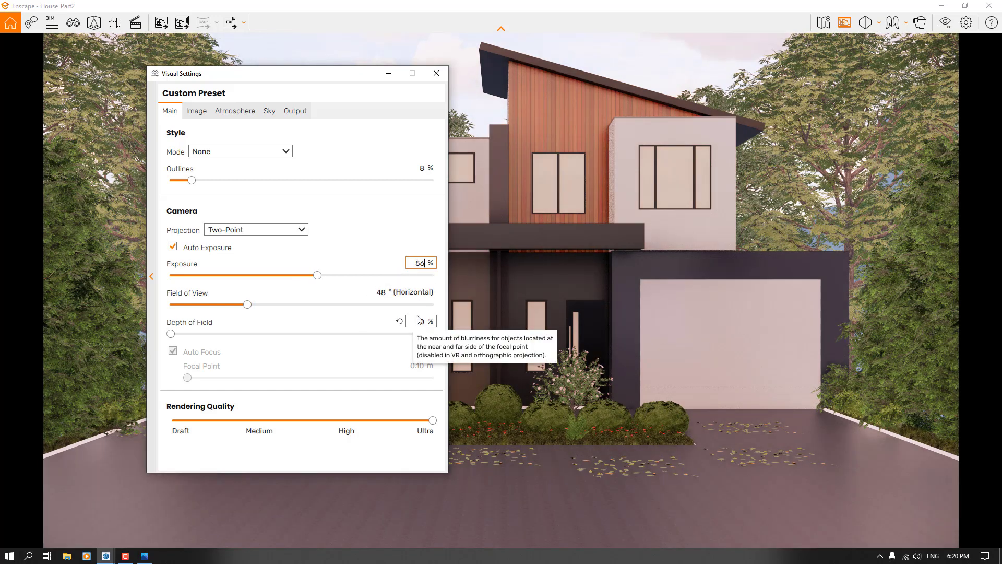
left_click(436, 73)
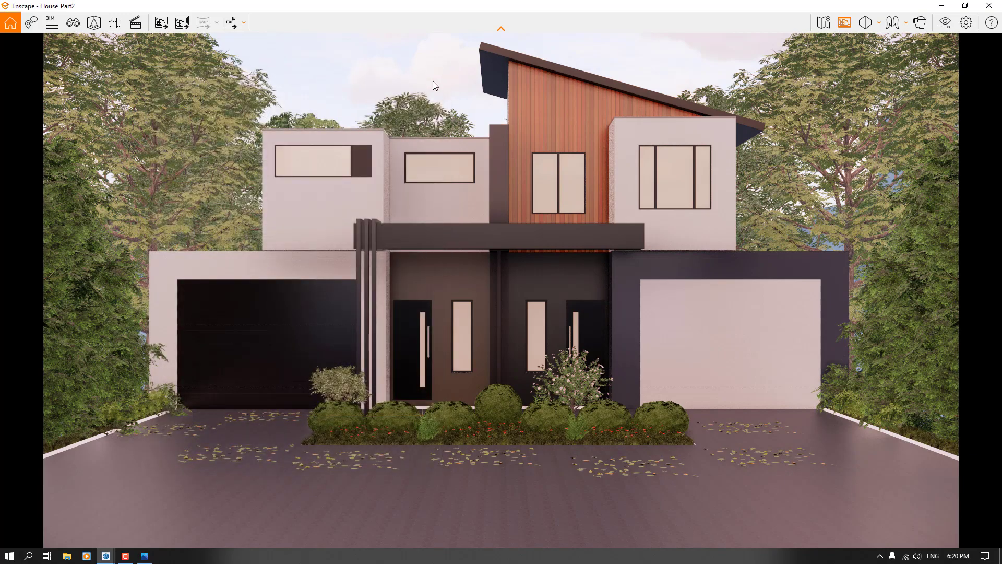
Return to SketchUp beside the render view and sample the driveway's Asphalt New material with the Enscape Material Editor open
double_click(534, 6)
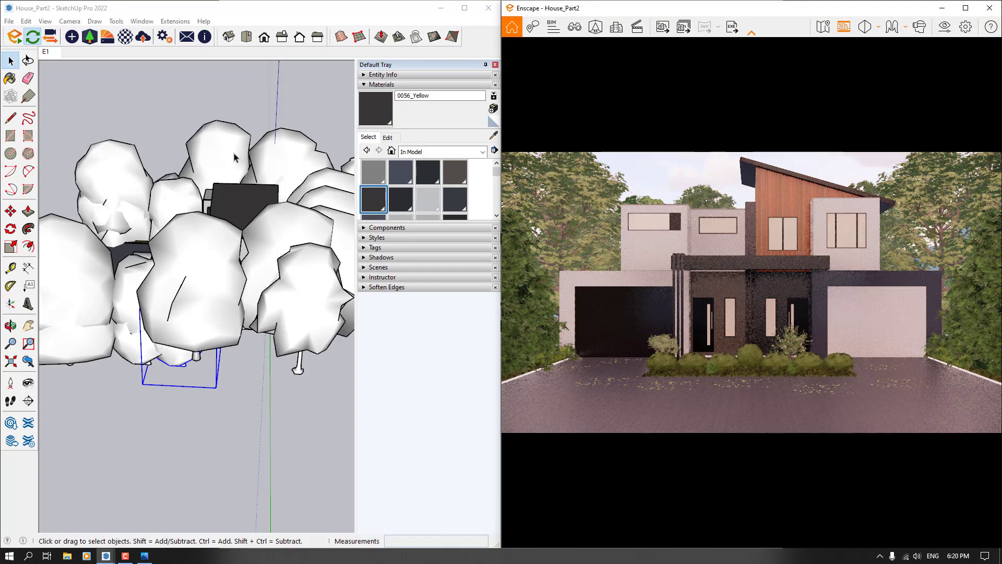
left_click(125, 38)
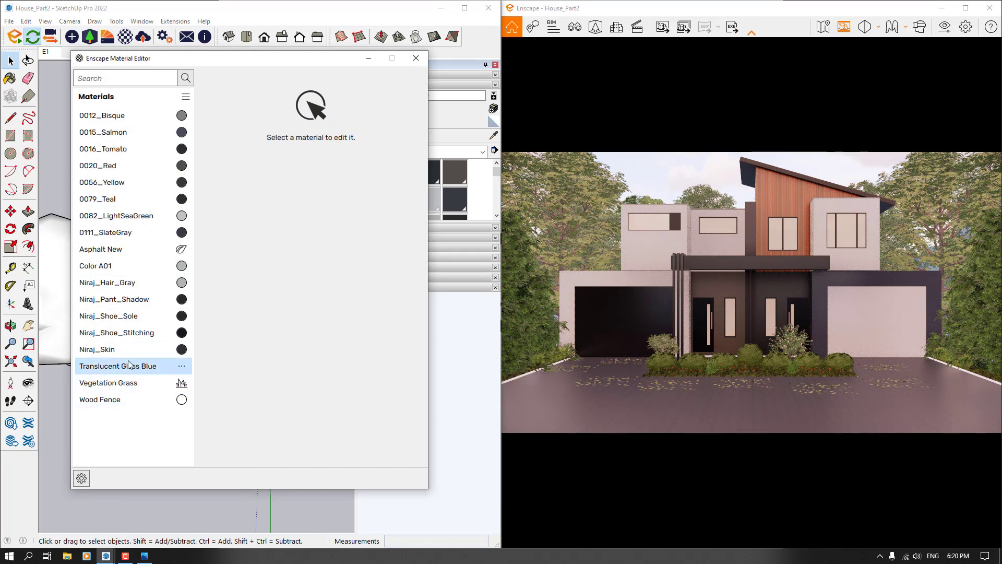
left_click(493, 136)
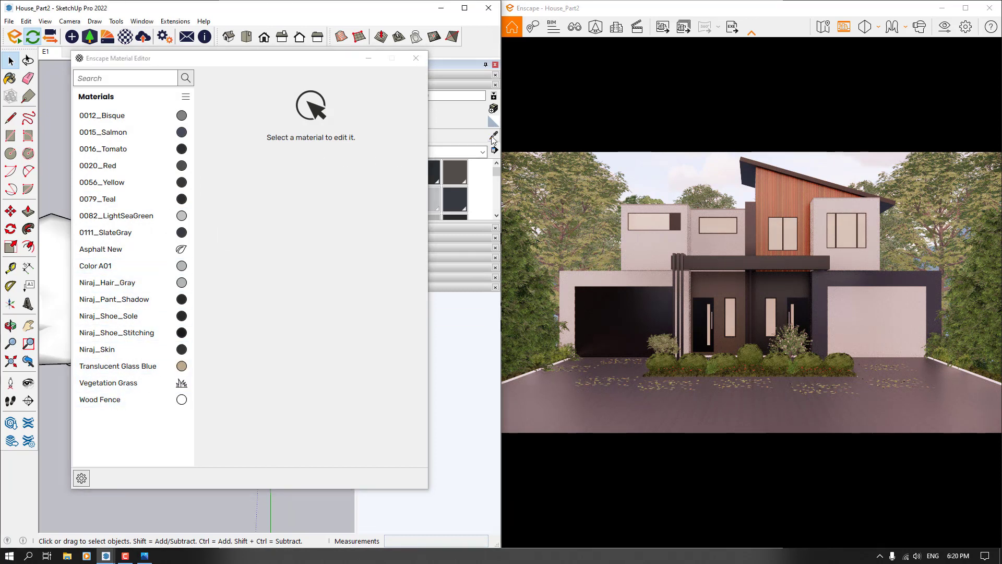
scroll(51, 258, "down", 2)
scroll(50, 257, "down", 3)
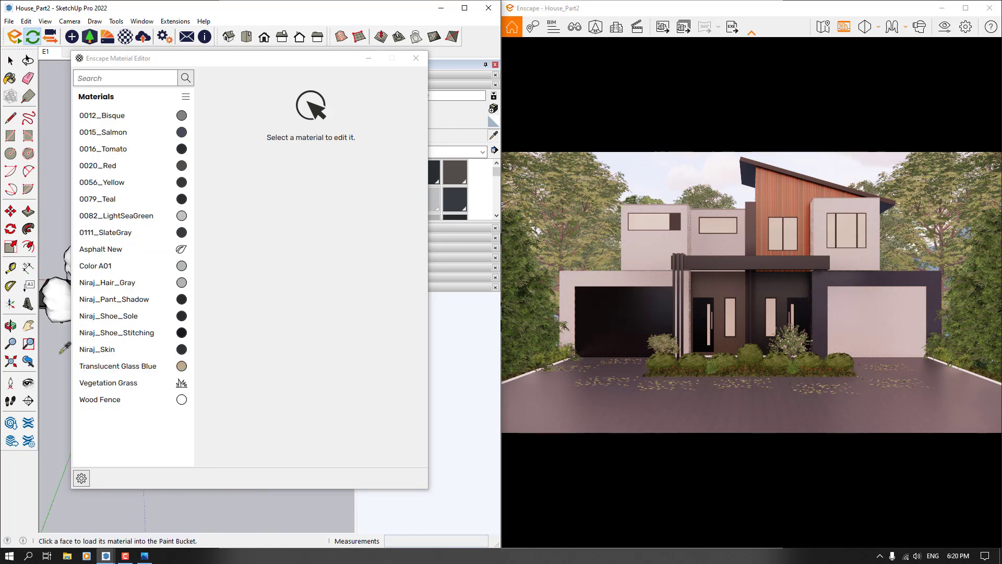
middle_click_drag(51, 258, 110, 409)
scroll(49, 309, "up", 5)
left_click(50, 308)
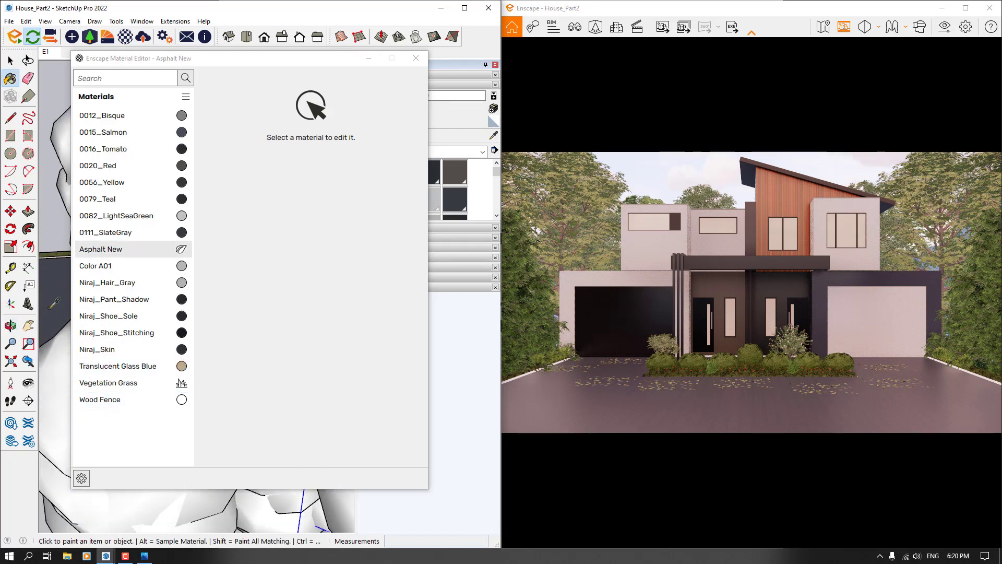
Set the Asphalt New albedo texture to 1 m width, 1 m height and 40° rotation
left_click(410, 134)
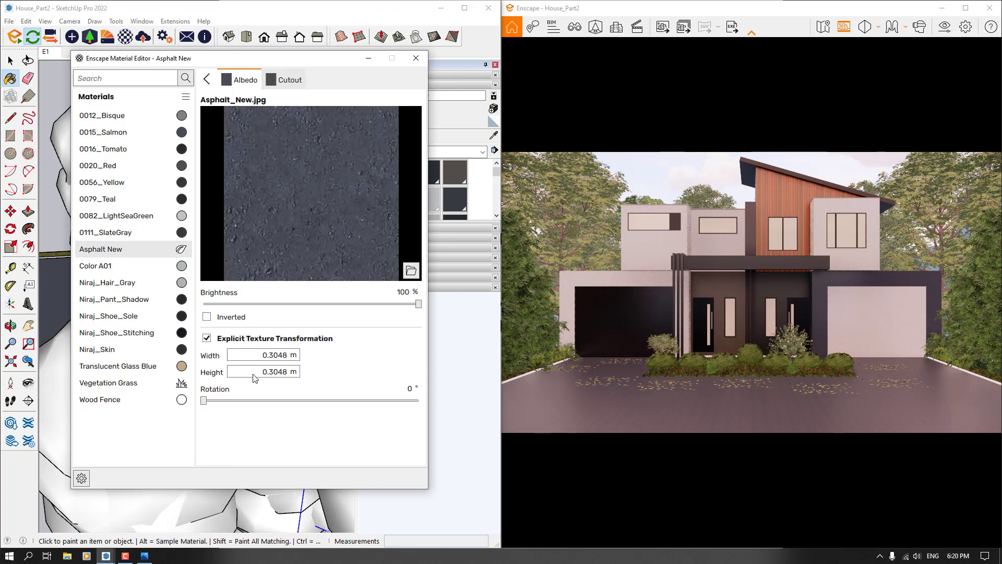
left_click(264, 355)
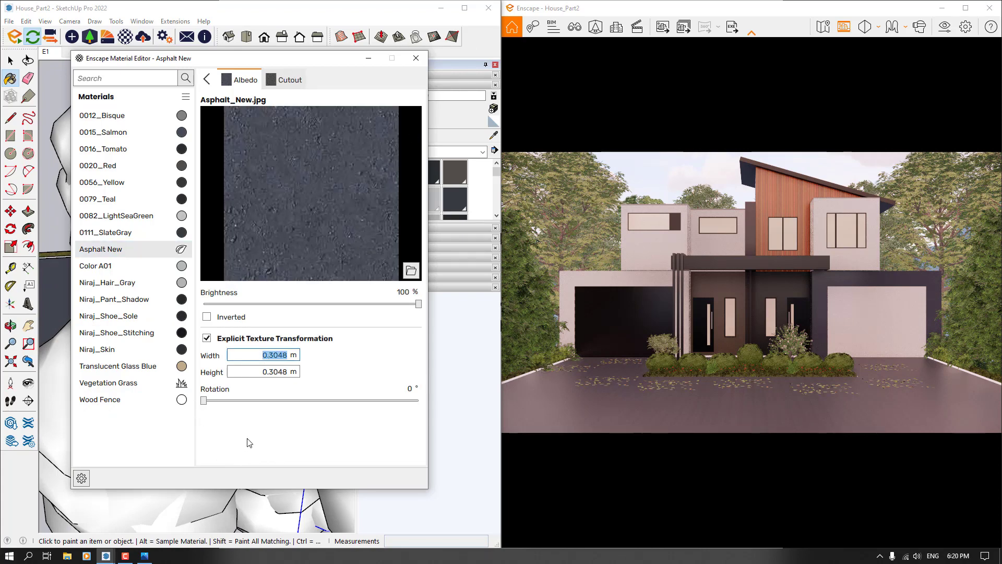
type("1")
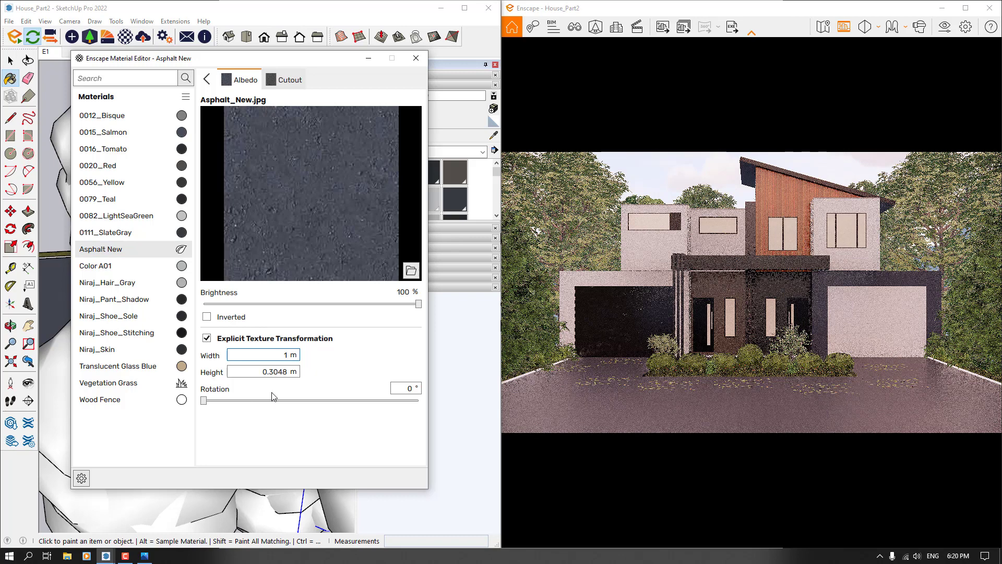
key("Tab")
type("1")
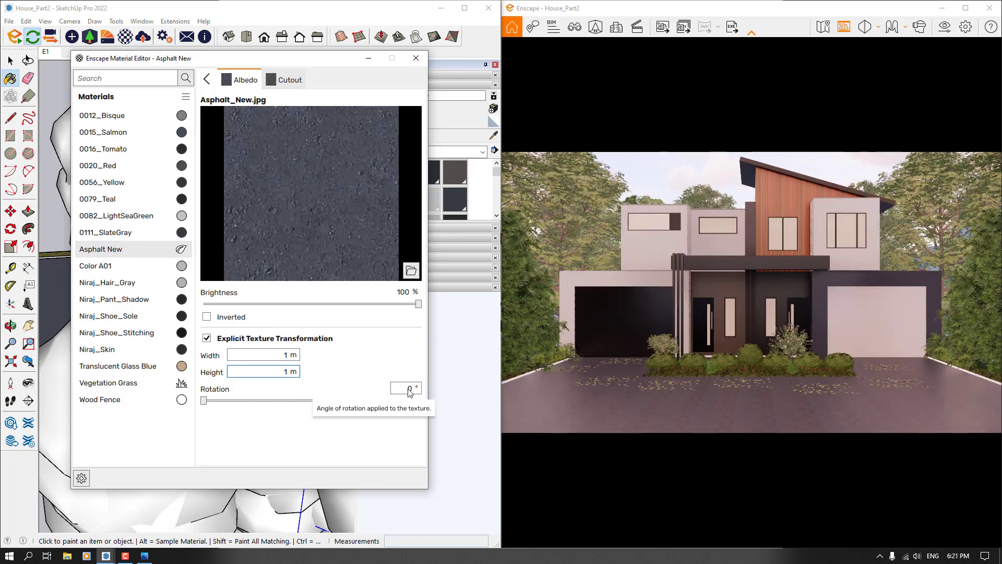
key("Tab")
type("40")
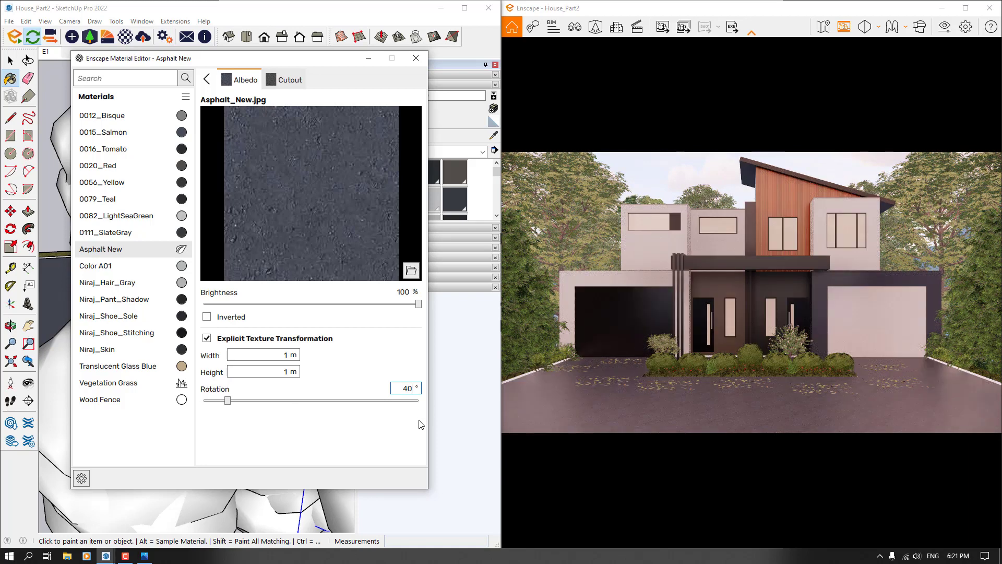
Set the Asphalt New material's reflection roughness to 59 %
left_click(206, 81)
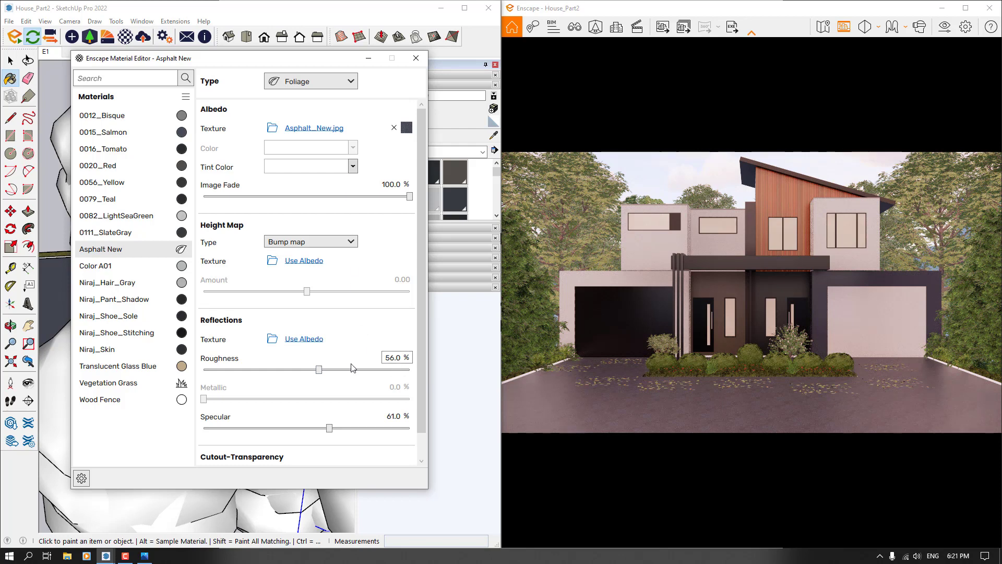
left_click(396, 358)
type("60")
key("Return")
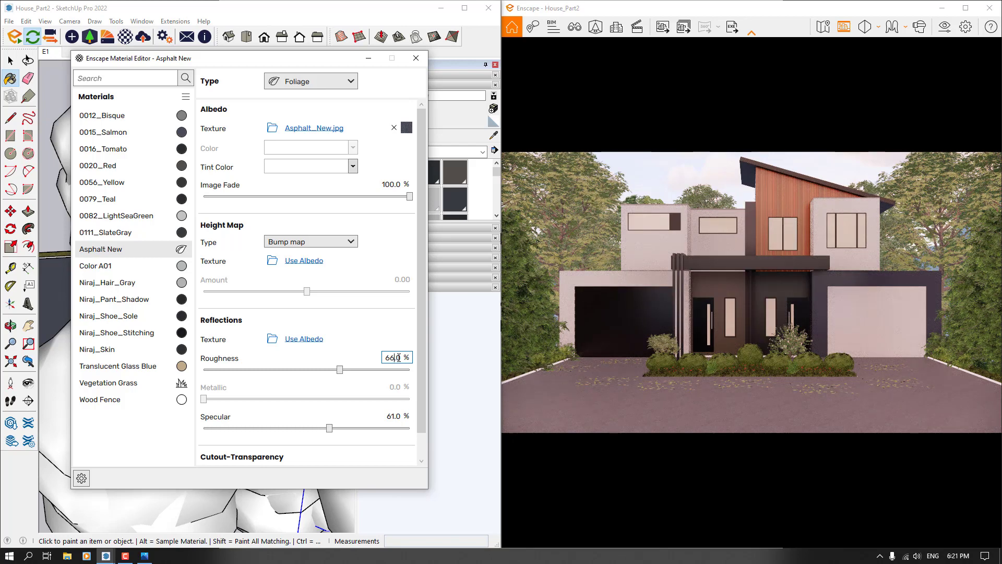
left_click_drag(396, 357, 375, 363)
type("59")
key("Return")
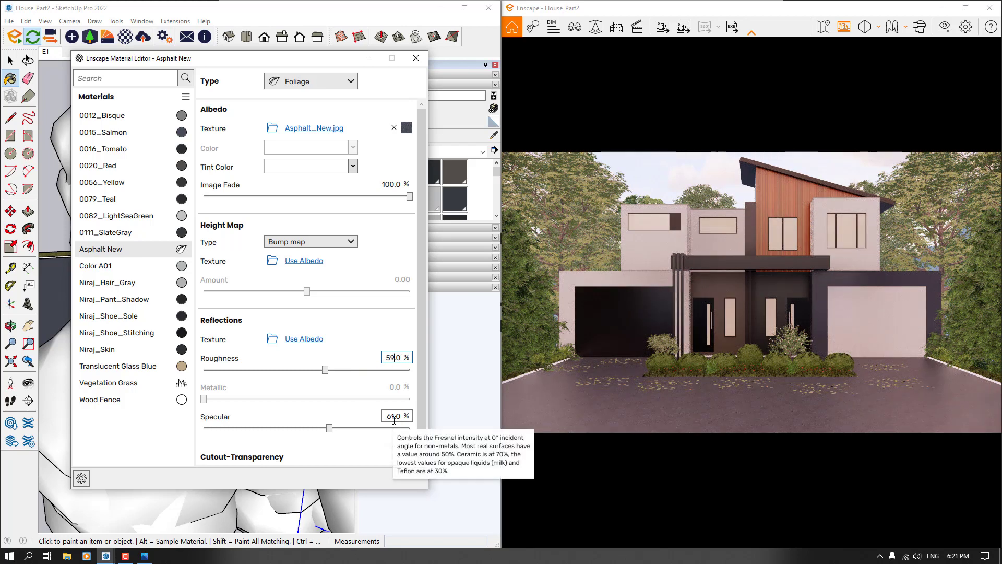
Tint the Asphalt New material light grey and close the material editor
left_click(354, 167)
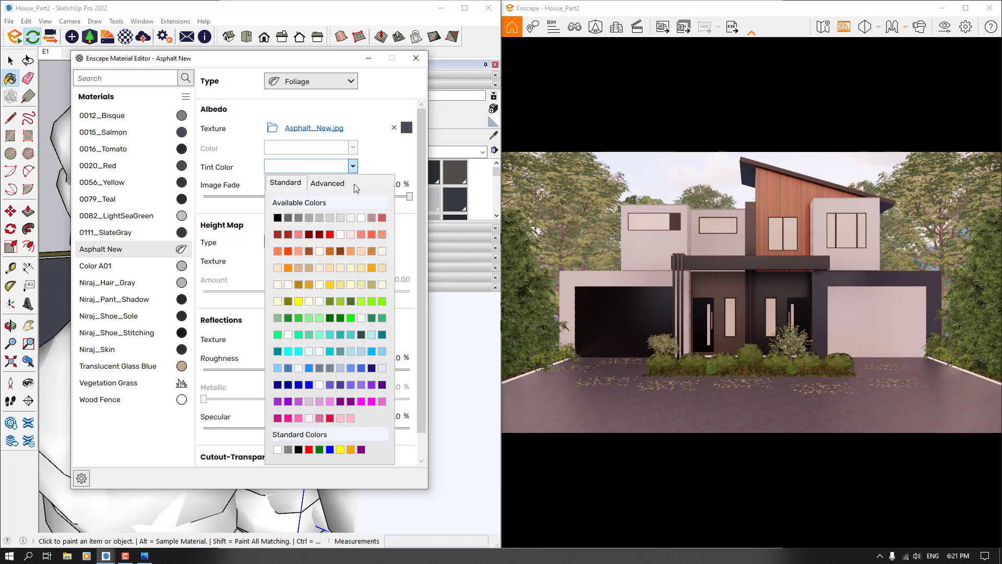
left_click(319, 218)
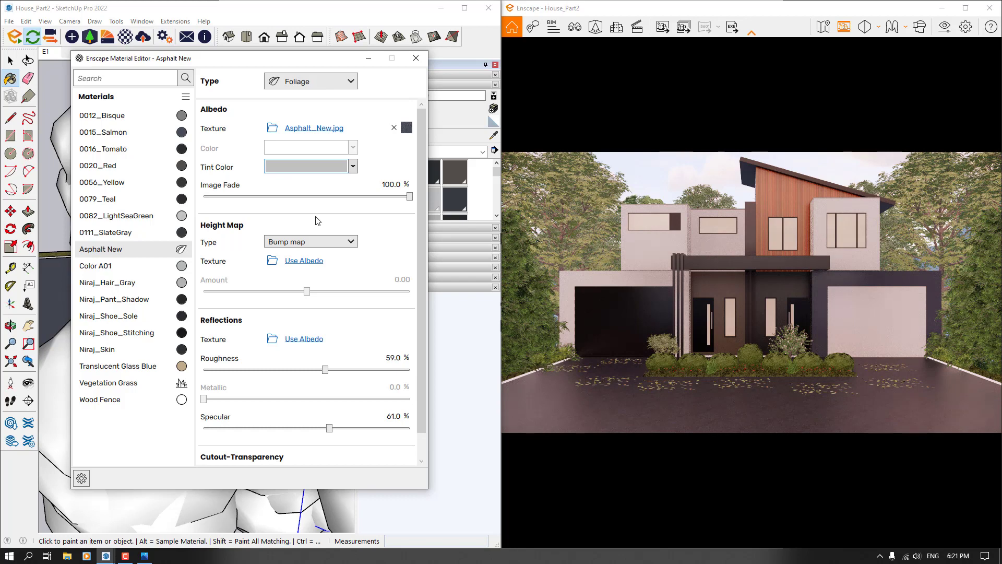
left_click(416, 57)
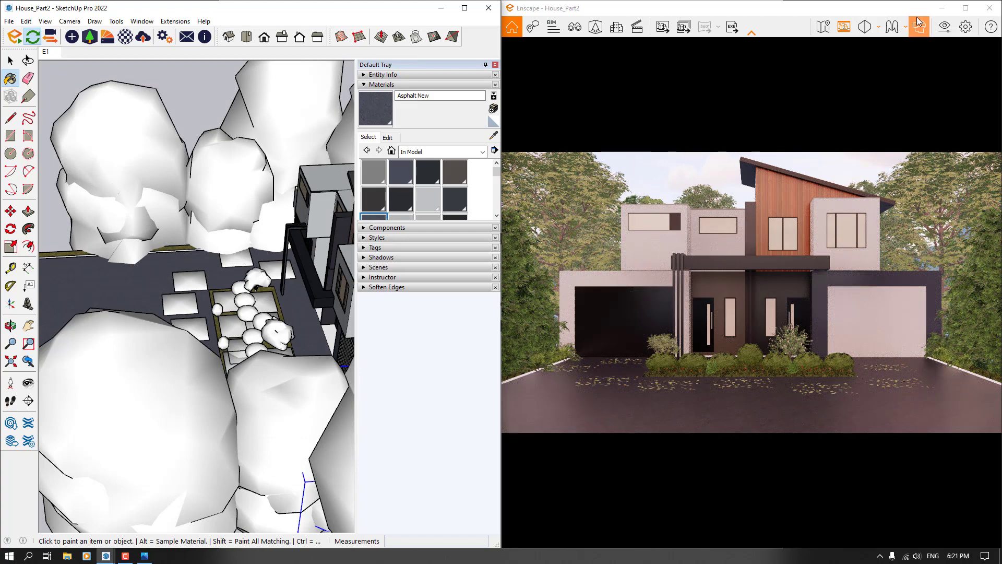
Move the outer tree behind the right-hand side of the house by about 2.08 m
scroll(220, 293, "down", 6)
mouse_move(198, 292)
middle_mouse_down()
mouse_move(282, 272)
mouse_move(308, 293)
mouse_move(261, 232)
mouse_move(219, 256)
middle_mouse_up()
key("space")
scroll(261, 292, "down", 3)
scroll(292, 246, "up", 5)
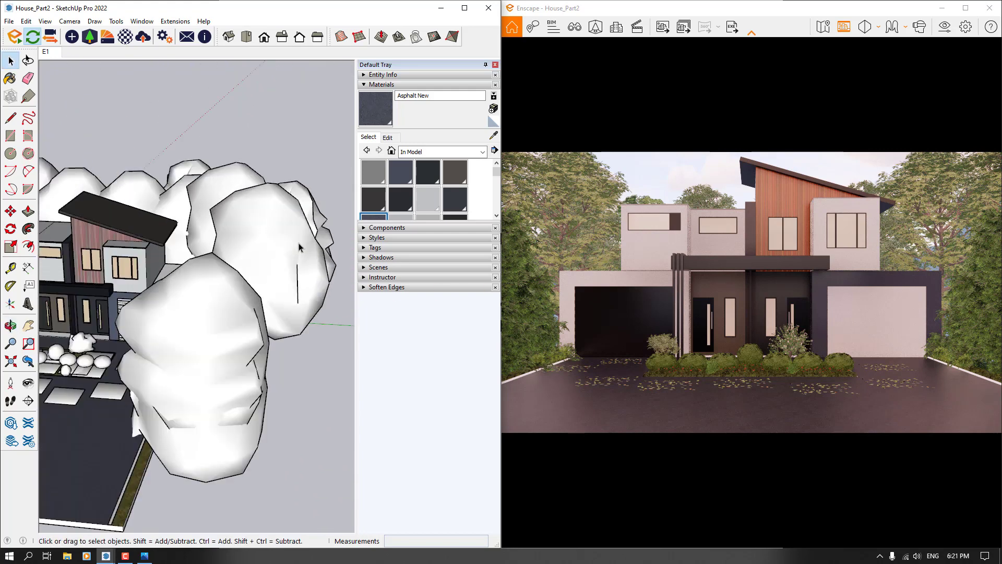
mouse_move(300, 246)
middle_mouse_down()
mouse_move(100, 336)
mouse_move(156, 311)
middle_mouse_up()
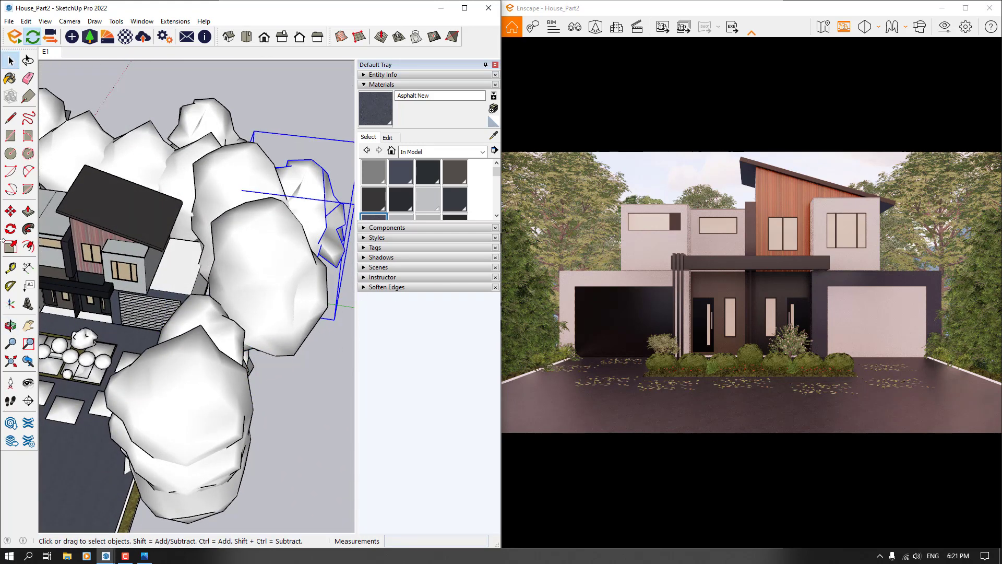
left_click(10, 212)
scroll(235, 313, "down", 3)
left_click(236, 322)
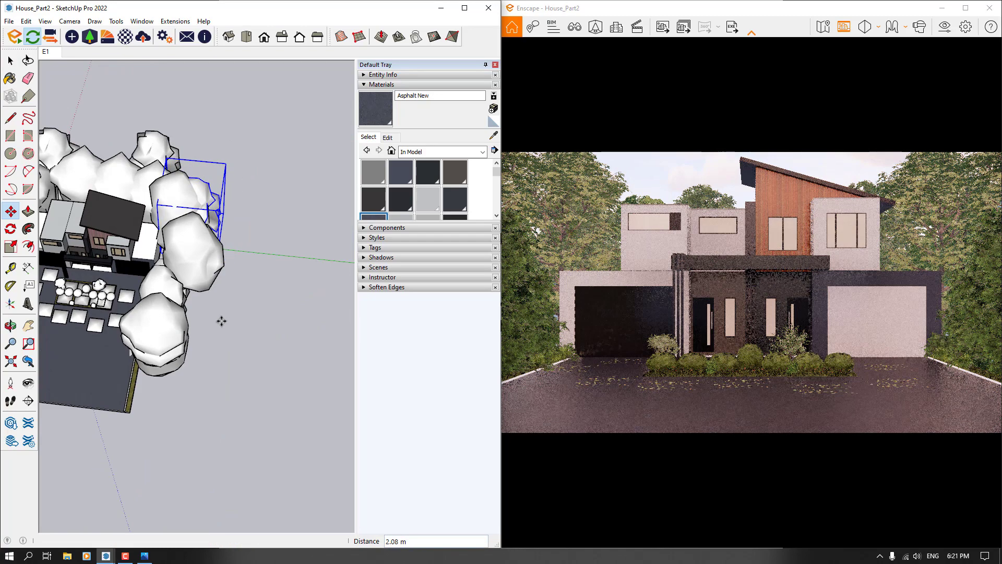
left_click(222, 321)
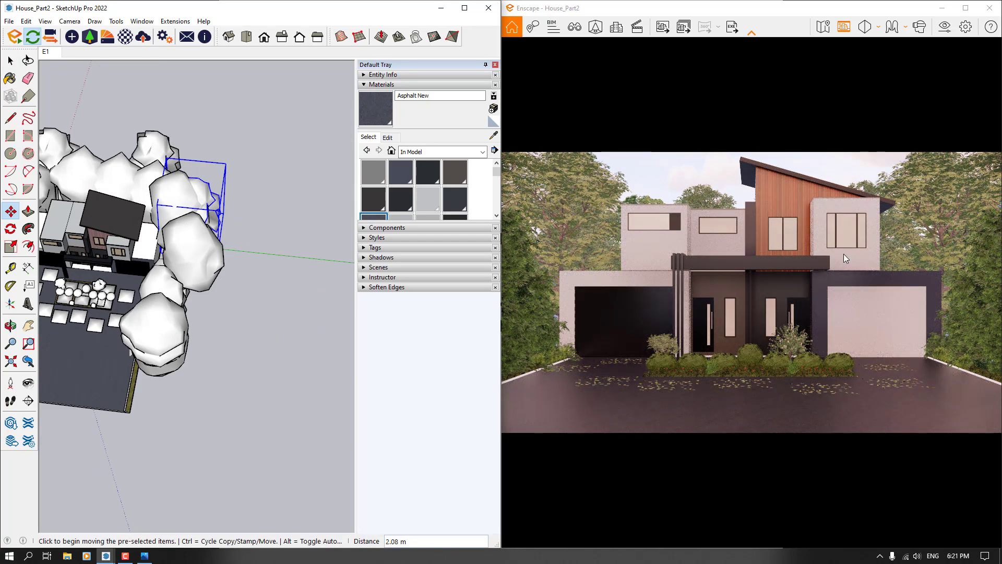
Maximize the Enscape view and save its render as a JPEG image named Render X in the Downloads folder
left_click(945, 27)
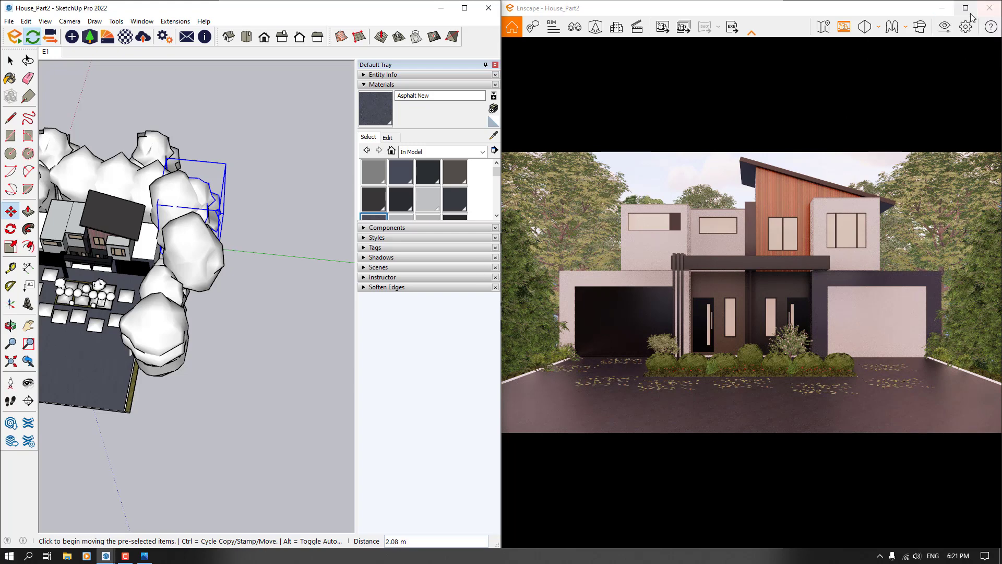
left_click(965, 8)
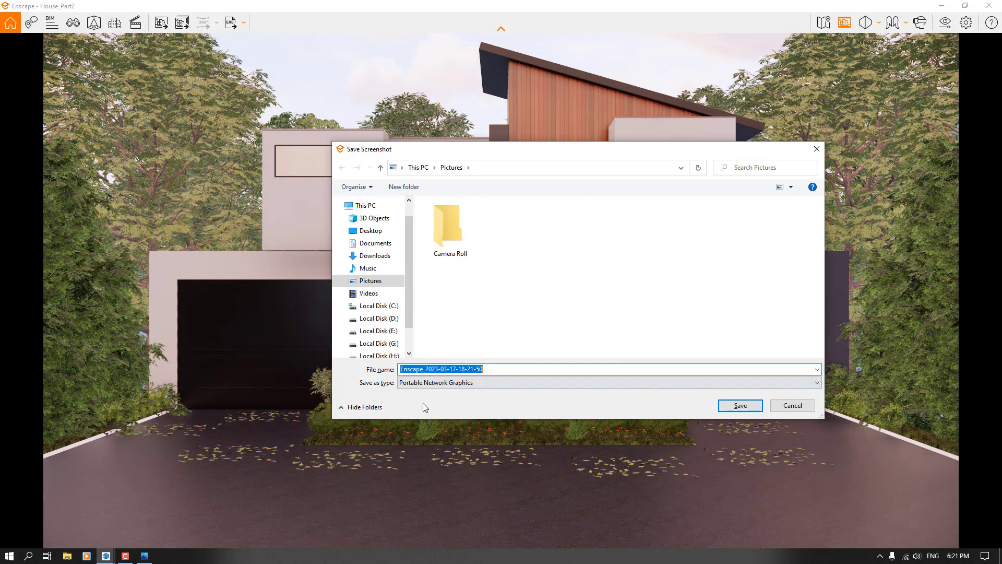
left_click(475, 385)
left_click(472, 398)
double_click(509, 368)
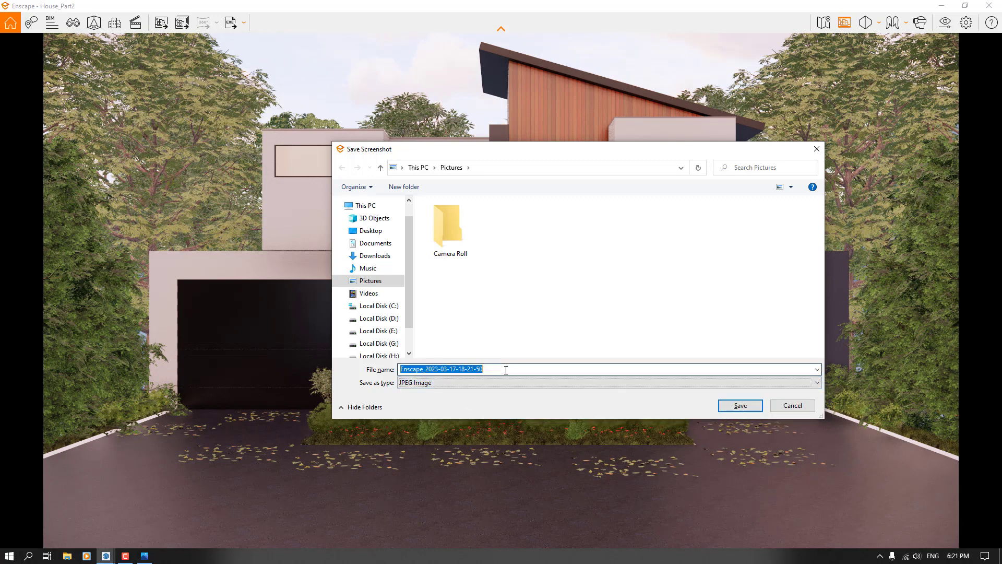
type("R")
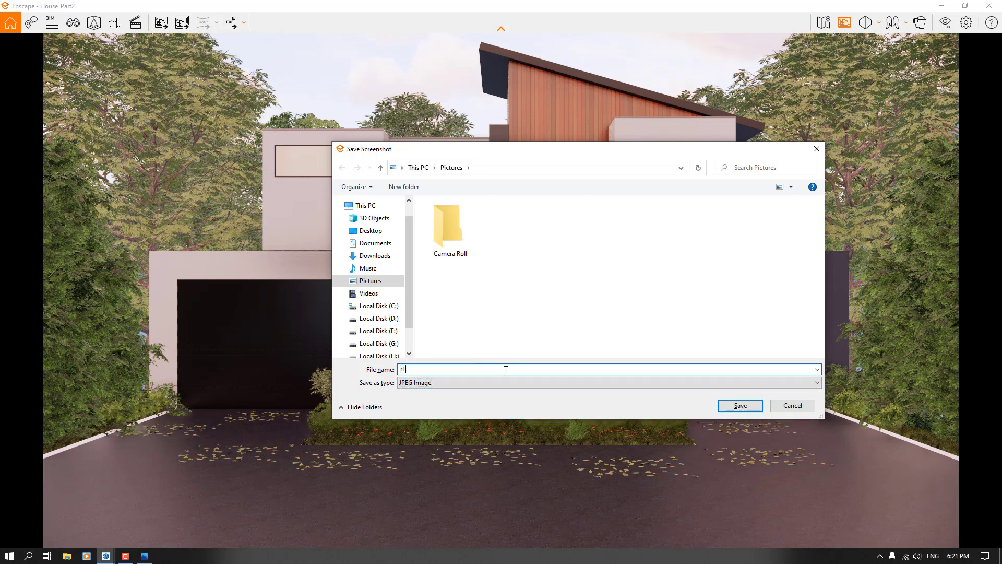
type("ender X")
left_click(374, 255)
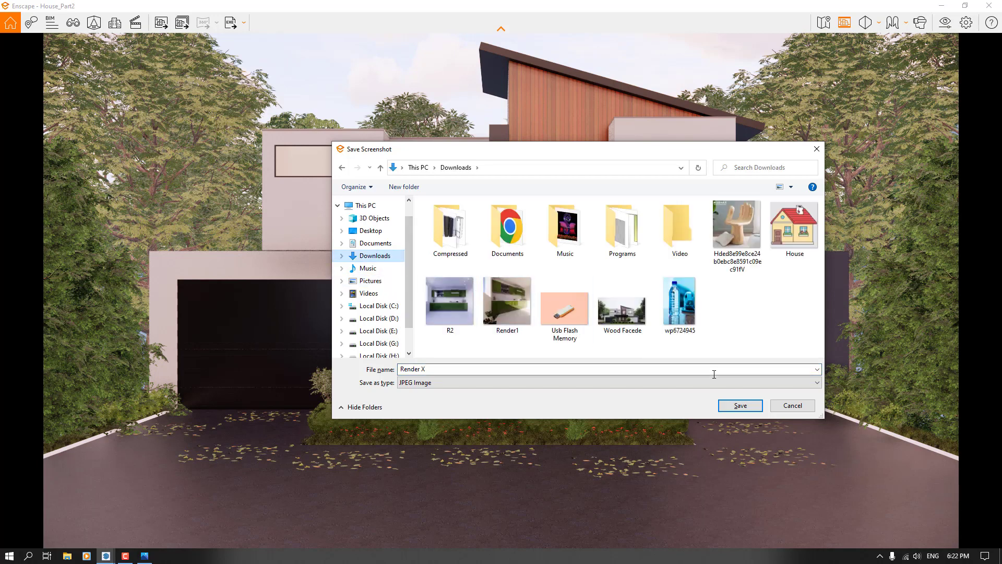
left_click(733, 405)
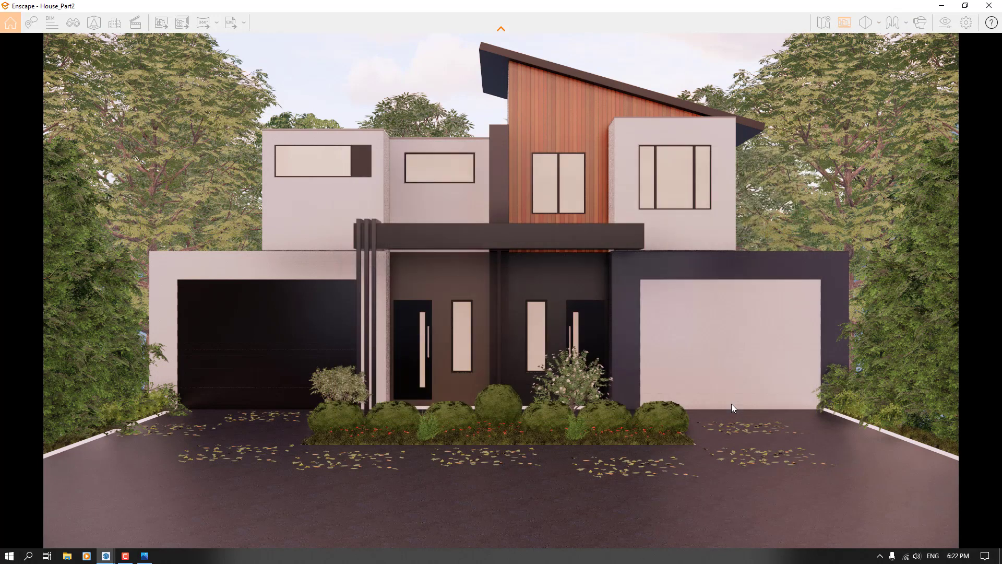